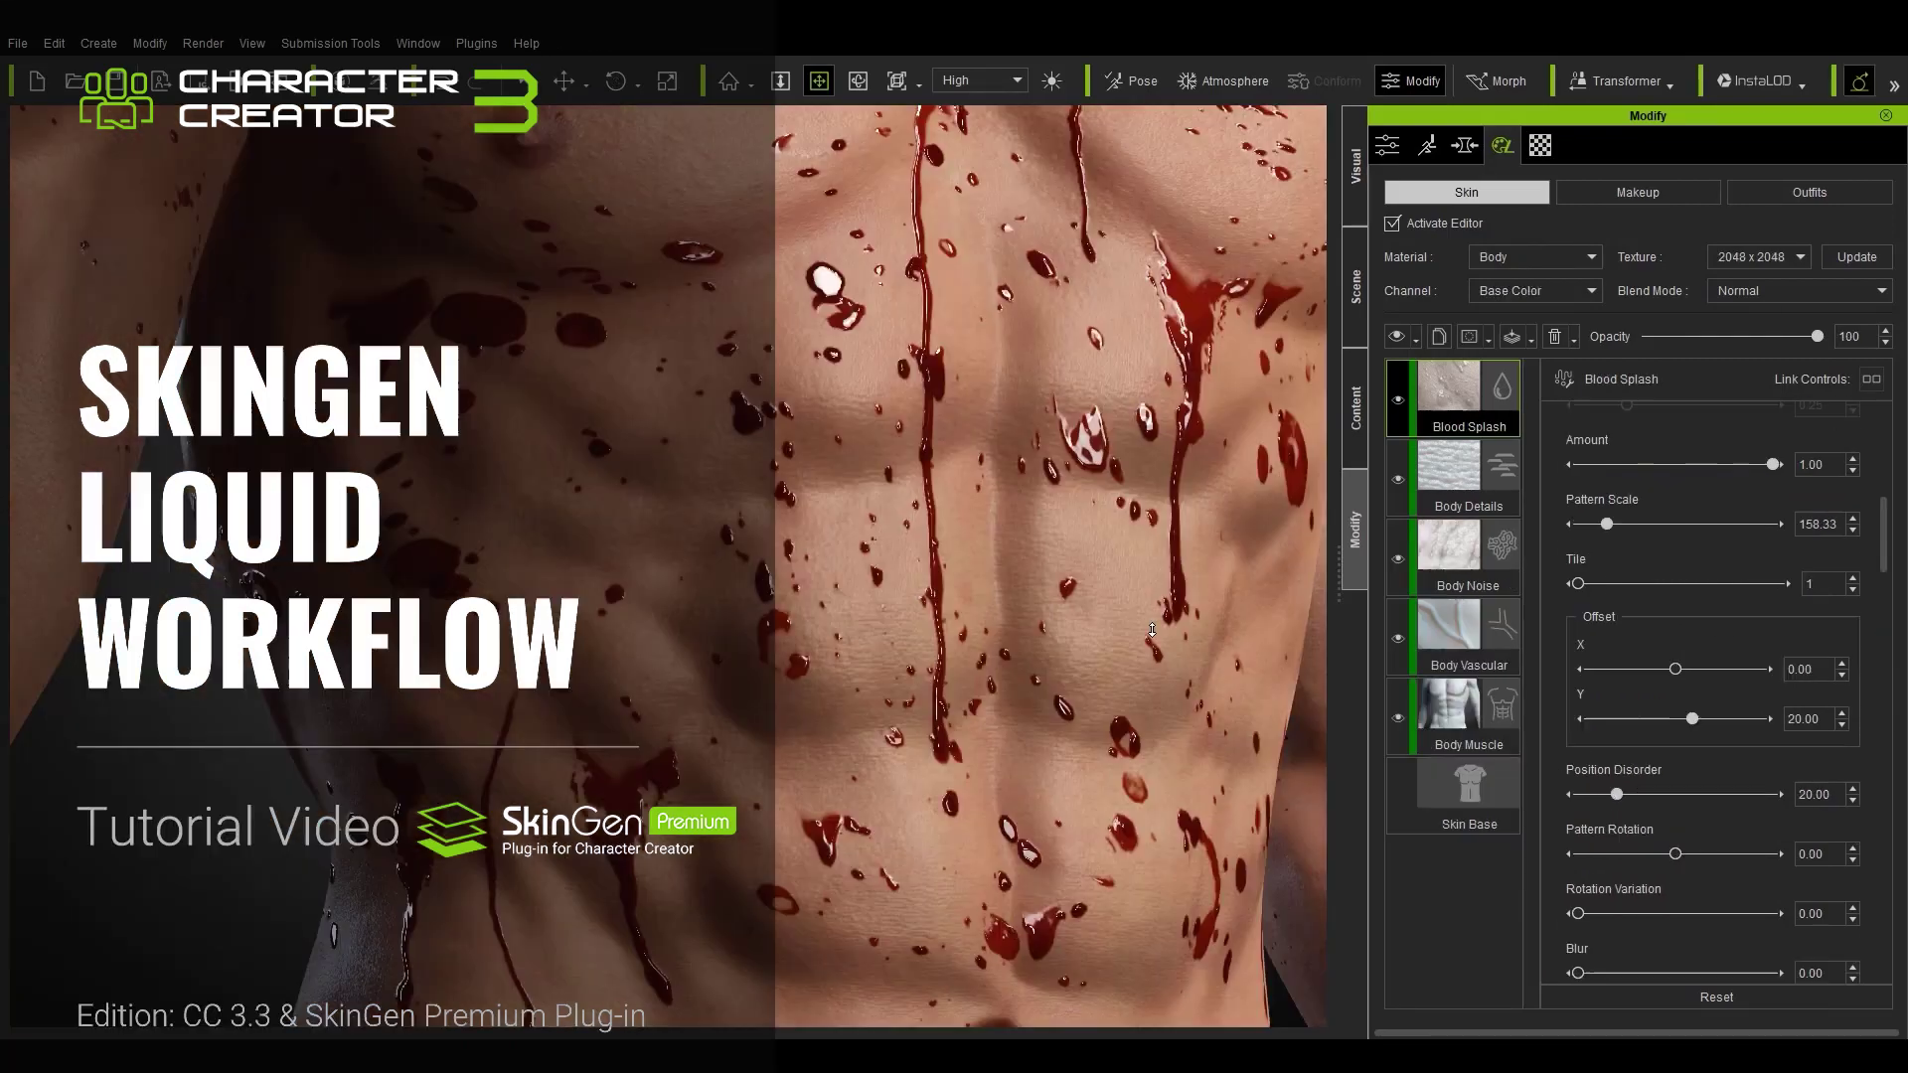
scroll(1891, 553, "down", 1)
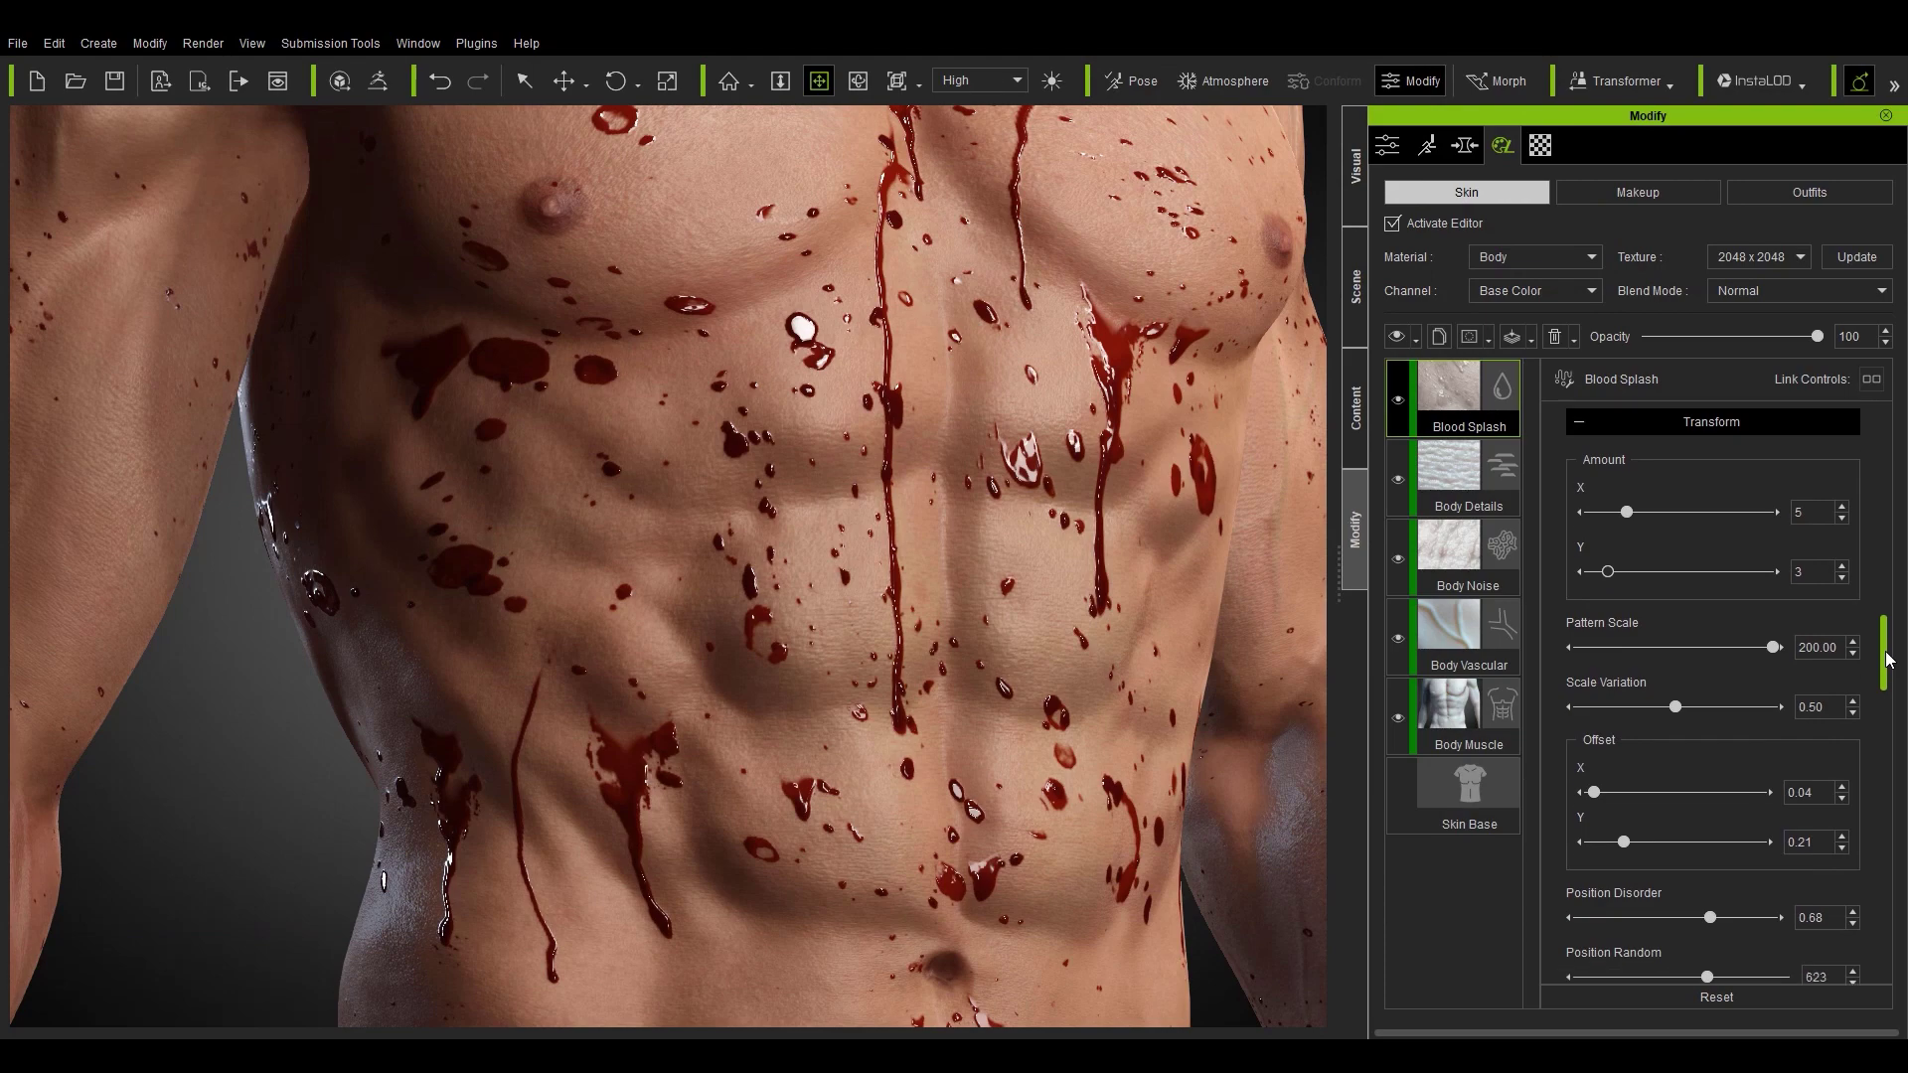
mouse_move(1627, 516)
left_mouse_down()
mouse_move(1709, 522)
mouse_move(1629, 522)
left_mouse_up()
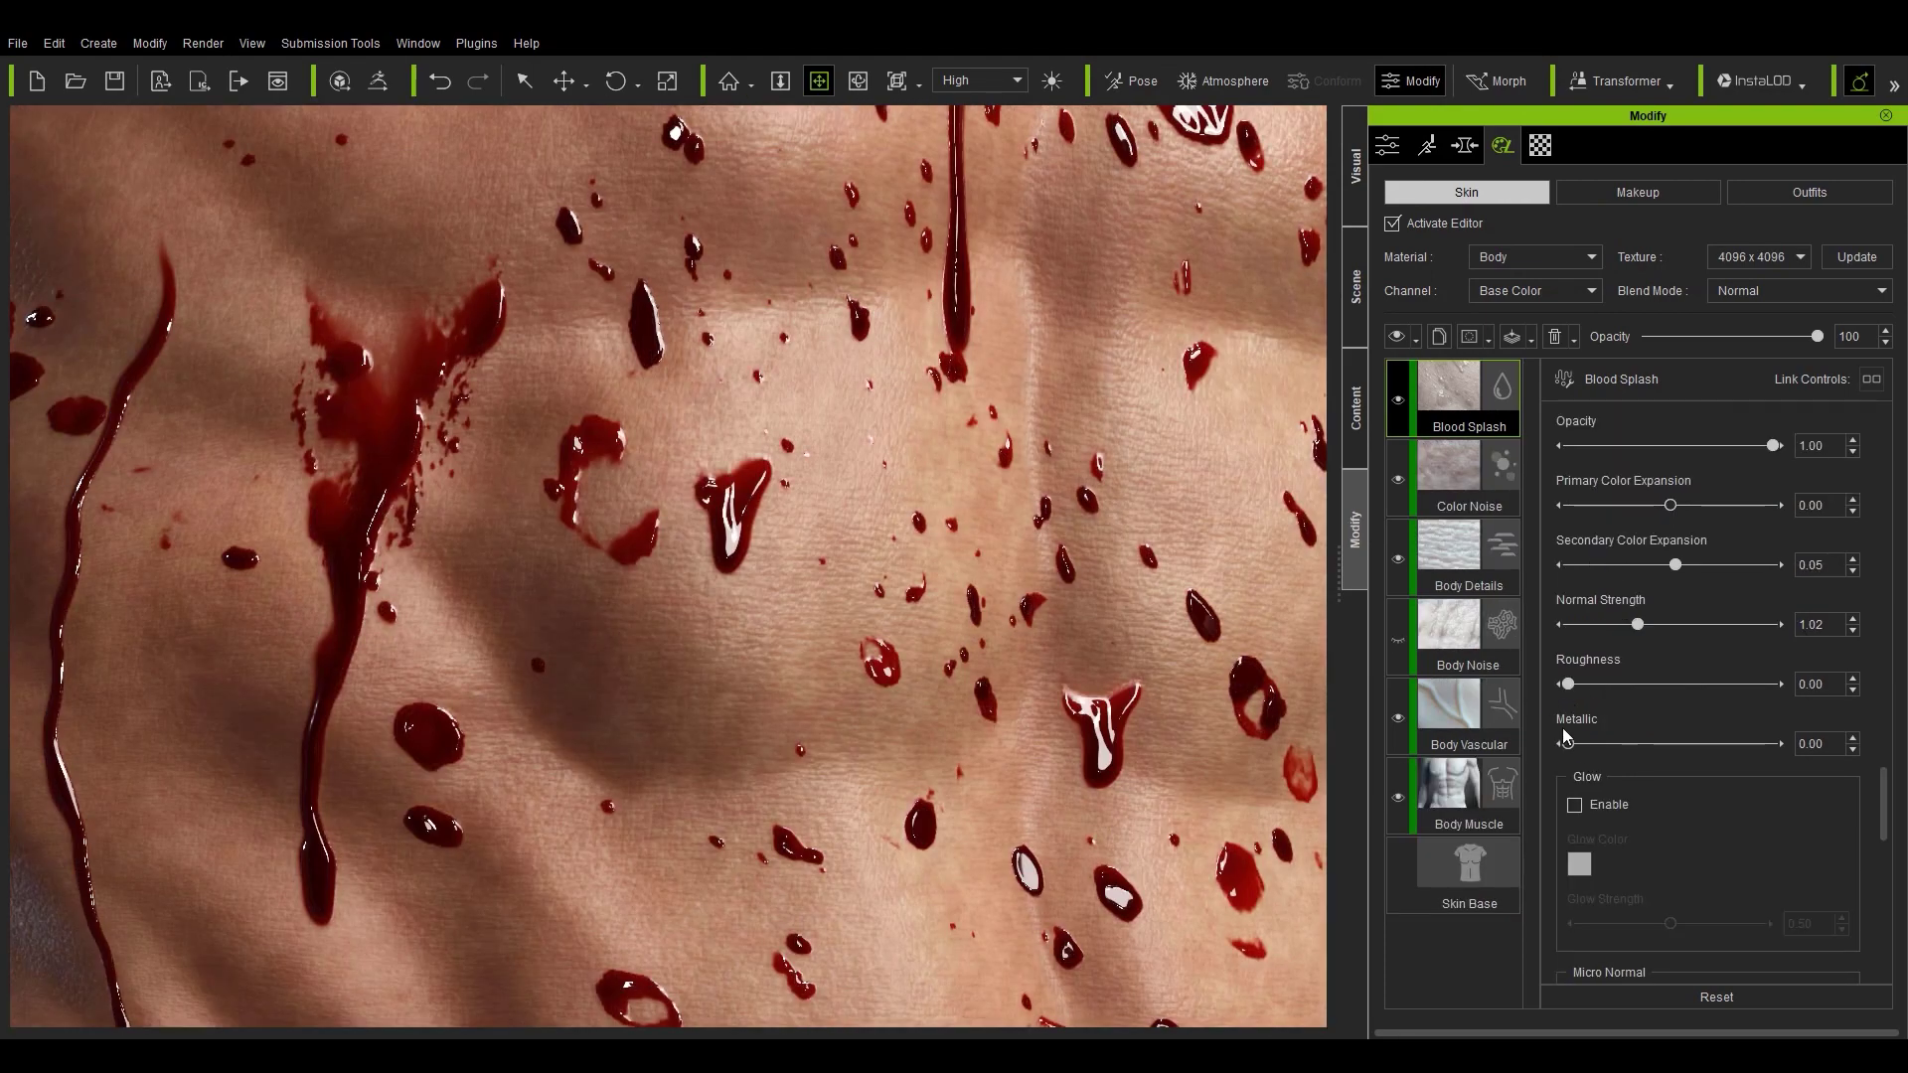
scroll(1885, 817, "down", 2)
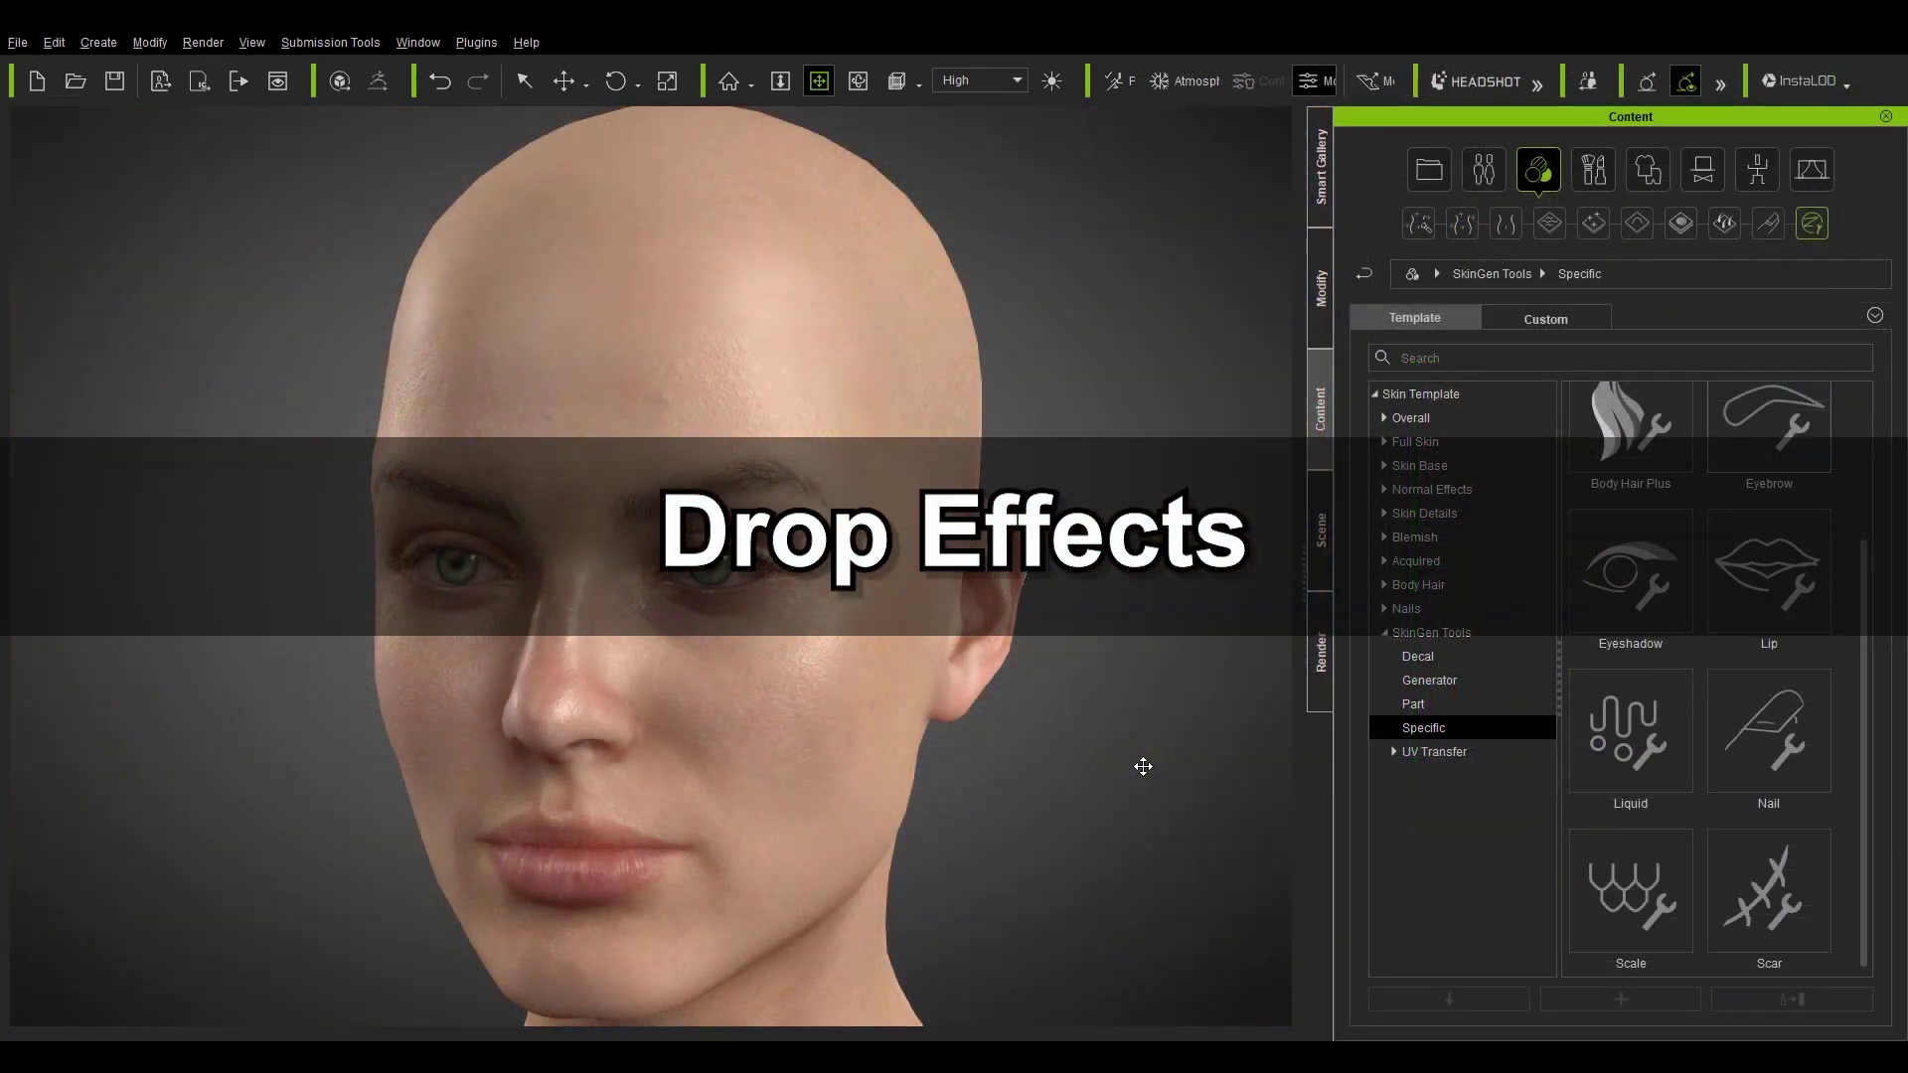
Apply the Liquid template from the SkinGen Specific tools to the character's head and select the new Liquid layer.
left_click_drag(1650, 735, 785, 507)
left_click(564, 433)
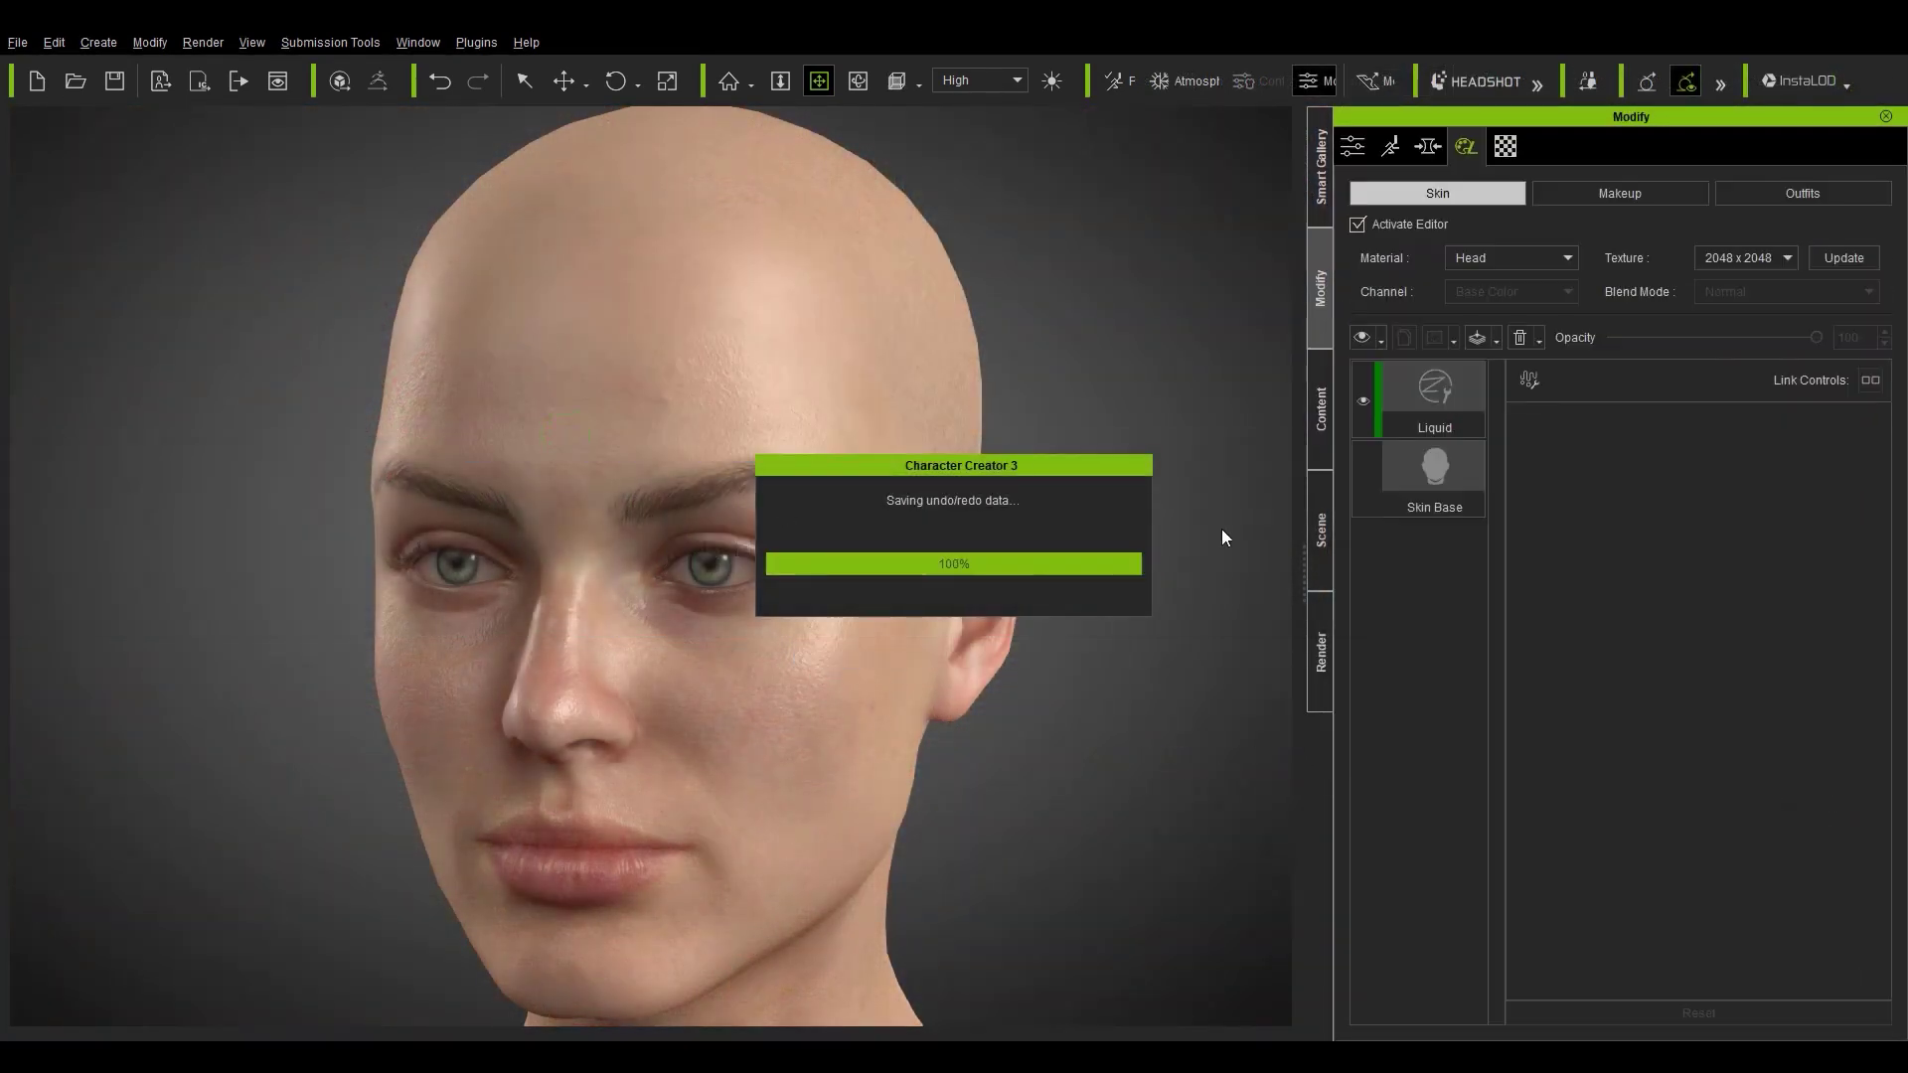
right_click_drag(763, 639, 534, 605)
left_click(1431, 403)
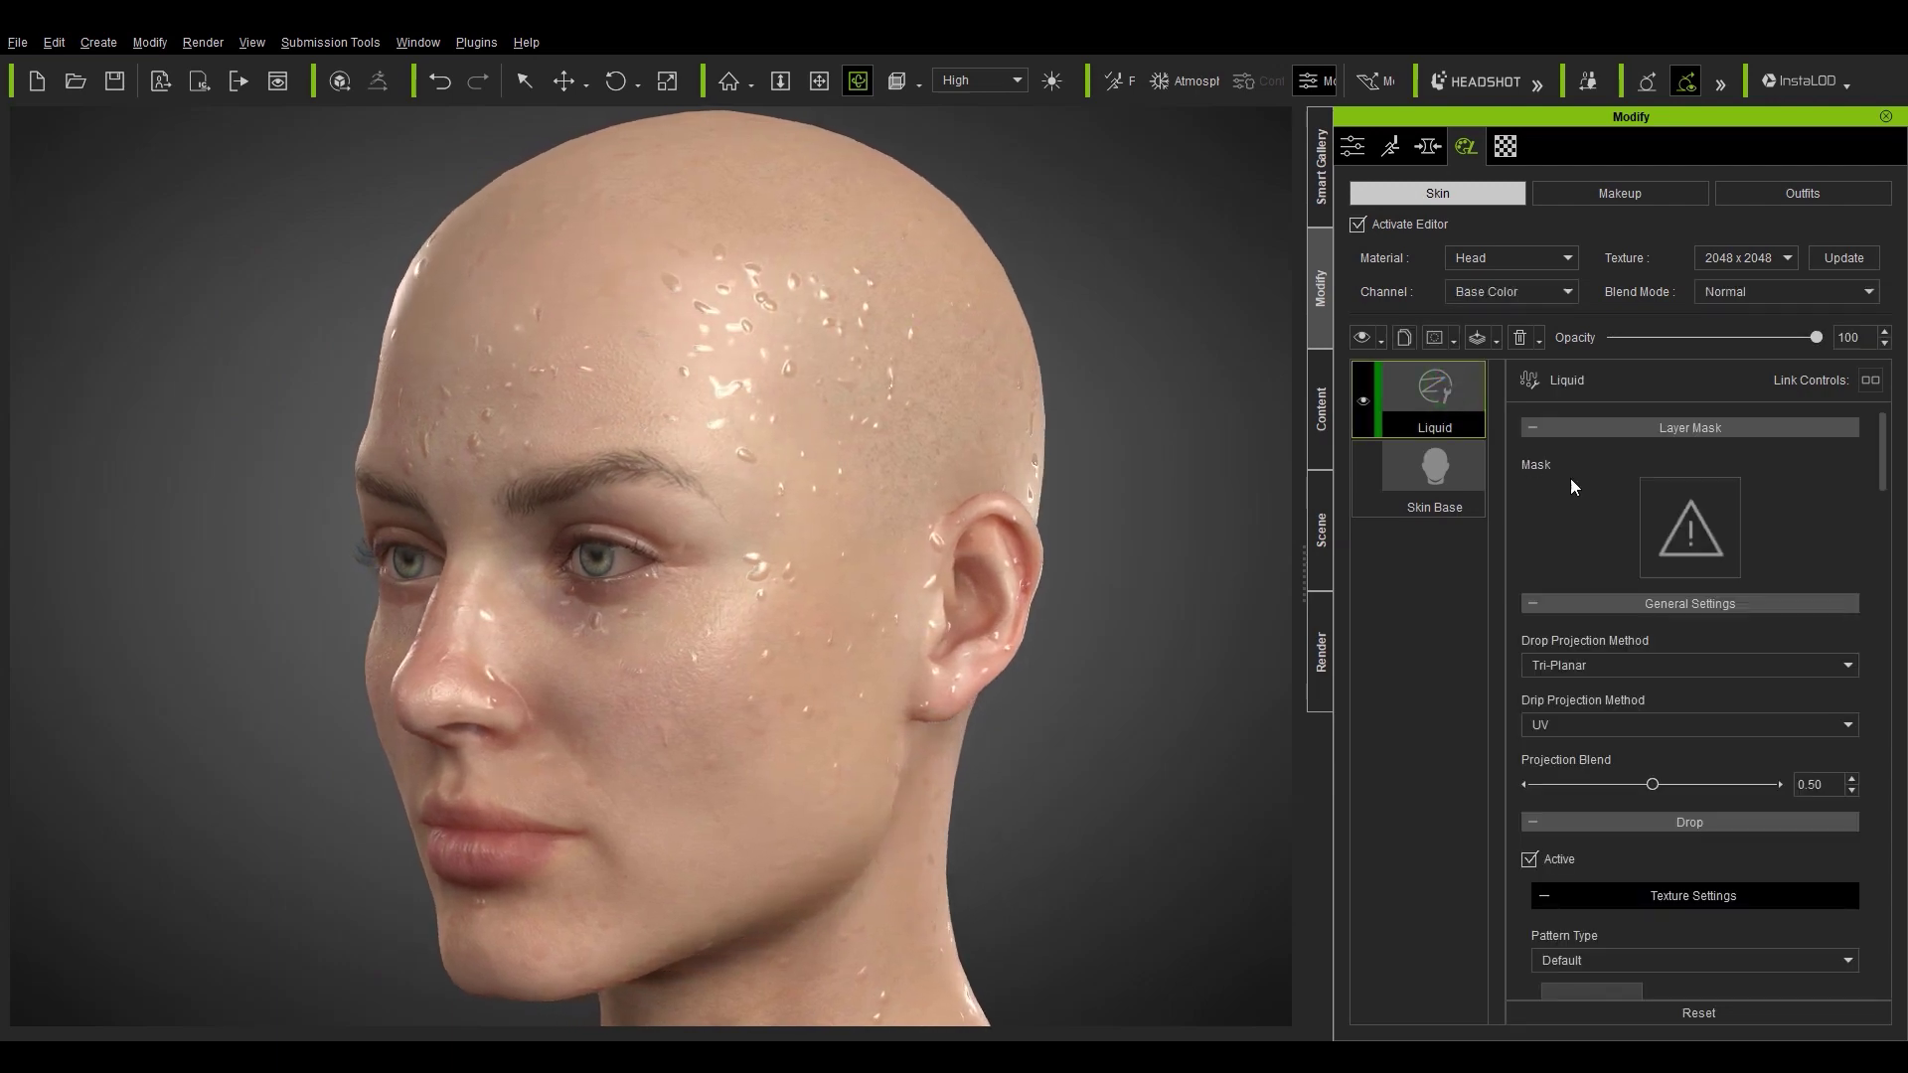
Deactivate the liquid's Drop effect and examine the Drip effect alone on the forehead.
left_click(1565, 495)
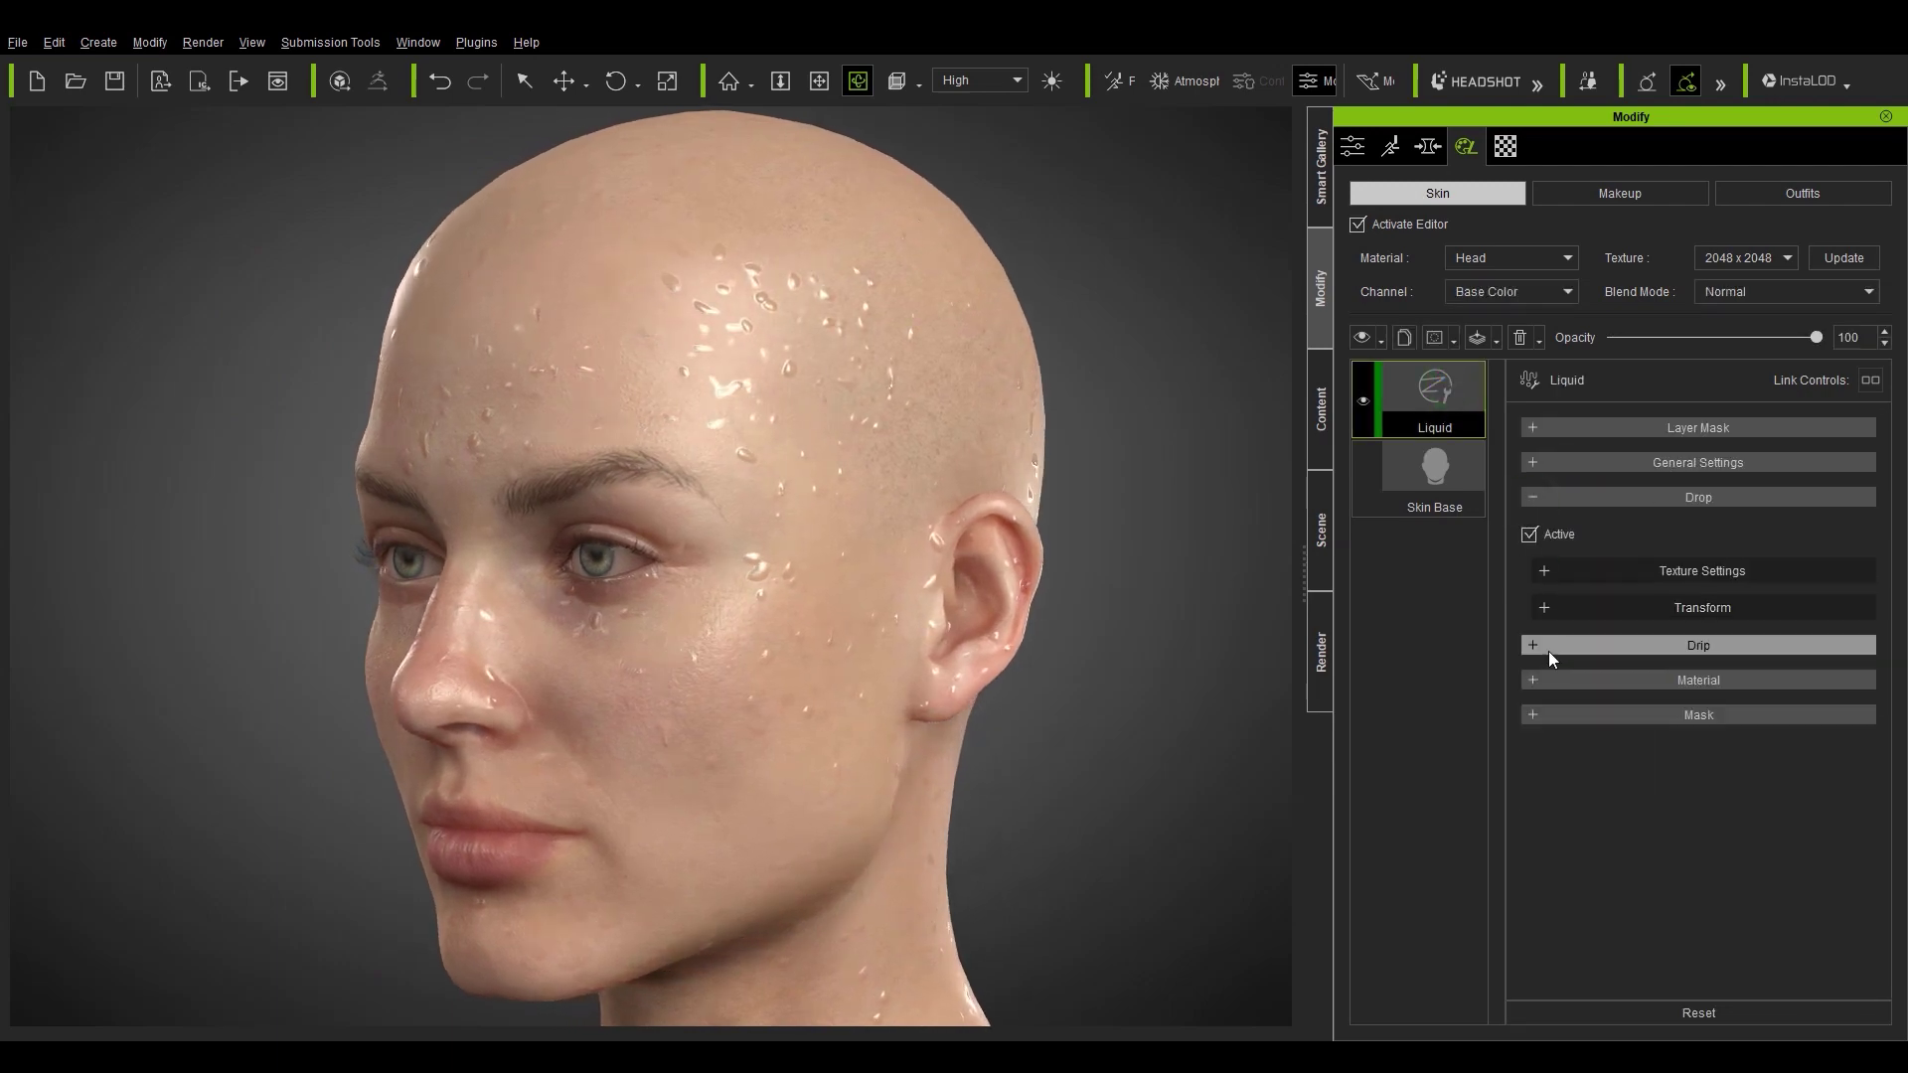
left_click(1548, 646)
left_click(1529, 534)
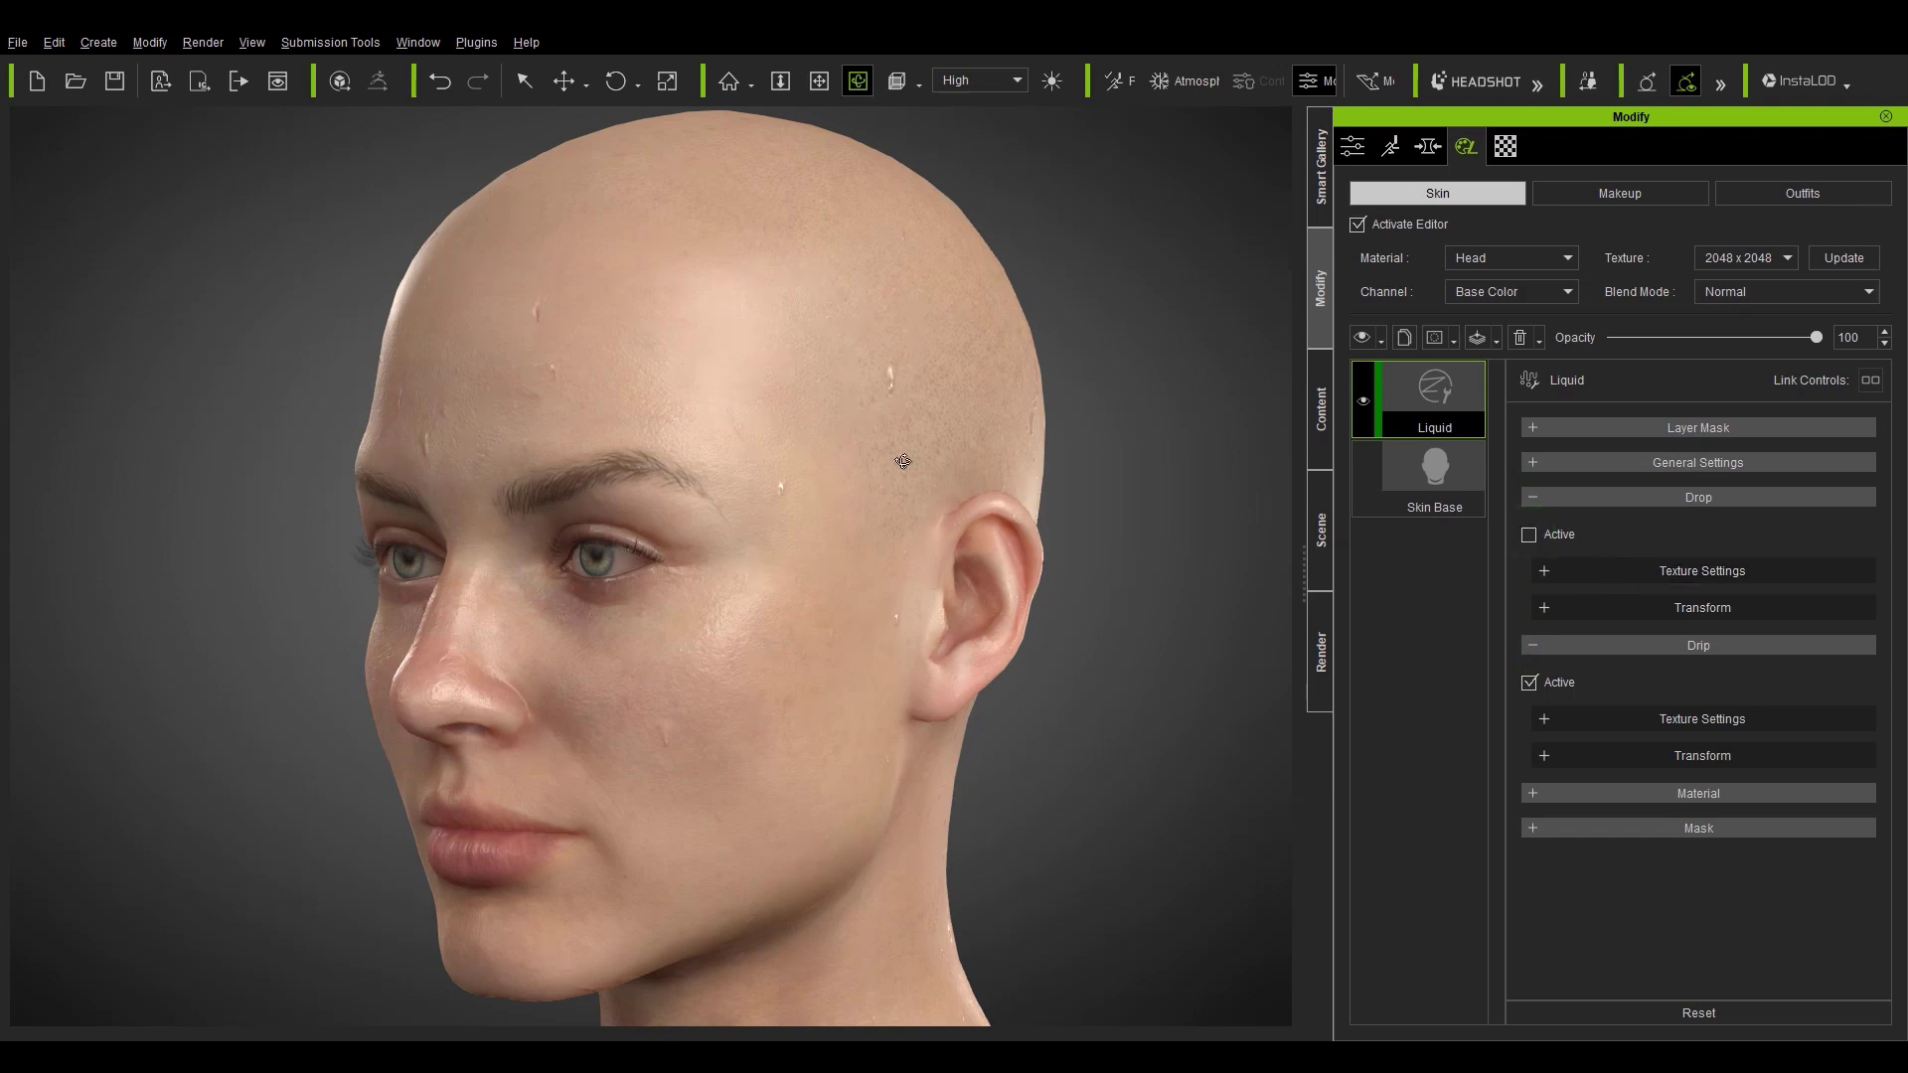
scroll(591, 408, "up", 5)
middle_click_drag(558, 364, 591, 408)
right_click_drag(592, 409, 866, 550)
key("x")
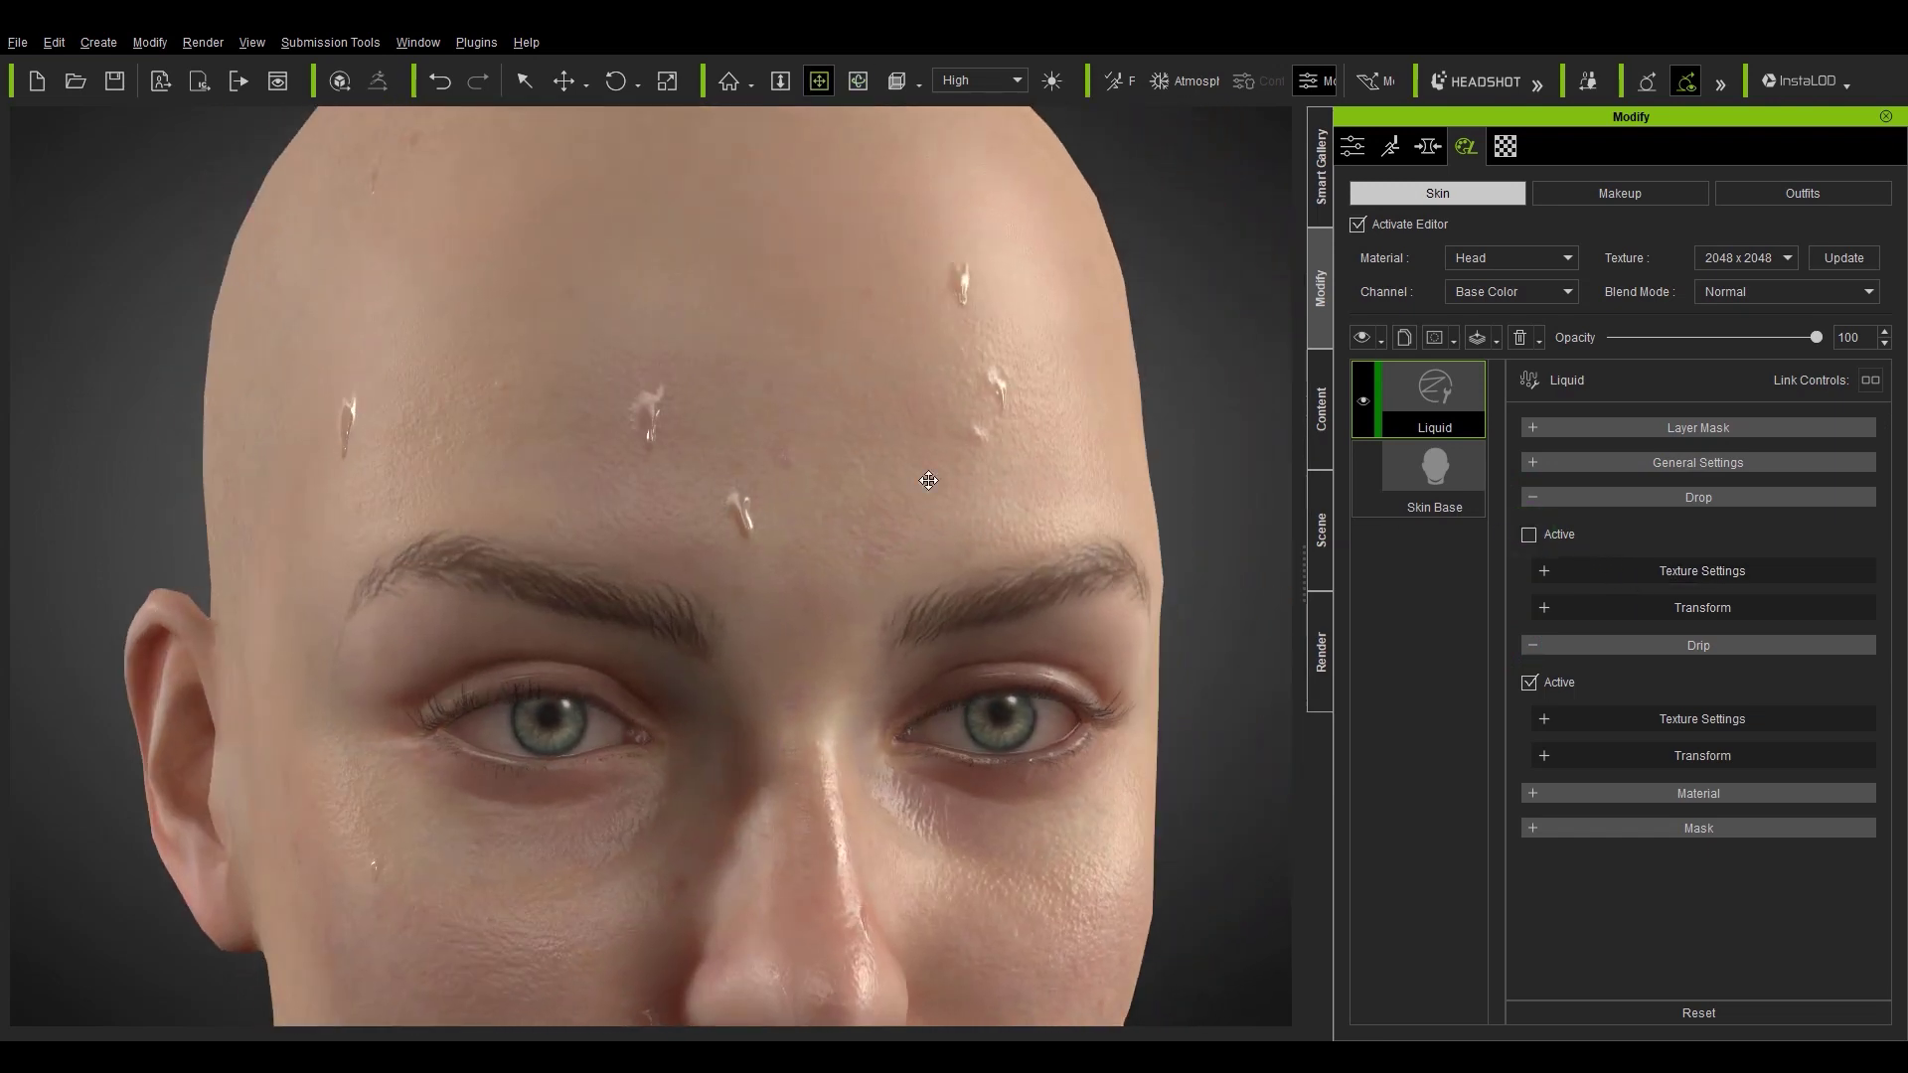
Deactivate the Drip effect and reactivate Drop to examine only the drops across the face.
left_click(1529, 683)
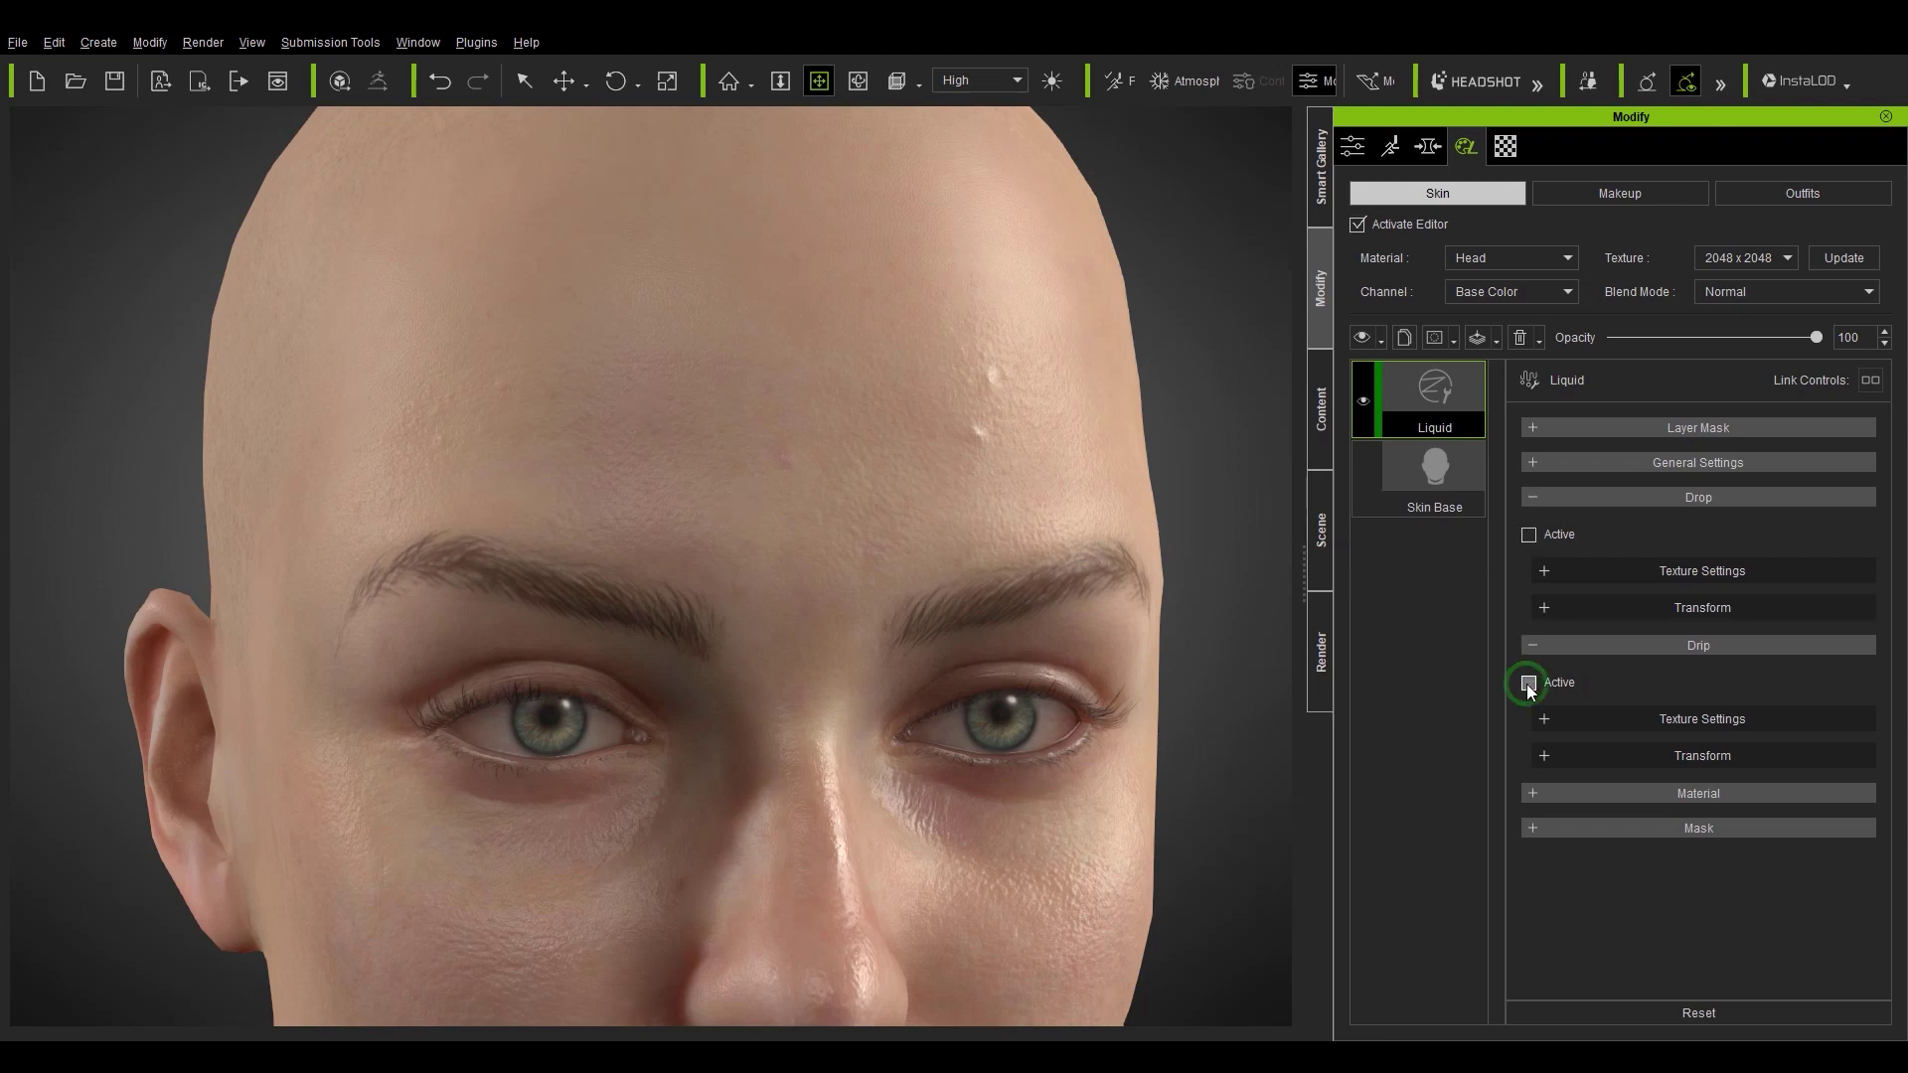
left_click(1528, 534)
right_click_drag(1040, 545, 620, 620)
left_click_drag(809, 630, 711, 606)
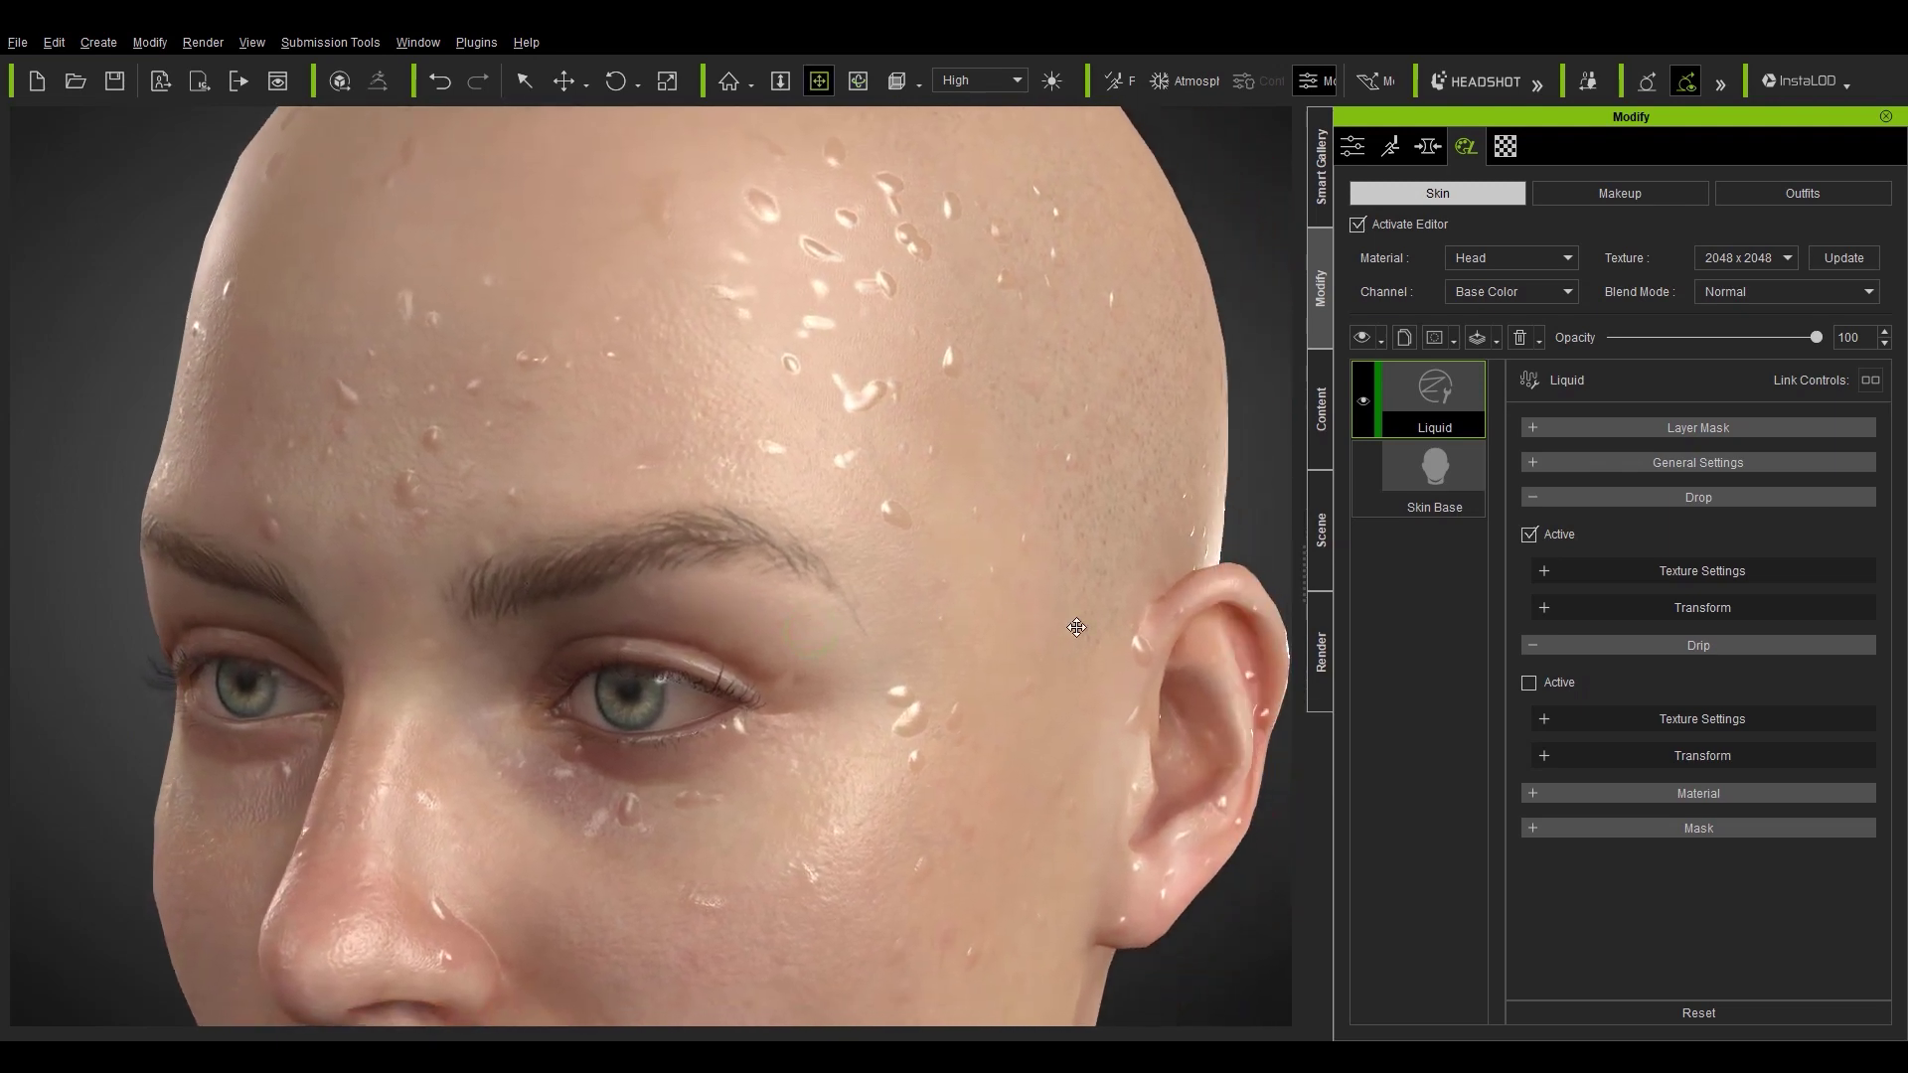
Reactivate the liquid's Drip effect and open the layer's Material settings.
left_click(1536, 496)
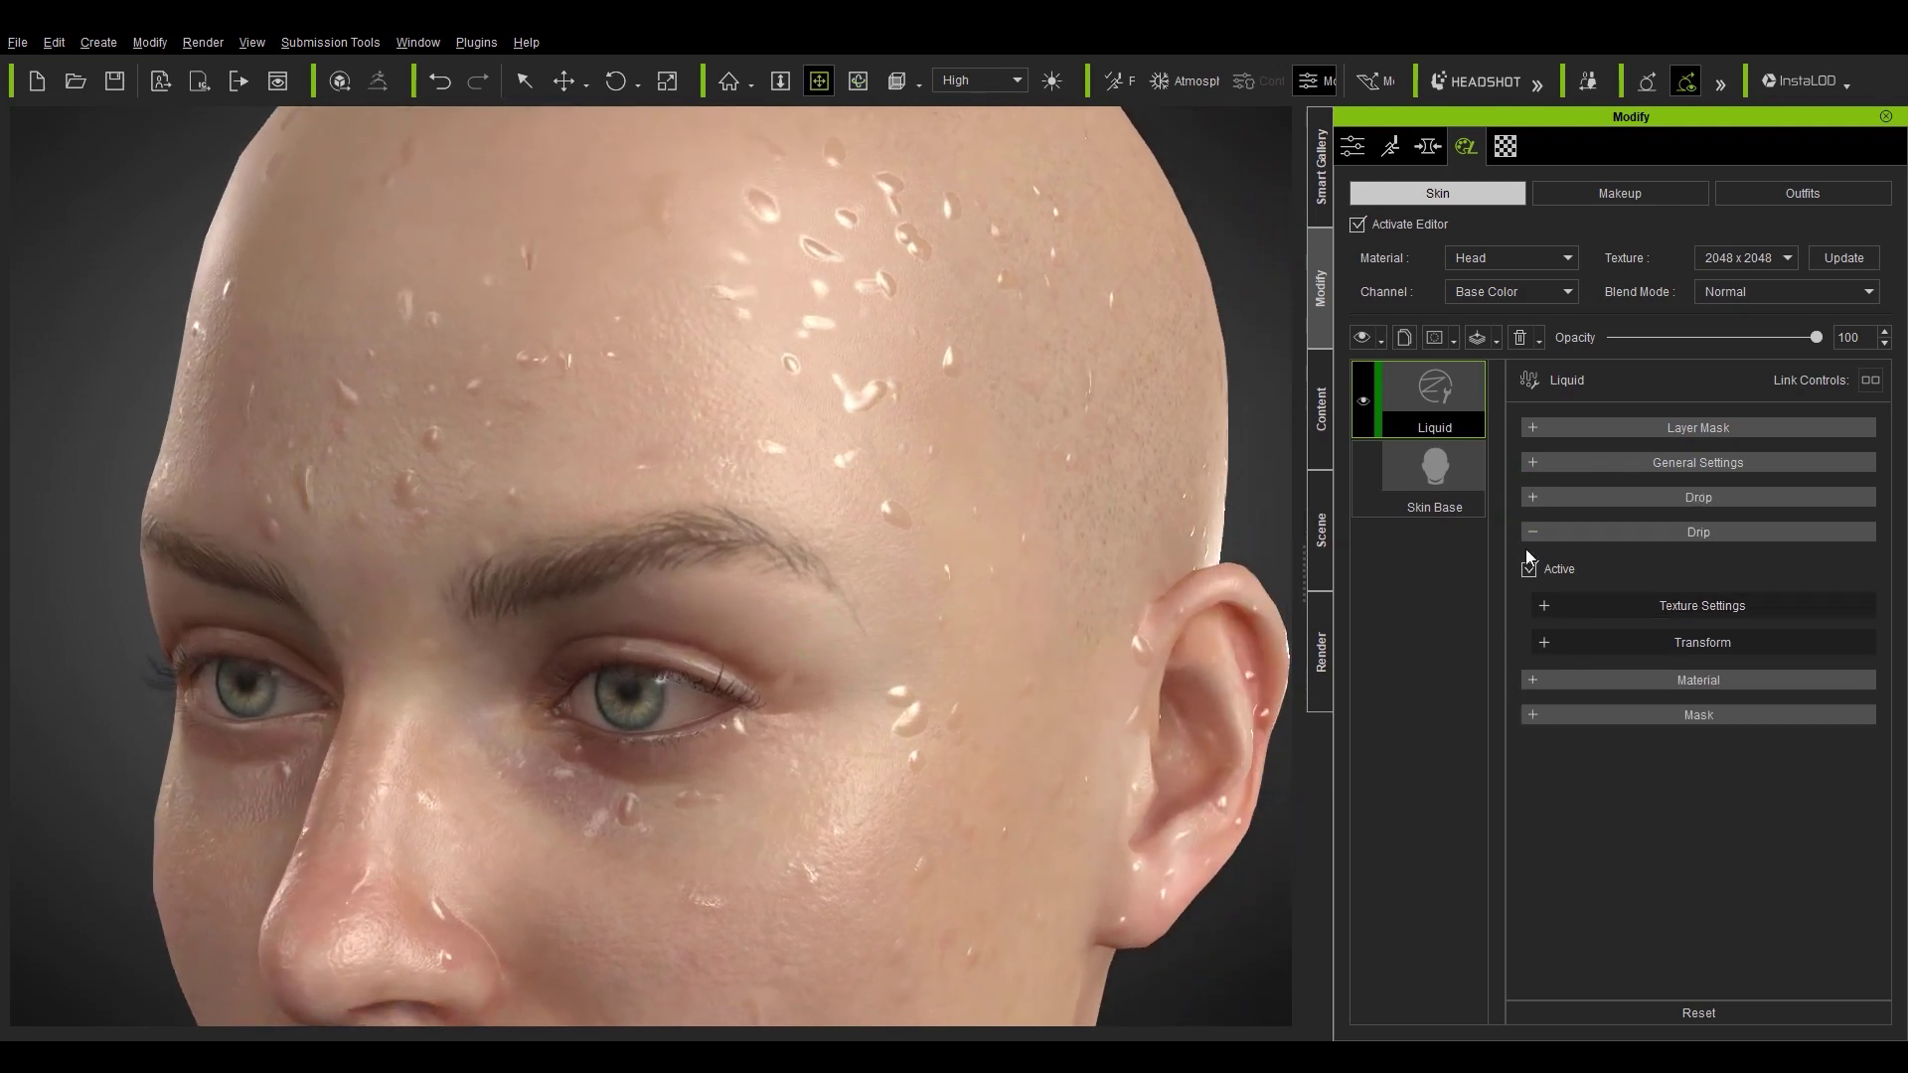
left_click(1532, 533)
left_click(1536, 567)
left_click_drag(1883, 639, 1883, 714)
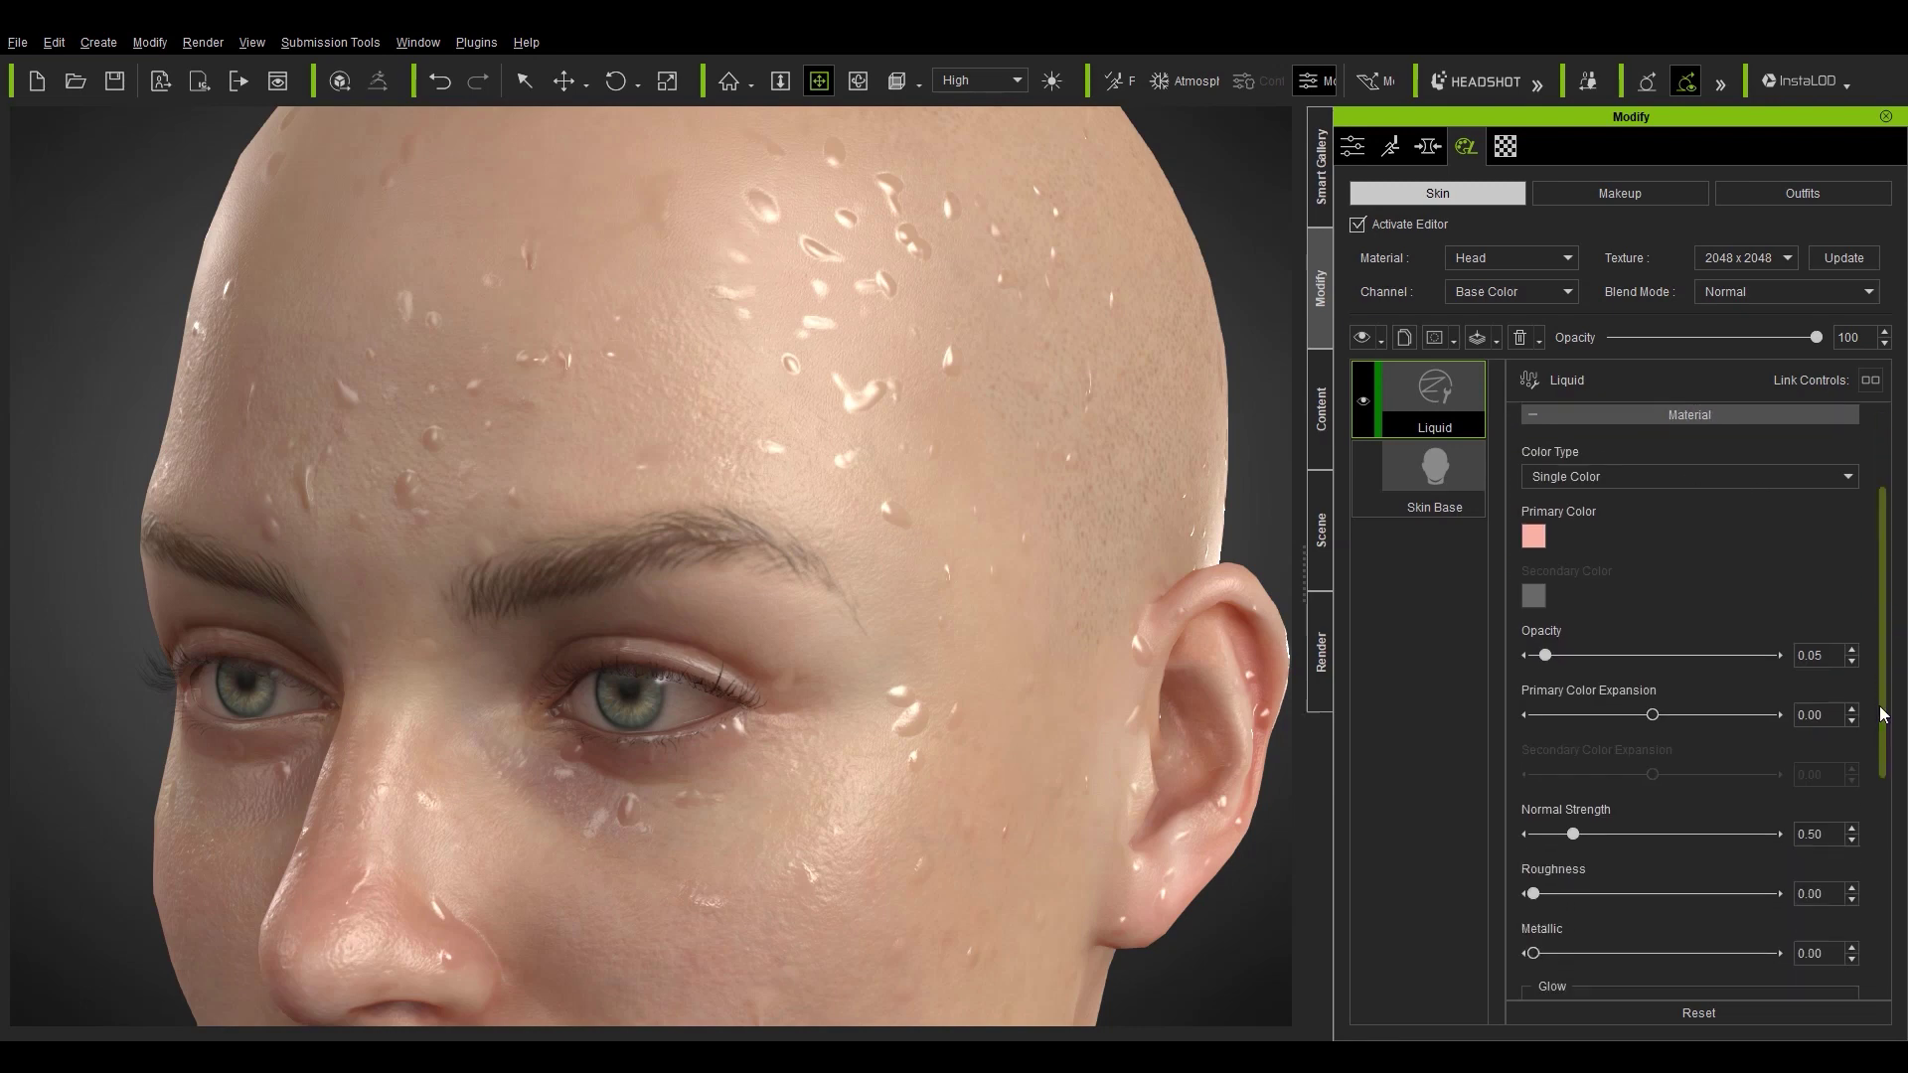
Set the liquid material's Color Type to Duo Color and its Opacity to 1.00.
left_click(1570, 481)
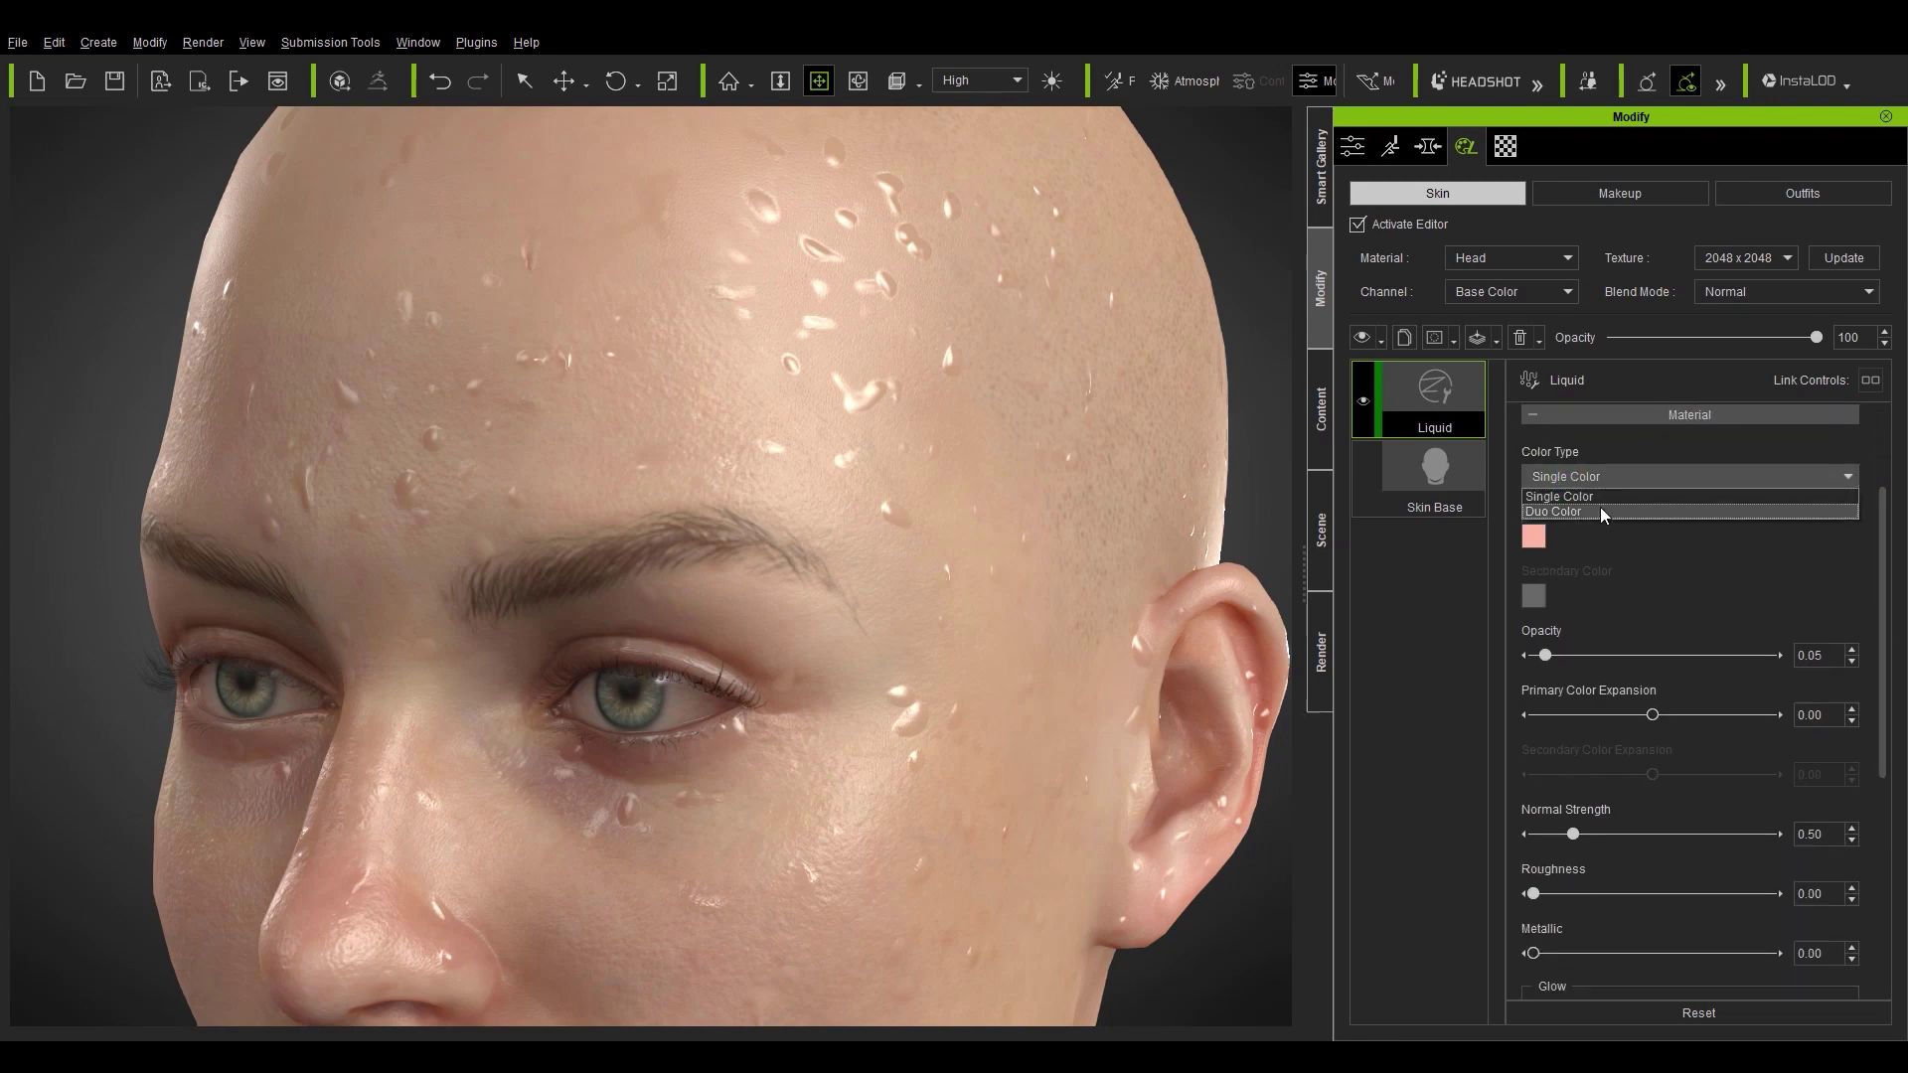
left_click(1600, 506)
left_click(1570, 477)
left_click(1571, 509)
left_click_drag(1545, 655, 1793, 665)
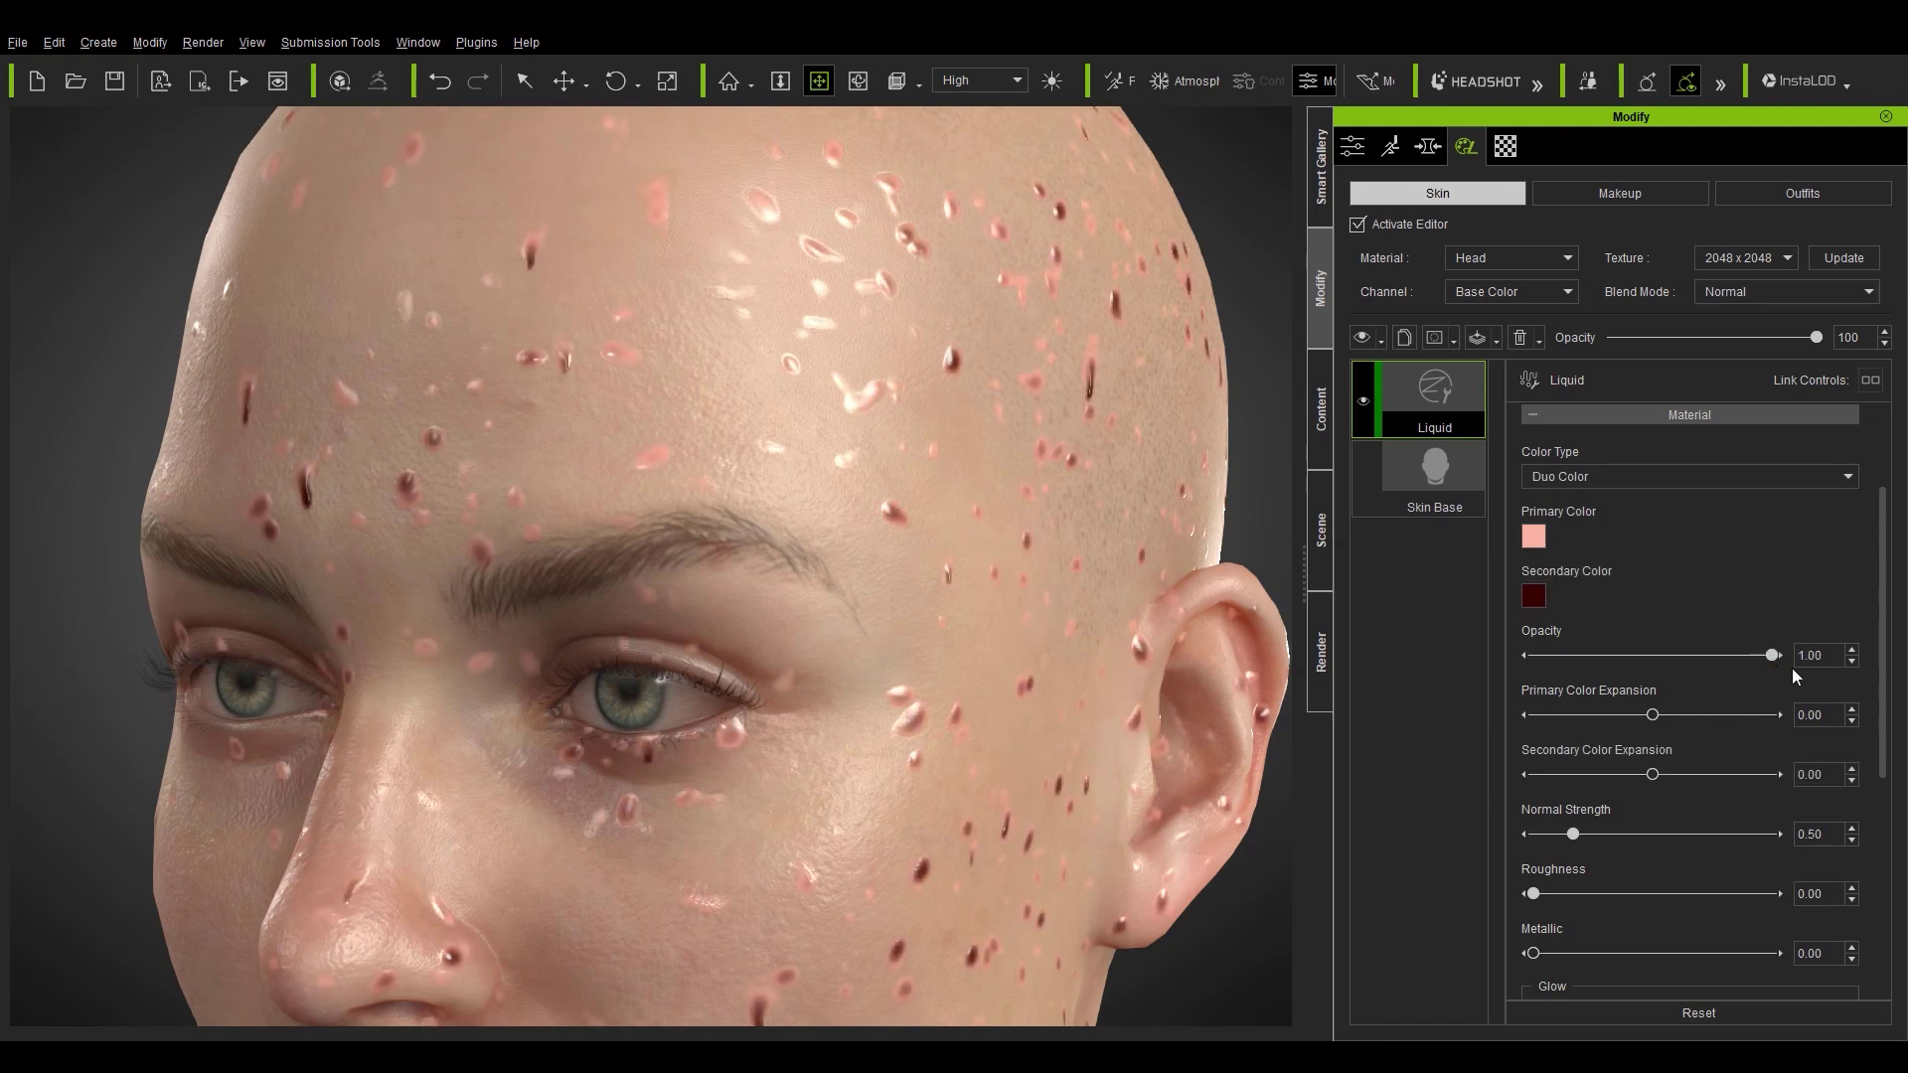
Set the liquid's Primary Color Expansion to -0.05 and its Secondary Color Expansion to 0.81.
right_click_drag(1095, 534, 877, 596)
left_click_drag(1653, 715, 1749, 777)
left_click_drag(1883, 758, 1885, 837)
scroll(950, 401, "up", 3)
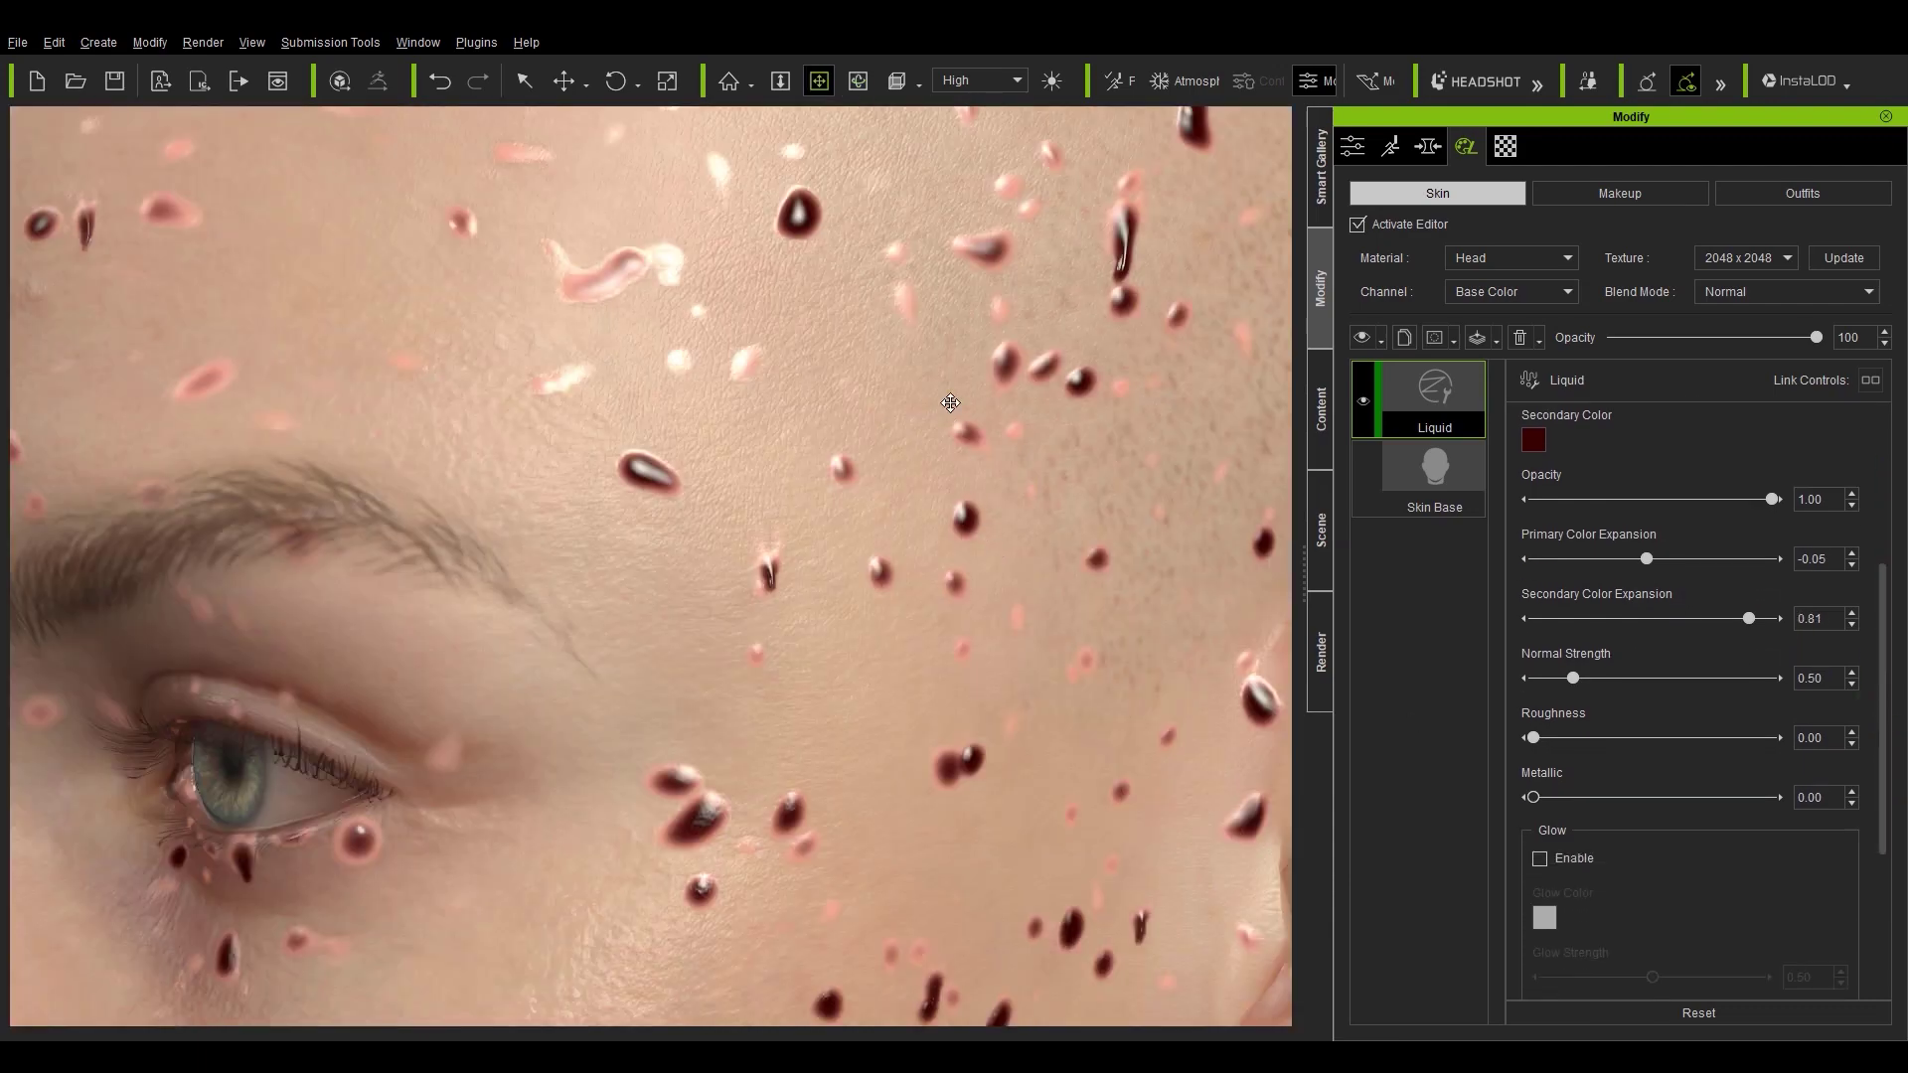
middle_click_drag(950, 400, 788, 561)
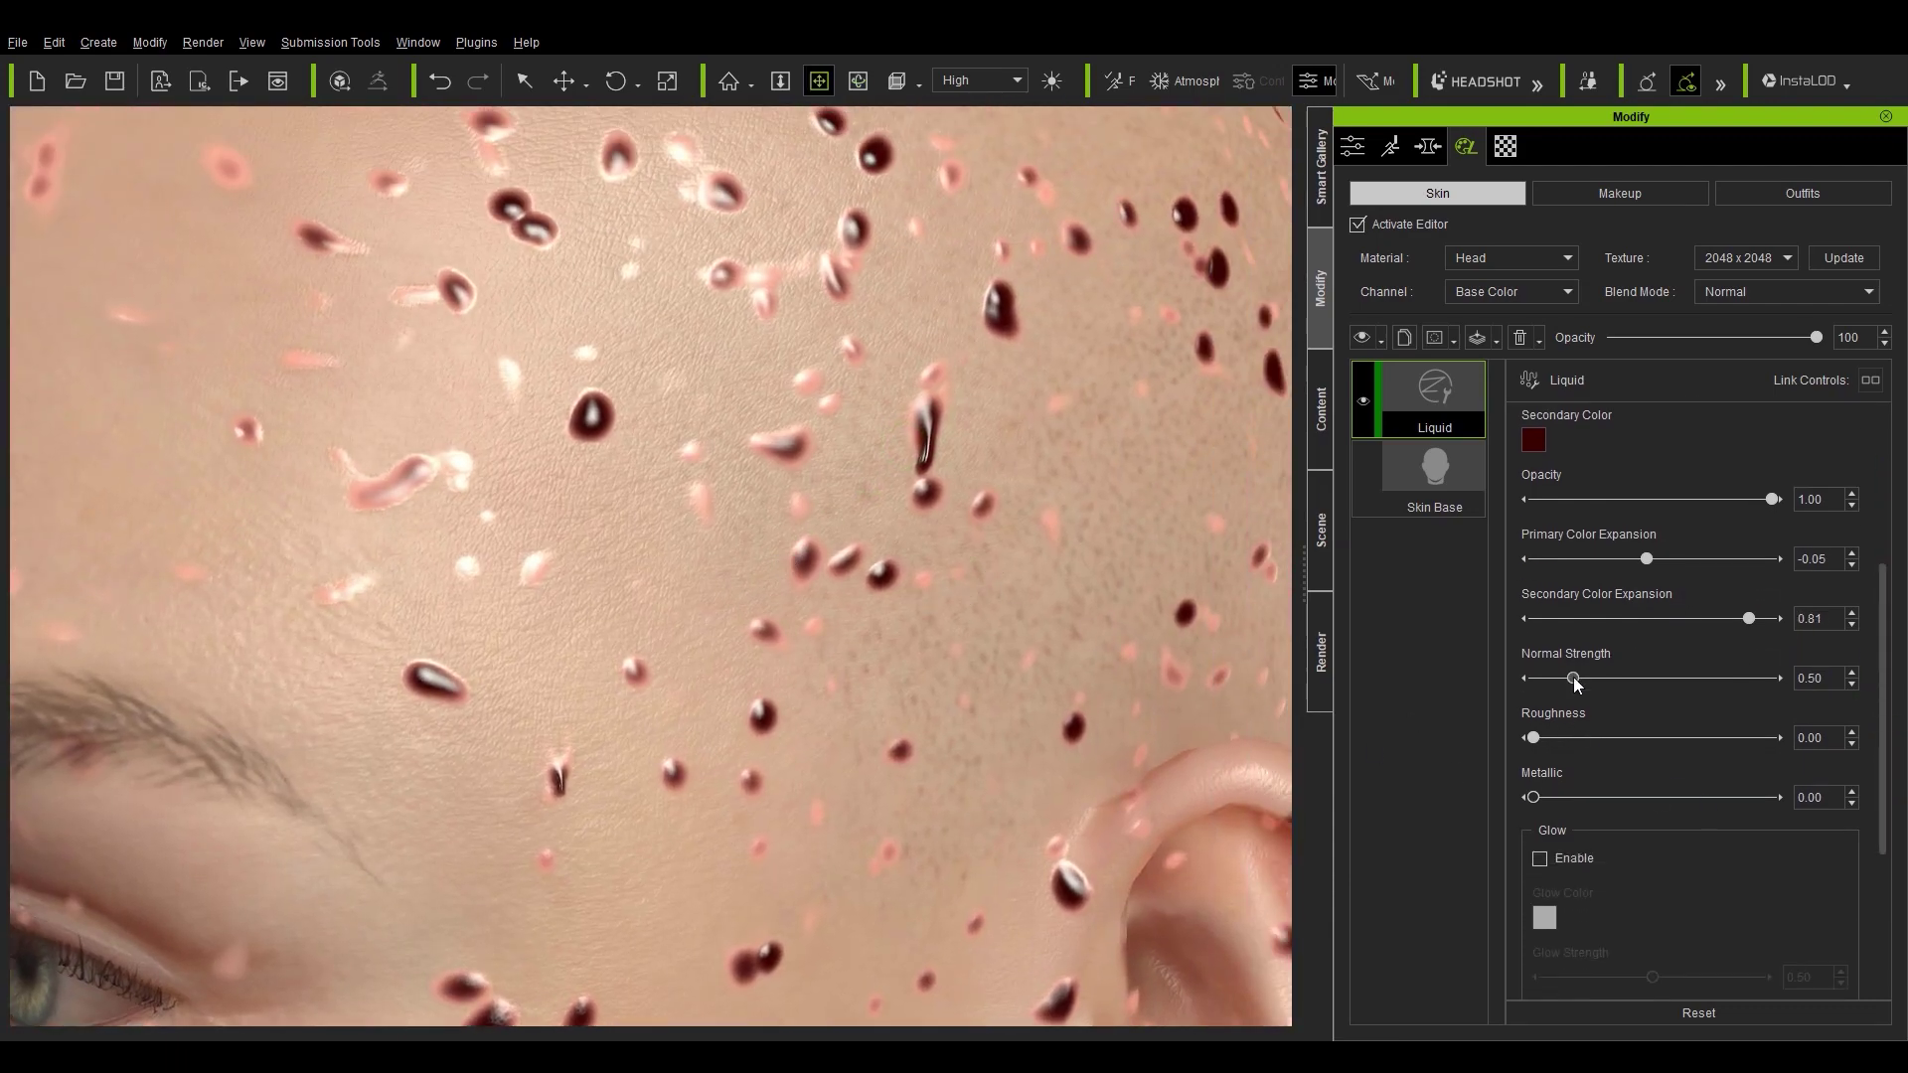
Set the liquid material's Normal Strength to 0.86, Roughness to 0.00 and Metallic to 0.46.
mouse_move(1573, 680)
left_mouse_down()
mouse_move(1774, 686)
mouse_move(1601, 677)
left_mouse_up()
left_click_drag(1533, 737, 1482, 730)
left_click_drag(1533, 798, 1654, 809)
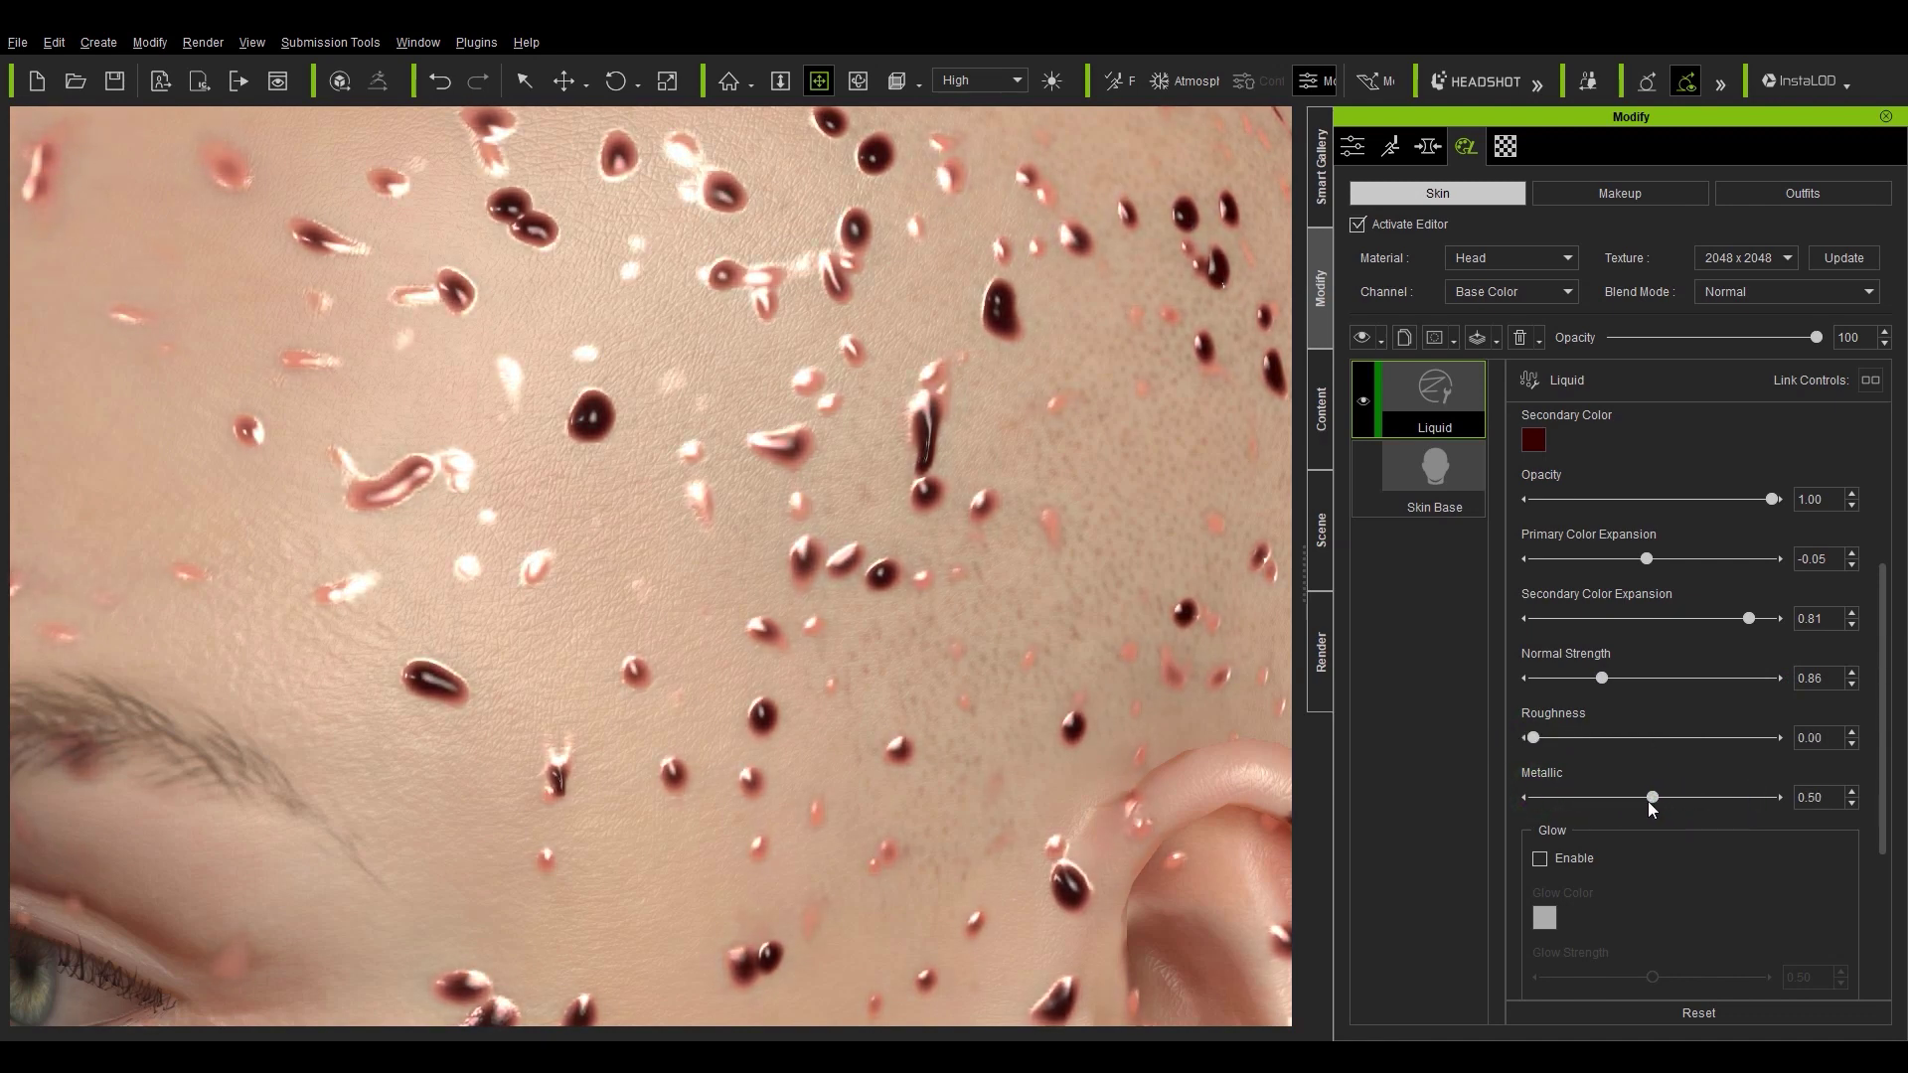
Try the Glow option on the liquid material and switch it back off.
scroll(1844, 645, "down", 5)
left_click(1540, 582)
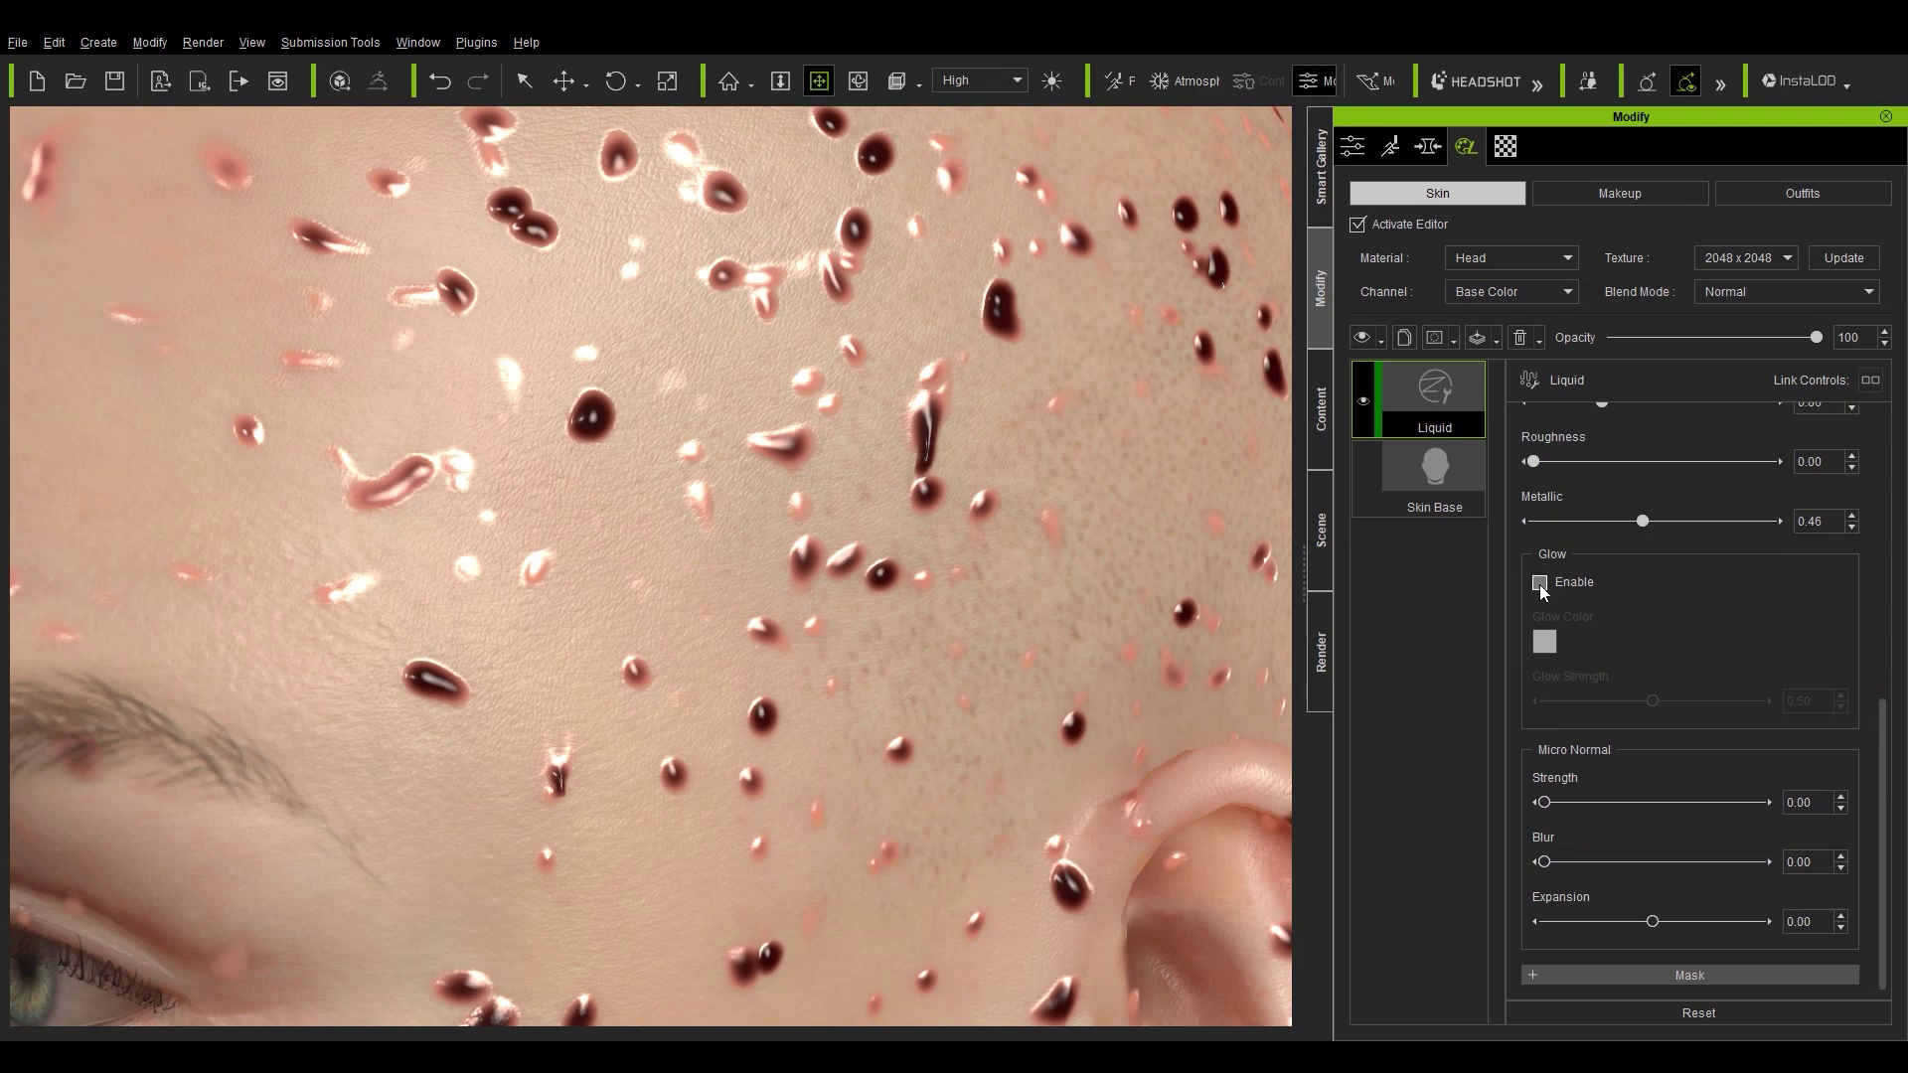
left_click(1540, 583)
Raise the liquid's Micro Normal Strength to 1.00 to bring skin relief into the drops.
scroll(885, 436, "up", 4)
mouse_move(807, 314)
left_mouse_down()
mouse_move(768, 524)
mouse_move(711, 600)
left_mouse_up()
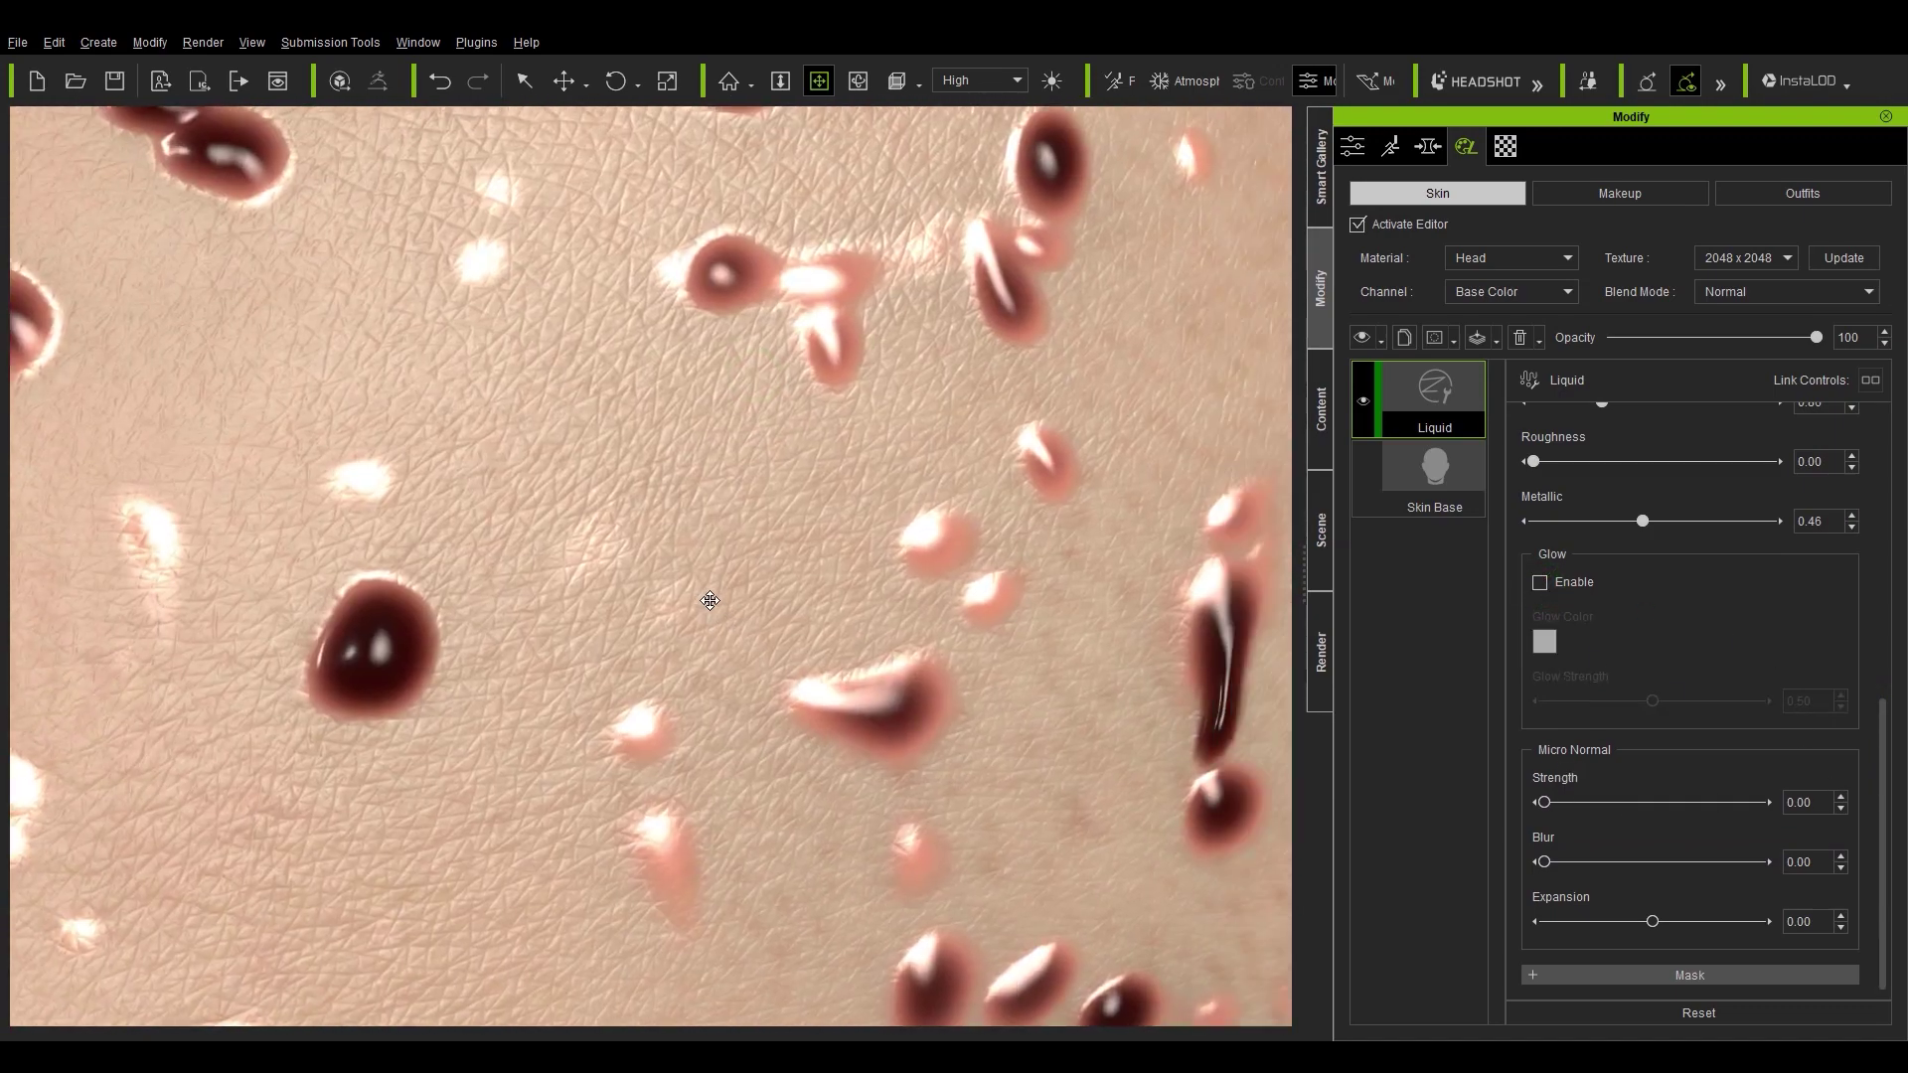
left_click_drag(1192, 497, 972, 487)
middle_click_drag(972, 487, 1167, 745)
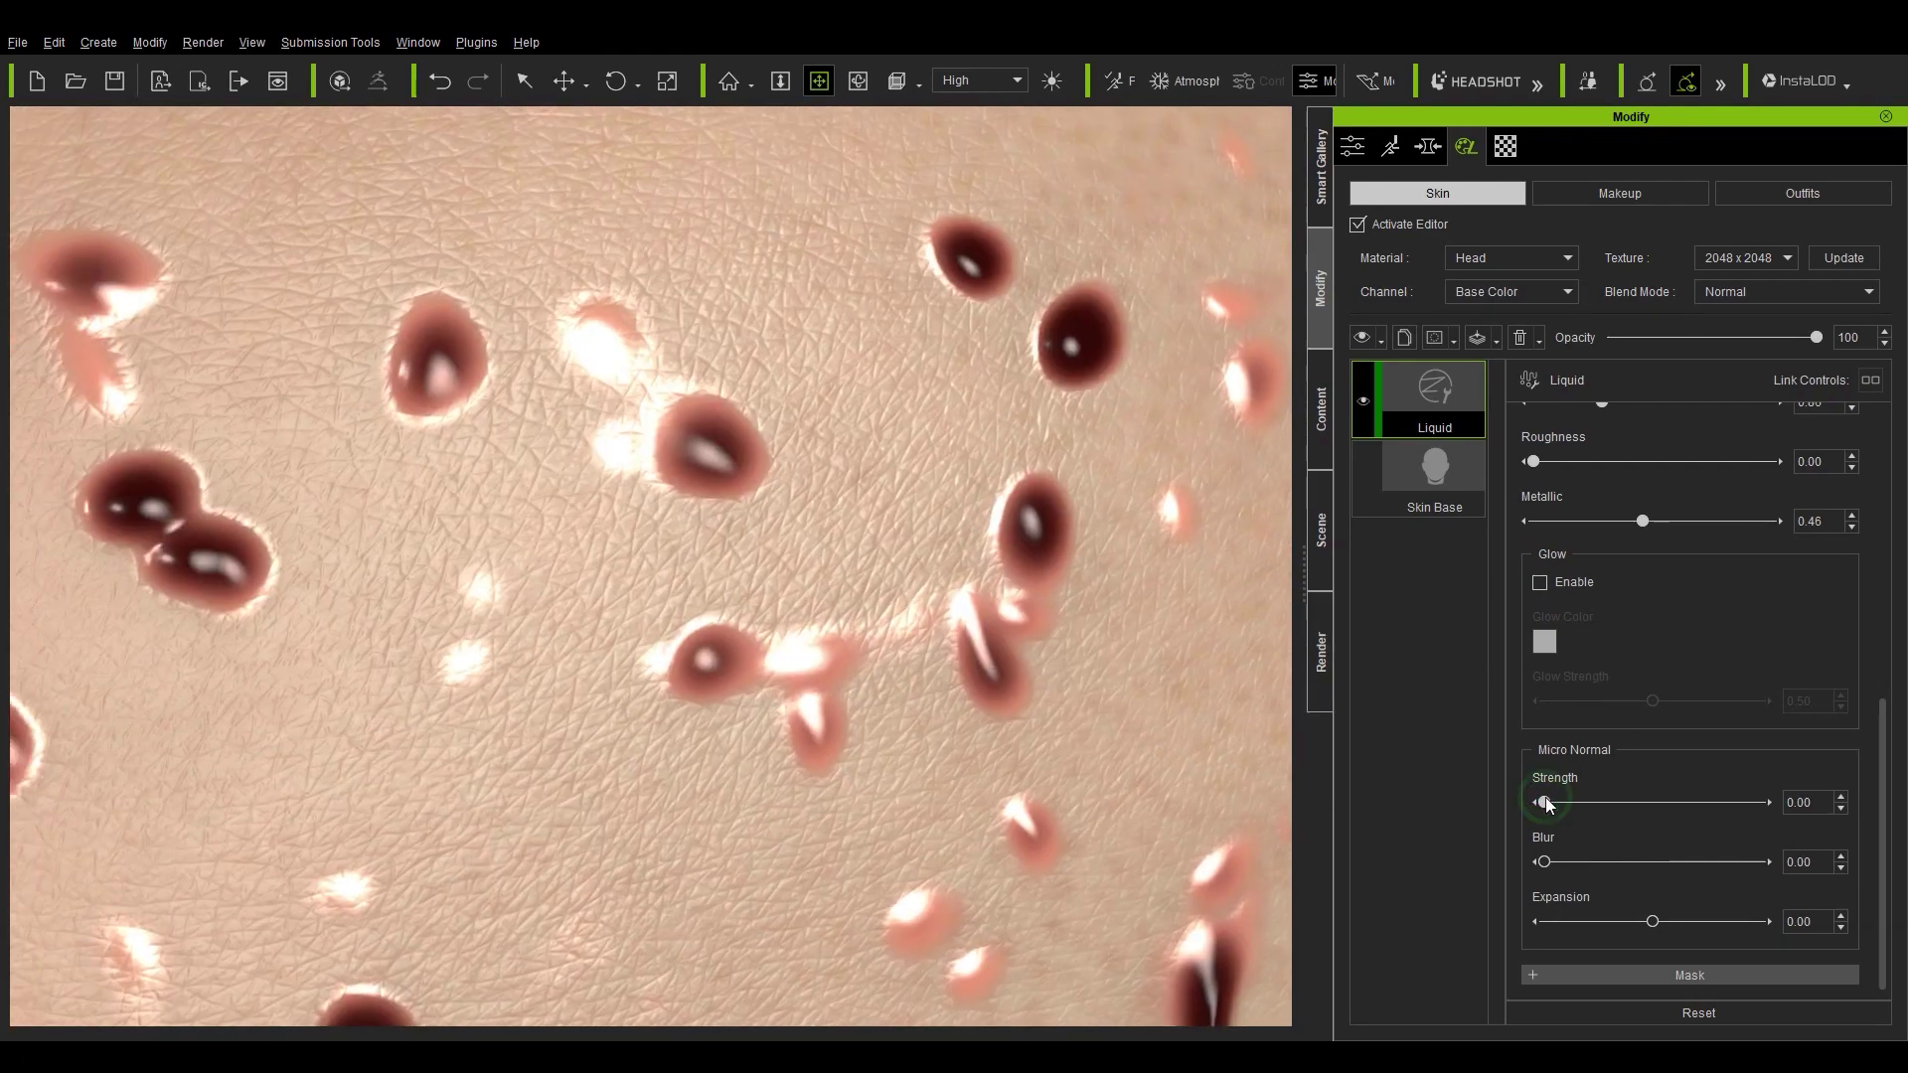
left_click_drag(1546, 800, 1770, 828)
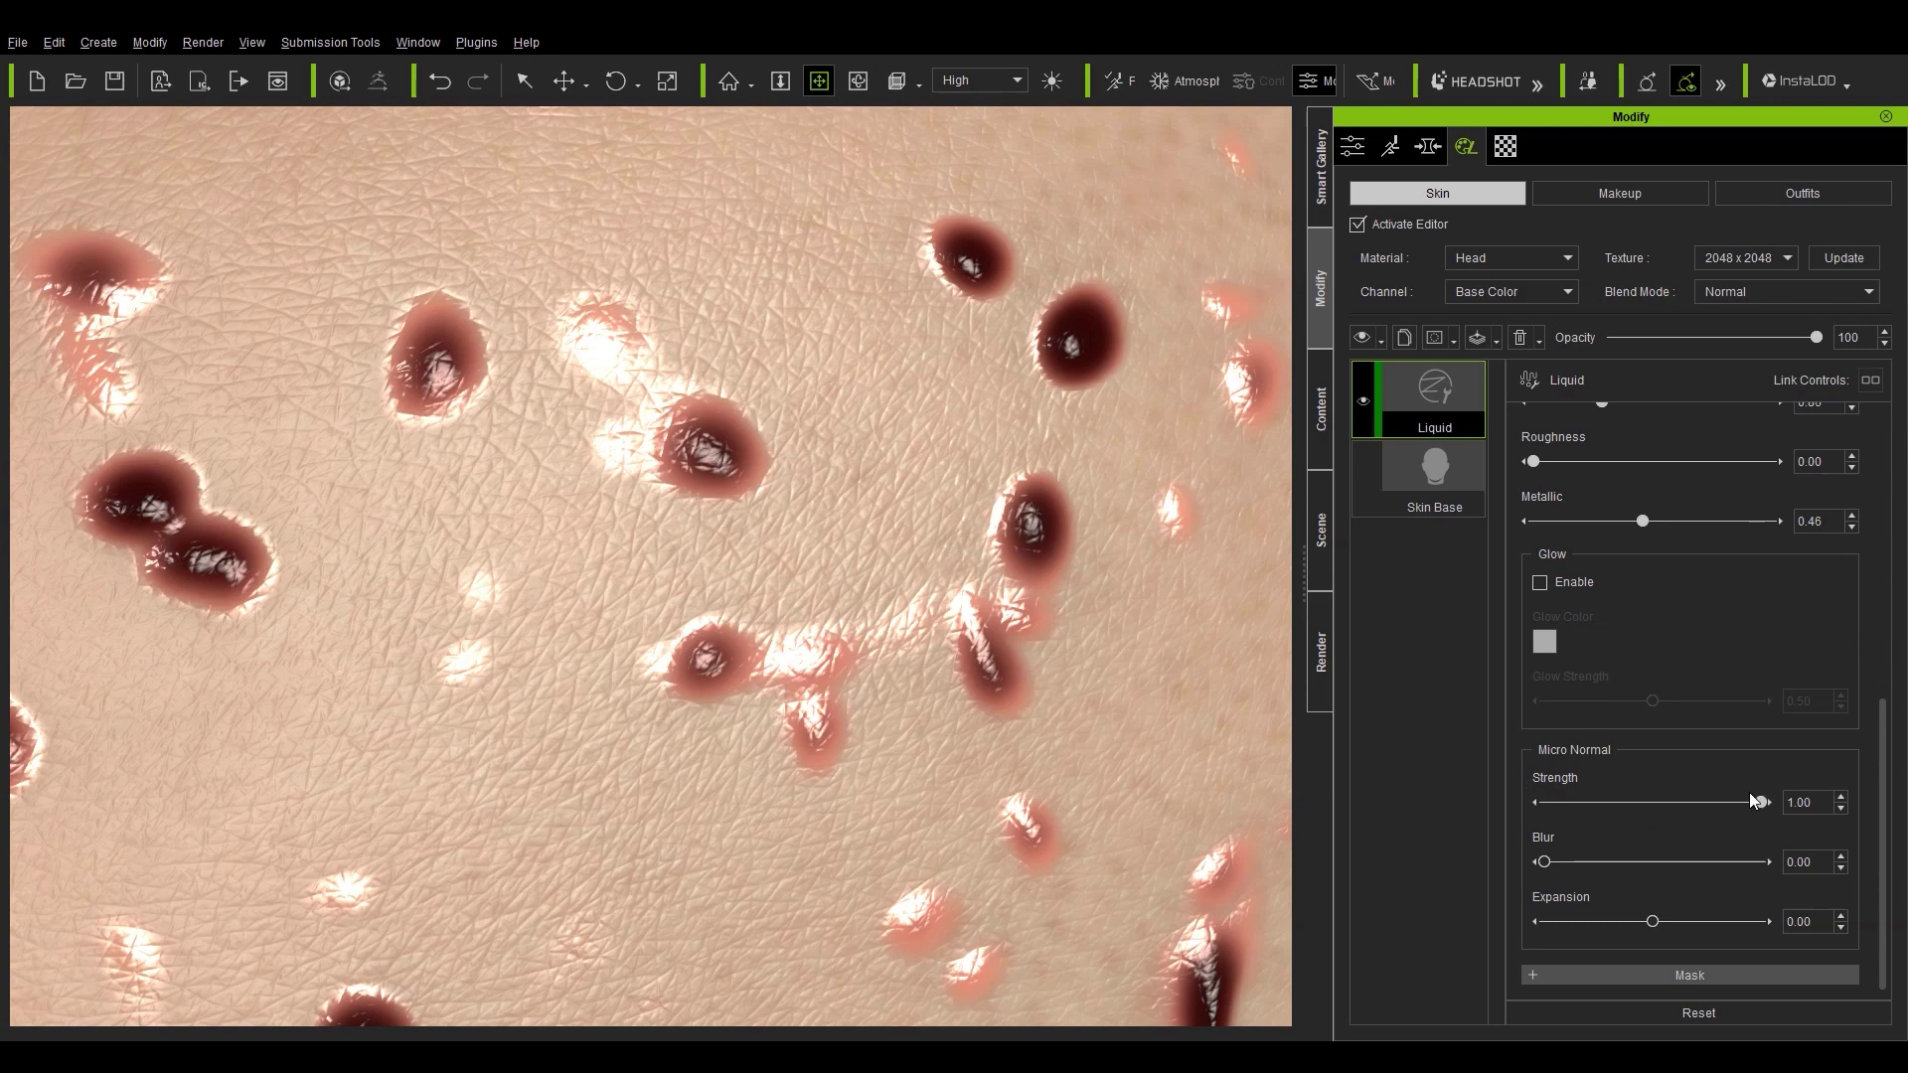
Set the Micro Normal Strength to 0.07 and Blur to 0.00, trying Expansion at 0.31 before lowering it.
left_click_drag(1762, 803, 1711, 863)
left_click_drag(1667, 861, 1521, 856)
left_click_drag(1655, 921, 1686, 922)
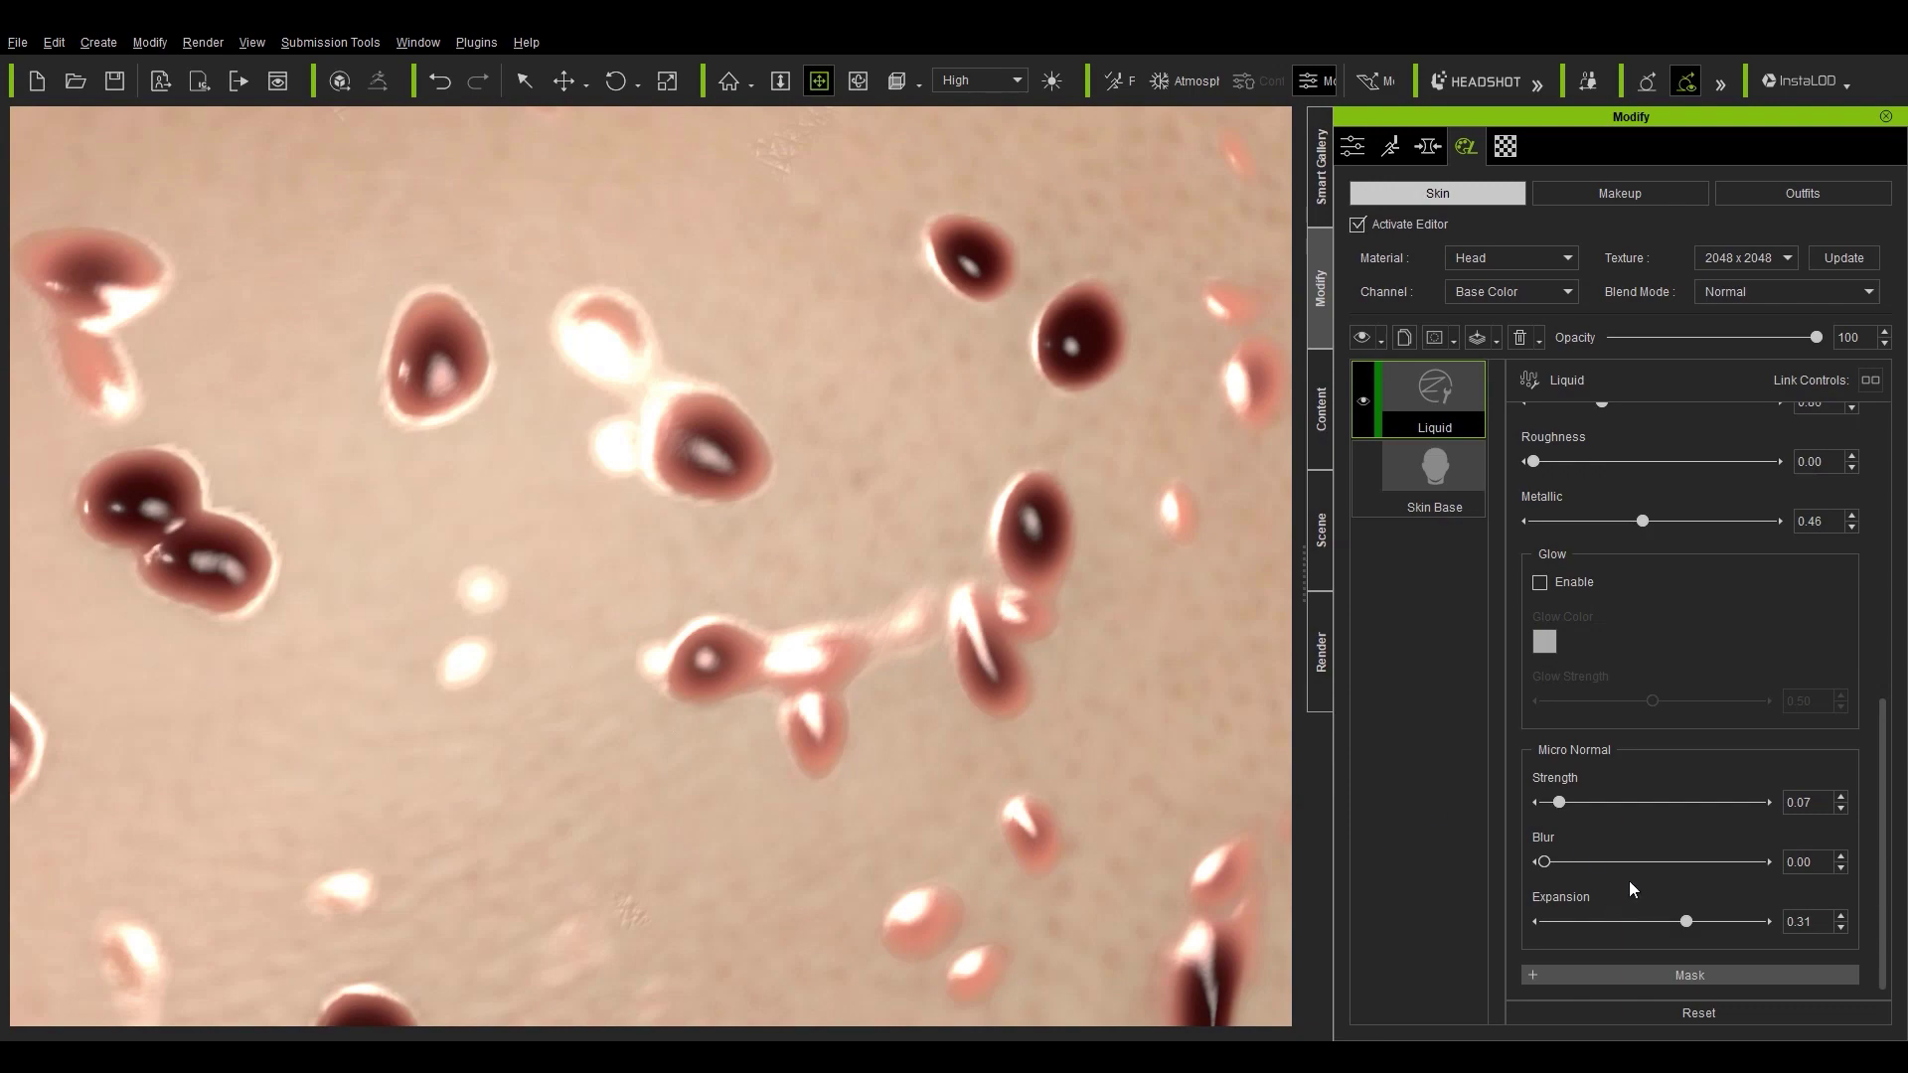
left_click_drag(1686, 922, 1635, 922)
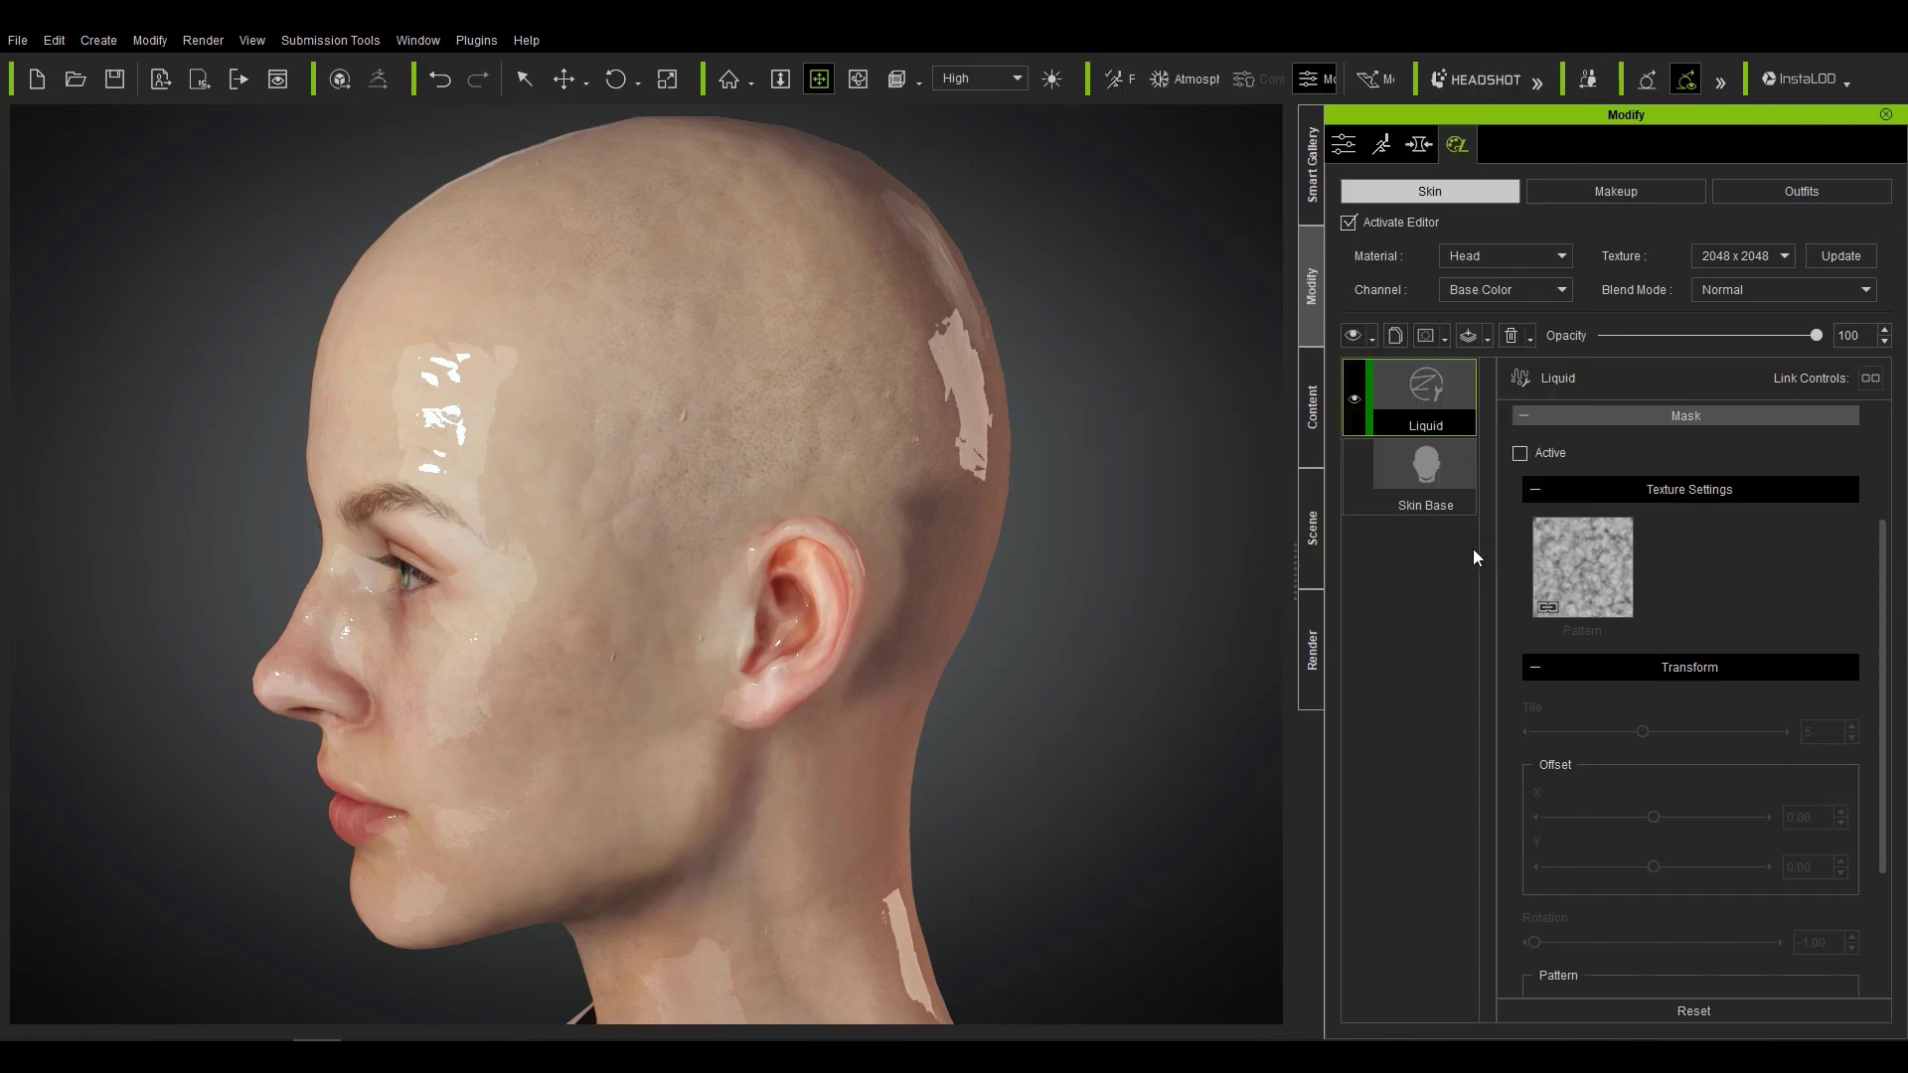
Activate the Mask on the liquid layer and inspect its Pattern texture.
left_click(1521, 454)
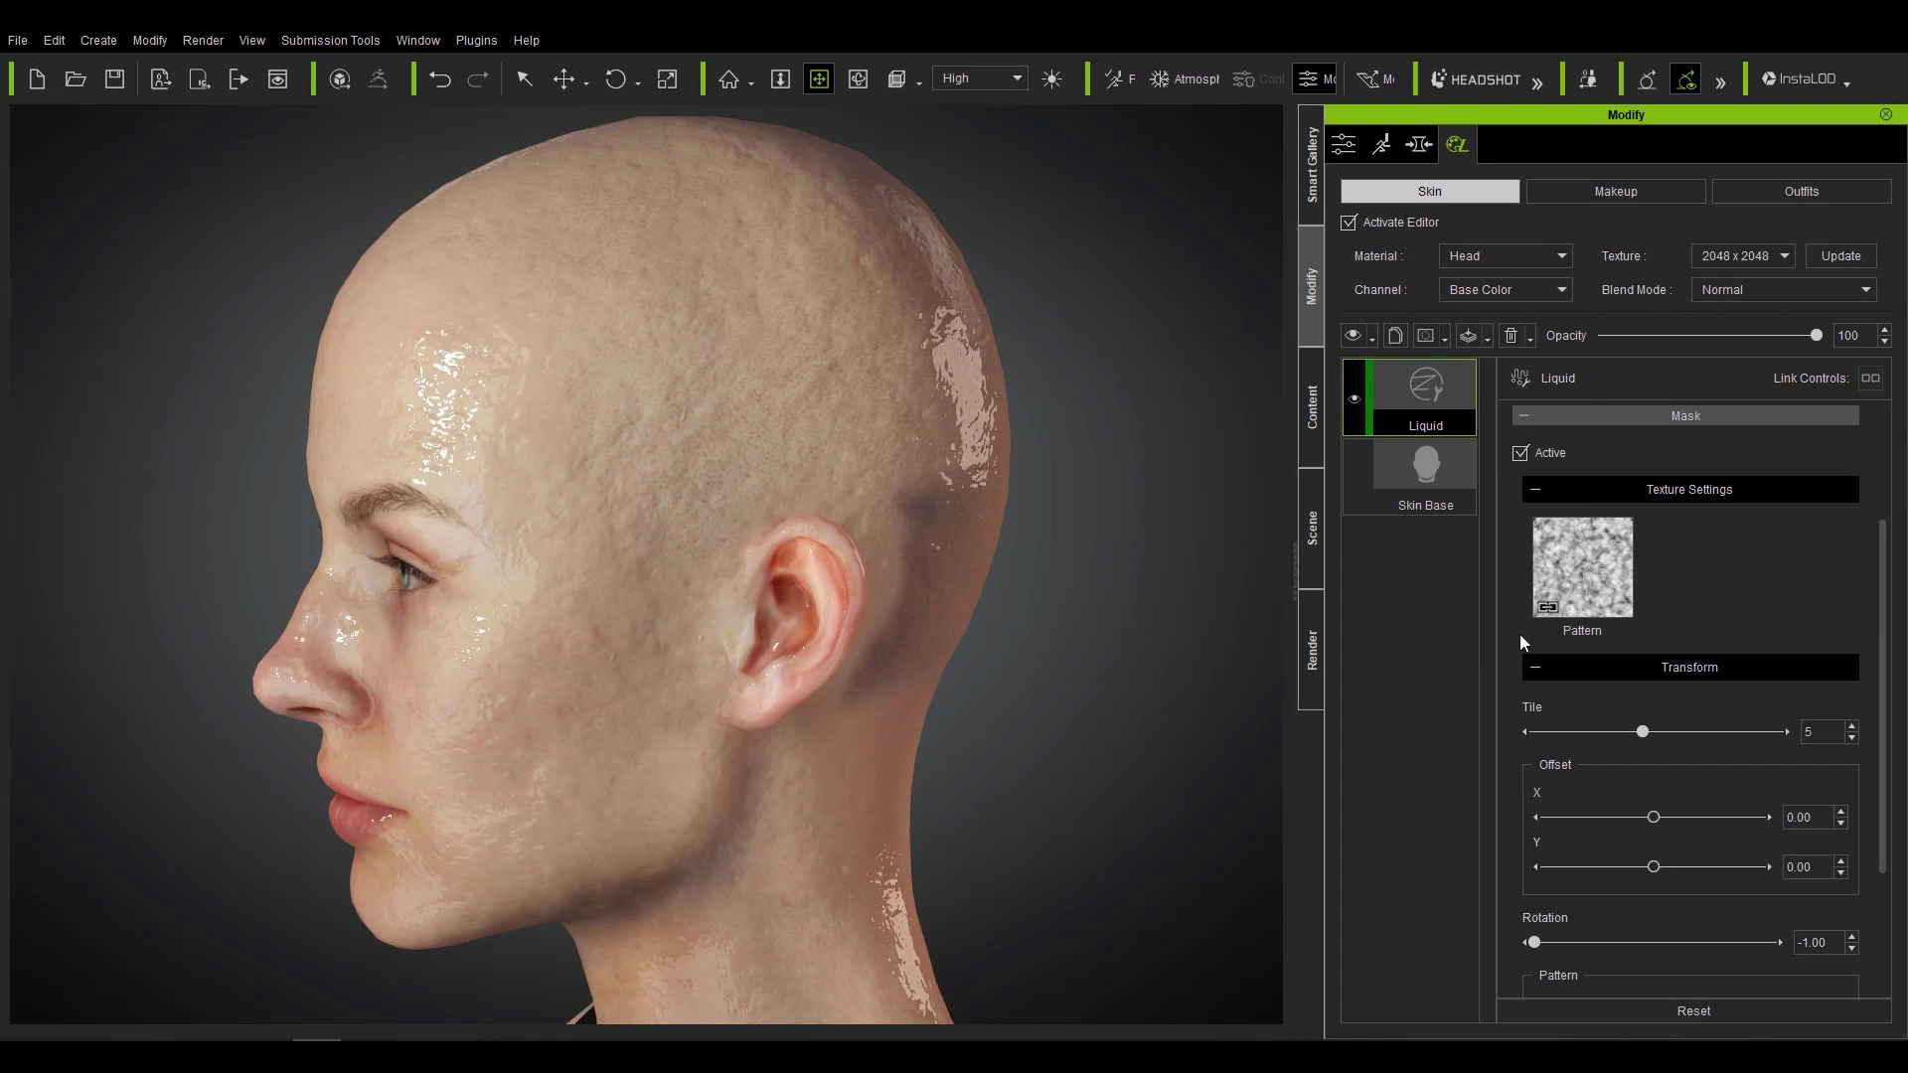
mouse_move(1594, 605)
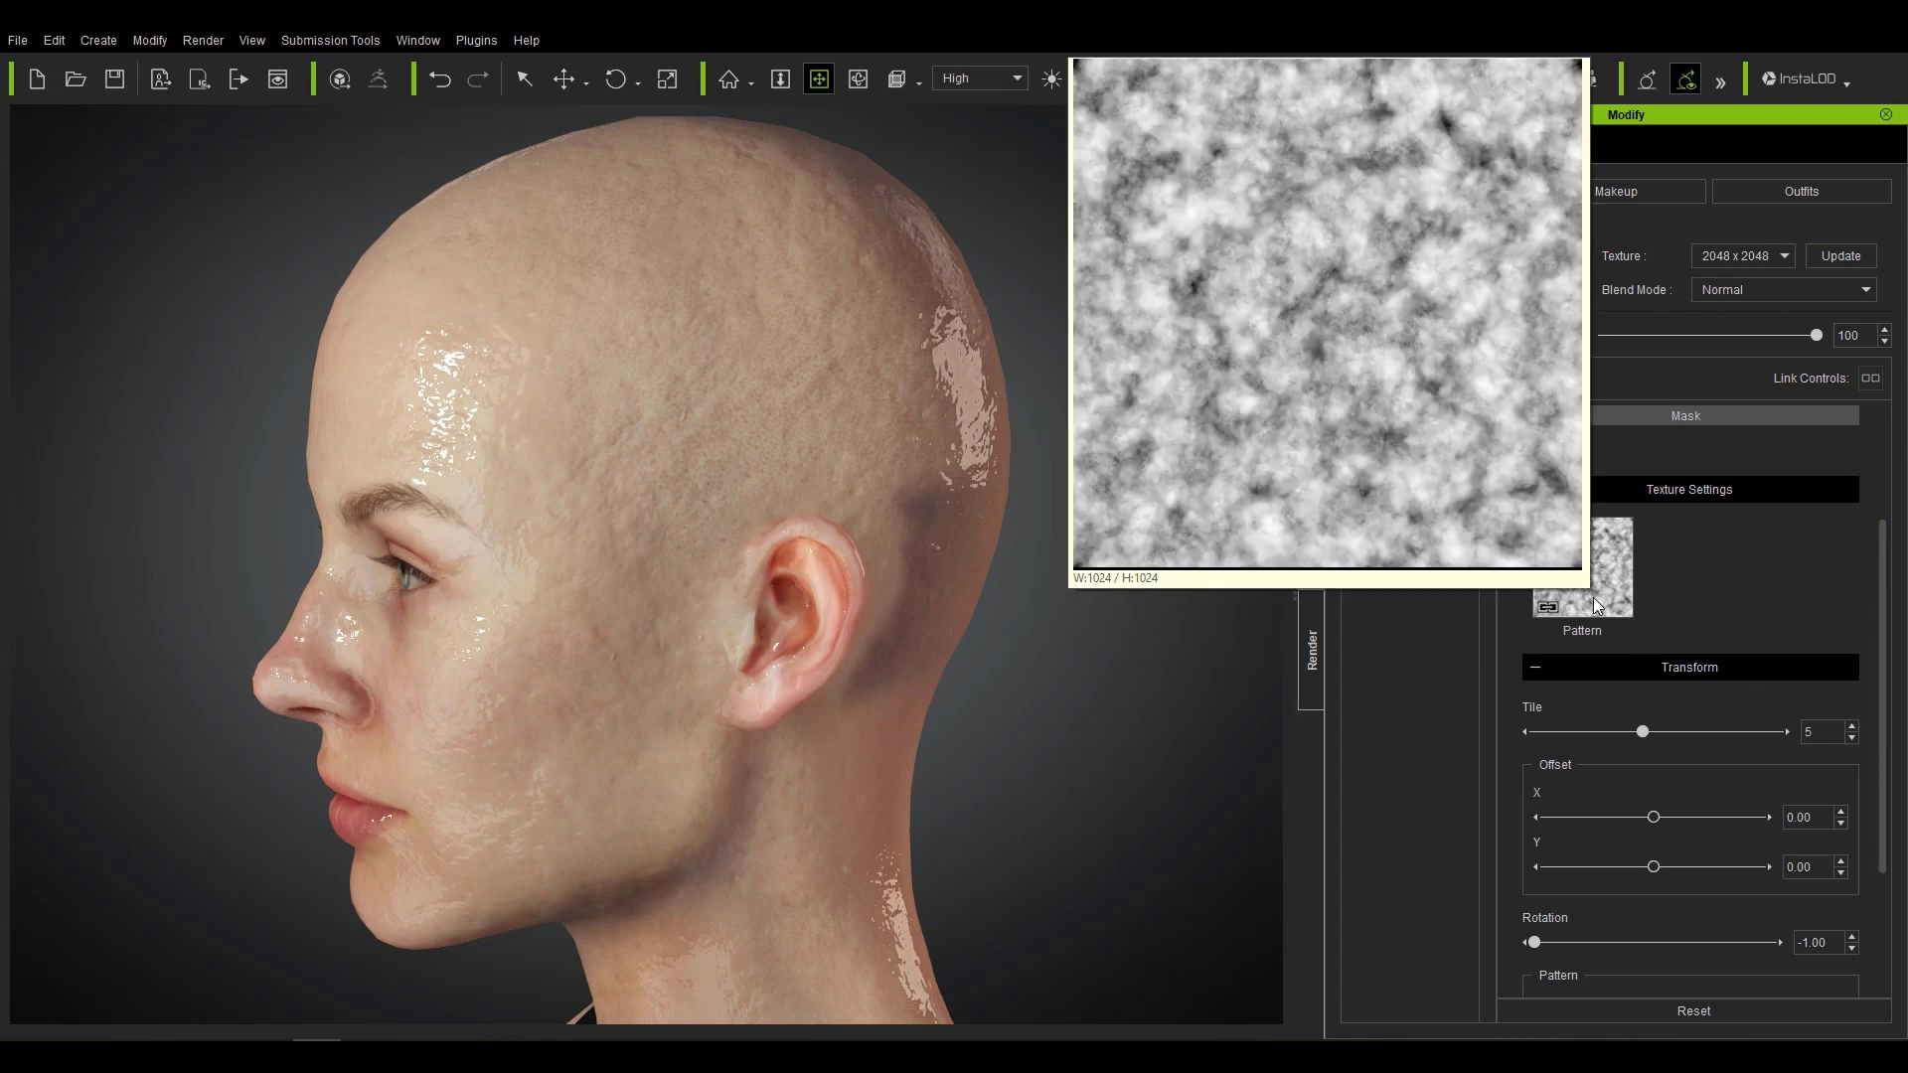
scroll(1689, 577, "down", 3)
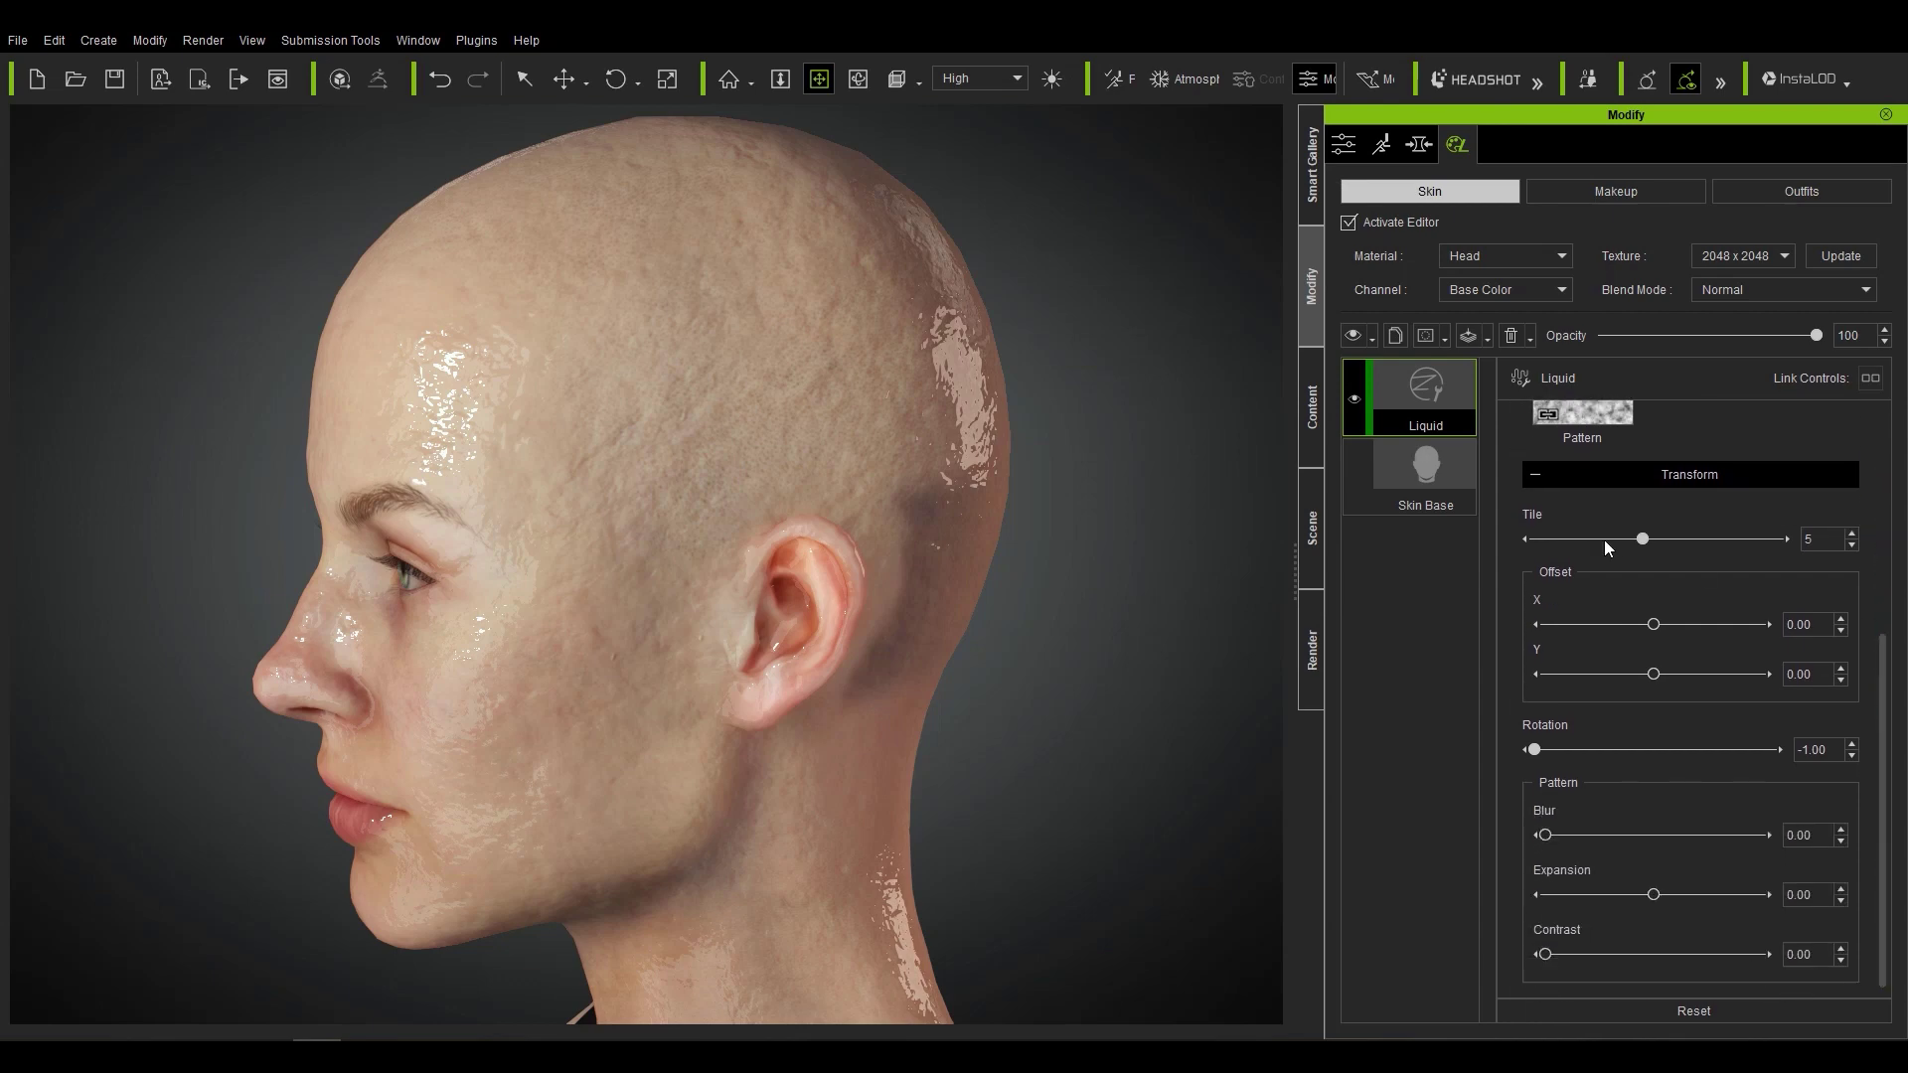
Set the mask's Tile to 5, Offset X to -0.08 and Y to -0.07, and adjust its Rotation, Blur, Expansion and Contrast.
mouse_move(1642, 540)
left_mouse_down()
mouse_move(1721, 548)
mouse_move(1562, 539)
mouse_move(1654, 542)
left_mouse_up()
left_click_drag(1654, 626, 1638, 684)
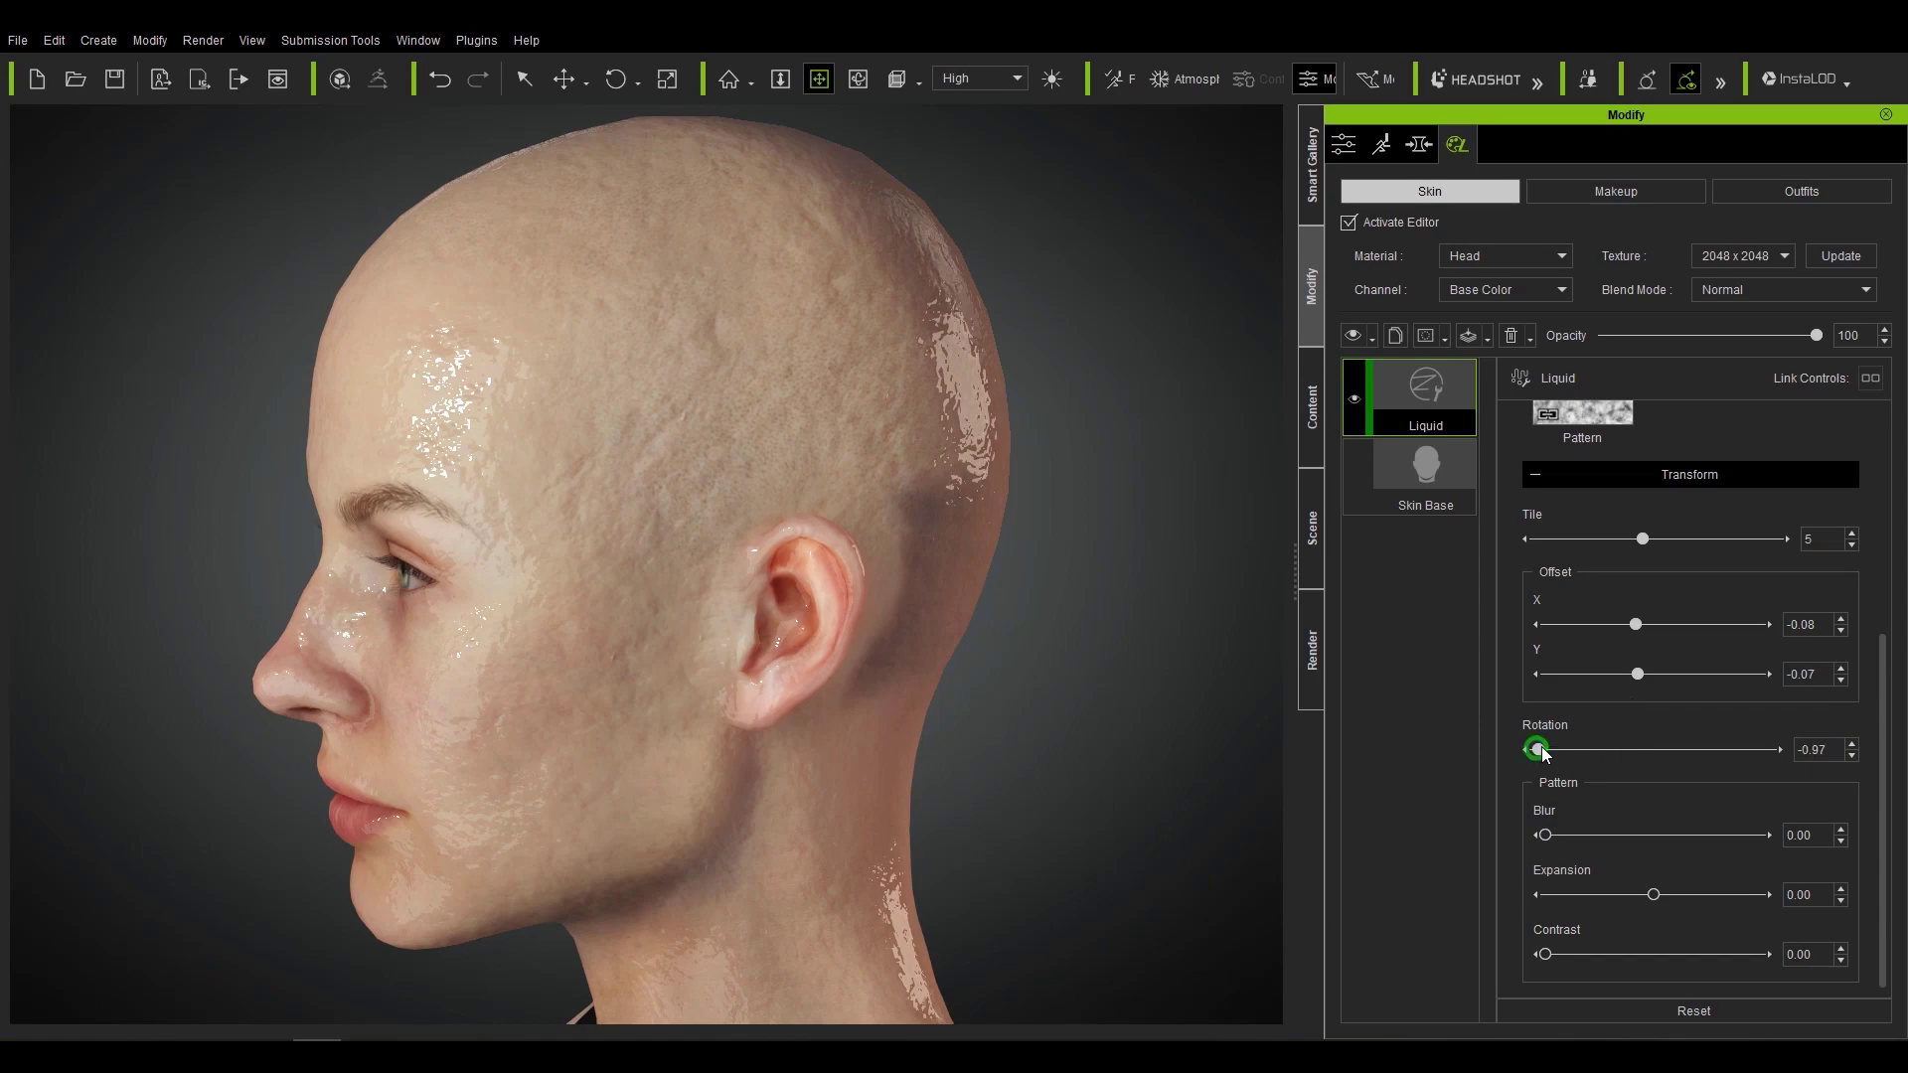
mouse_move(1542, 755)
left_mouse_down()
mouse_move(1646, 760)
mouse_move(1536, 752)
left_mouse_up()
left_click_drag(1553, 838, 1499, 833)
mouse_move(1681, 898)
left_mouse_down()
mouse_move(1762, 916)
mouse_move(1662, 904)
left_mouse_up()
left_click_drag(1547, 956, 1638, 969)
scroll(730, 516, "up", 3)
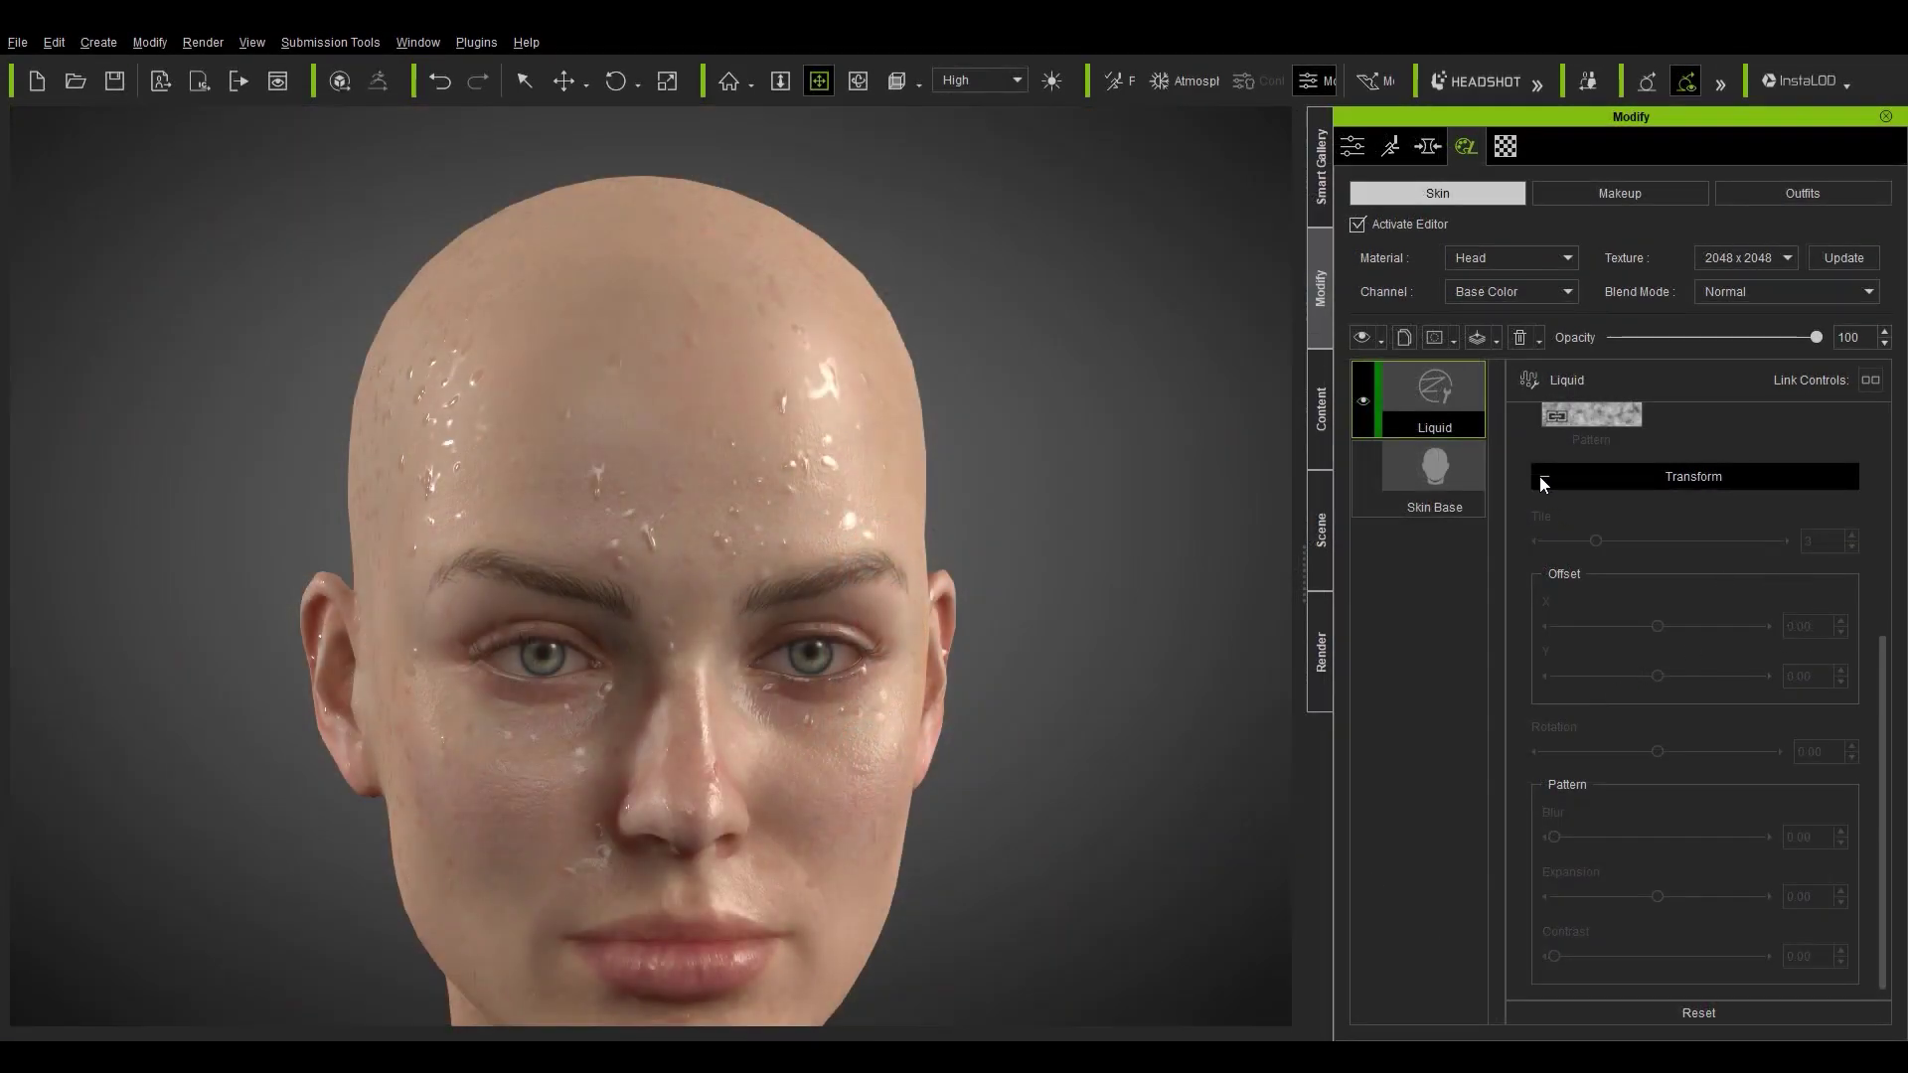
Collapse the Mask settings and deactivate the liquid's Drip effect so that only Drop is applied.
left_click(1542, 481)
left_click(1529, 601)
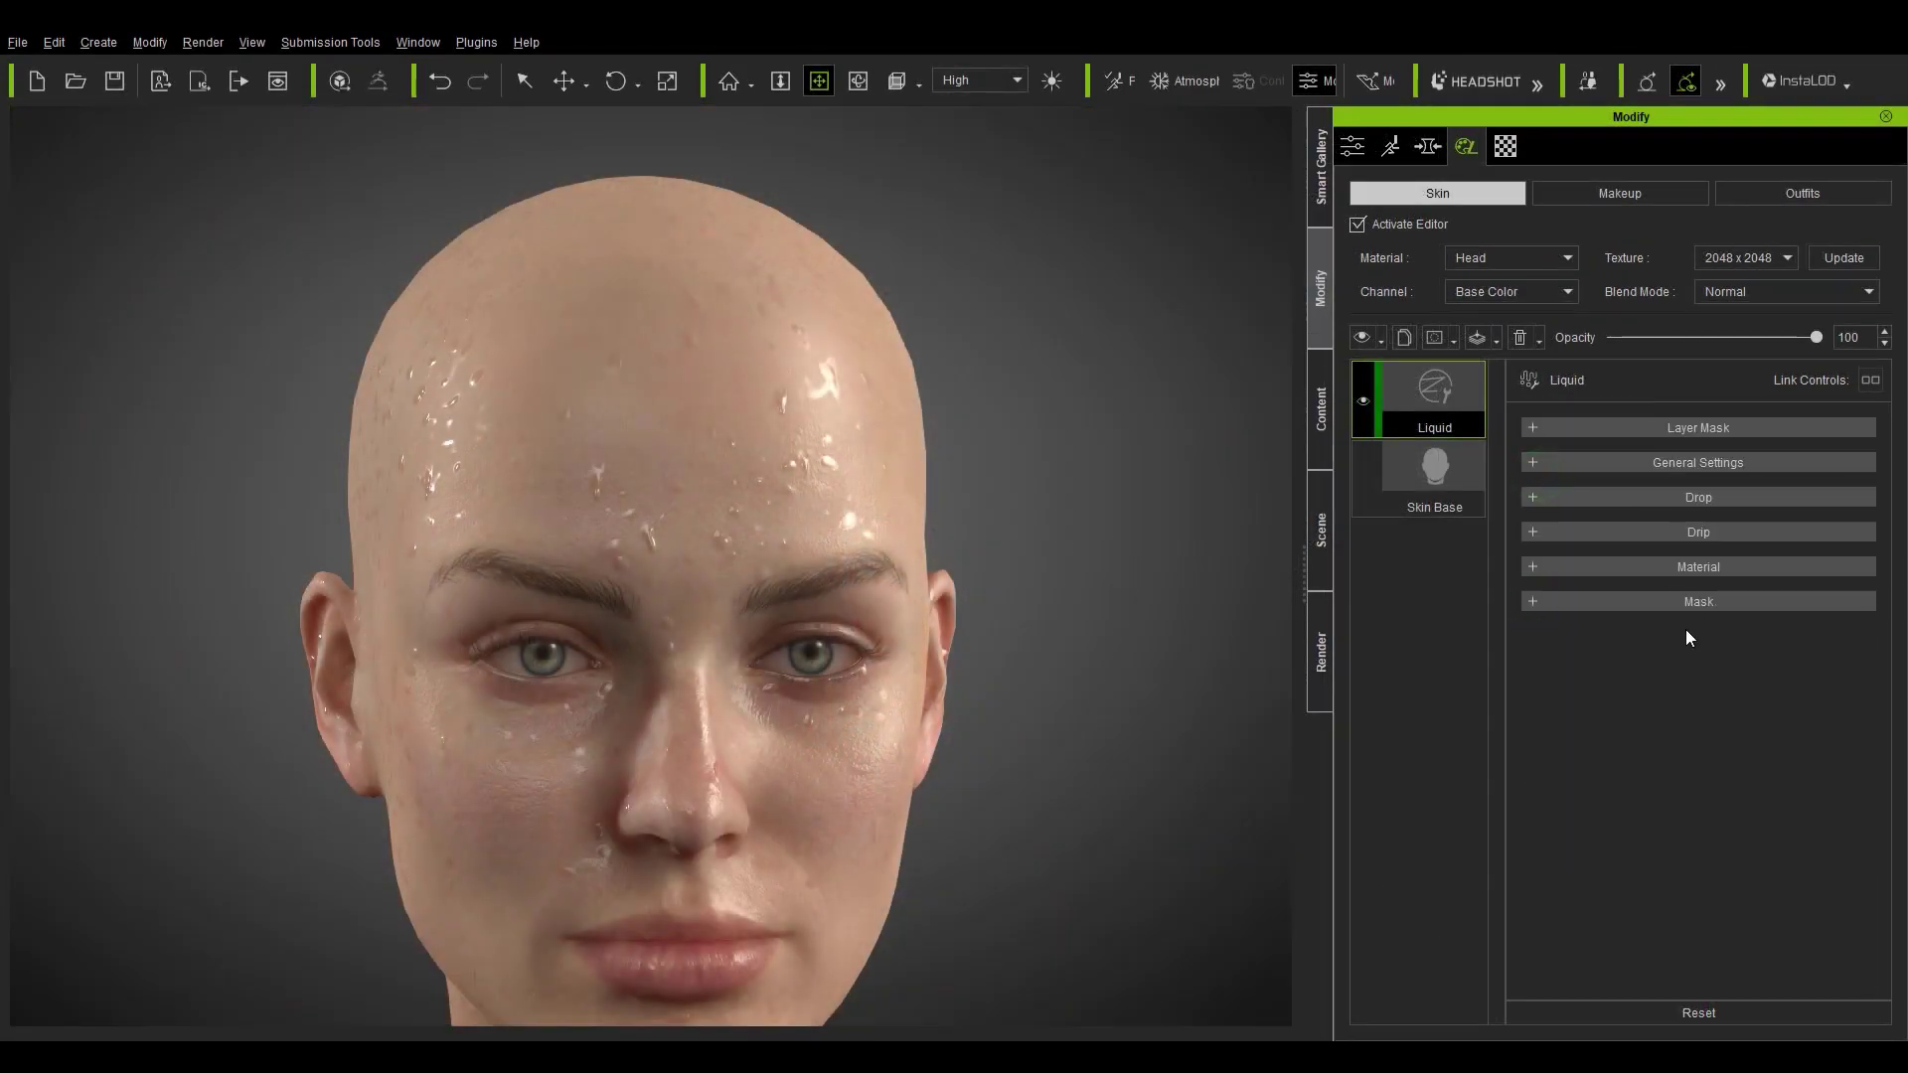
left_click(1528, 531)
left_click(1534, 531)
Open the Drop effect's Texture Settings and Transform options and examine the Pattern Type choices and Distortion.
left_click(1589, 496)
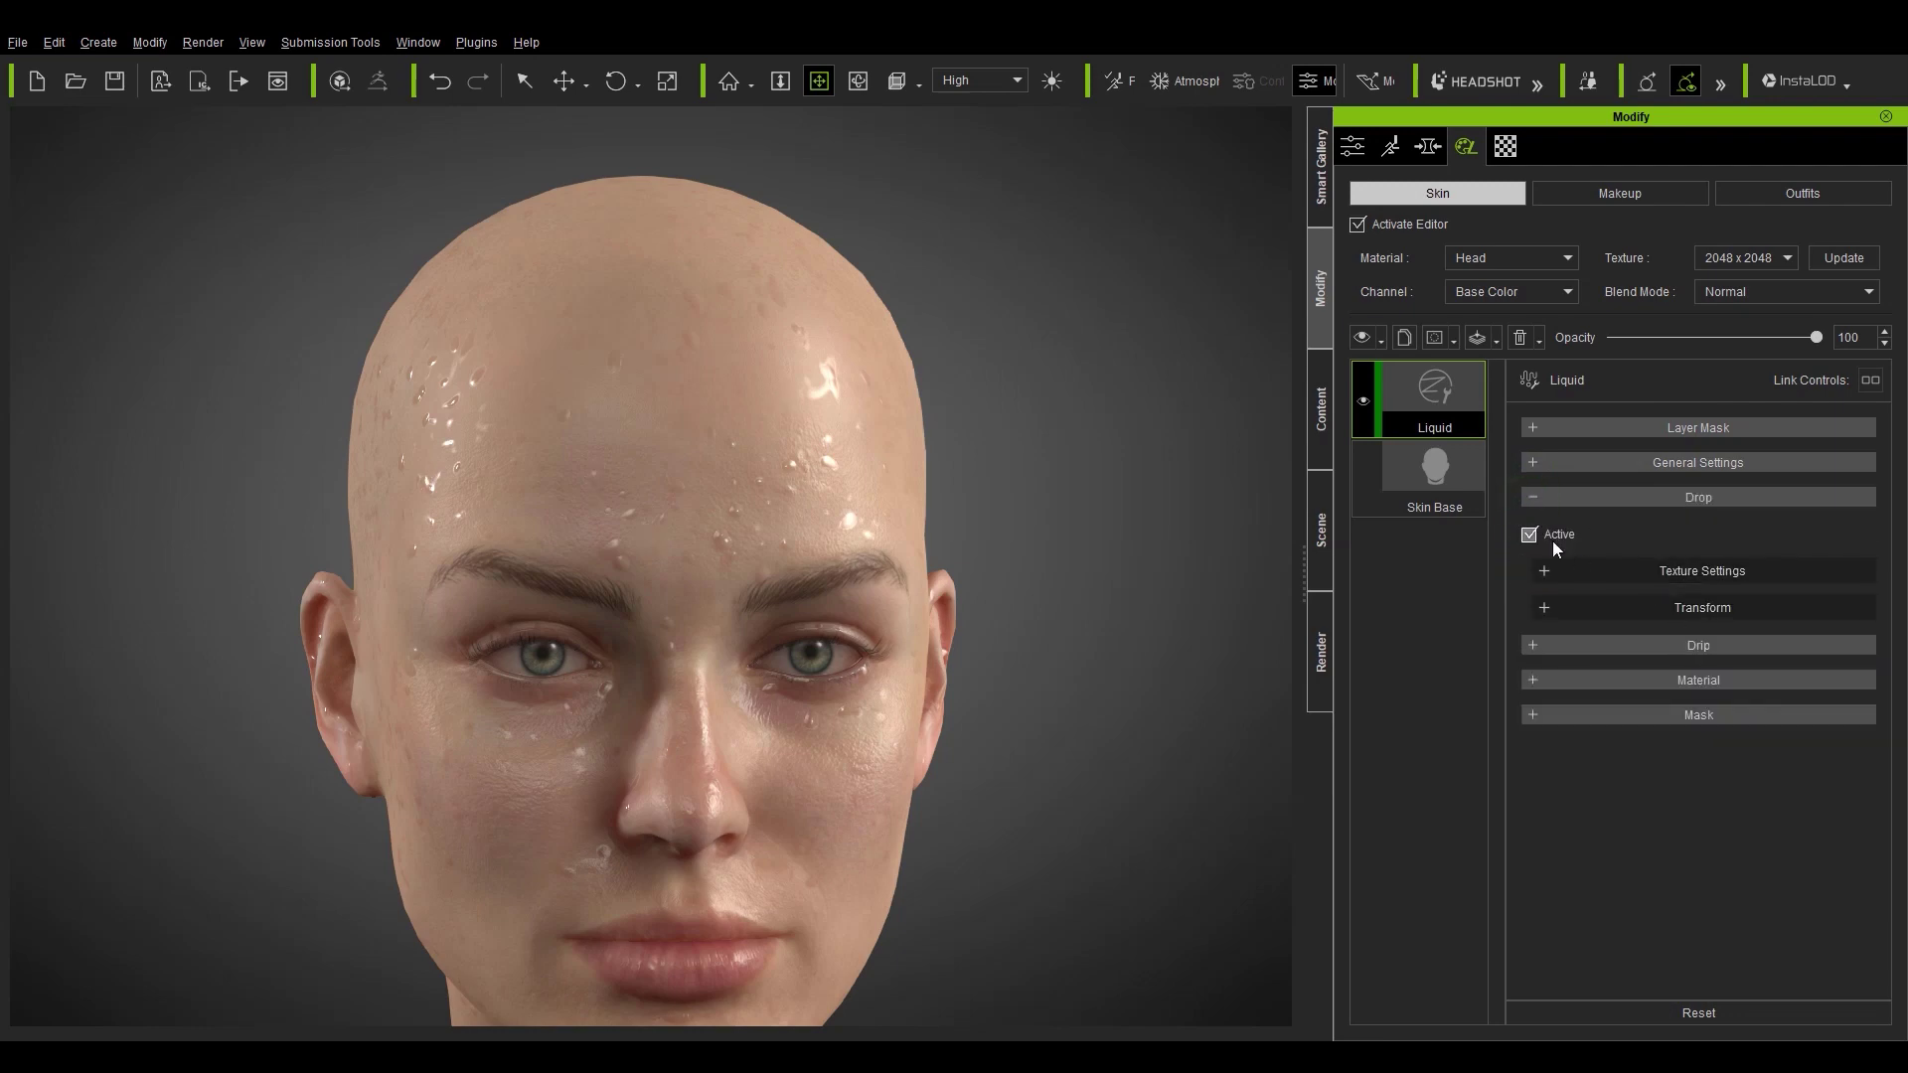
left_click(1543, 572)
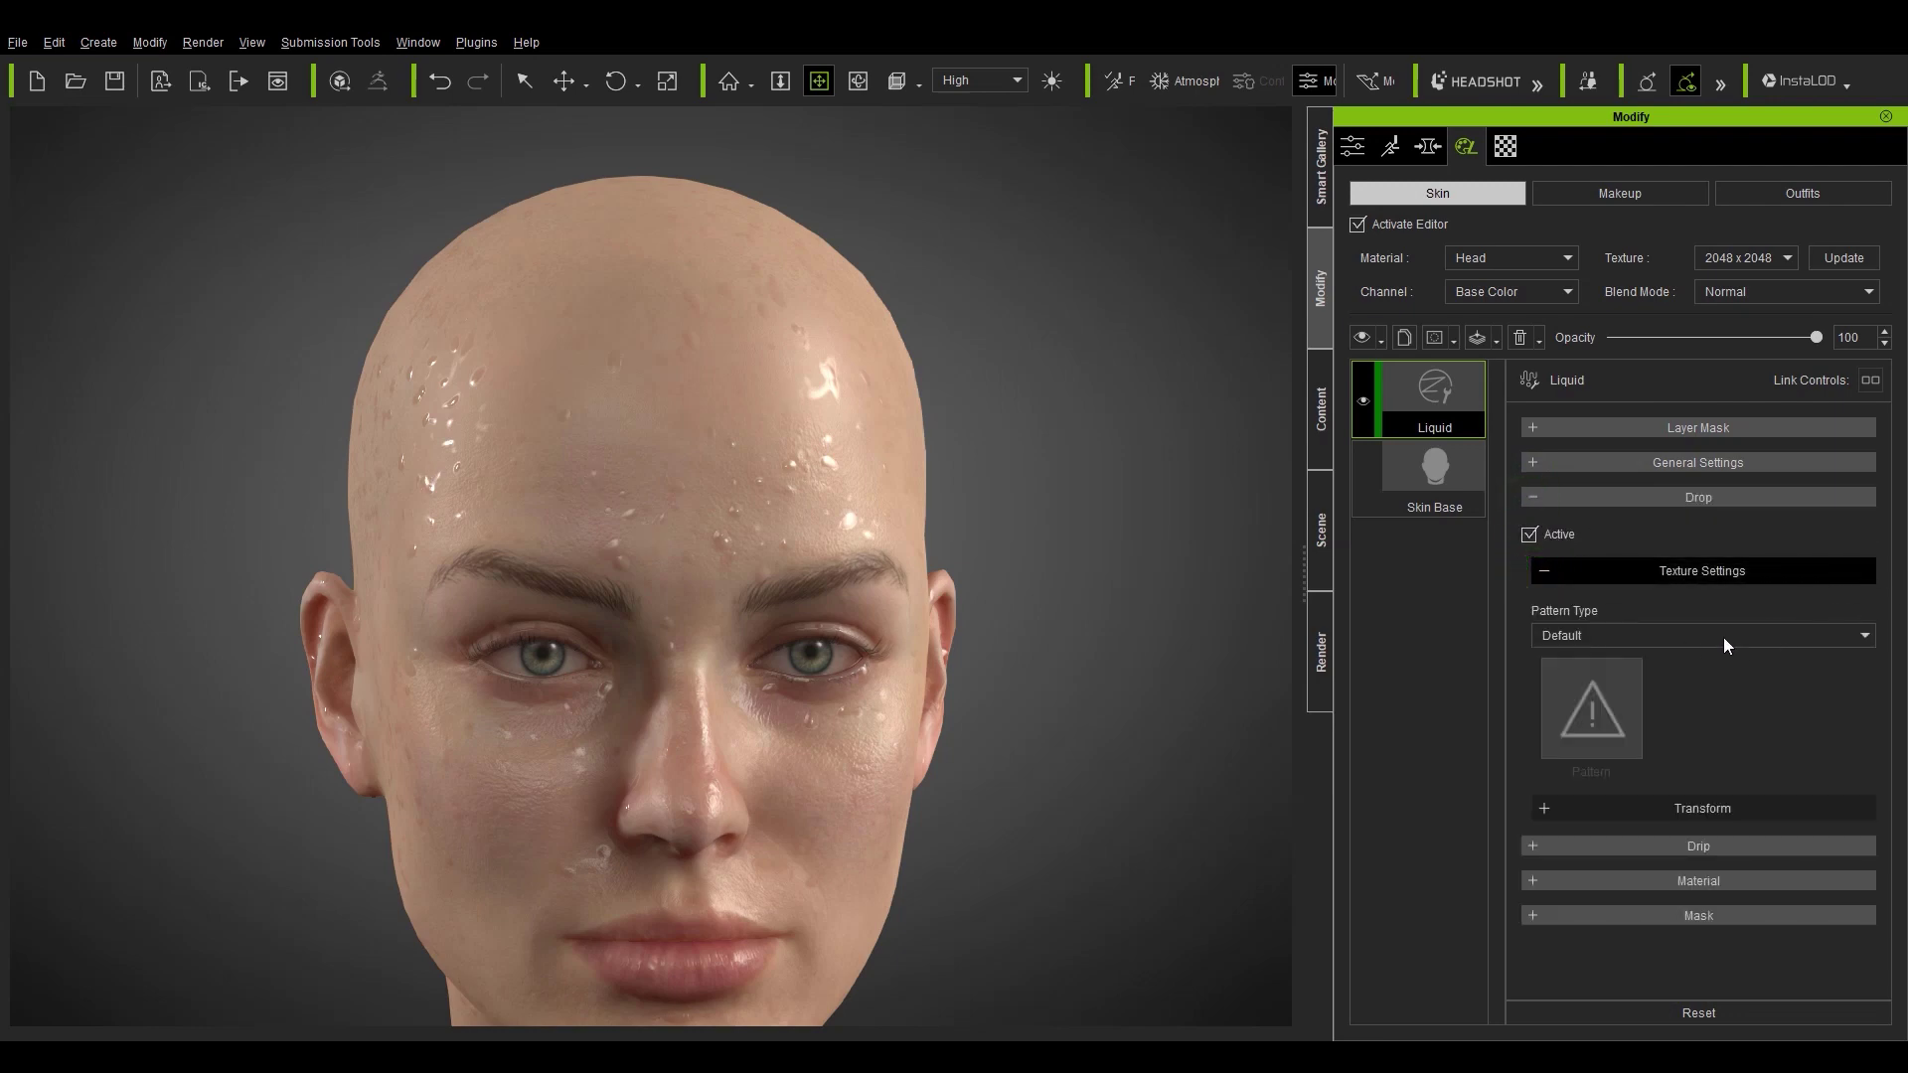
left_click(1548, 807)
left_click_drag(1883, 641, 1883, 728)
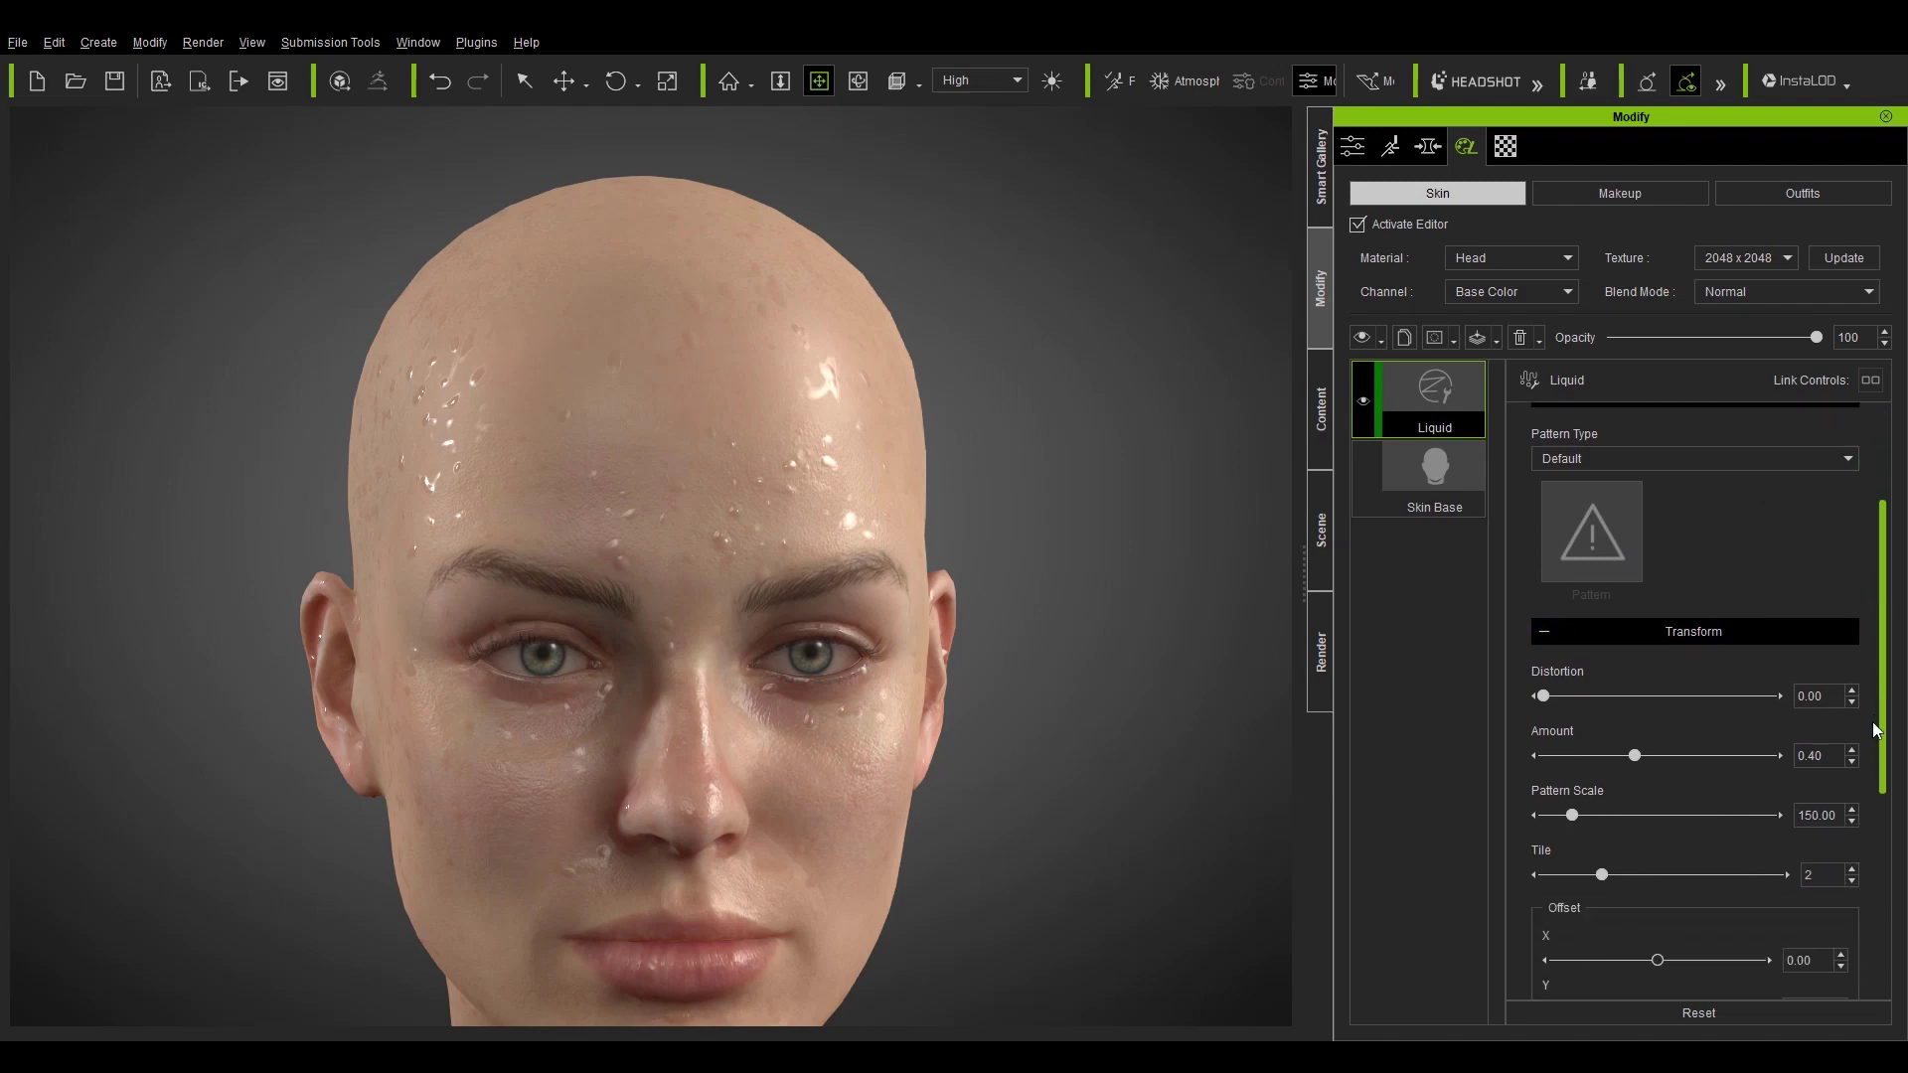
left_click(1697, 458)
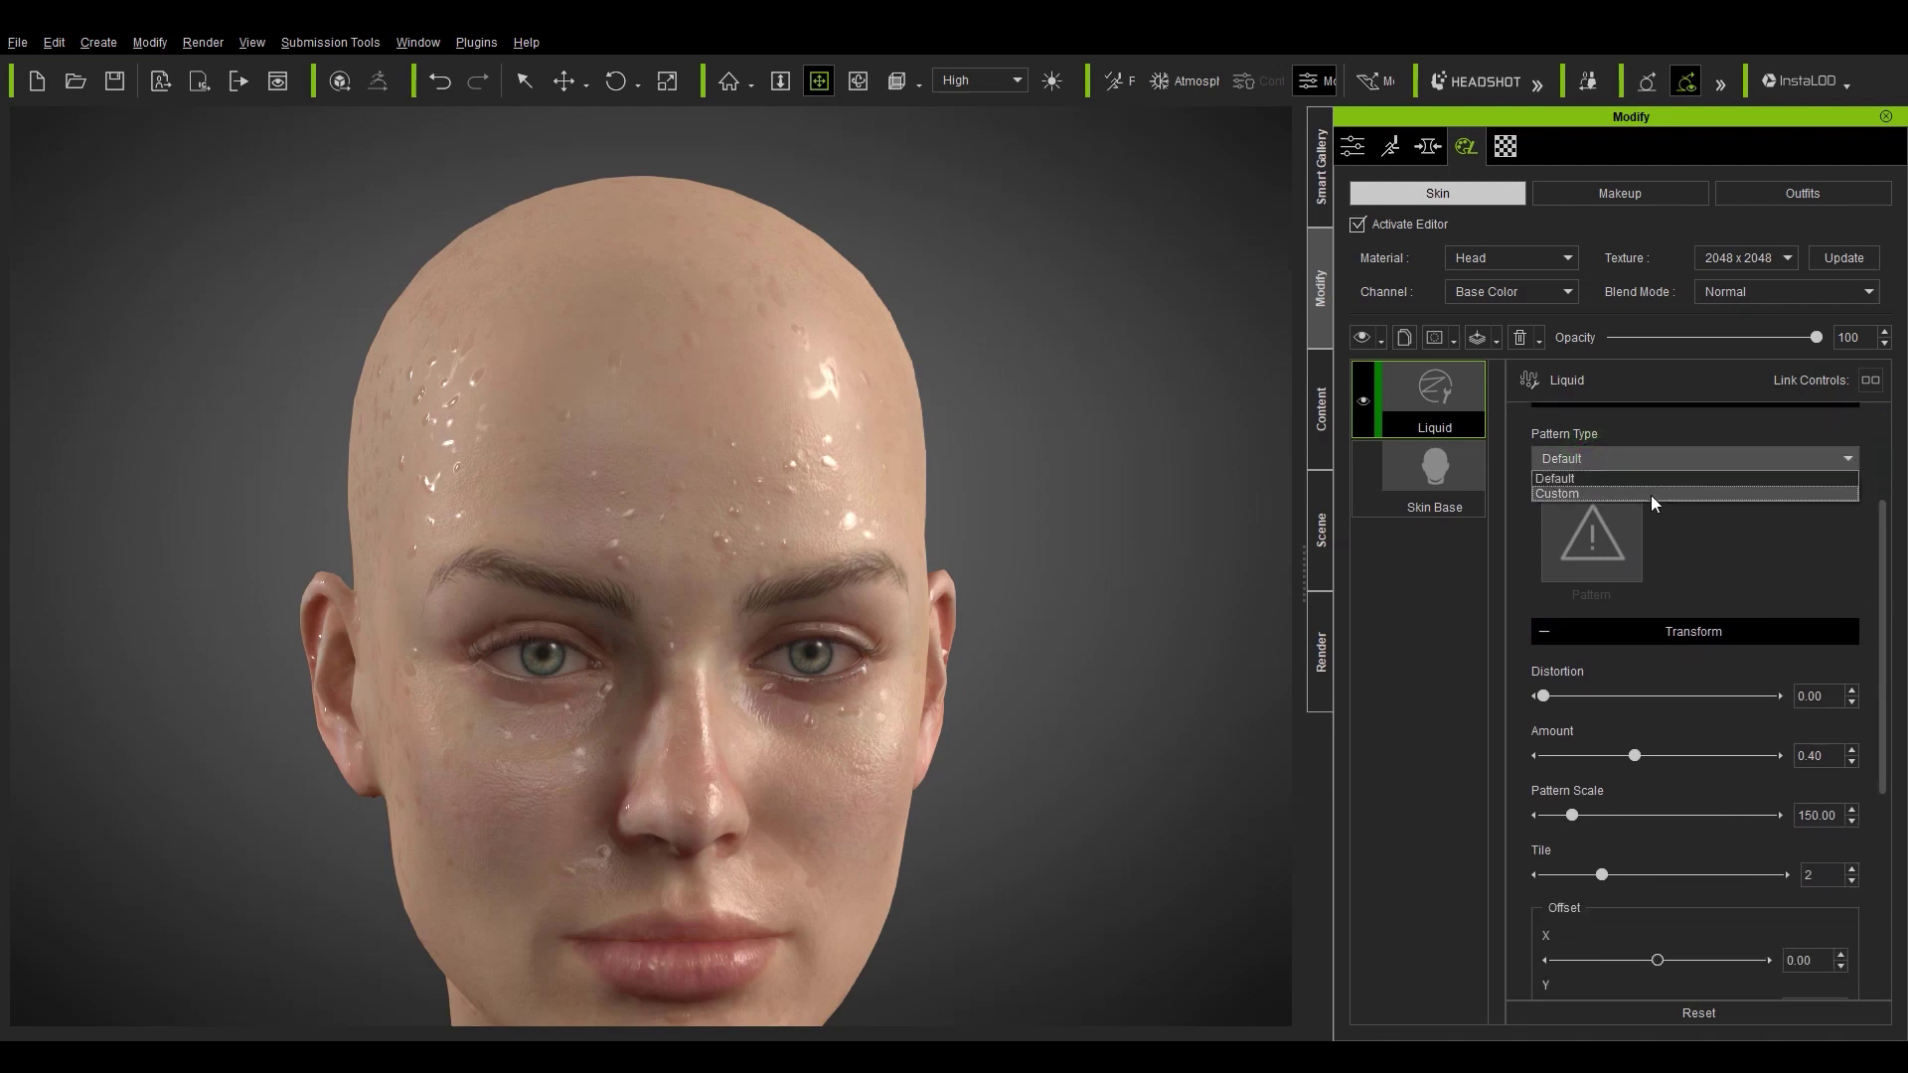
left_click(1552, 665)
mouse_move(1545, 702)
left_mouse_down()
mouse_move(1662, 707)
mouse_move(1531, 689)
left_mouse_up()
Set the Drop's Pattern Type to Custom and load a black-and-white speckled image as its Pattern.
left_click(1627, 458)
left_click(1608, 483)
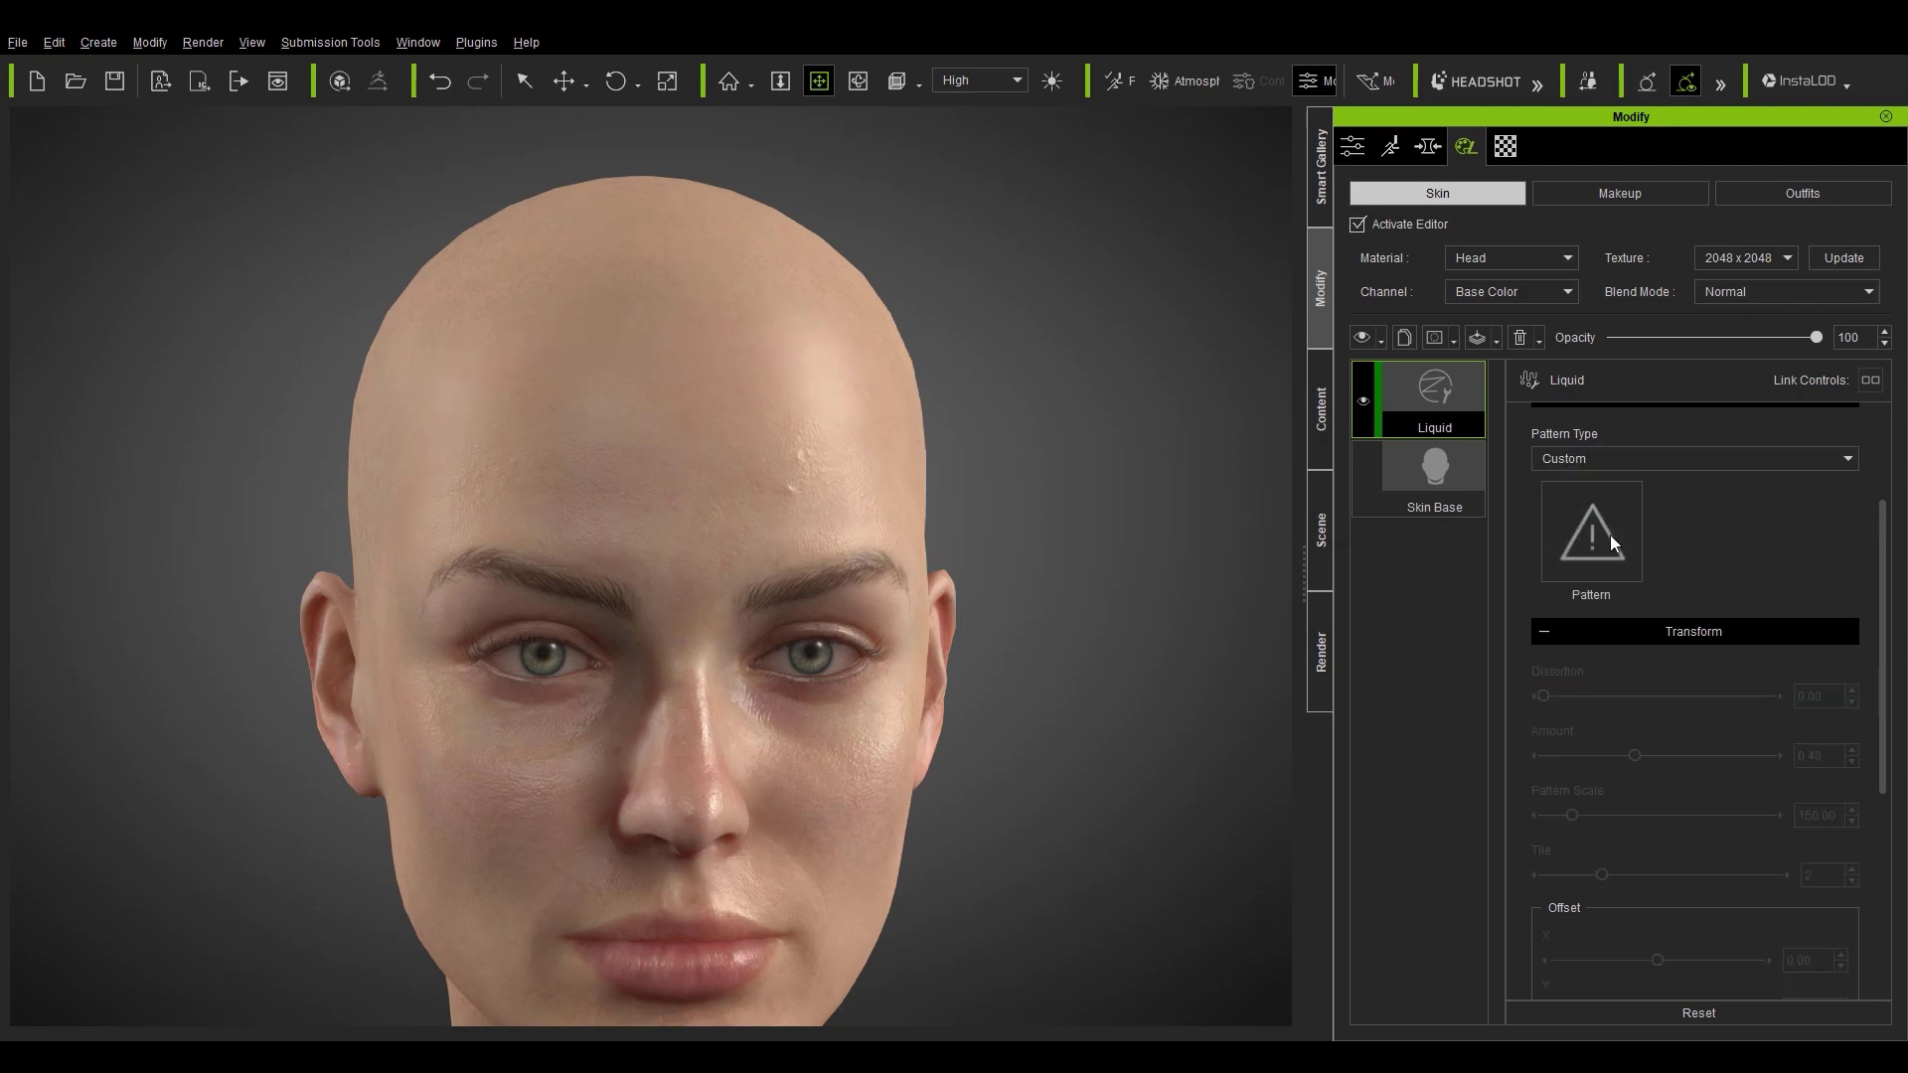
left_click(1610, 534)
left_click(666, 240)
left_click(785, 534)
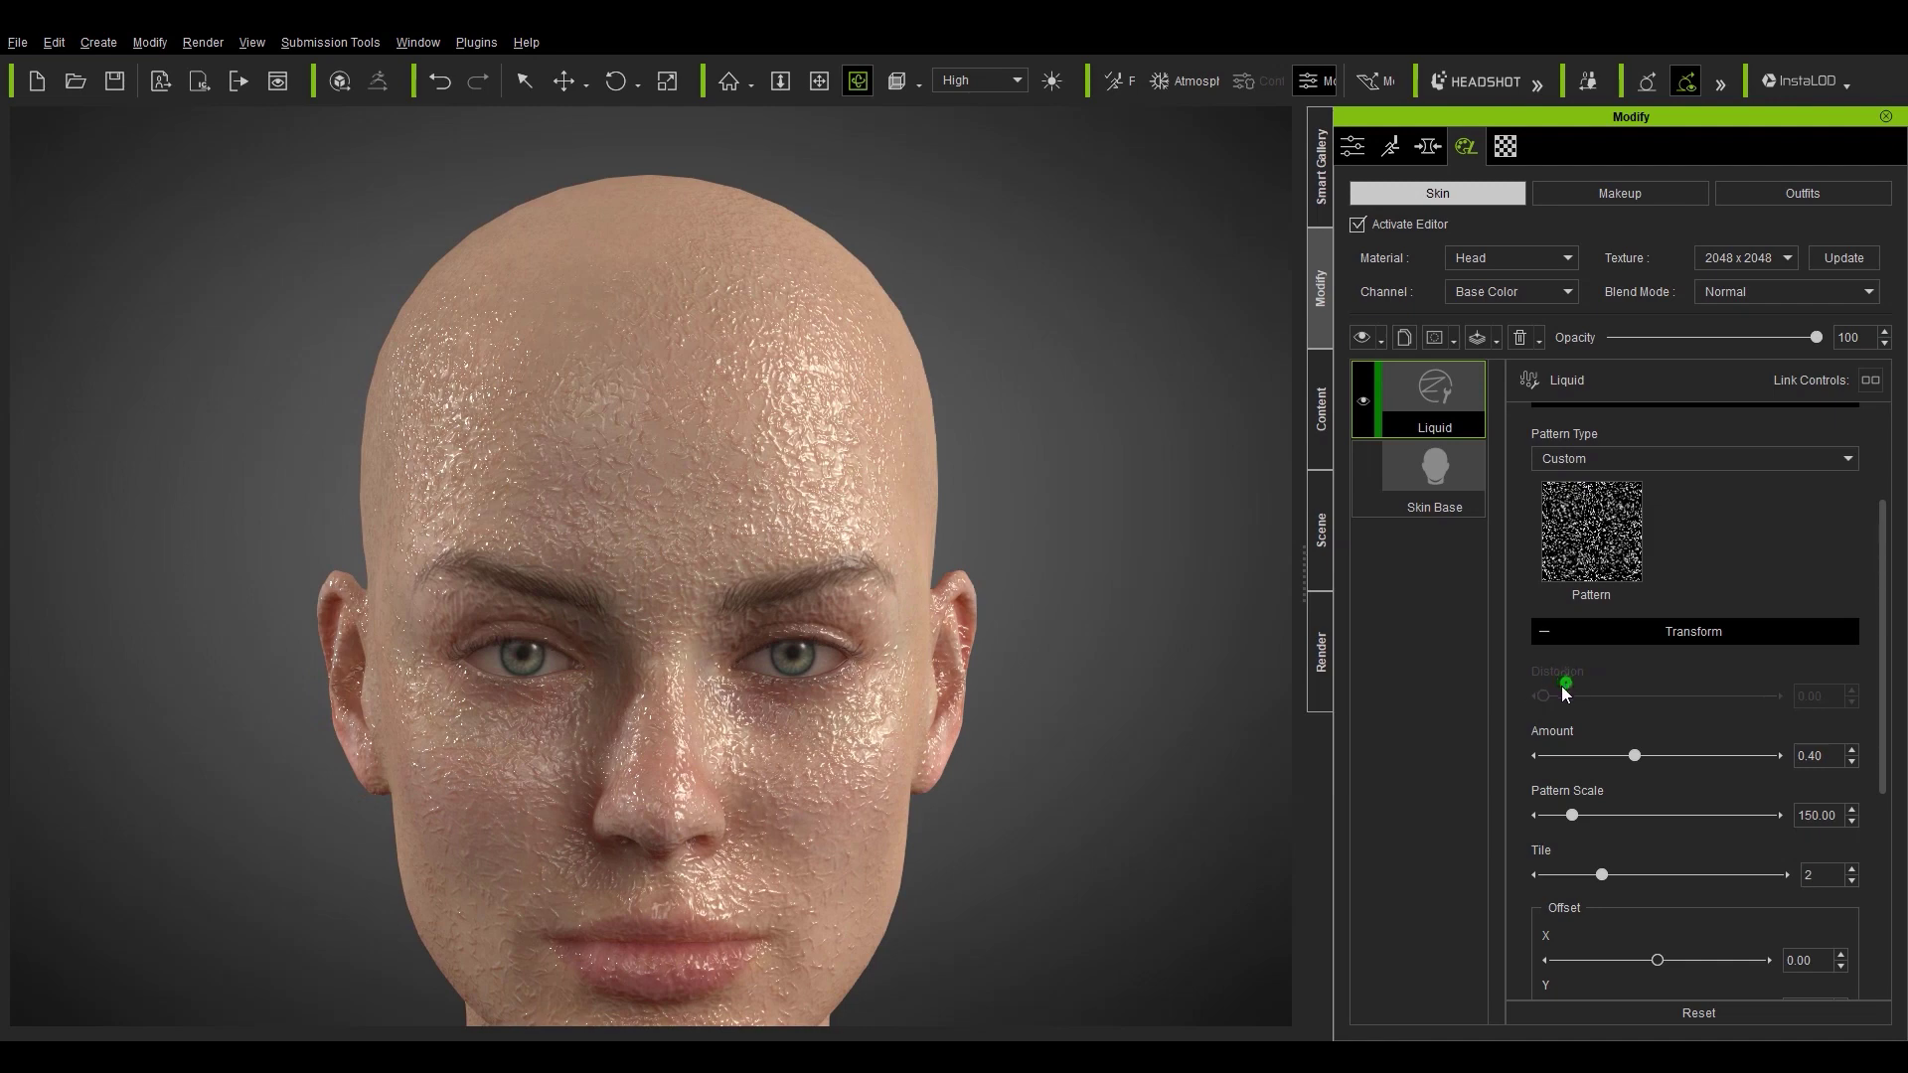
Set the Drop effect's Pattern Type back to Default and inspect the drops on the forehead and temple.
left_click(1659, 459)
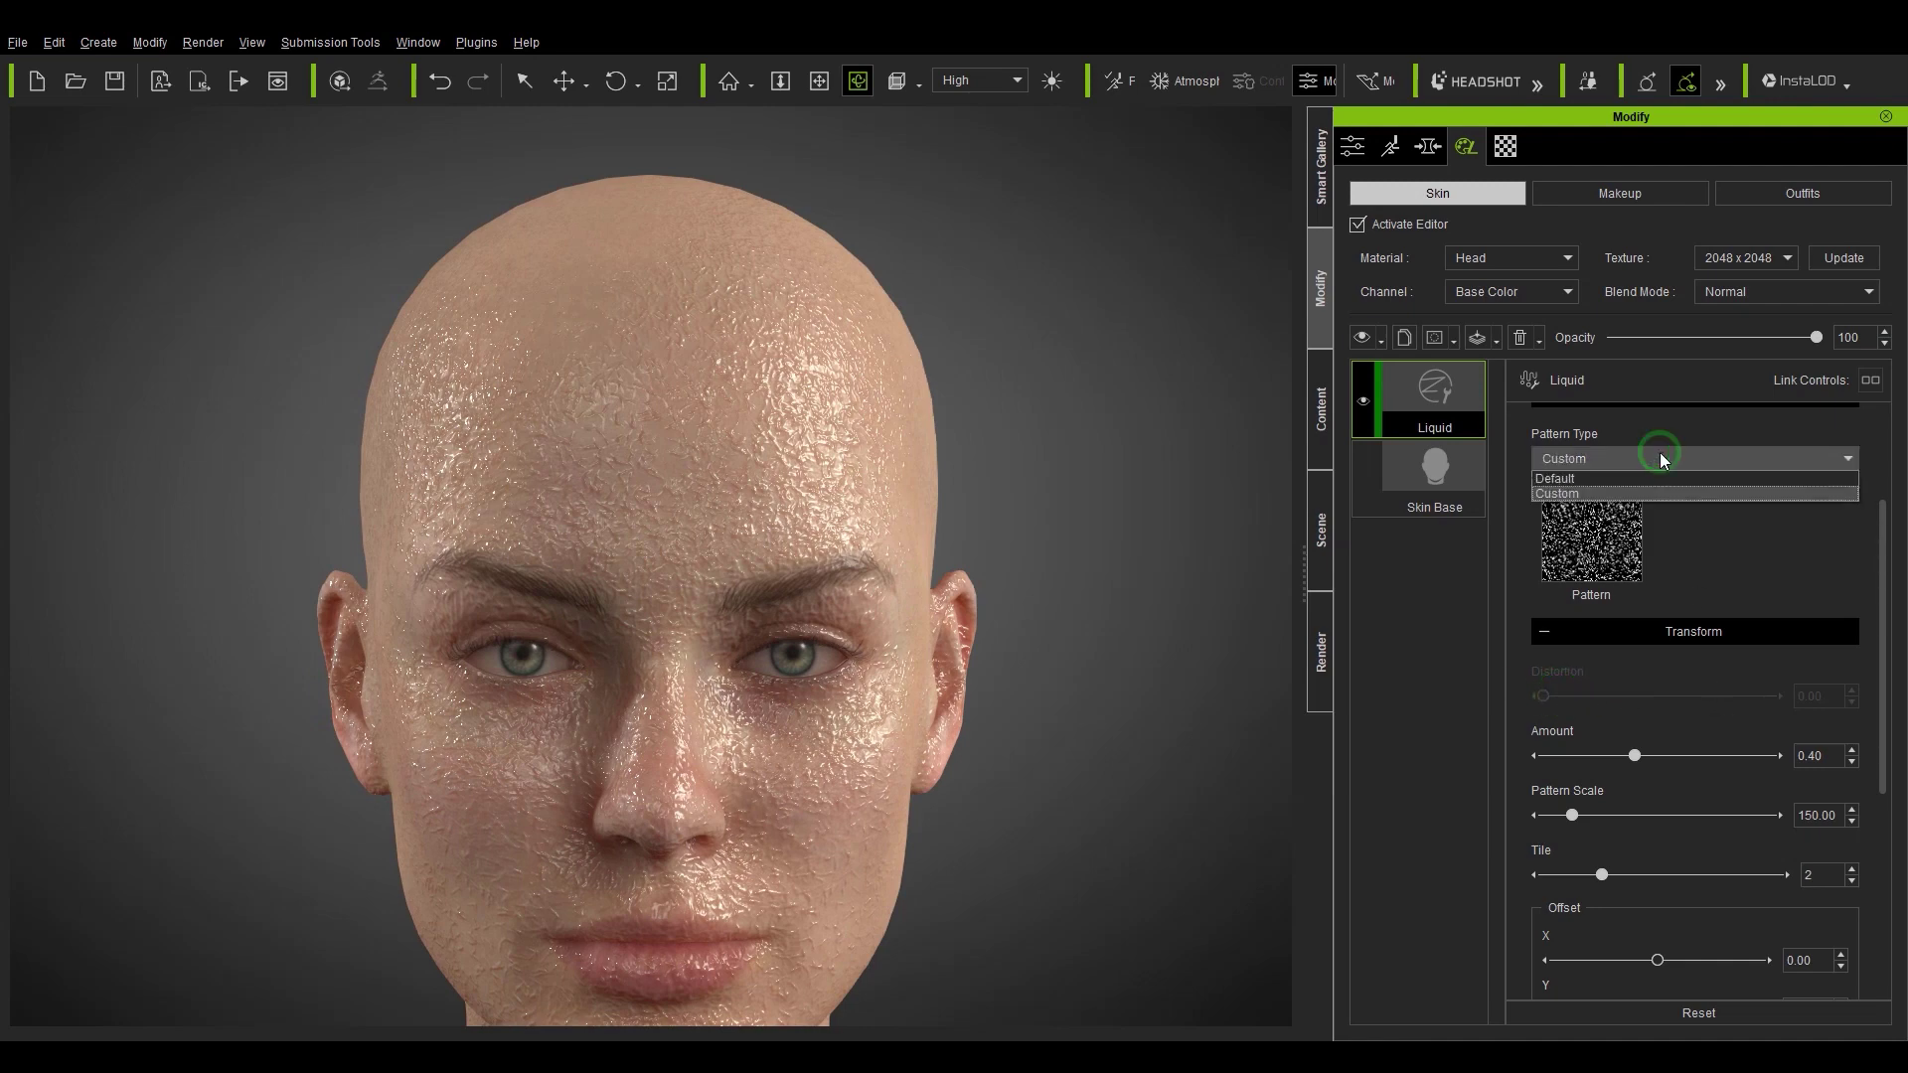
left_click(1644, 479)
right_click_drag(1018, 664, 866, 644)
scroll(937, 563, "up", 3)
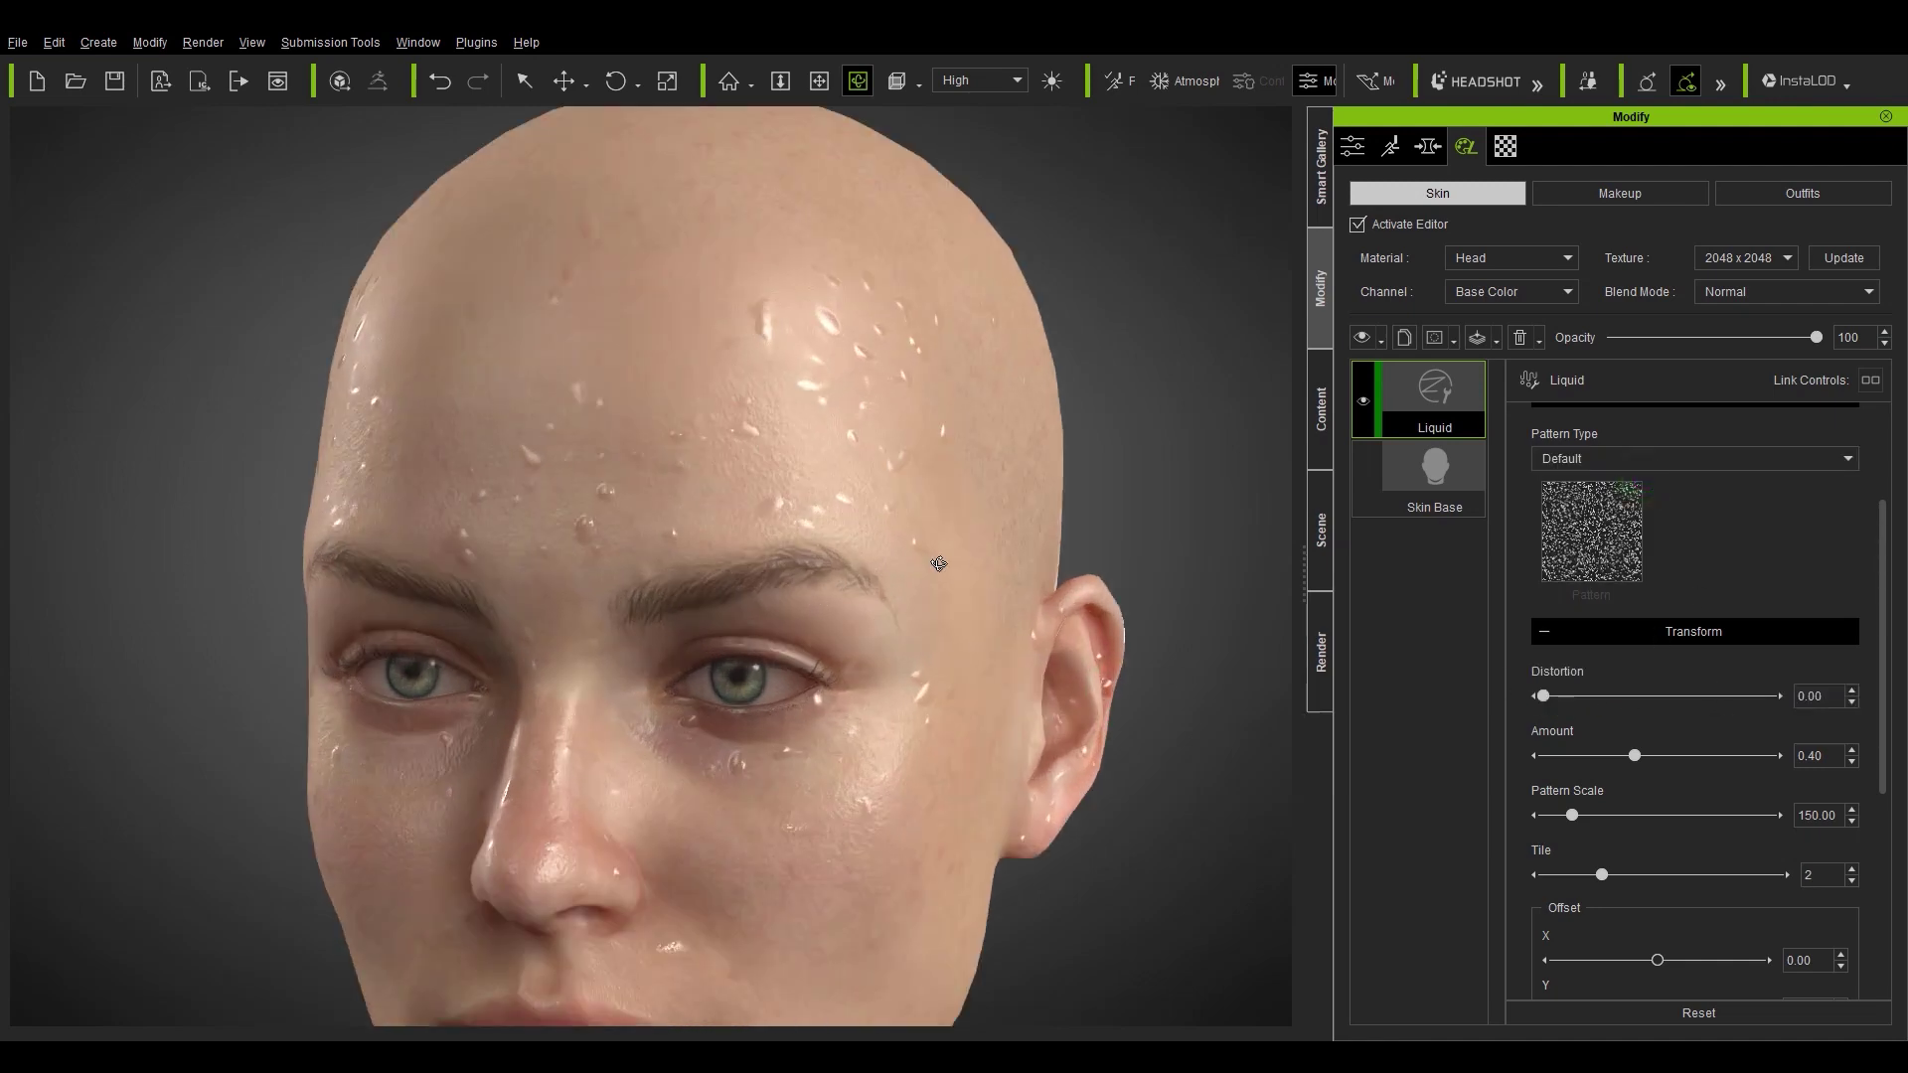
middle_click_drag(1041, 556, 923, 570)
Set the Drop effect's Amount to 0.46 and its Pattern Scale to 236.28.
scroll(1774, 717, "down", 3)
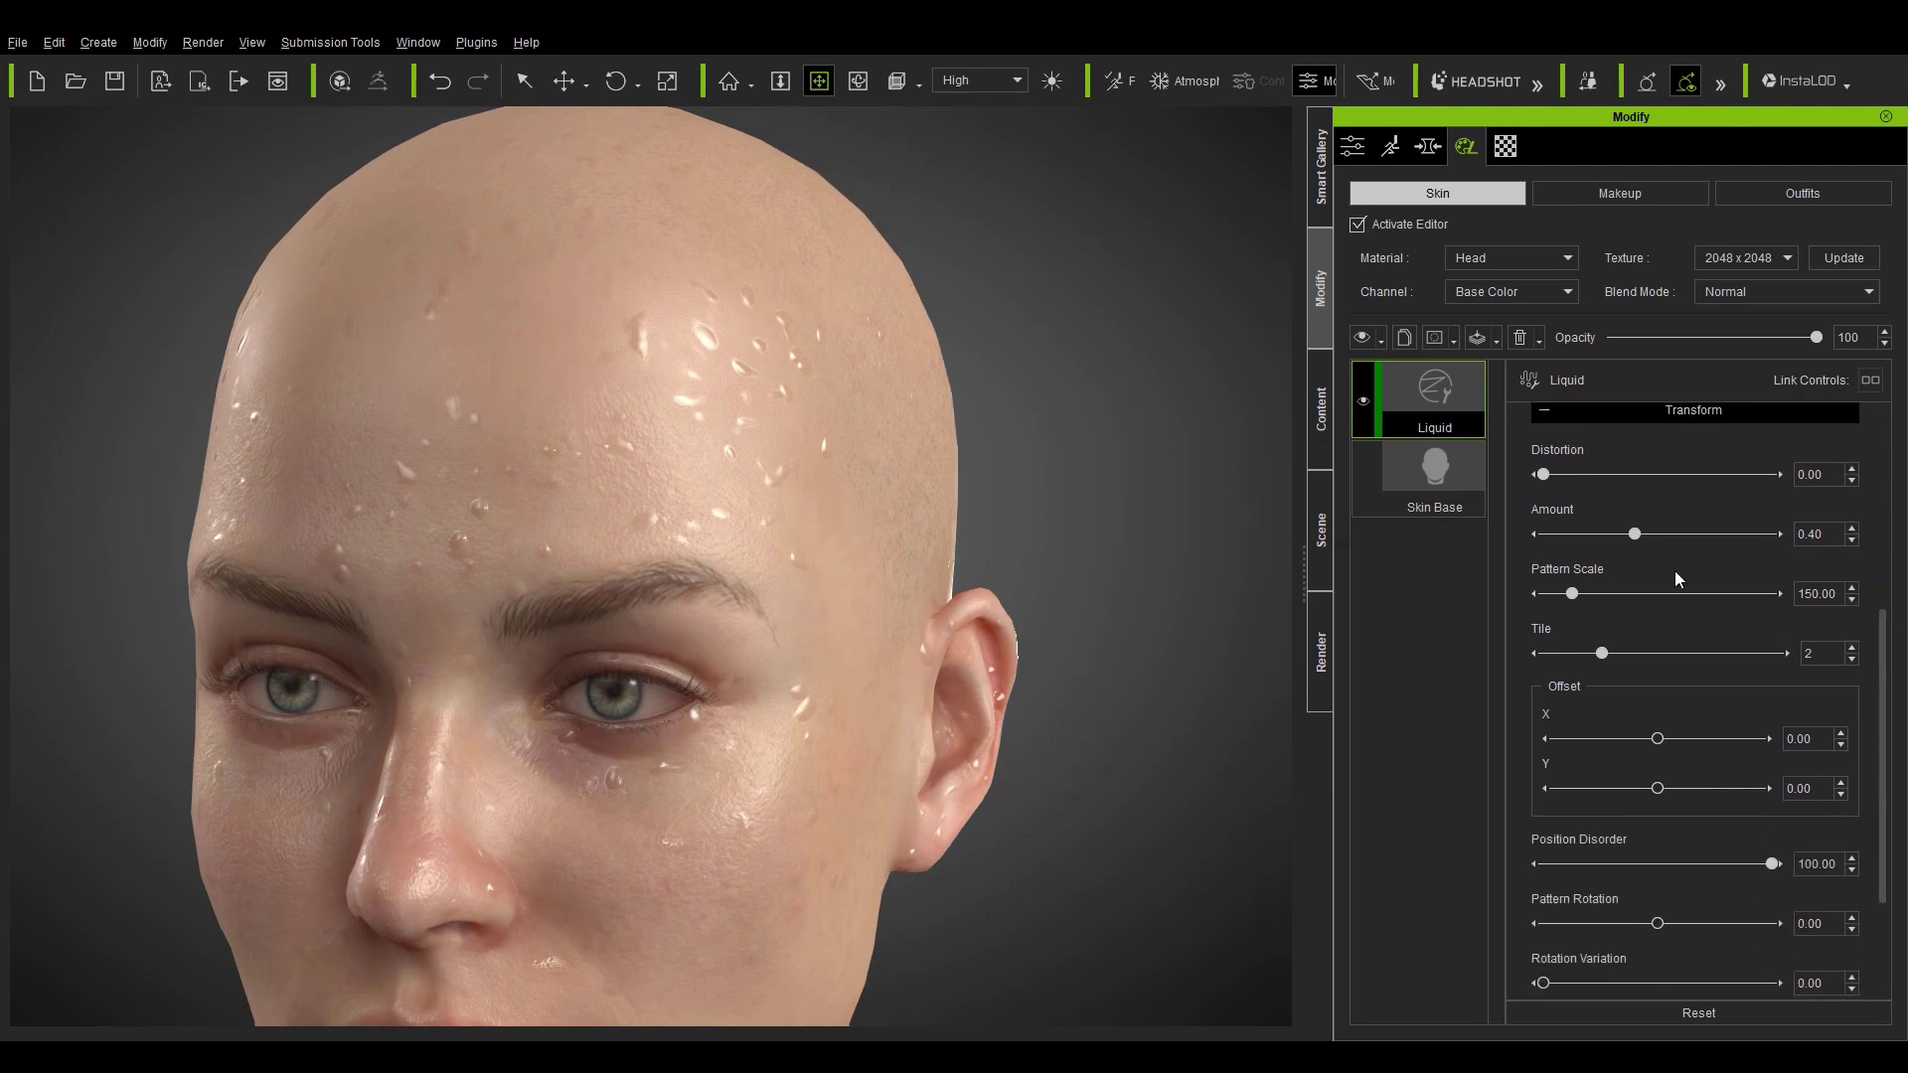
mouse_move(1643, 533)
left_mouse_down()
mouse_move(1711, 537)
mouse_move(1649, 535)
left_mouse_up()
left_click_drag(1585, 596, 1608, 647)
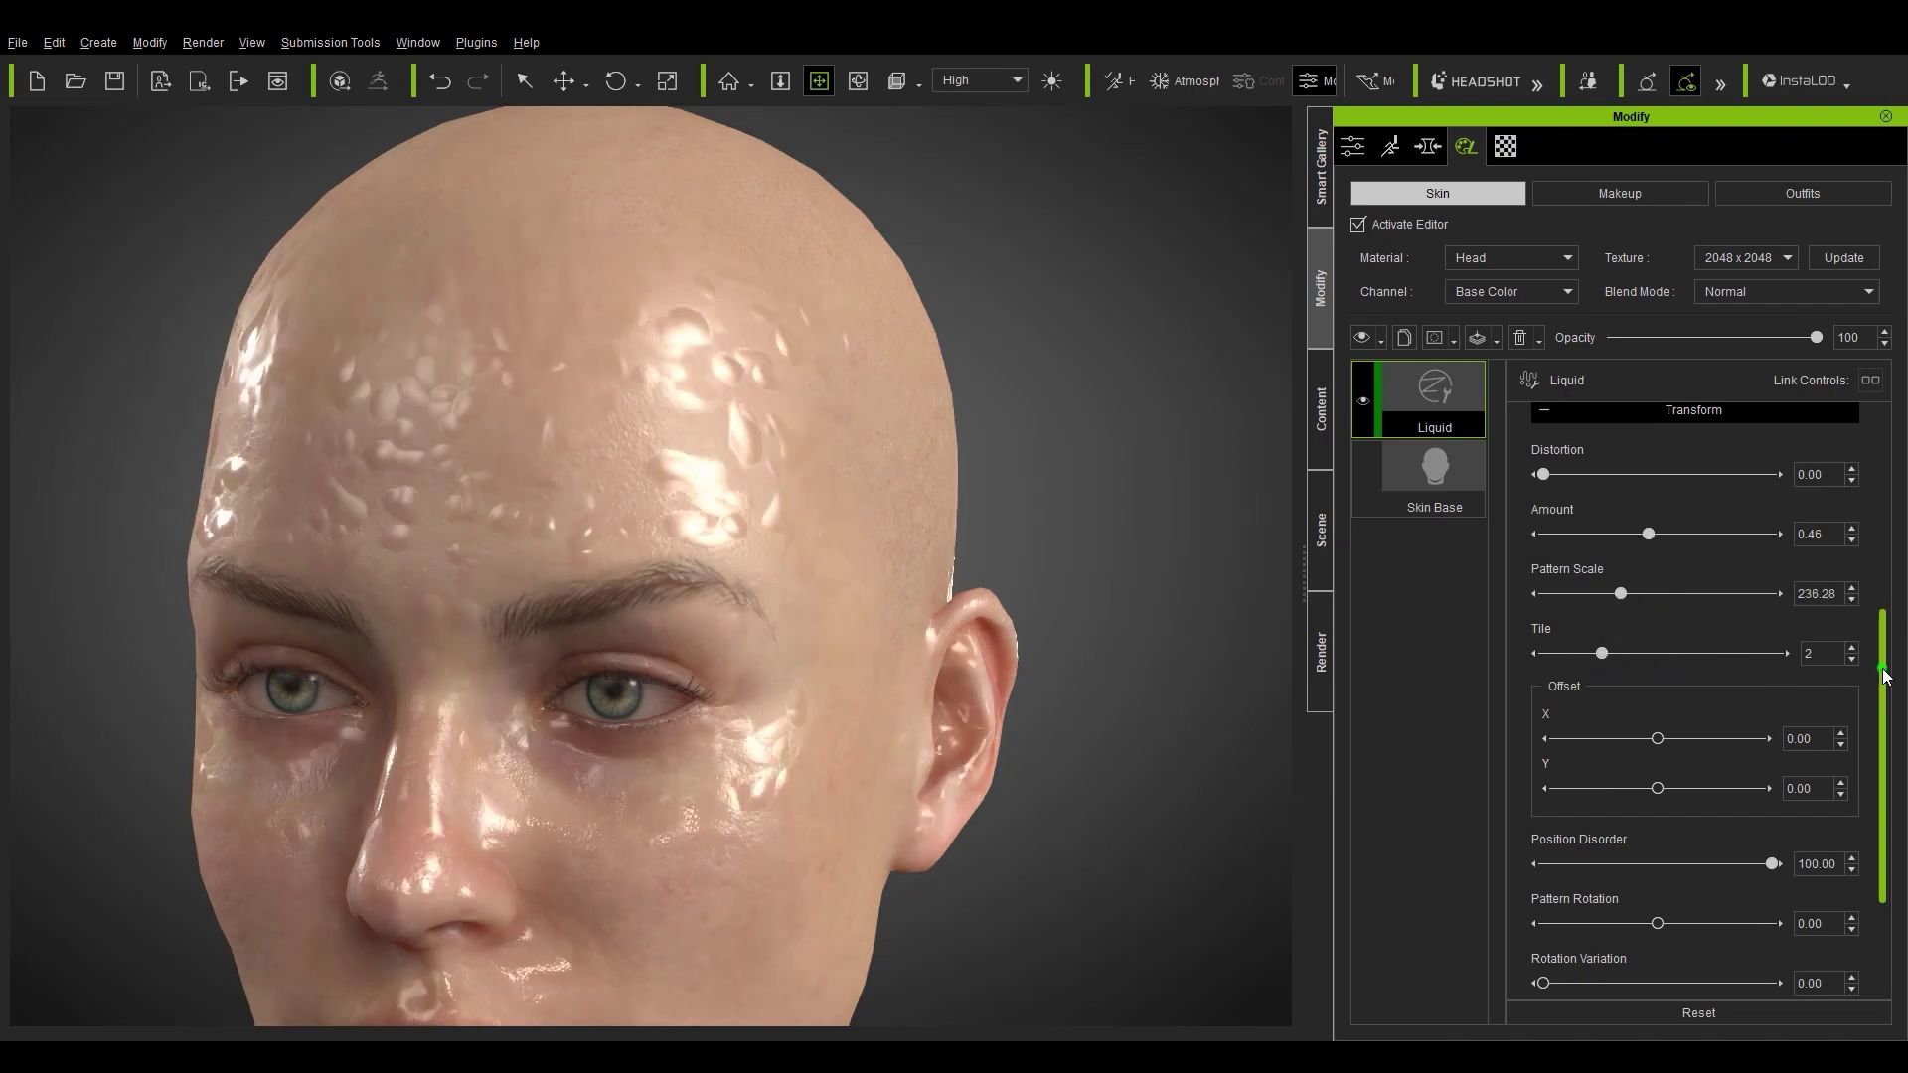
Adjust the Drop effect's X and Y Offset, Position Disorder and rotation settings.
left_click_drag(1881, 755, 1881, 812)
left_click_drag(1657, 620, 1640, 675)
left_click_drag(1747, 747, 1656, 748)
scroll(1849, 755, "down", 1)
left_click_drag(1560, 806, 1488, 807)
left_click_drag(1543, 869, 1517, 815)
Deactivate the liquid's Drop effect and collapse its settings.
left_click_drag(1888, 798, 1813, 558)
left_click(1526, 471)
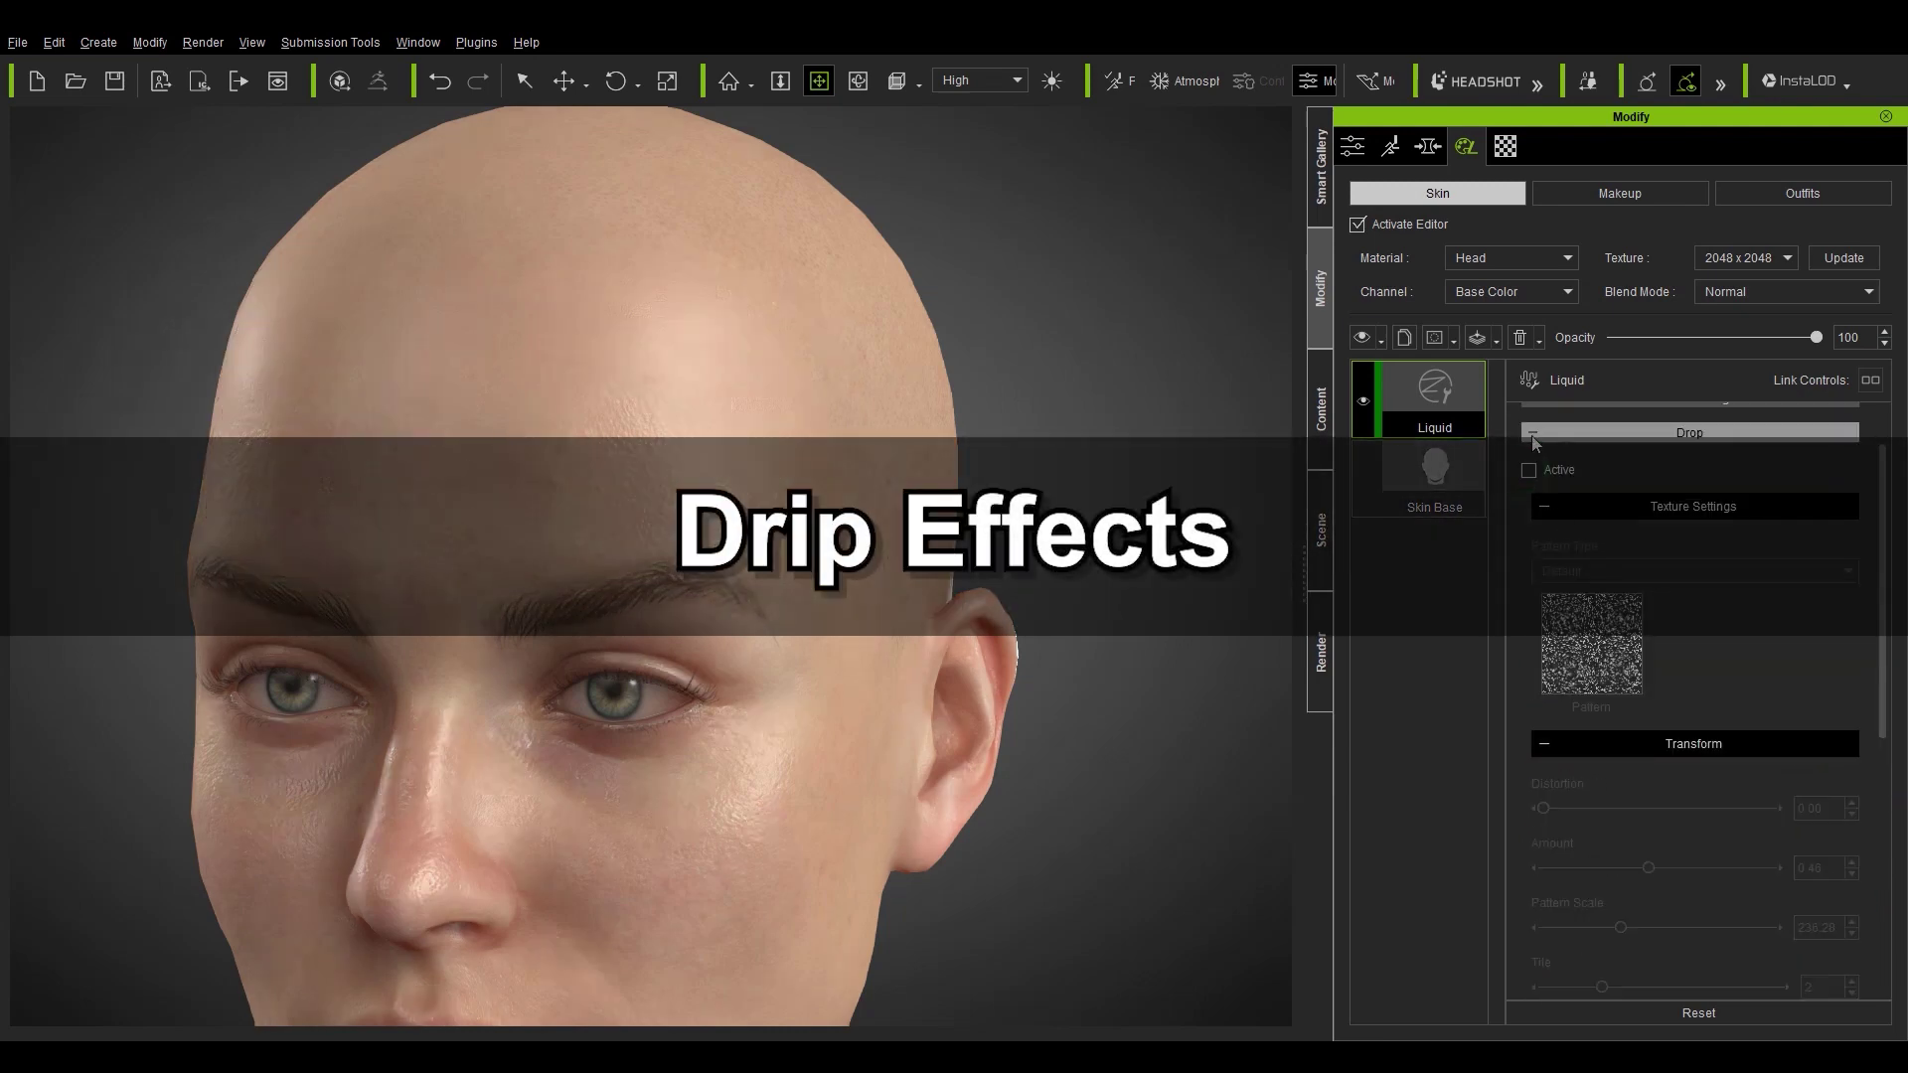
left_click(1533, 434)
Activate the Drip effect and expand its Texture Settings and Transform options.
left_click(1532, 532)
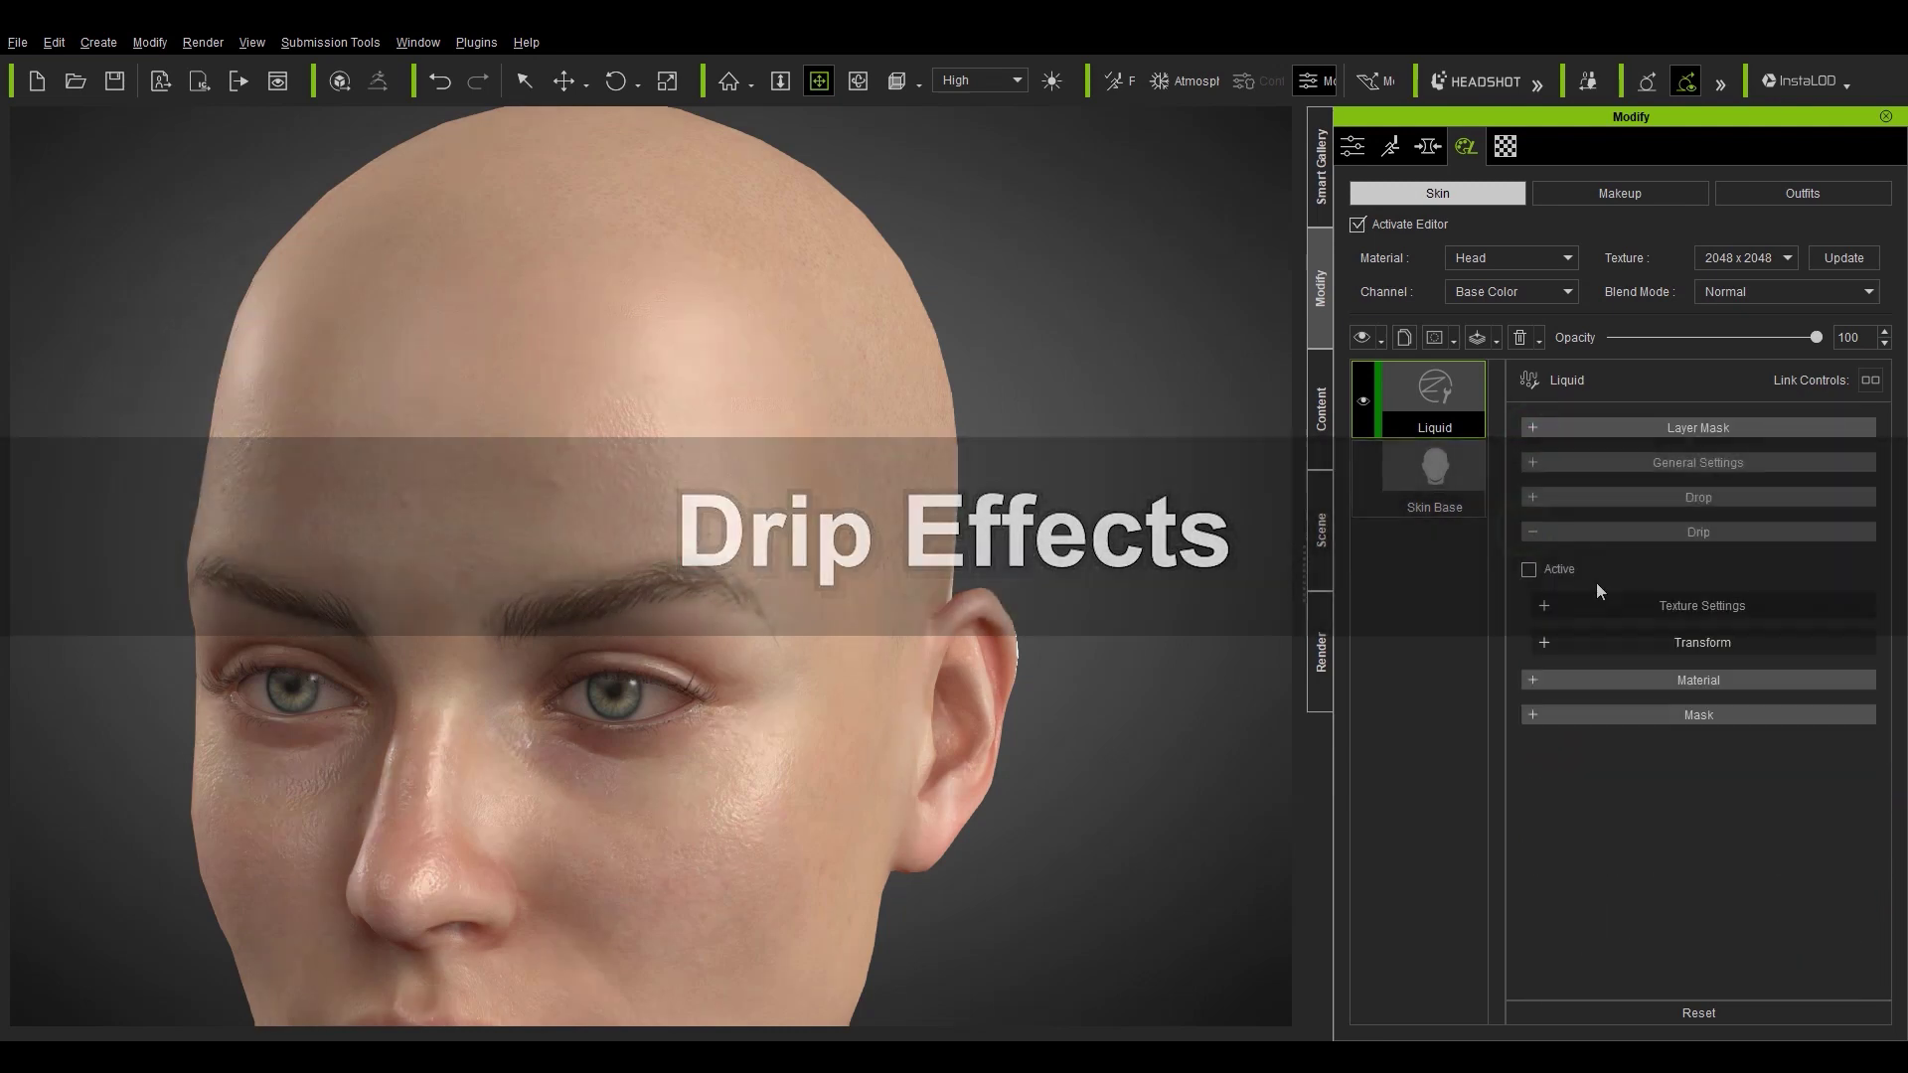
left_click(1545, 605)
left_click(1545, 842)
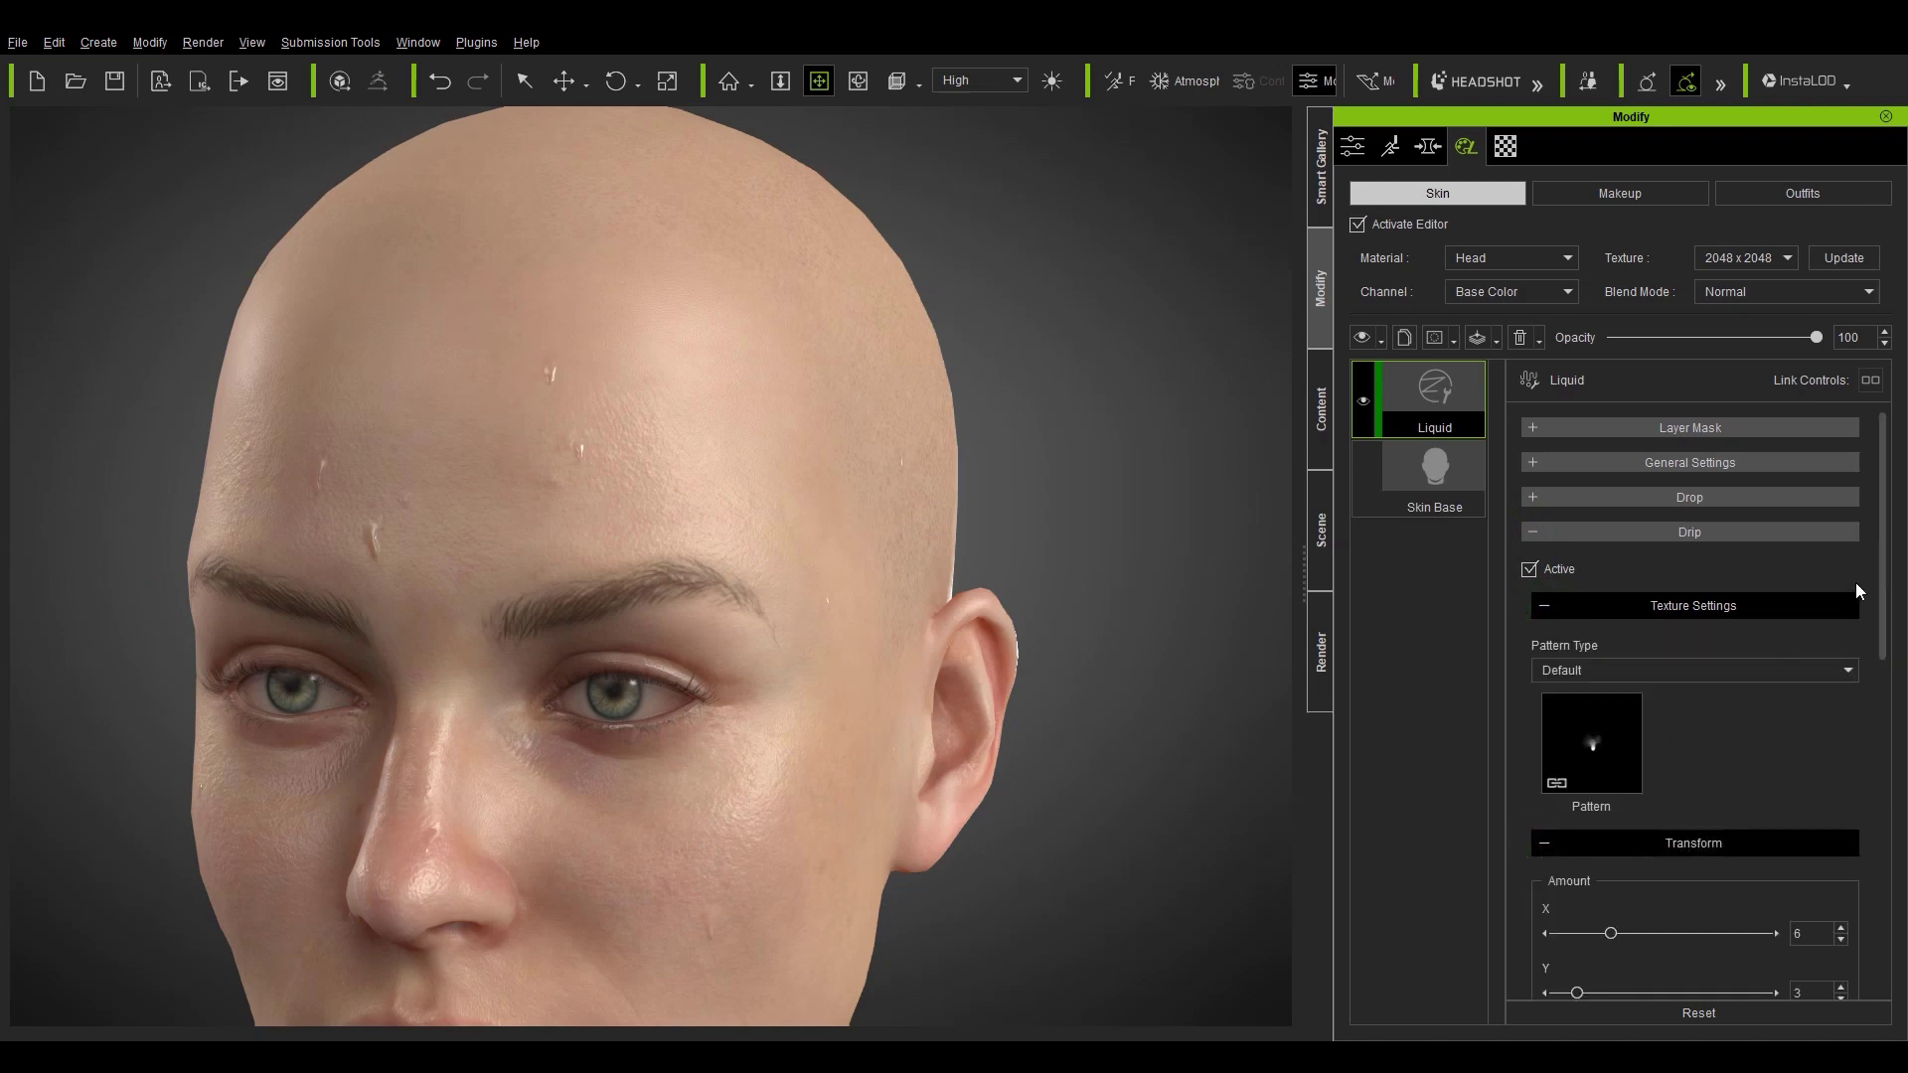
Check the Drip's Pattern Type choices and load a white rounded-triangle outline image as its Pattern, inspecting it on the face.
left_click_drag(1884, 575, 1884, 664)
left_click(1615, 462)
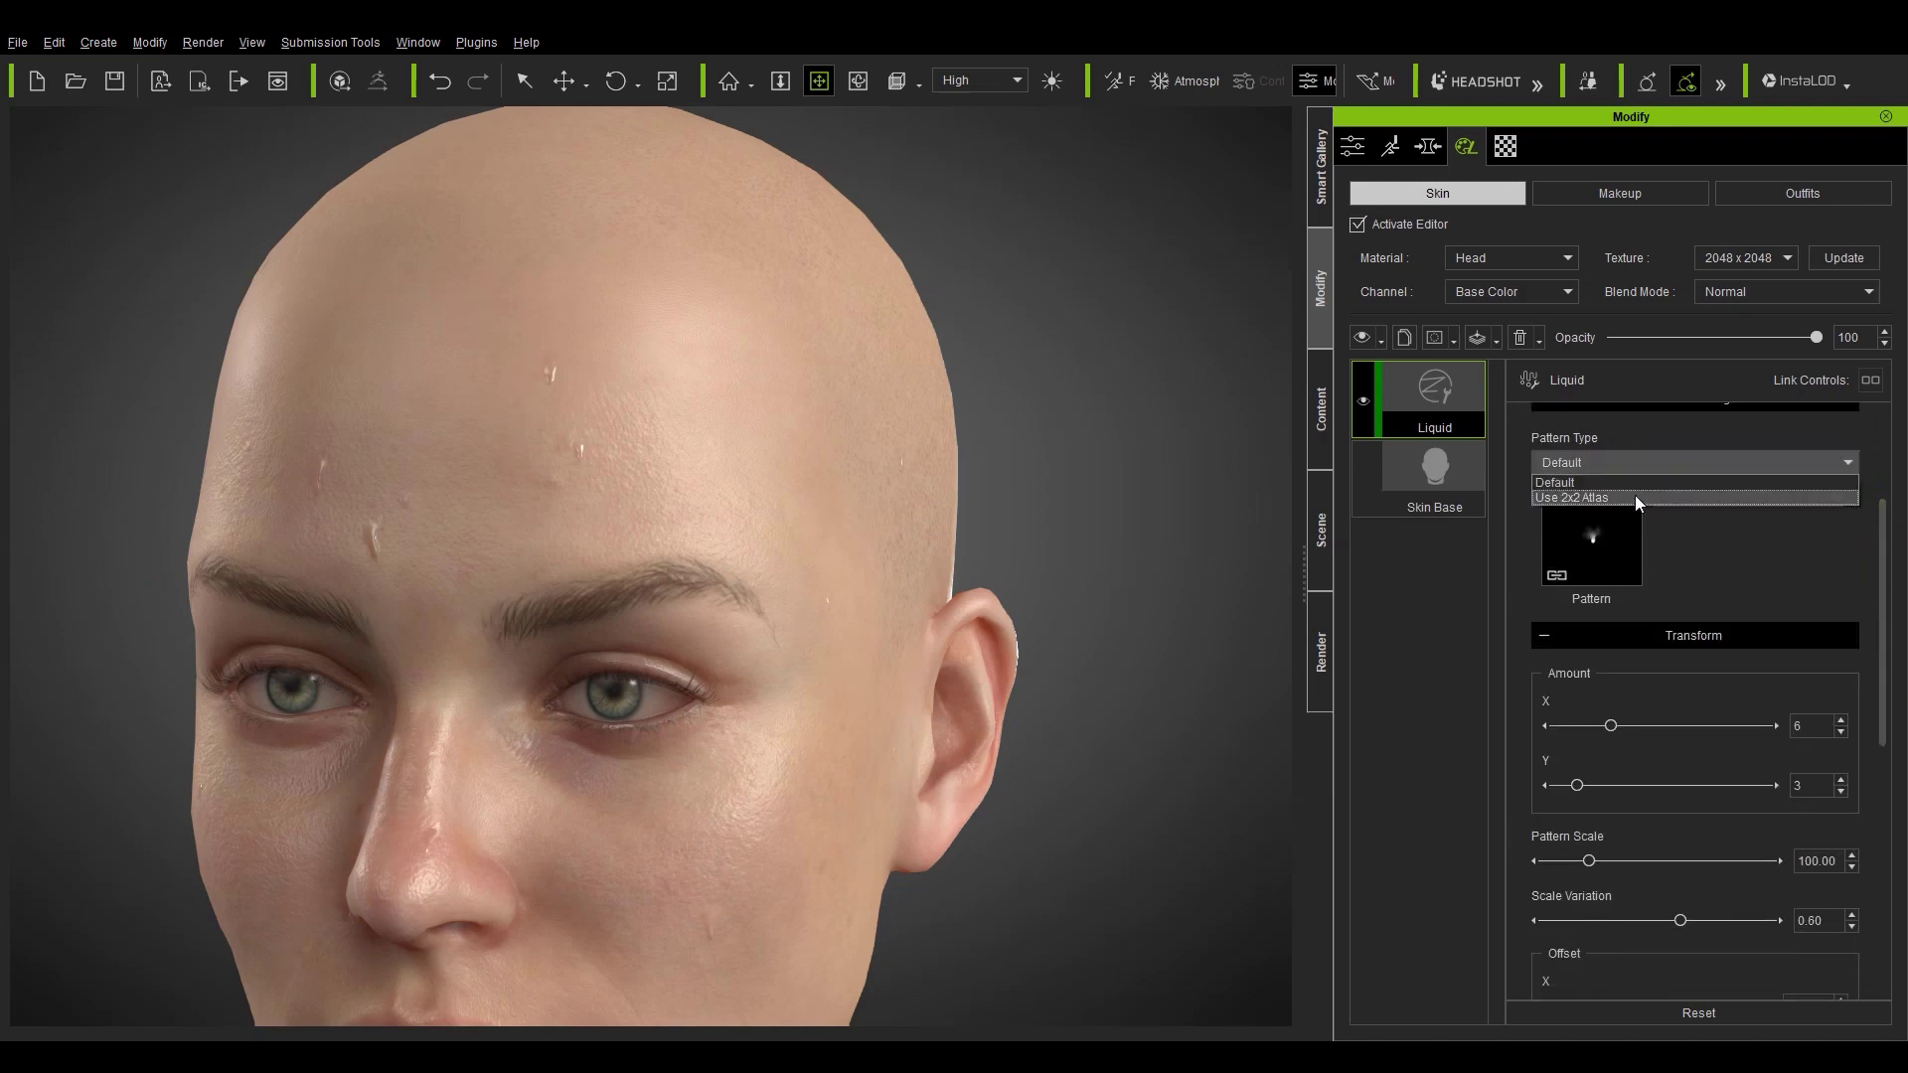
left_click(1685, 543)
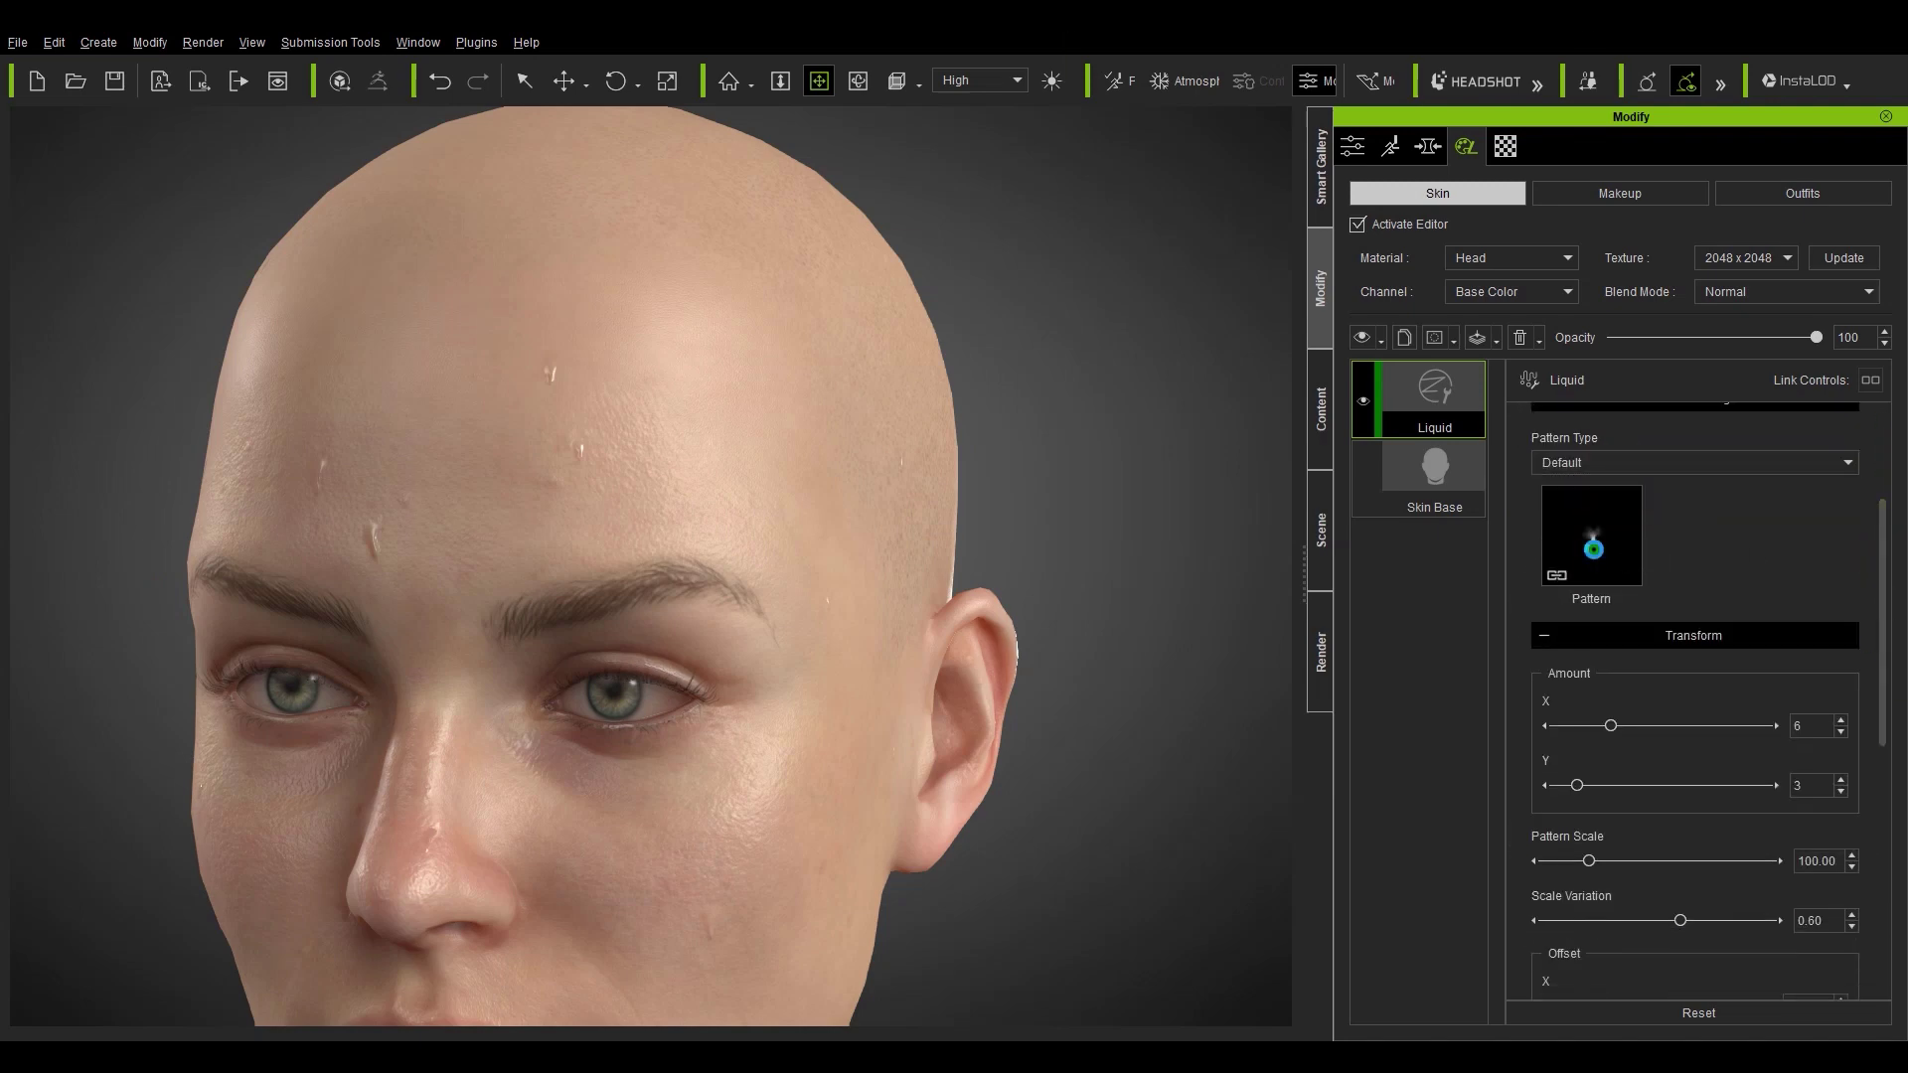
left_click(1591, 534)
scroll(813, 330, "down", 3)
left_click(858, 402)
double_click(859, 403)
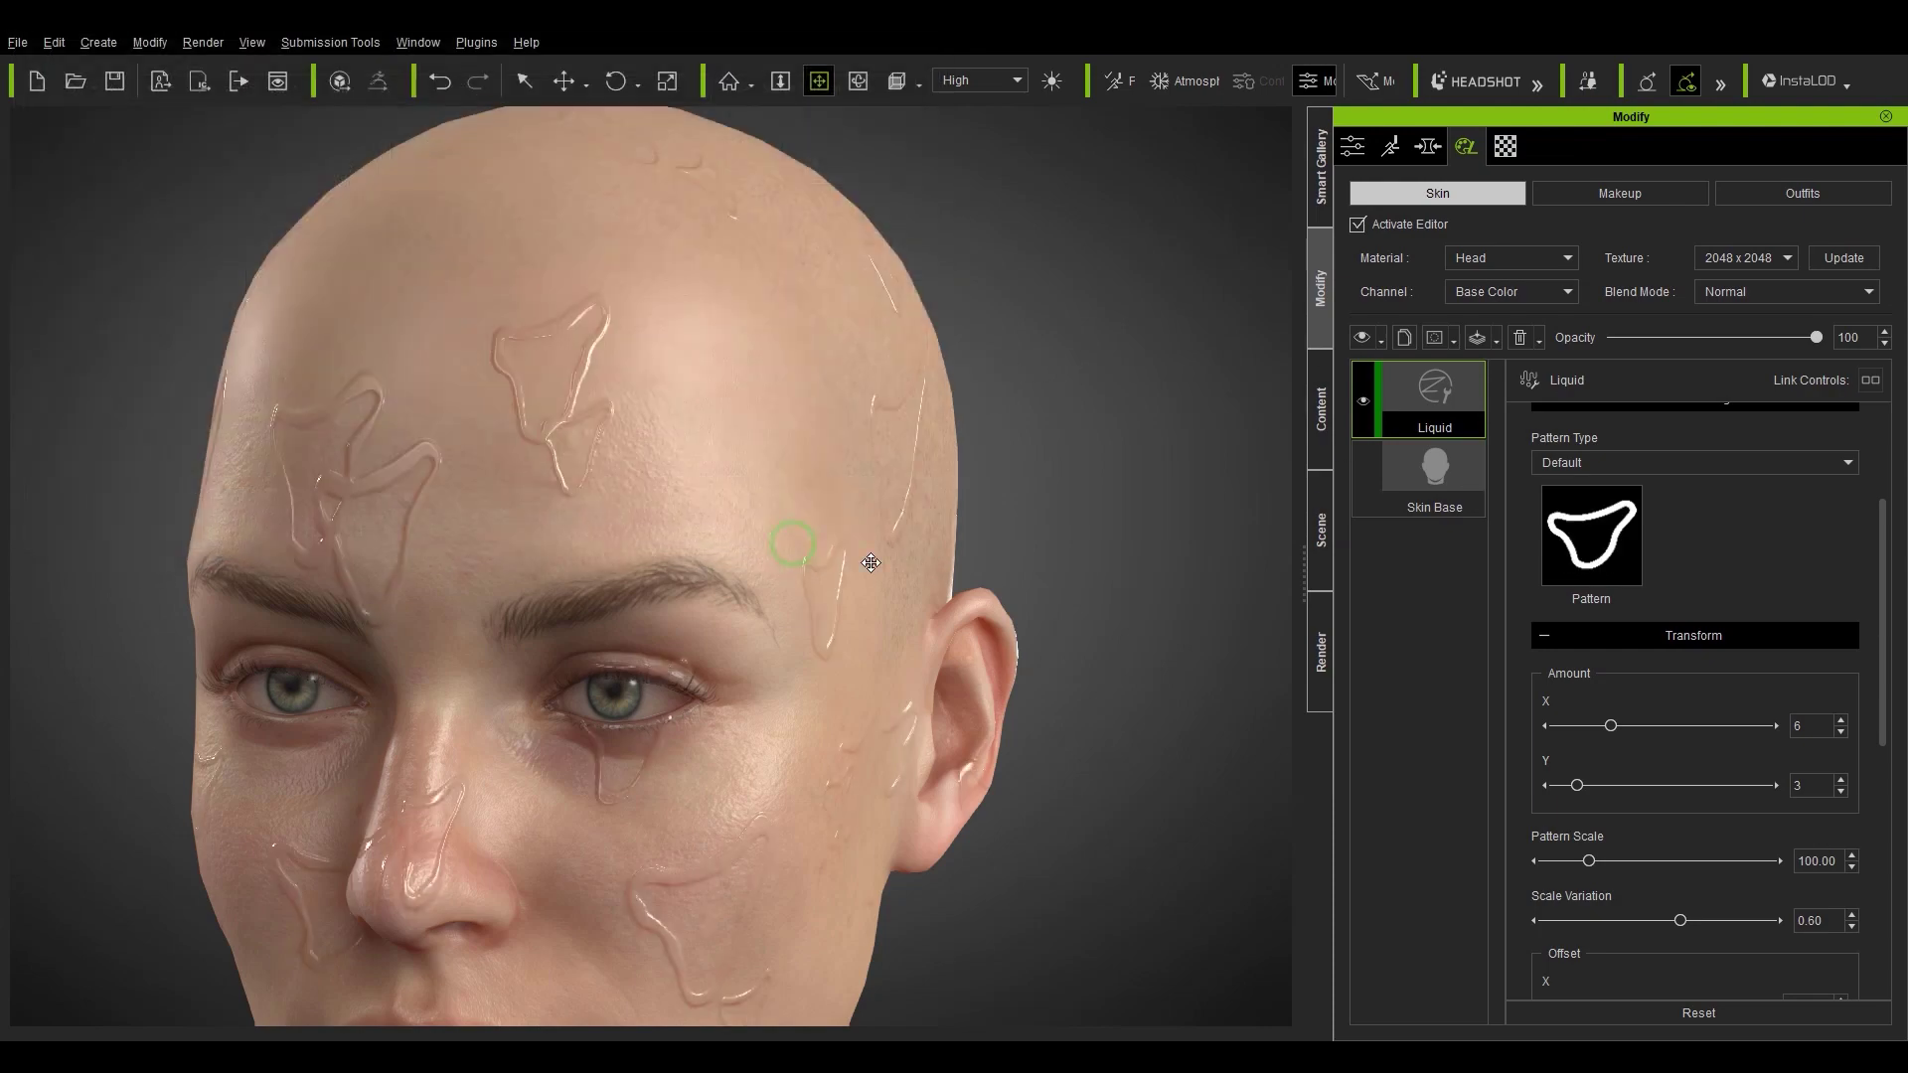
left_click_drag(819, 607, 891, 493)
key("c")
left_click_drag(975, 656, 770, 644)
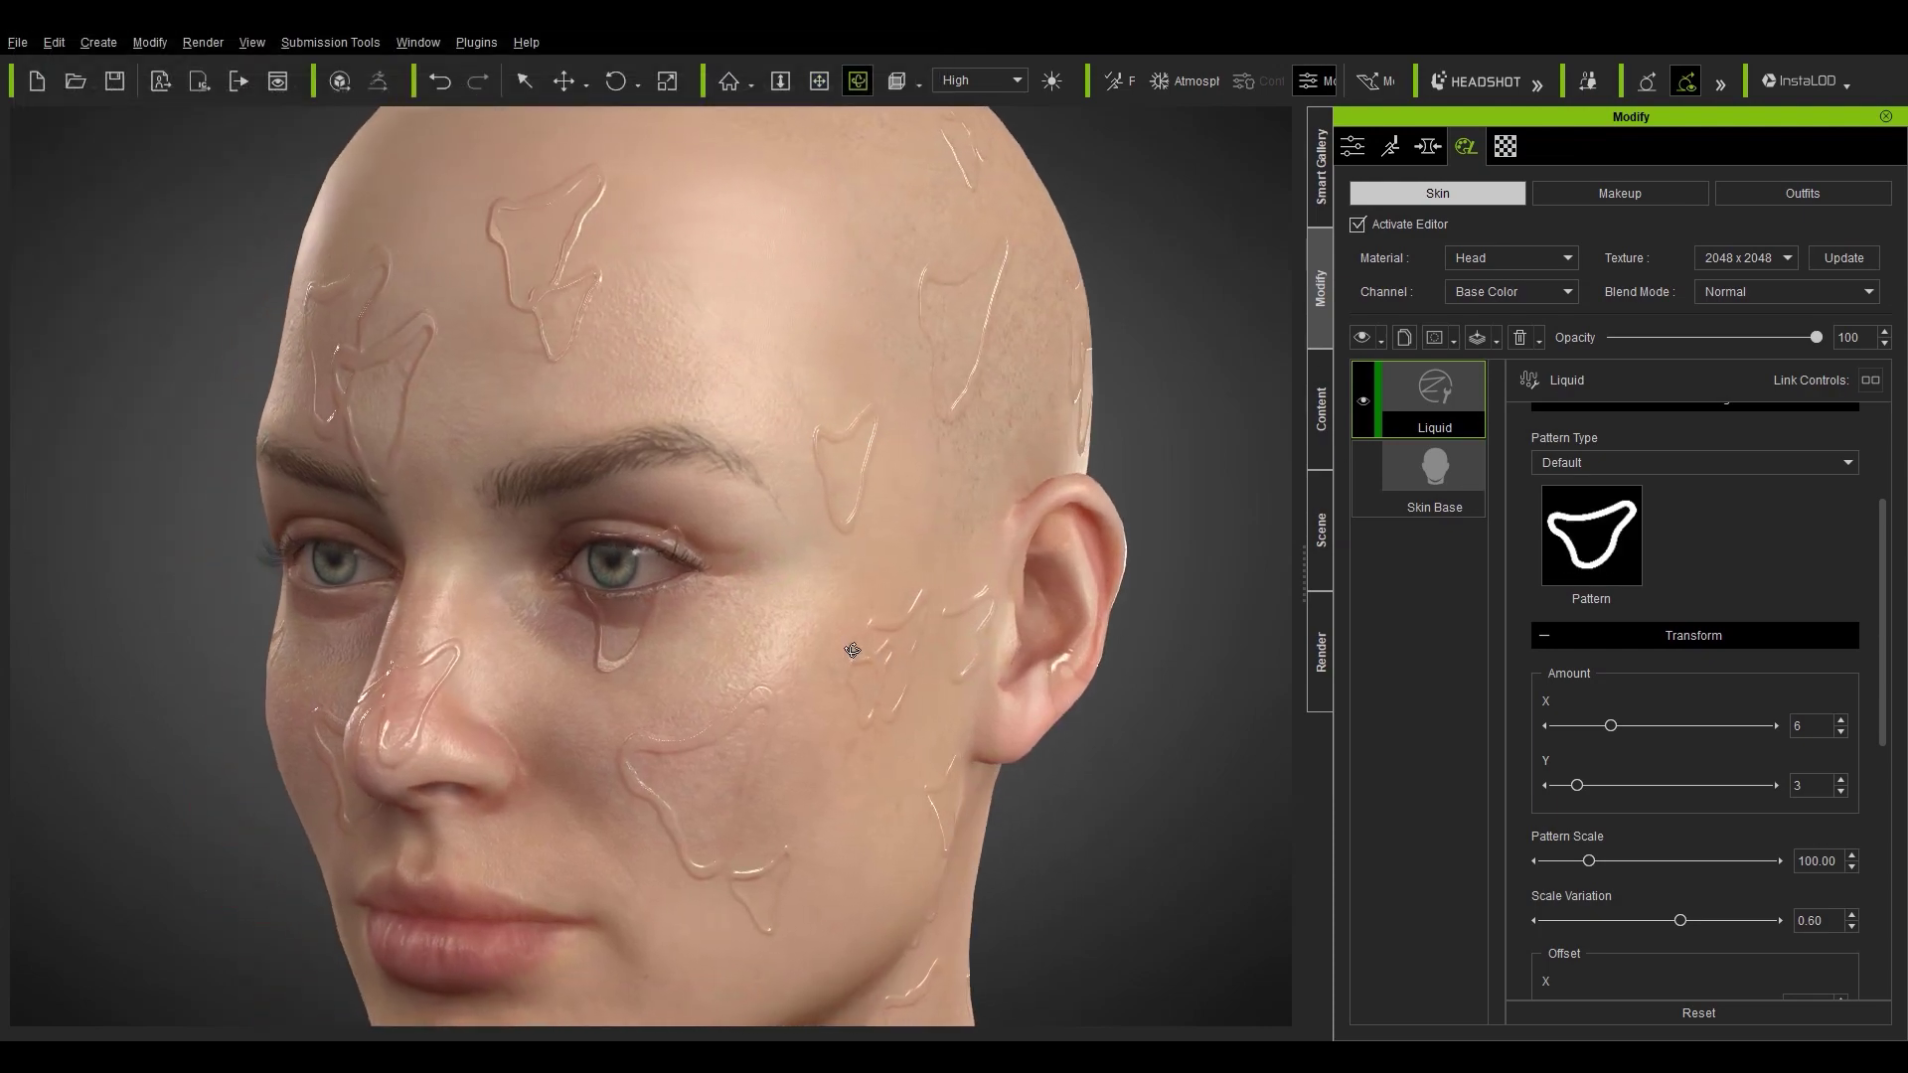
right_click_drag(771, 644, 685, 634)
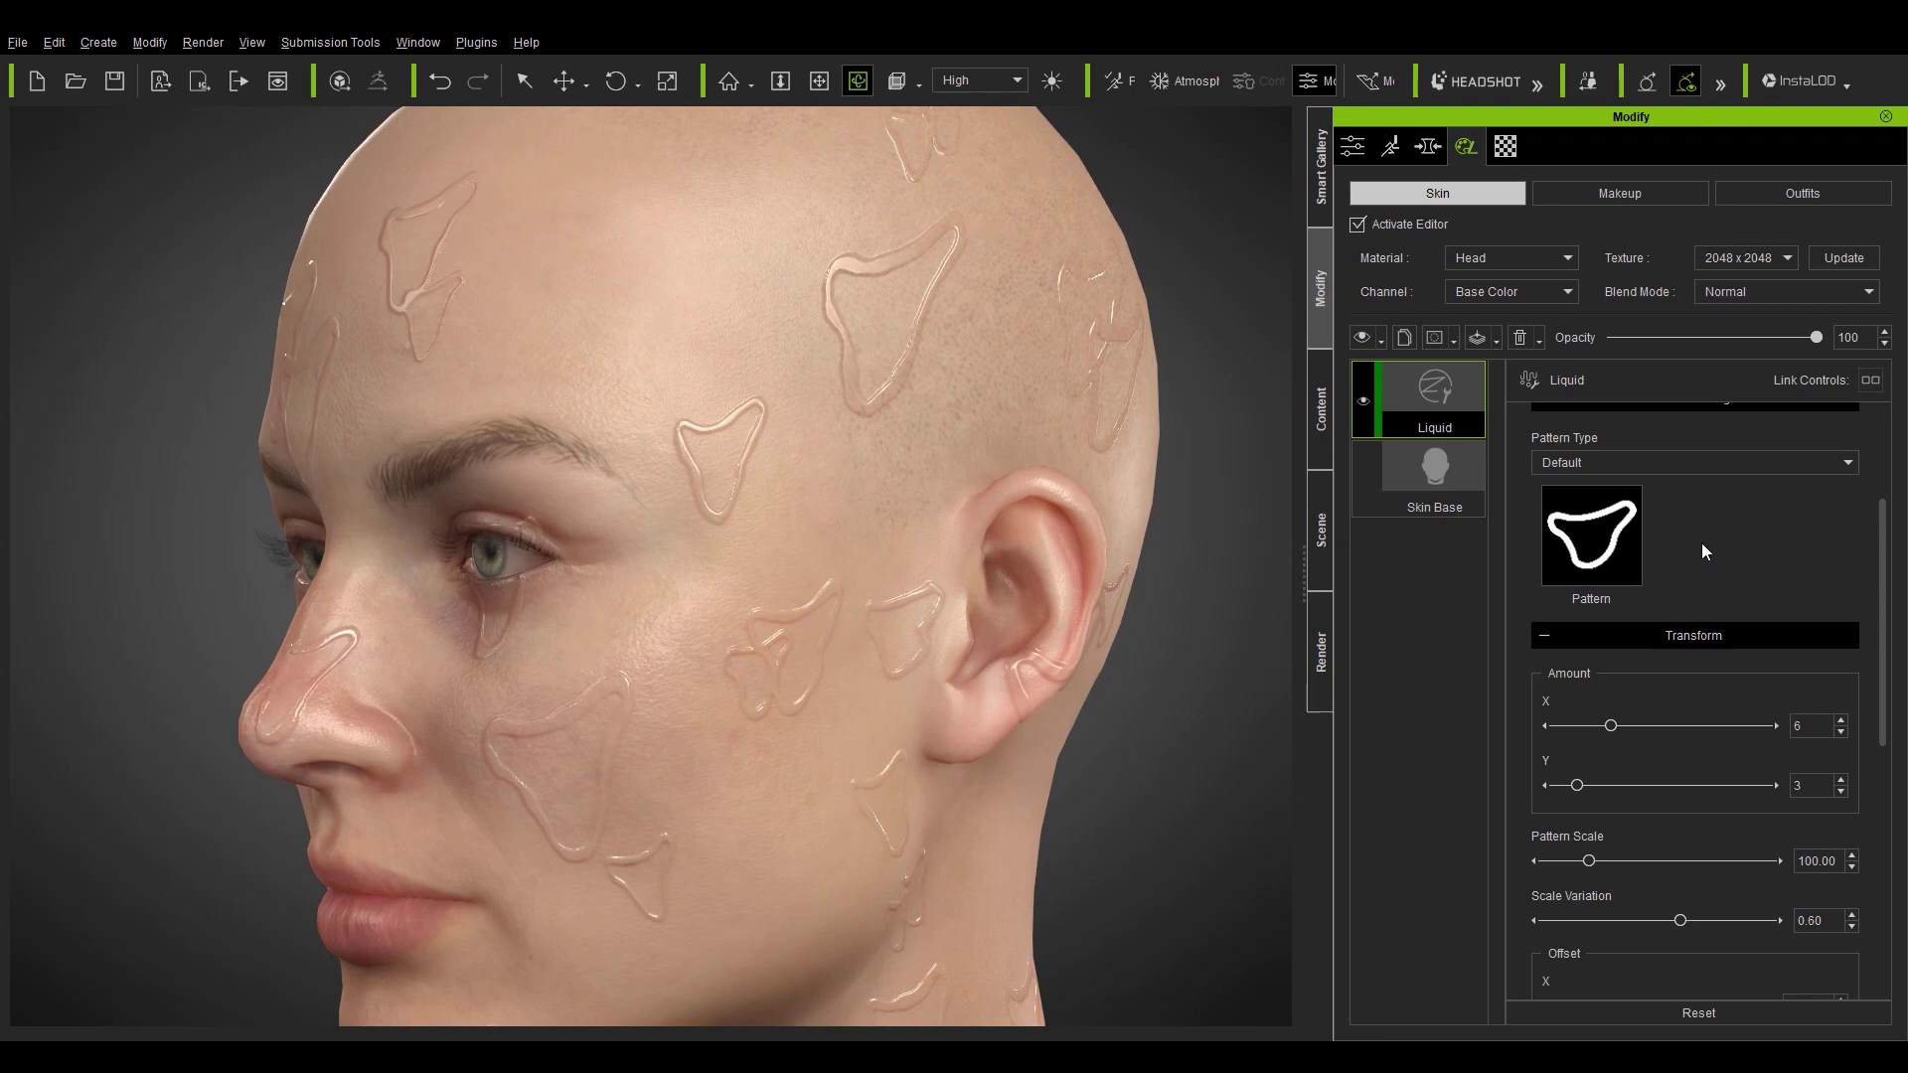
Set the Drip's Pattern Type to Use 2x2 Atlas and inspect the split pattern pieces on the cheek.
left_click(1624, 461)
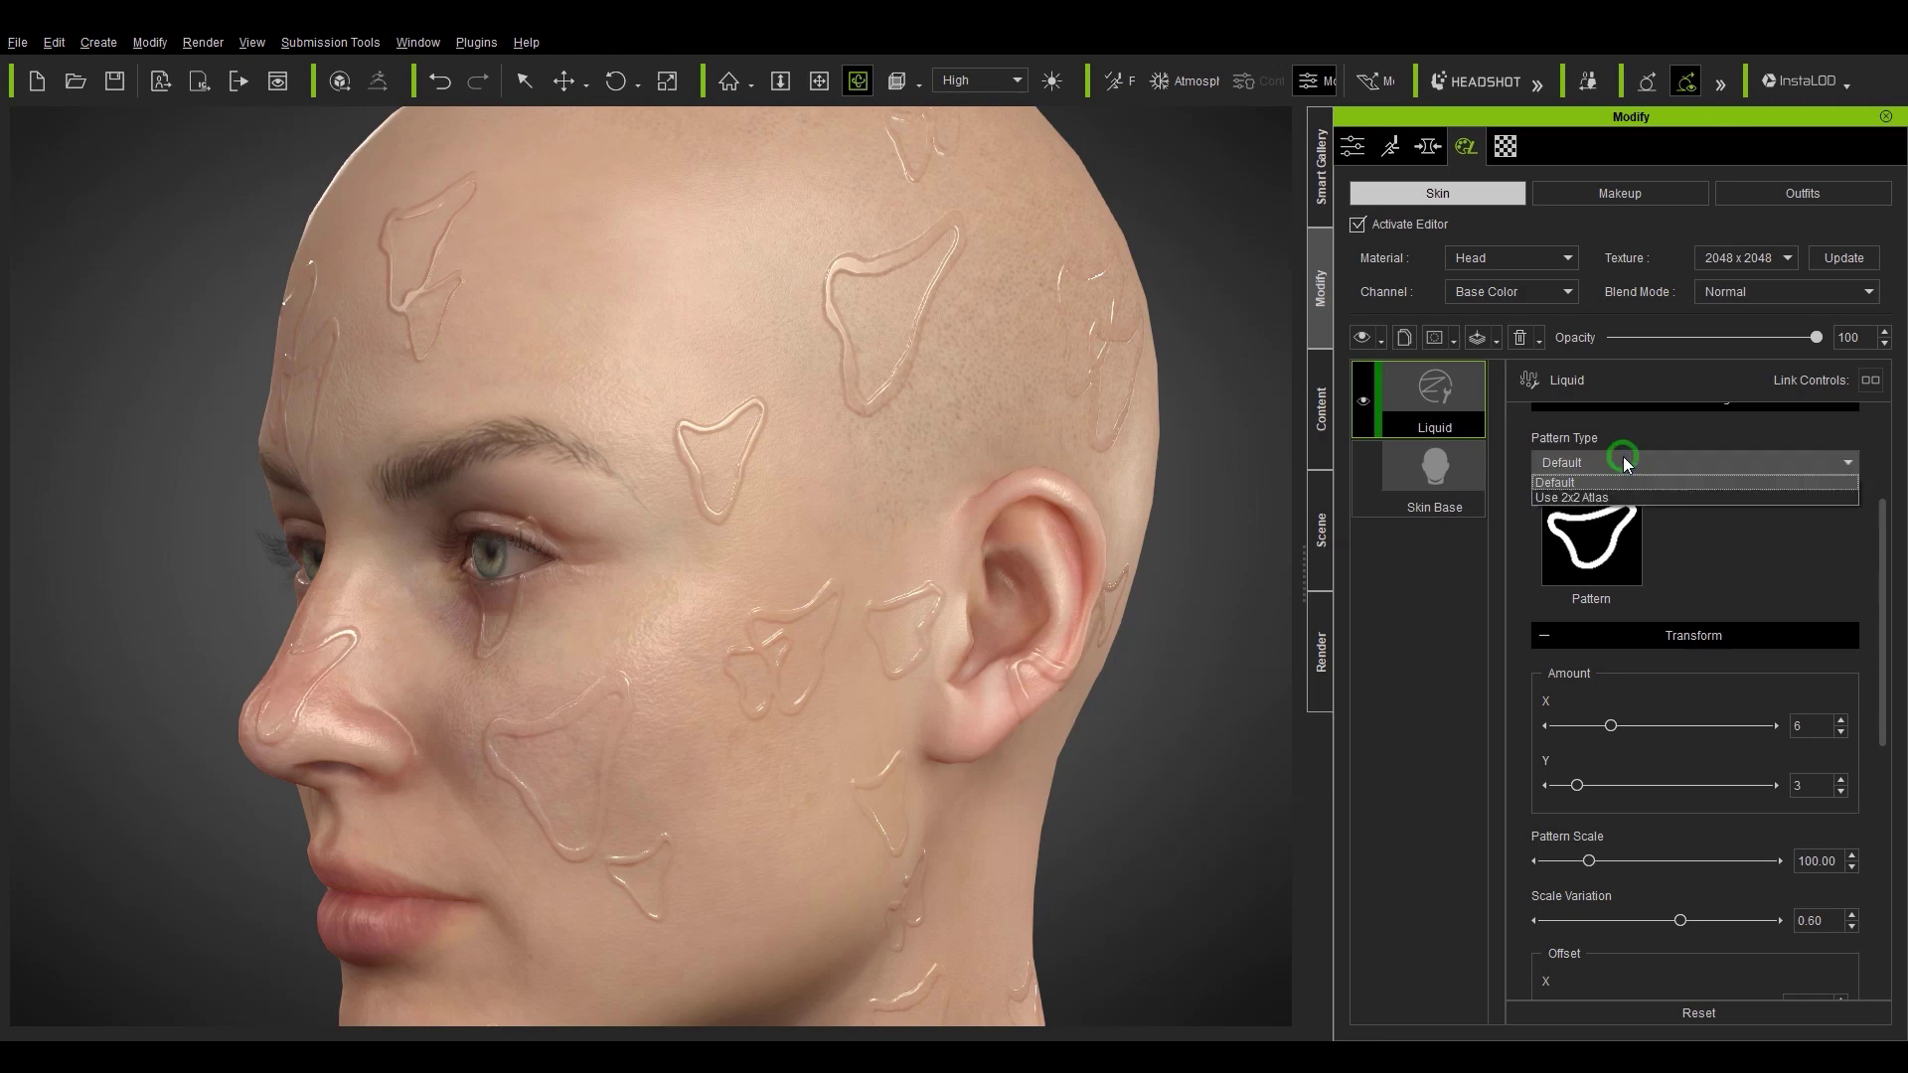
left_click(1626, 498)
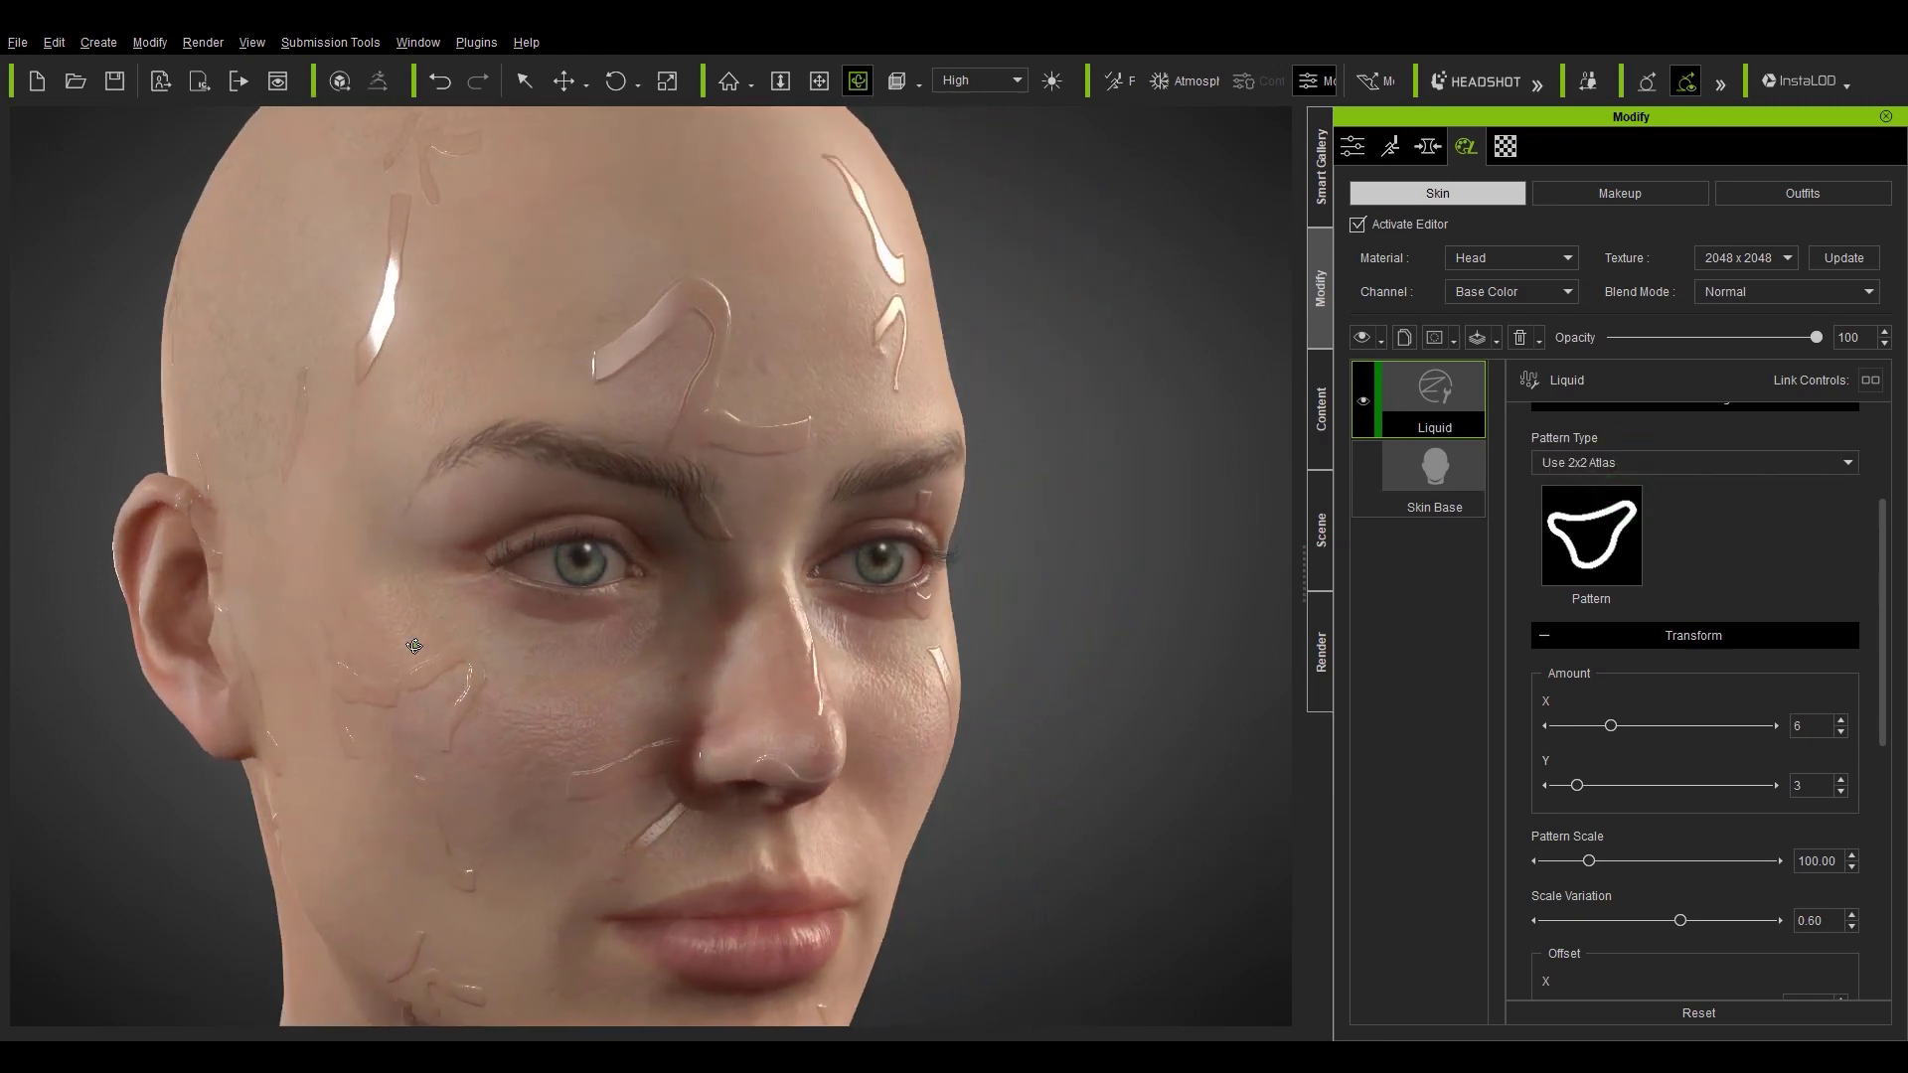
left_click_drag(657, 661, 796, 490)
key("x")
scroll(754, 734, "up", 3)
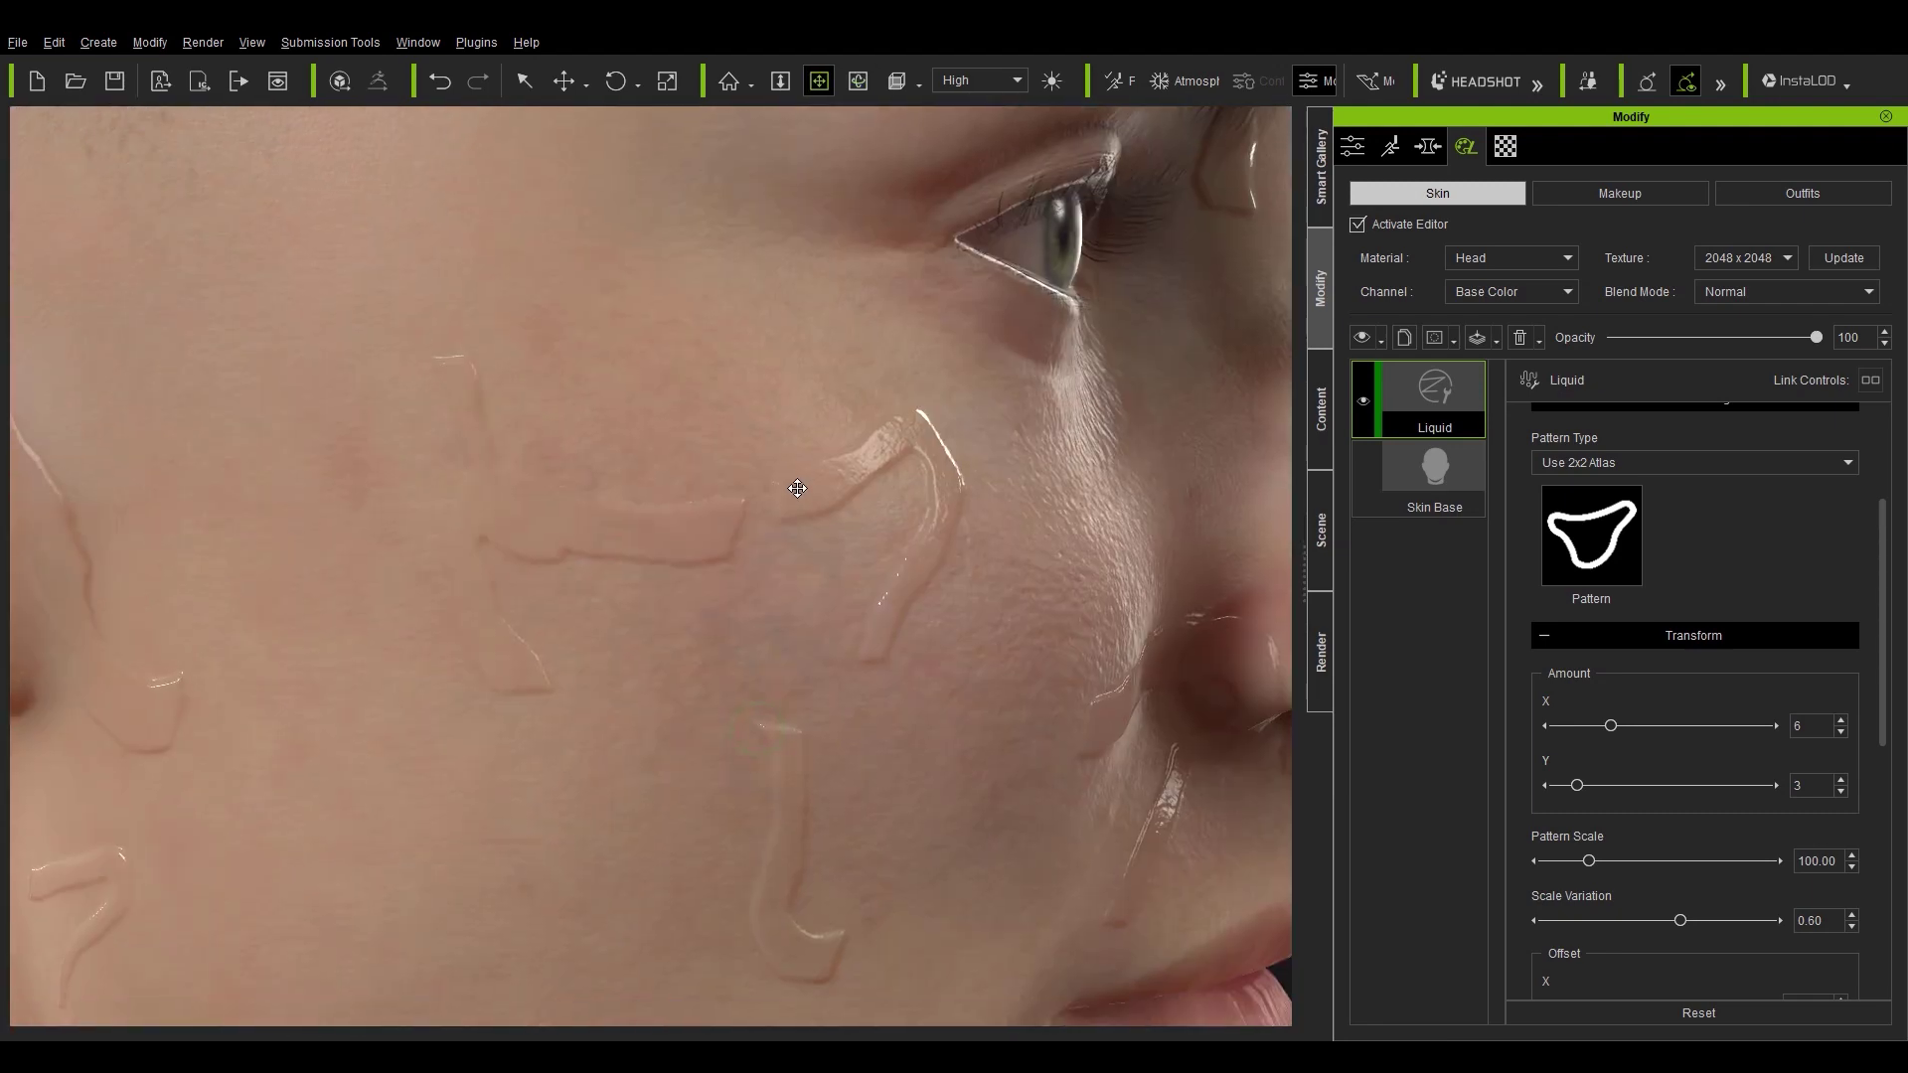
scroll(1073, 627, "down", 10)
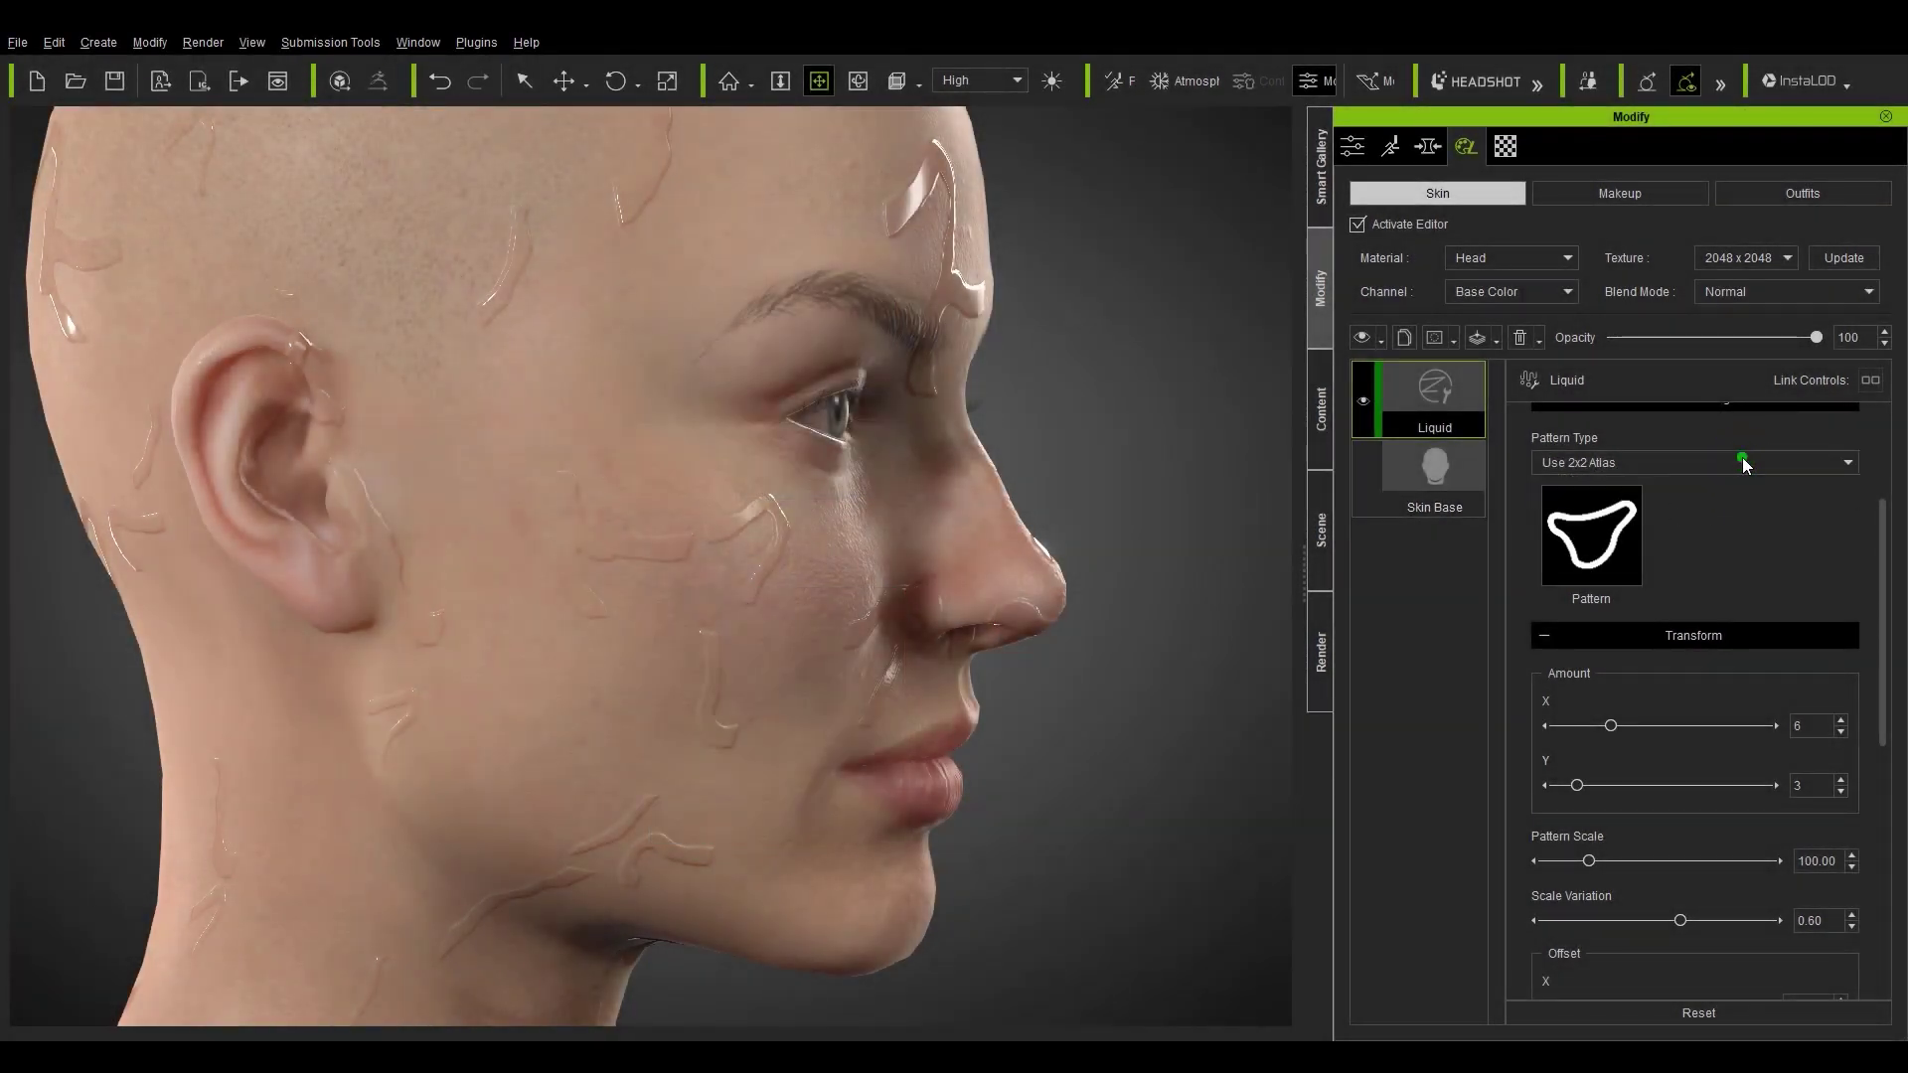
Set the Drip's Pattern Type to Default and load the small white drip image on black as its Pattern.
left_click(1743, 457)
left_click(1727, 485)
left_click(1612, 537)
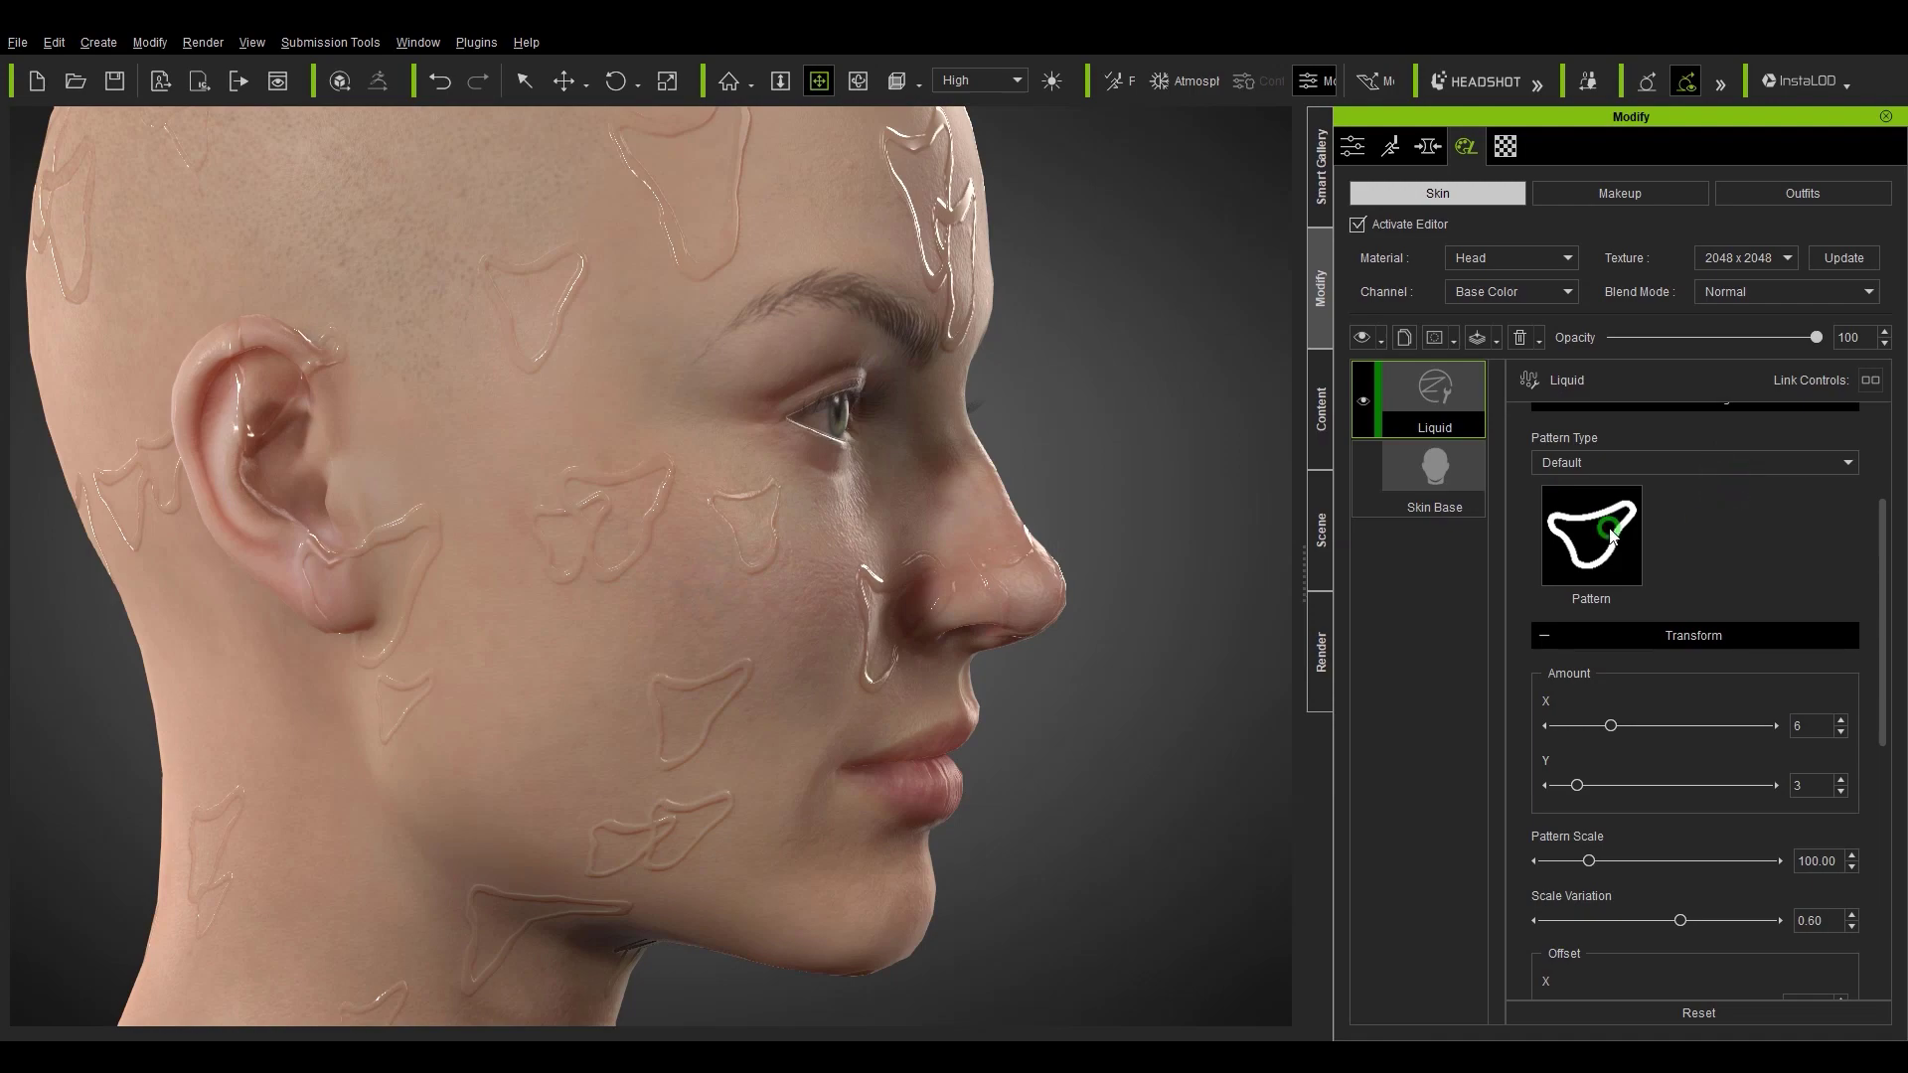
left_click(850, 198)
left_click(805, 527)
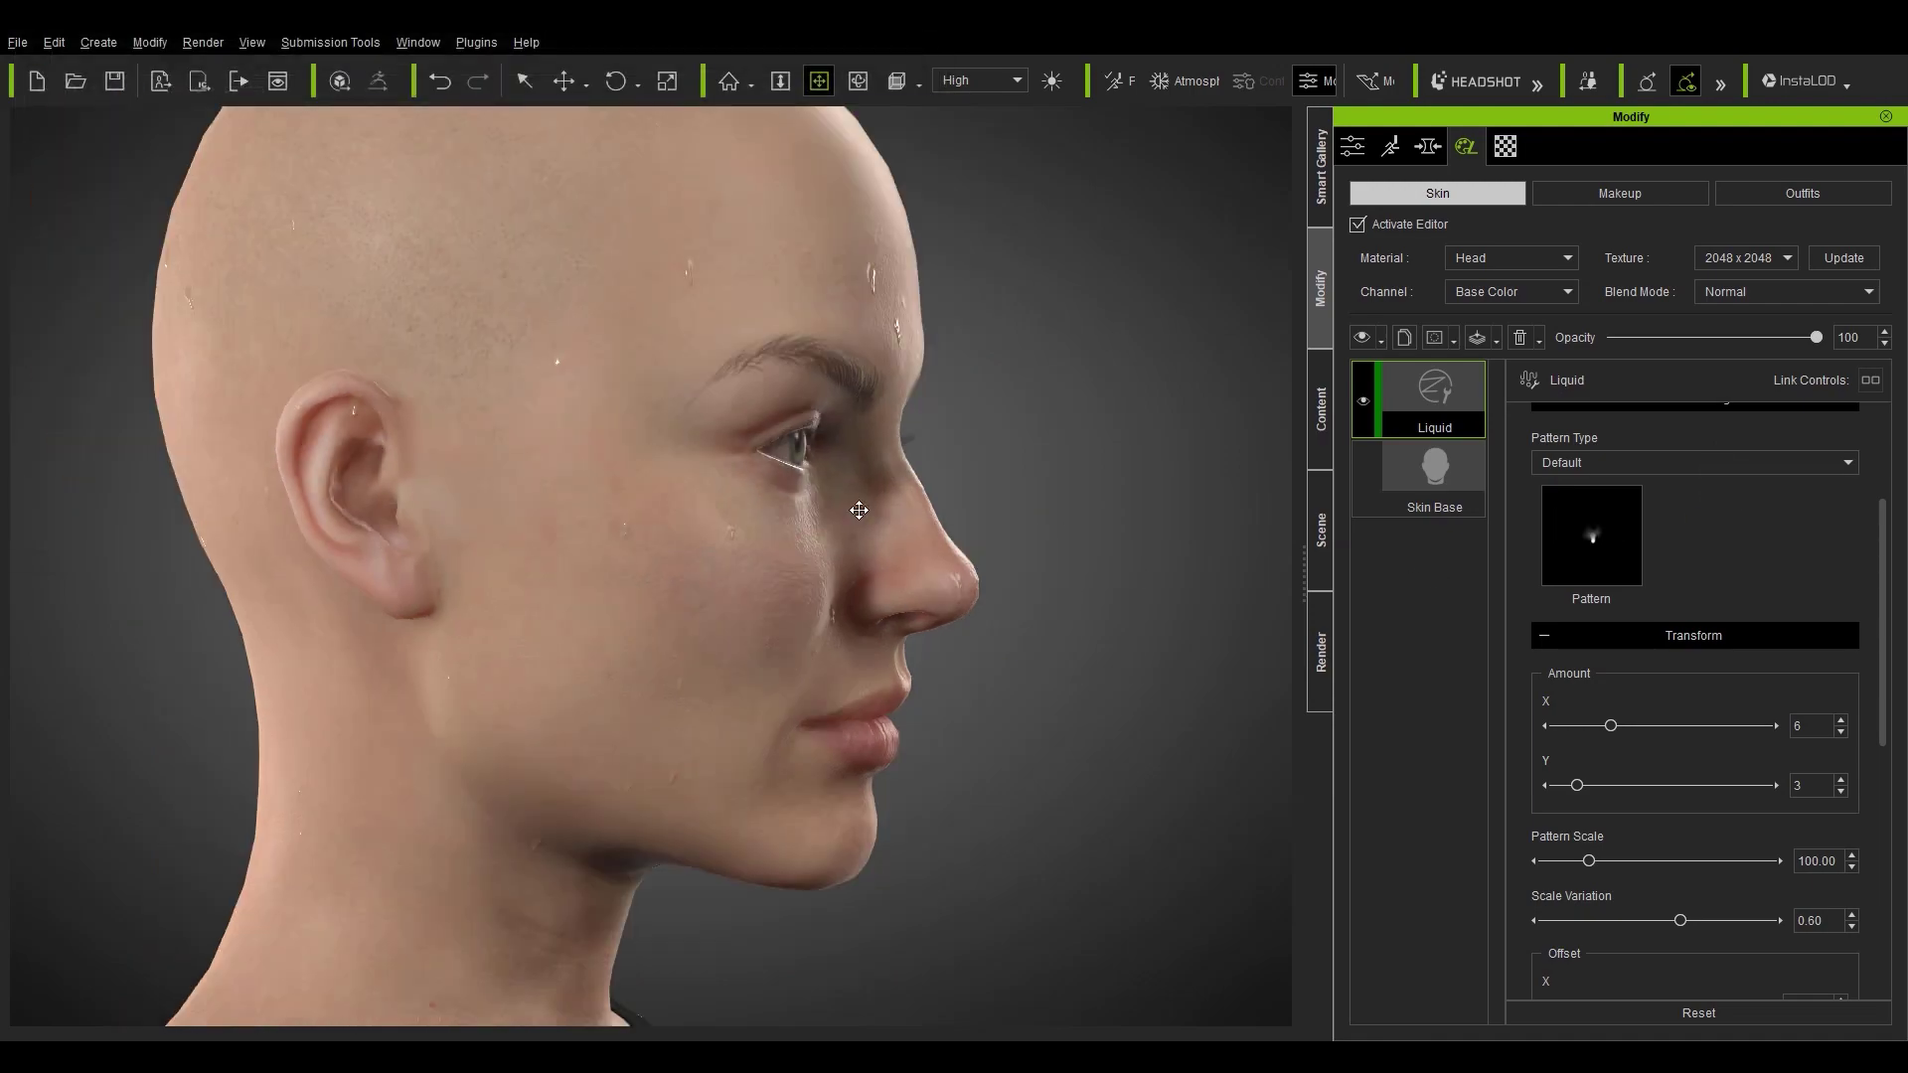
right_click_drag(873, 549, 517, 556)
left_click_drag(635, 425, 632, 523)
scroll(671, 500, "up", 2)
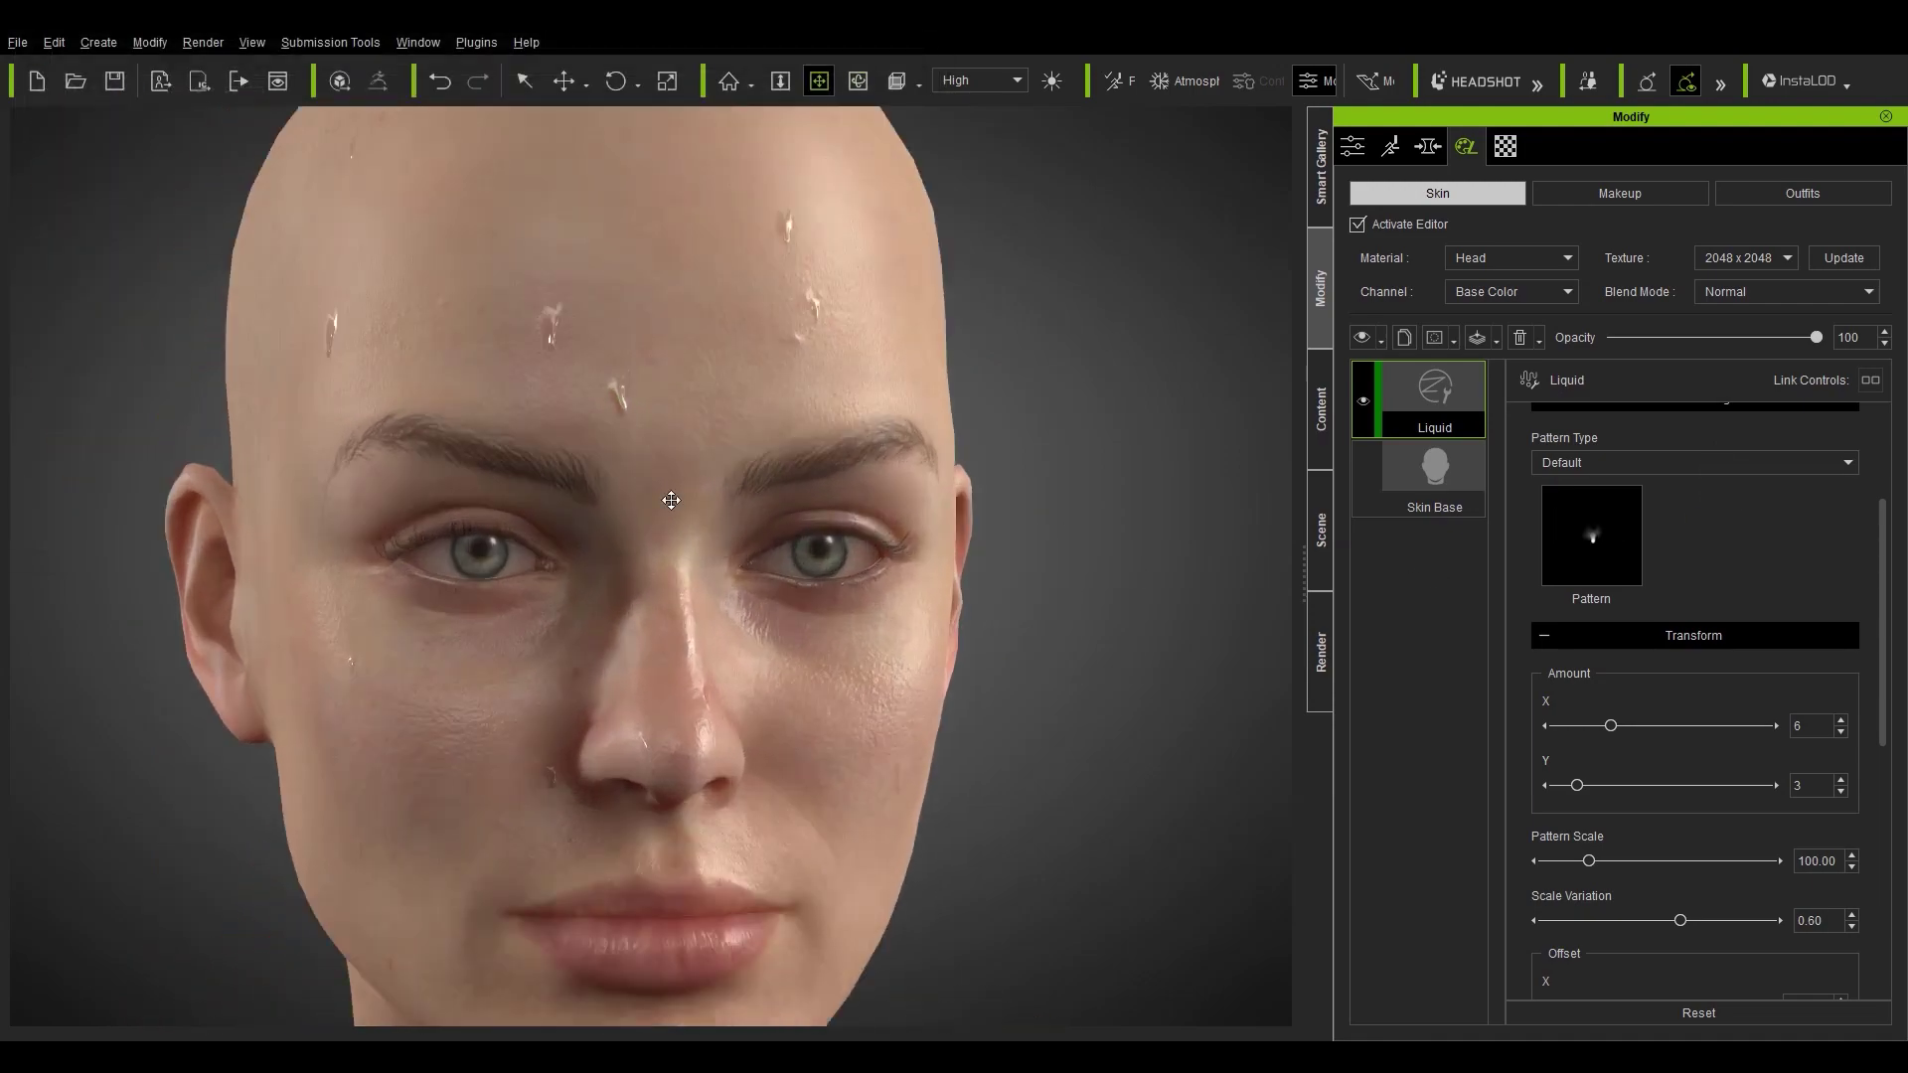
Set the Drip's Pattern Scale to 387.17 and its Amount to X 12 and Y 1 for long streaks.
left_click_drag(1881, 654, 1881, 733)
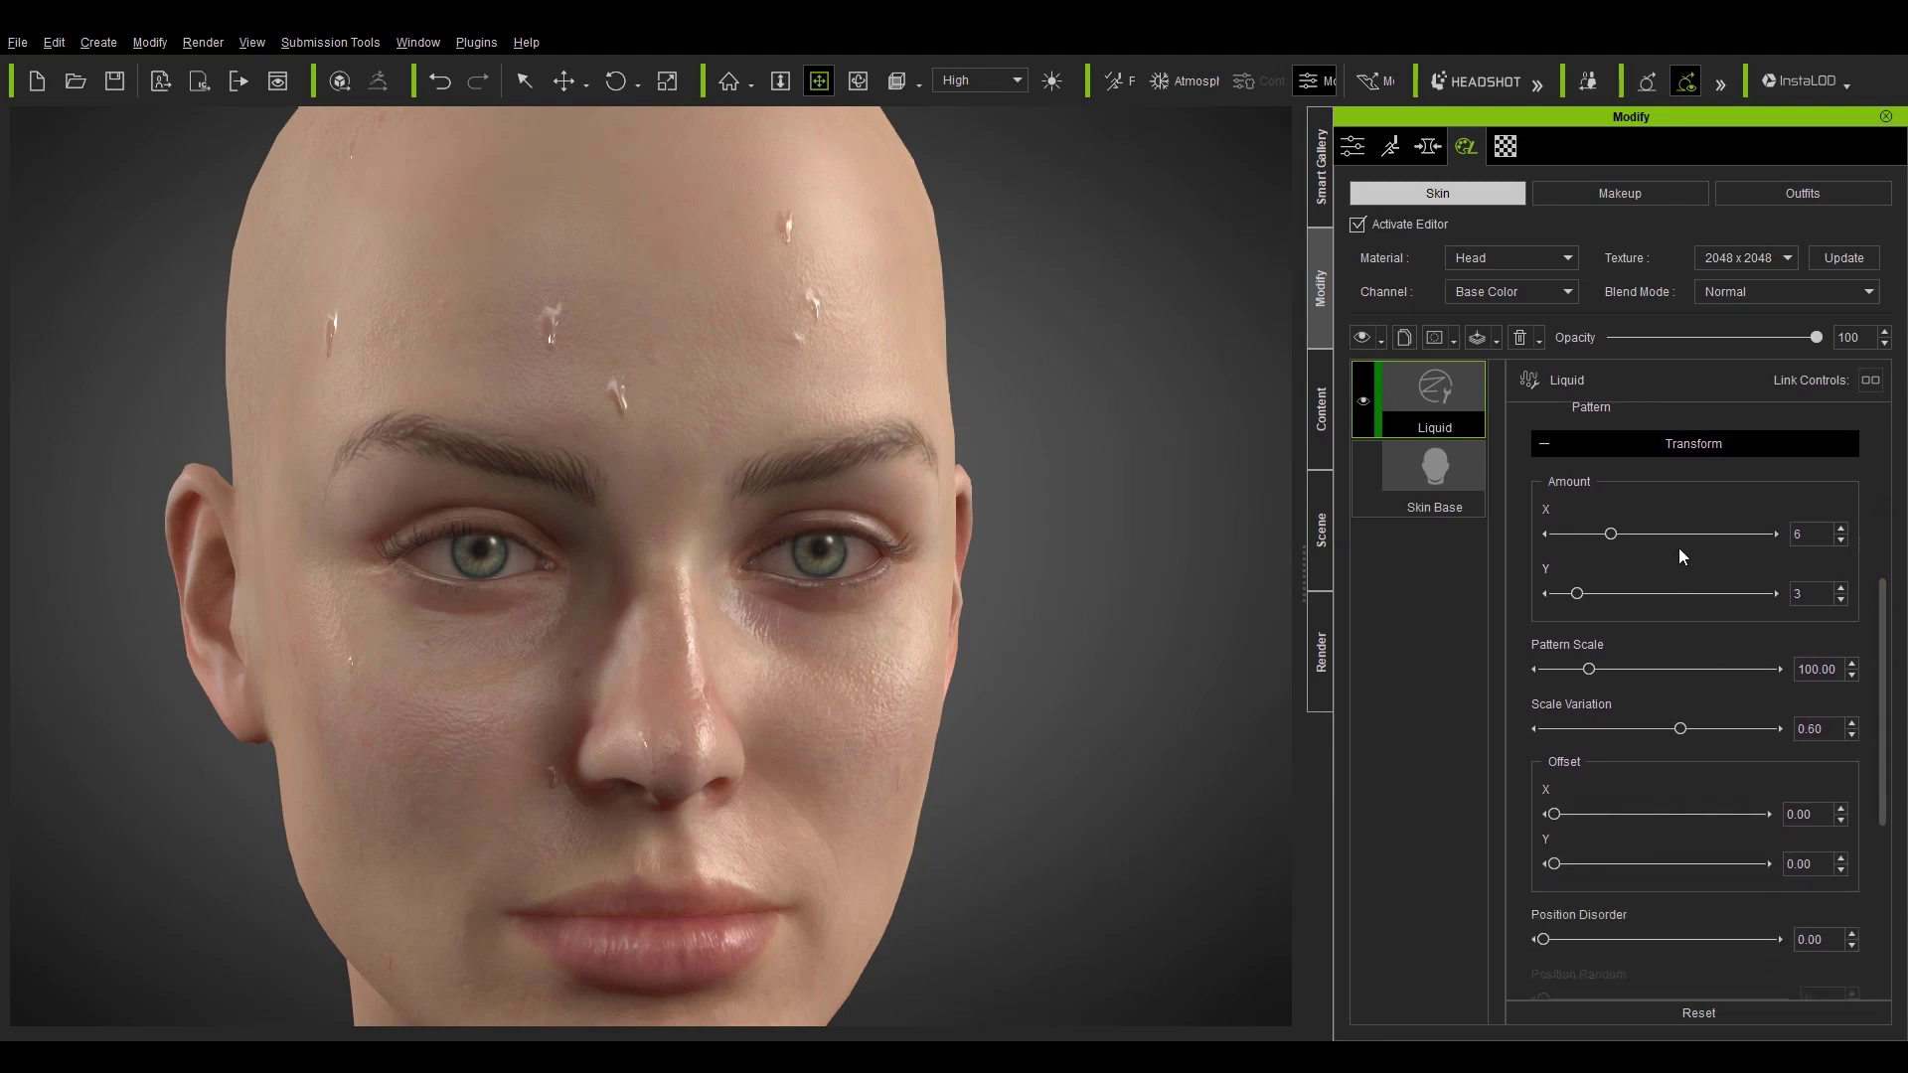
left_click_drag(1595, 669, 1725, 683)
left_click_drag(1612, 534, 1683, 544)
left_click_drag(1578, 594, 1545, 594)
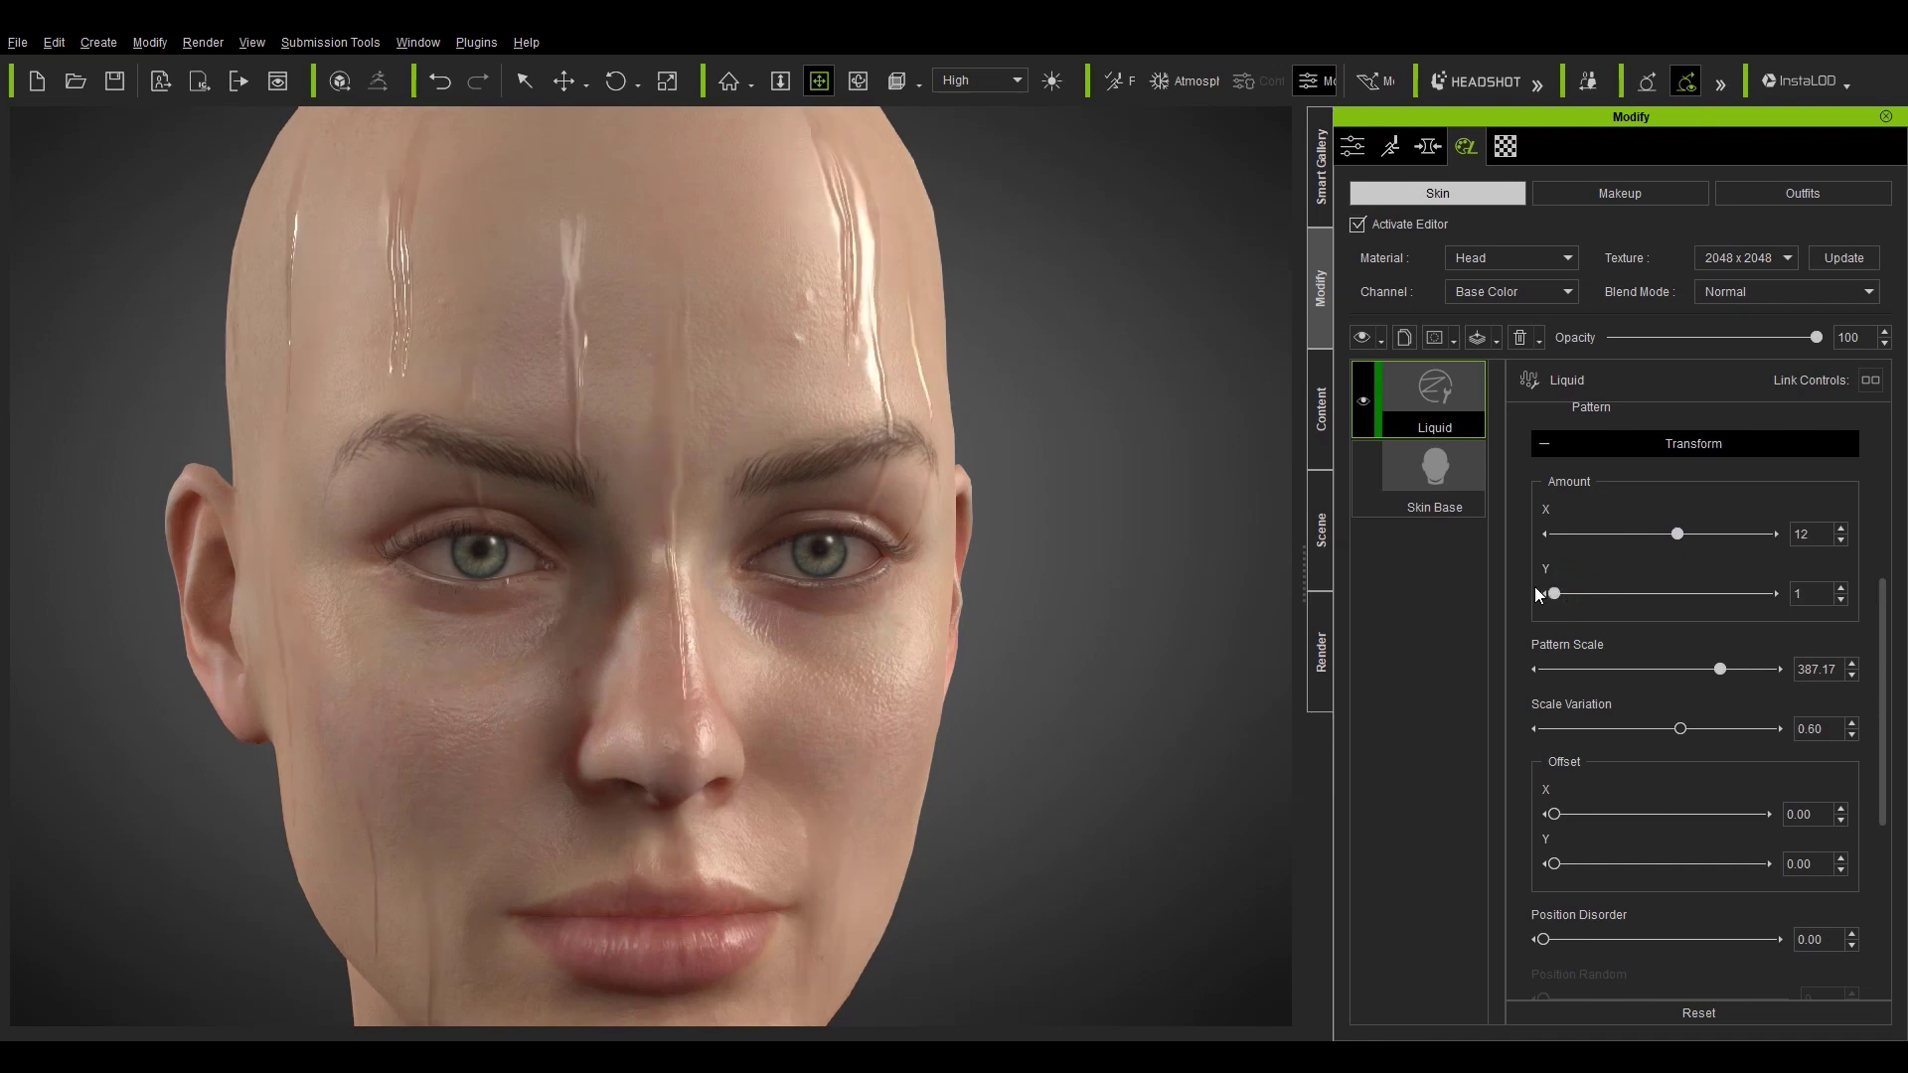
right_click_drag(796, 505, 517, 552)
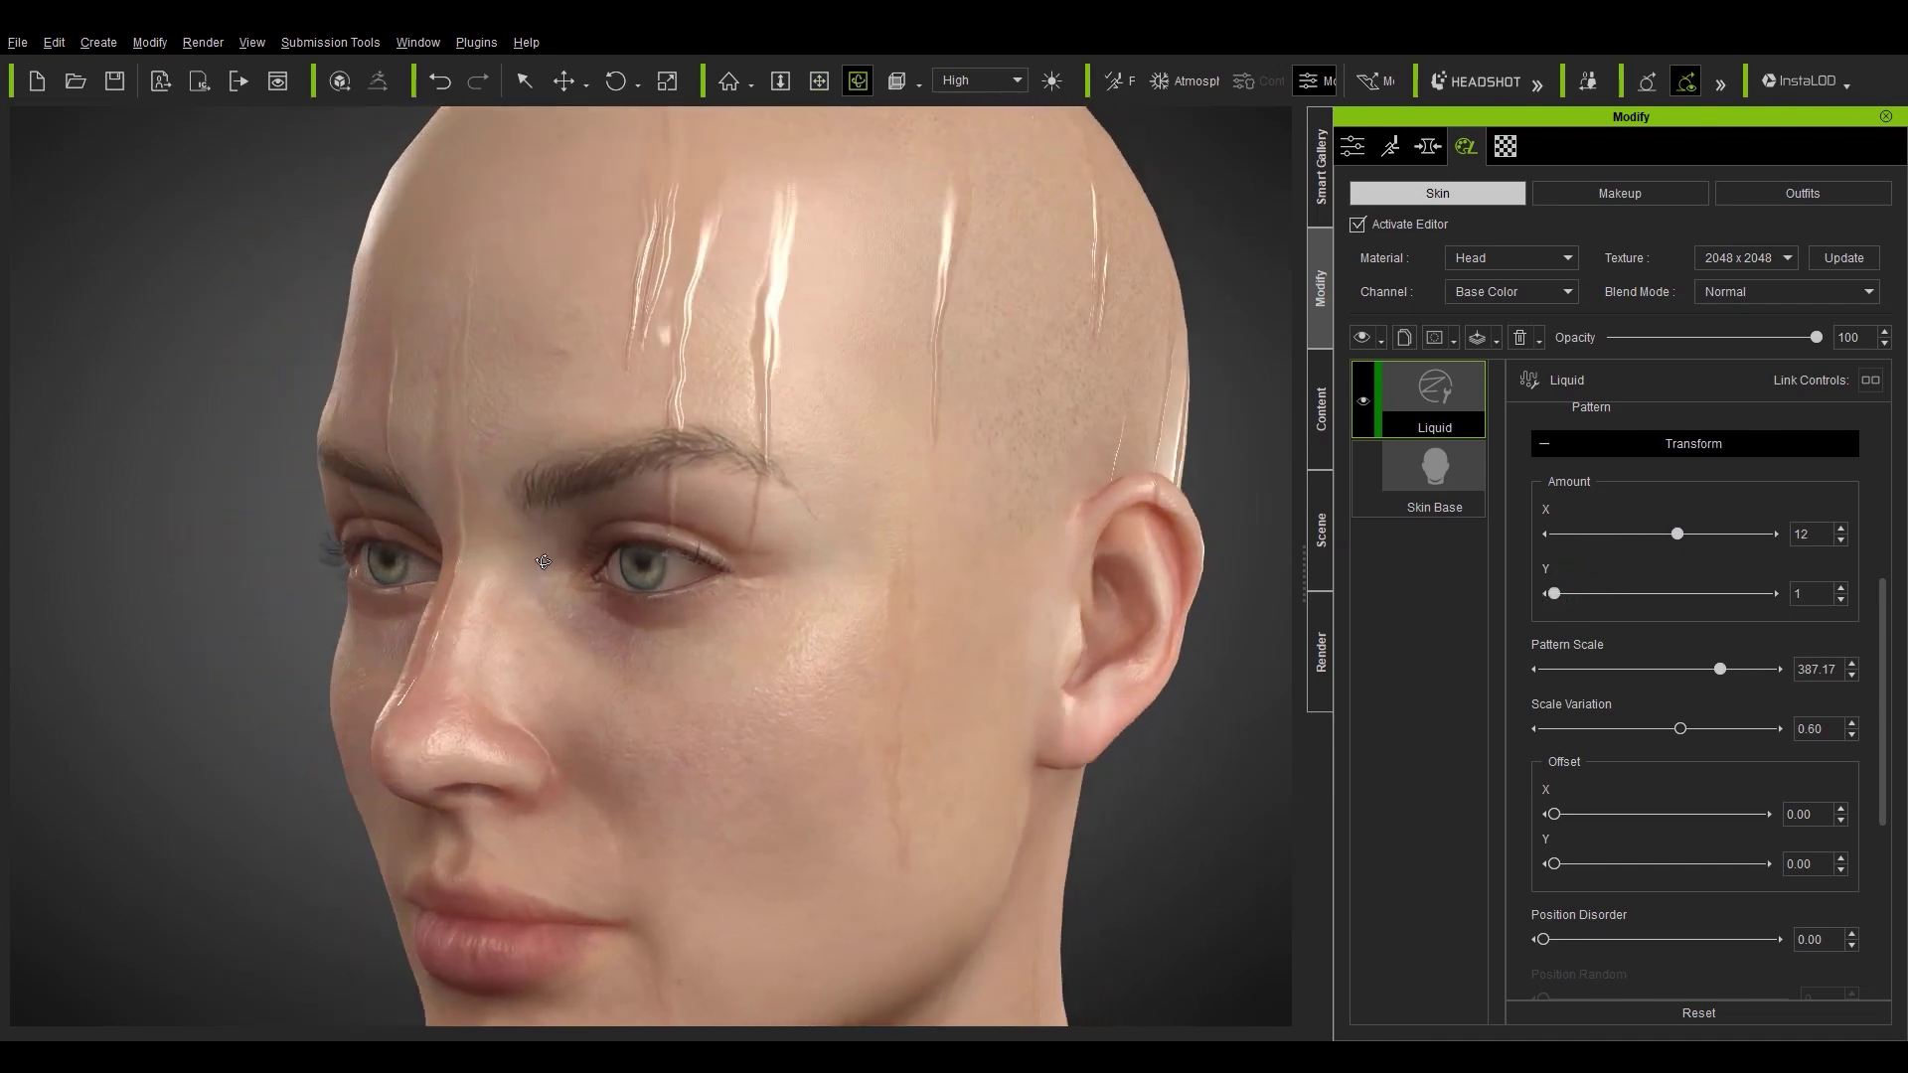
left_click_drag(840, 464, 834, 545)
Set the Drip's Offset to X 0.21 and Y 0.14 and its Position Disorder to 0.55.
left_click_drag(1885, 603, 1879, 742)
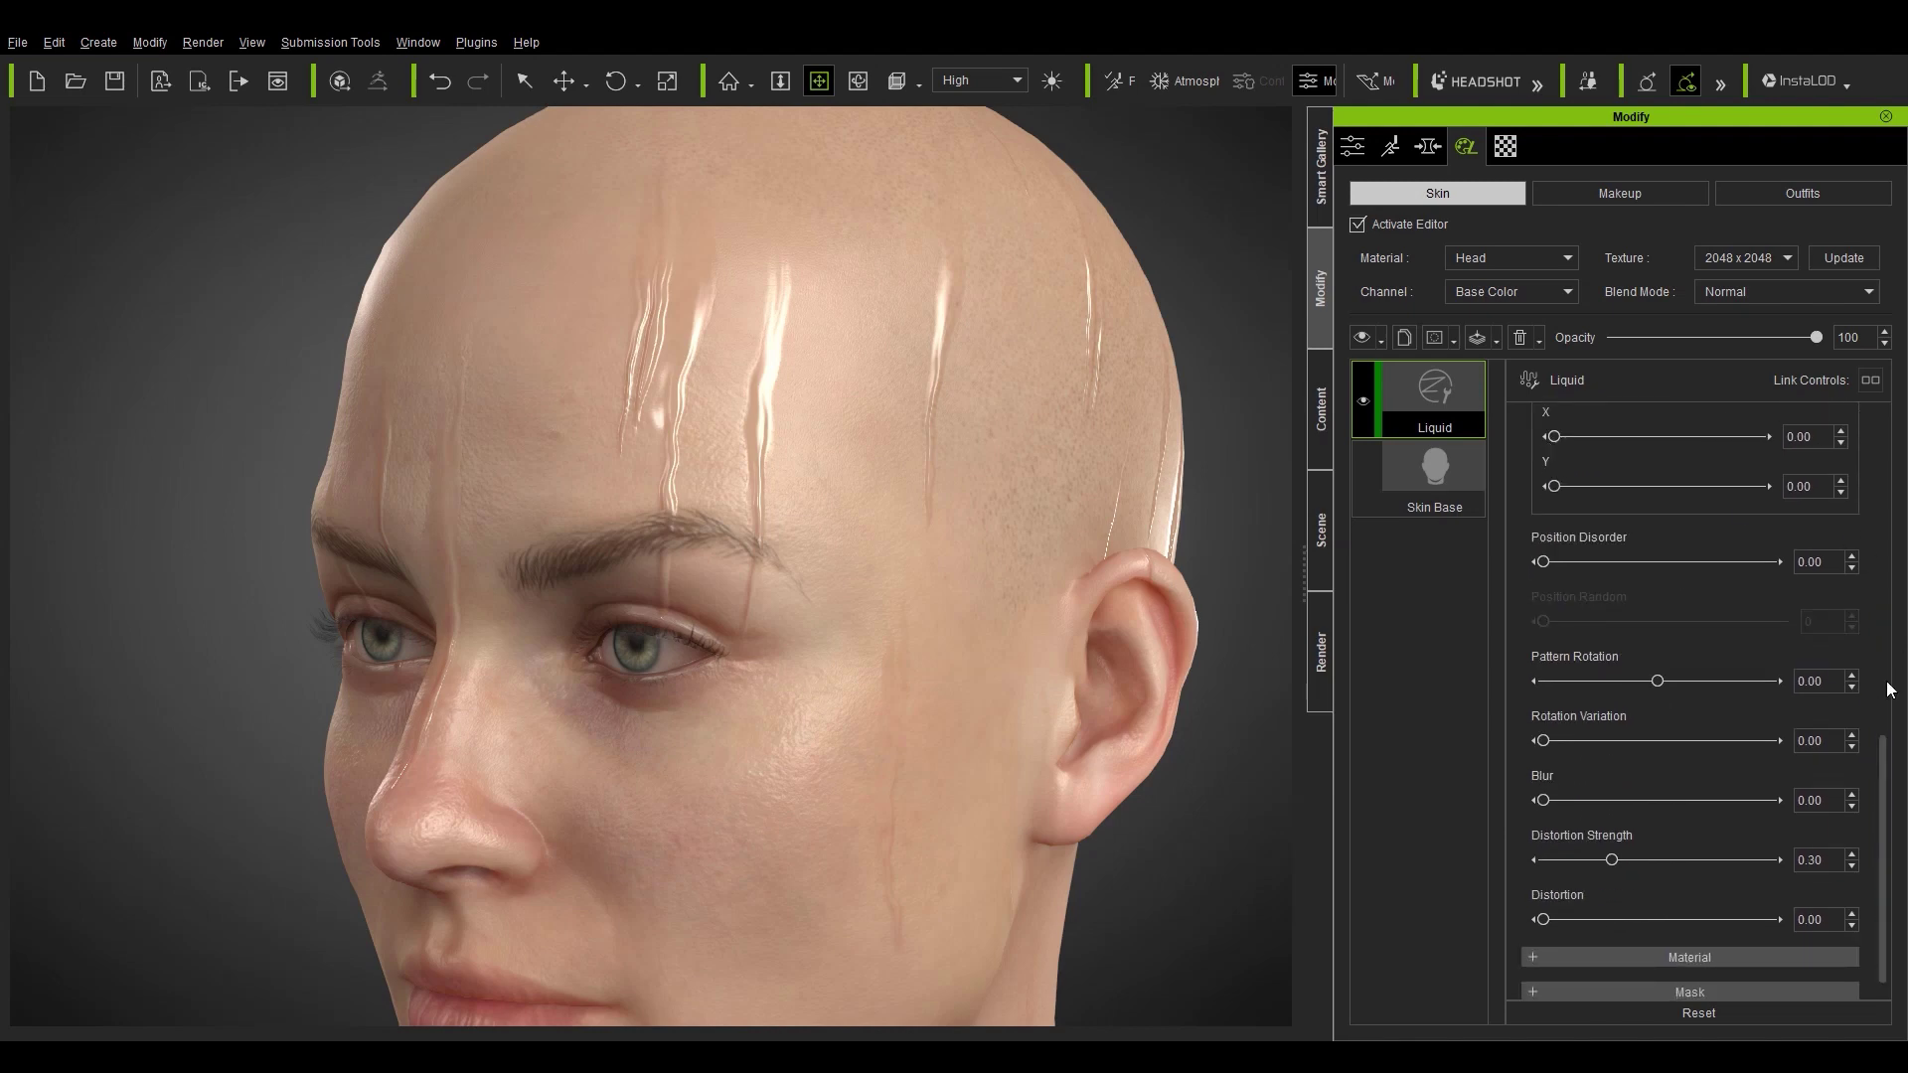
scroll(1578, 505, "up", 1)
left_click_drag(1578, 499, 1590, 564)
left_click_drag(1548, 624, 1672, 628)
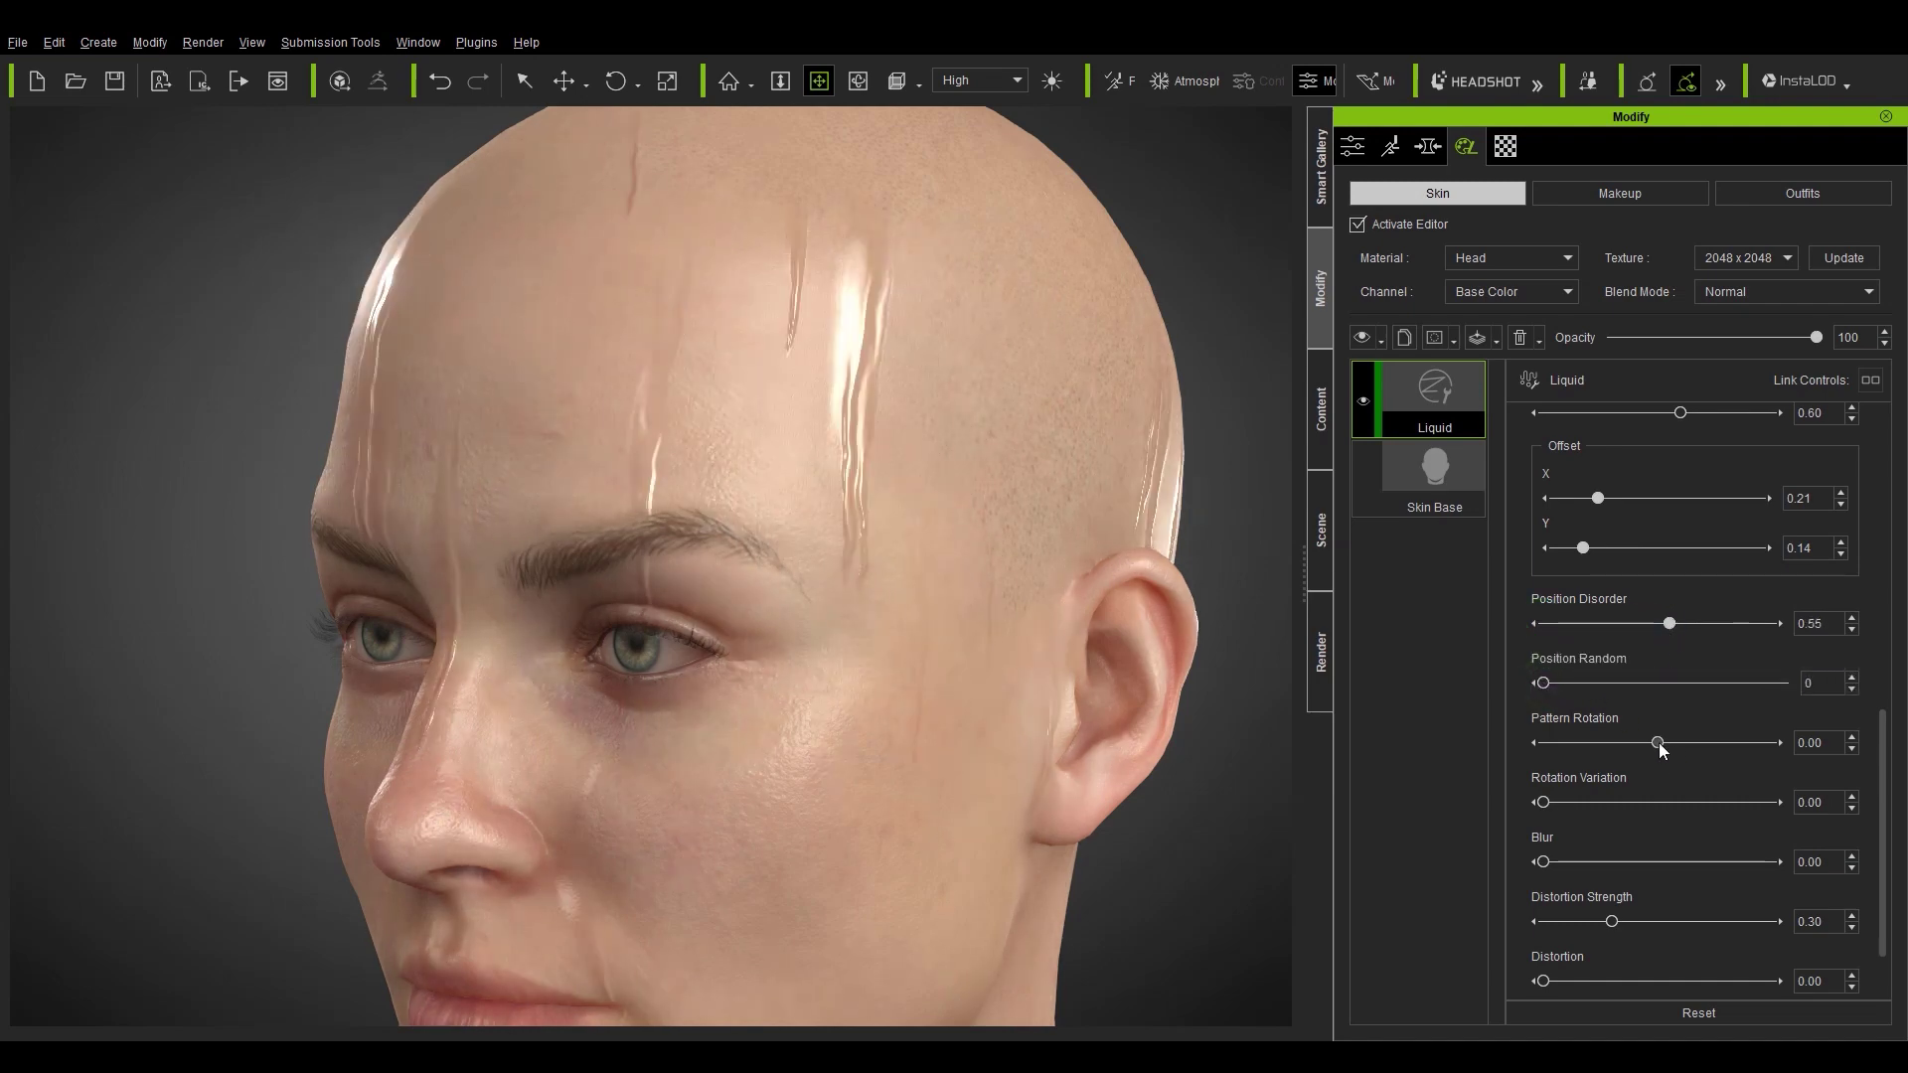
Set the Drip's Pattern Rotation to -1.00 and try out its Distortion Strength and Distortion on the forehead streaks.
mouse_move(1657, 742)
left_mouse_down()
mouse_move(1695, 743)
mouse_move(1541, 747)
mouse_move(1647, 734)
mouse_move(1542, 730)
mouse_move(1690, 780)
mouse_move(1535, 780)
left_mouse_up()
scroll(1881, 766, "down", 1)
scroll(1016, 359, "up", 4)
scroll(1016, 359, "up", 3)
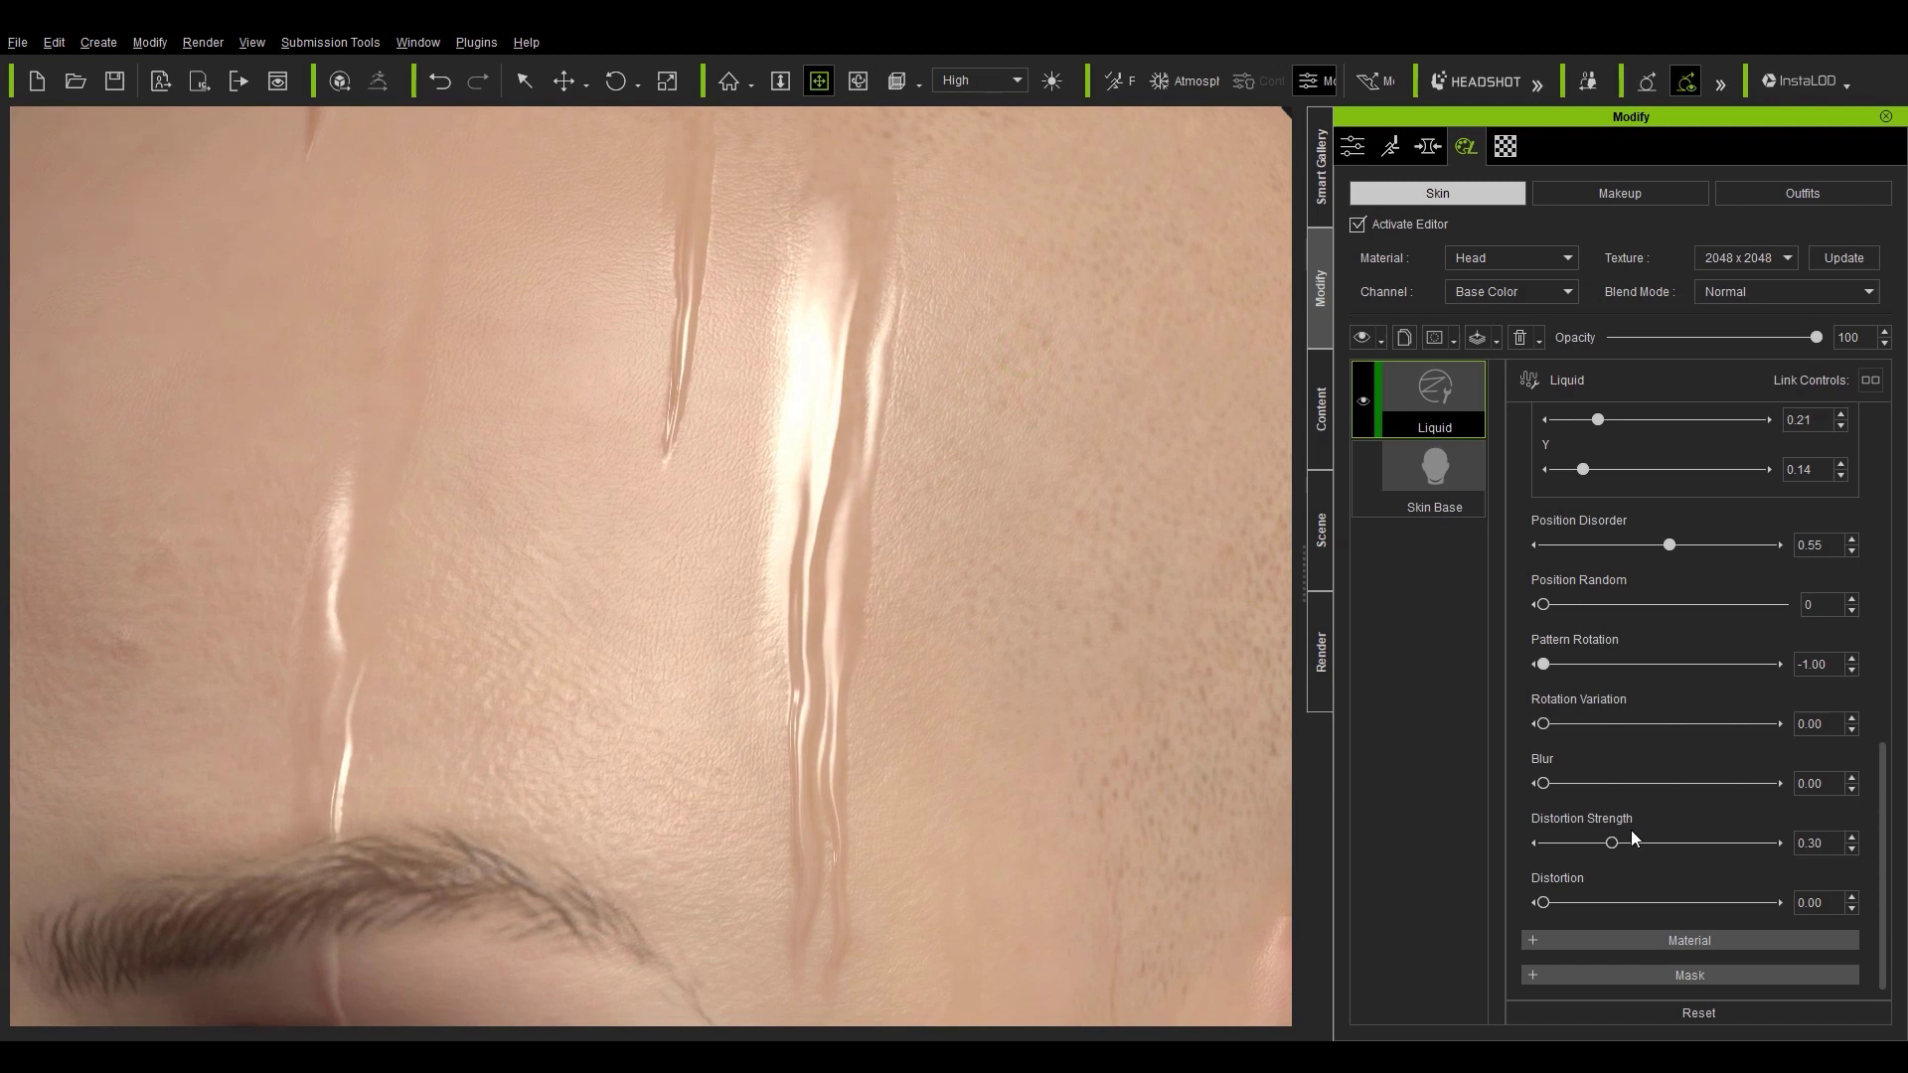
mouse_move(1618, 841)
left_mouse_down()
mouse_move(1775, 843)
mouse_move(1608, 844)
mouse_move(1559, 867)
mouse_move(1580, 843)
mouse_move(1691, 904)
mouse_move(1751, 910)
mouse_move(1535, 903)
left_mouse_up()
left_click(1550, 903)
Collapse the Drip's settings and reset all Liquid settings to their defaults, with the face in front view.
left_click_drag(1889, 782, 1893, 463)
left_click(1550, 575)
left_click(1544, 607)
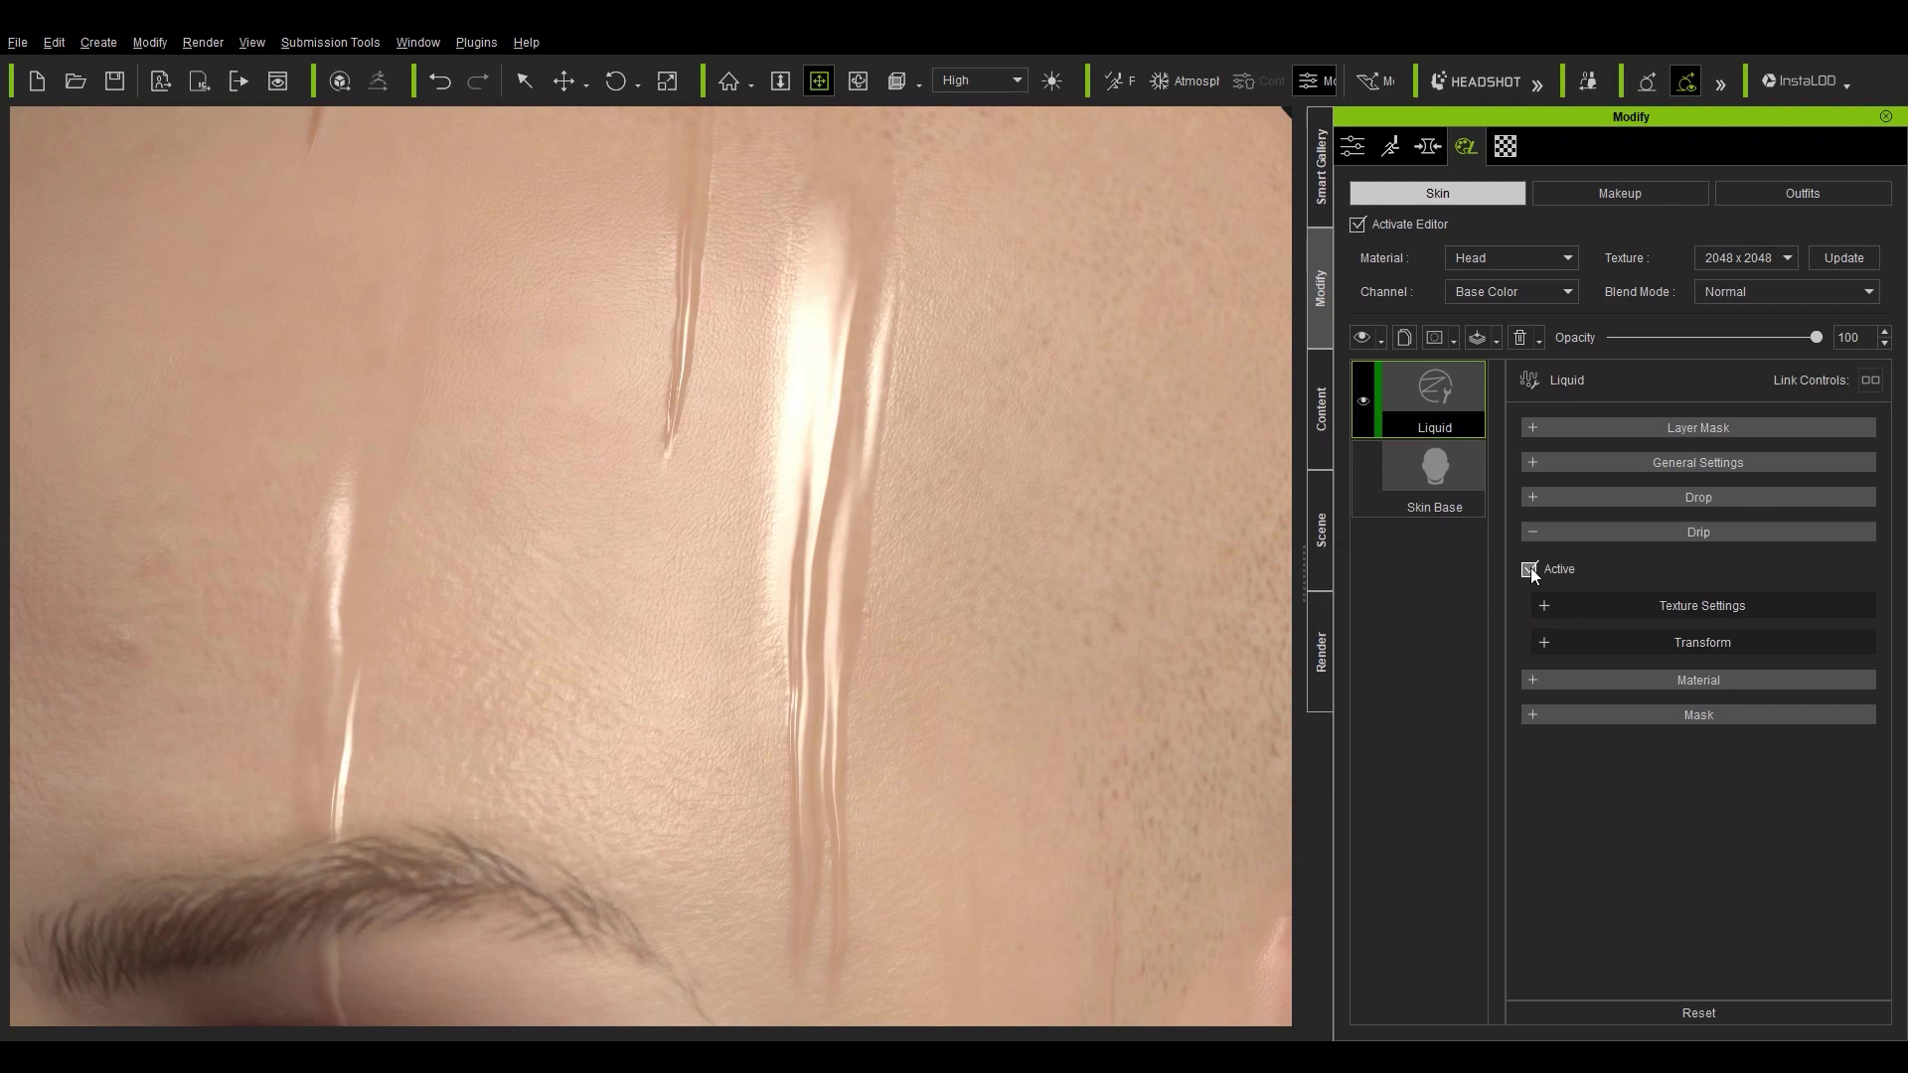
left_click(1639, 1008)
scroll(775, 691, "down", 4)
right_click_drag(776, 691, 1051, 599)
left_click(1541, 530)
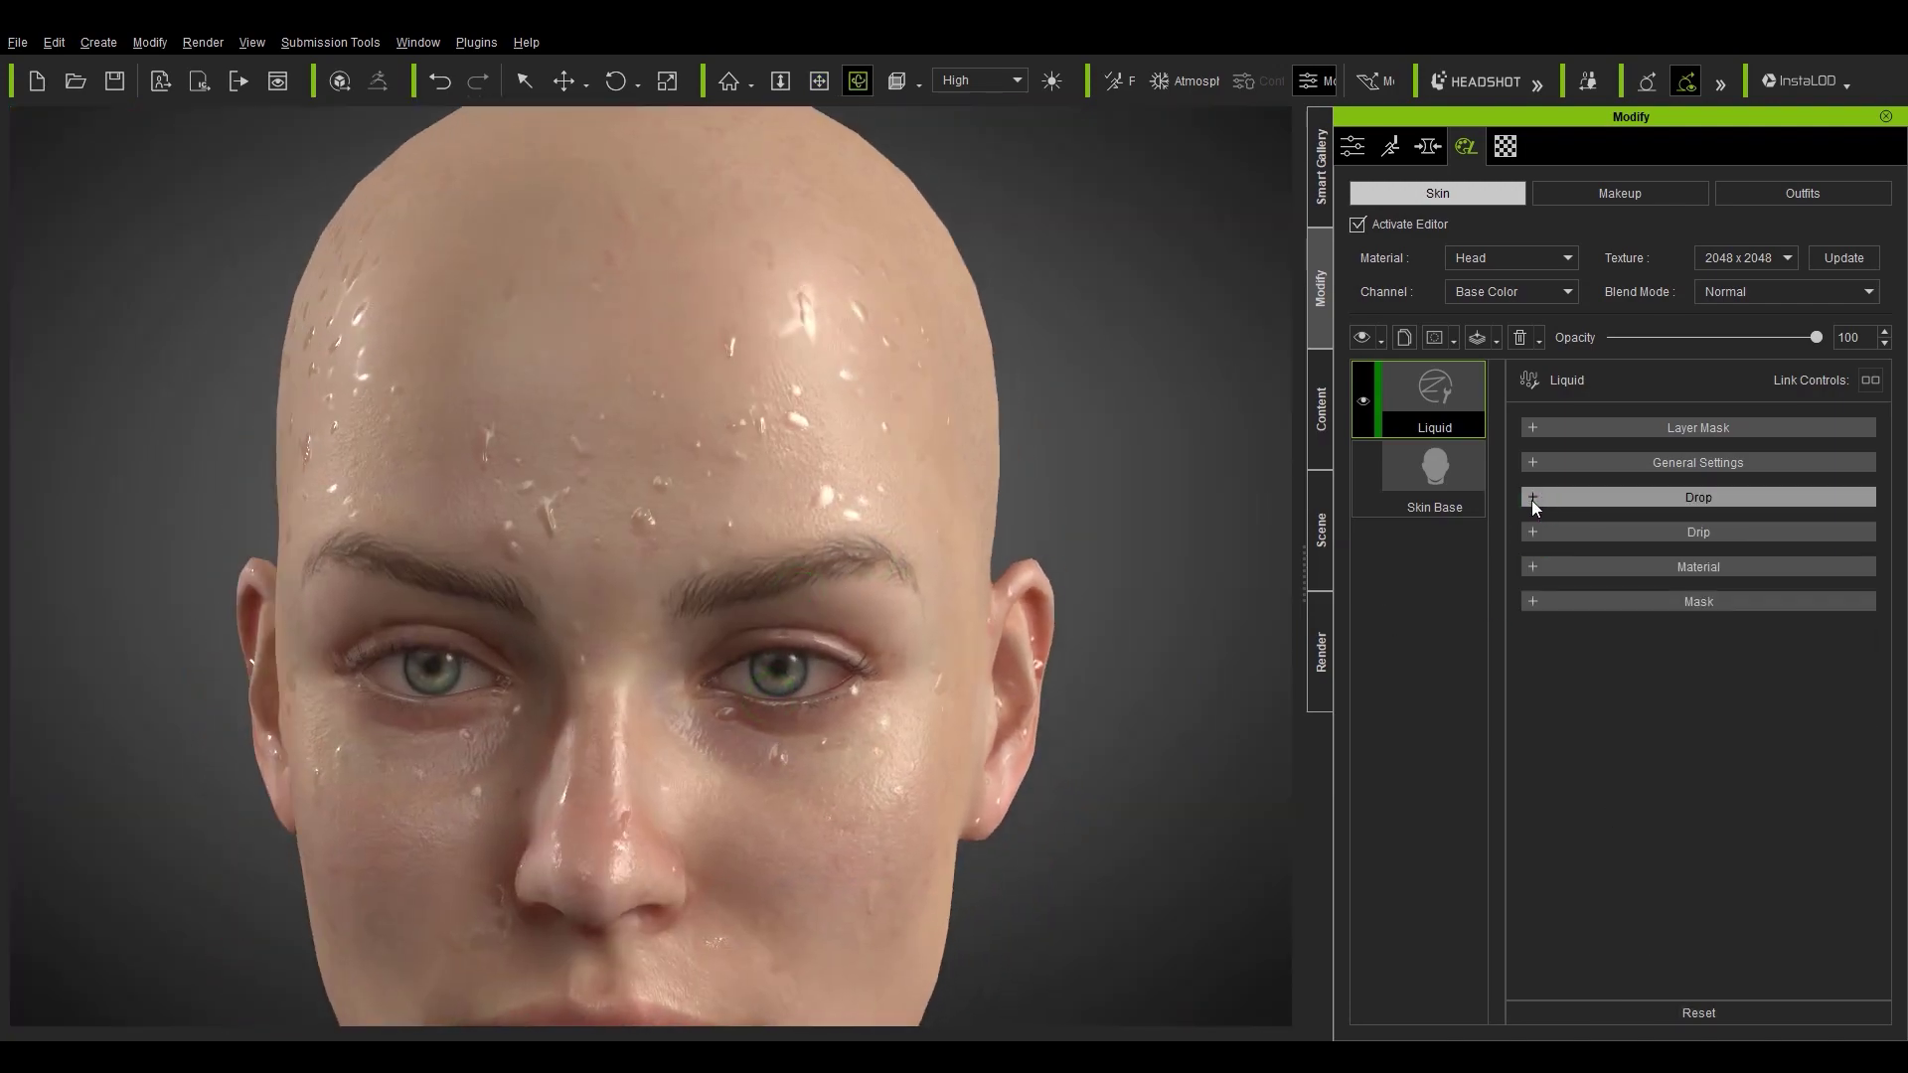
Raise the Drop effect's Amount to about 0.6 and collapse the Drop settings.
left_click(1531, 498)
left_click_drag(1638, 933, 1702, 932)
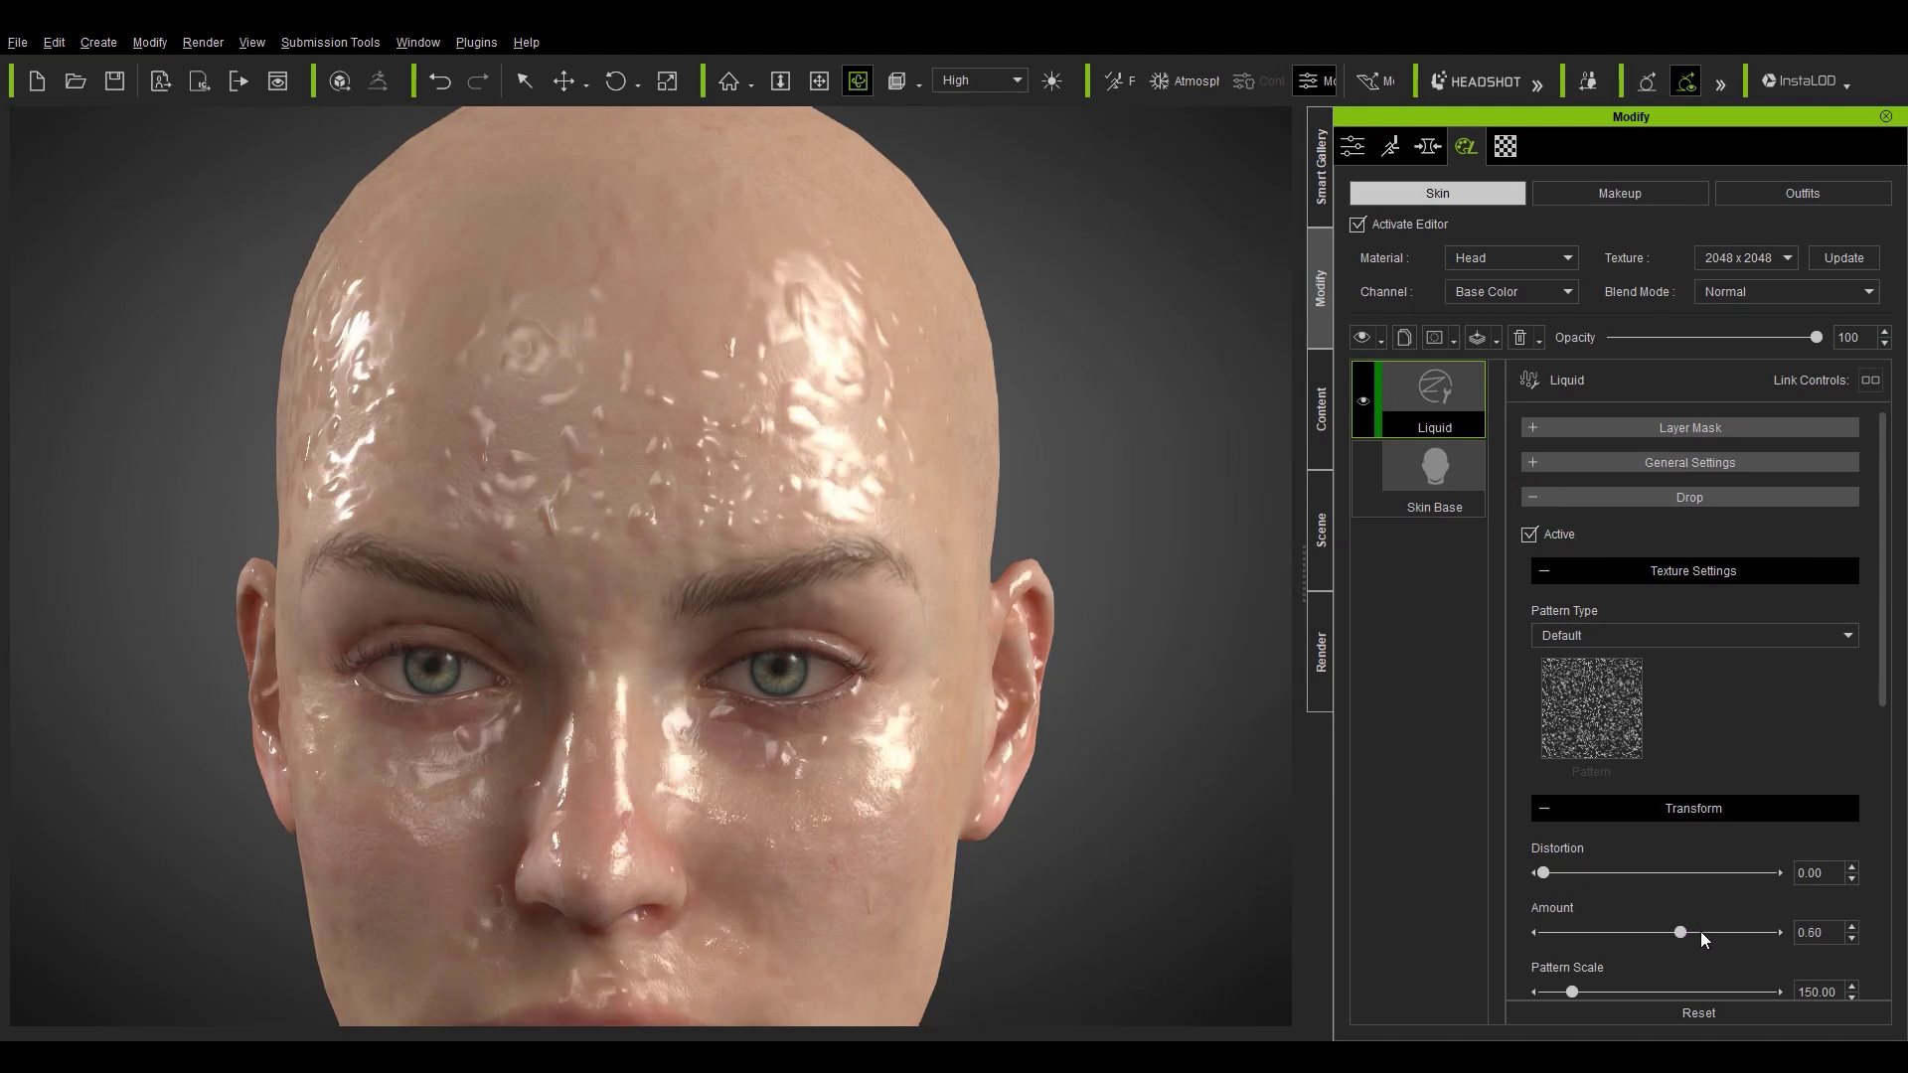
left_click(1535, 496)
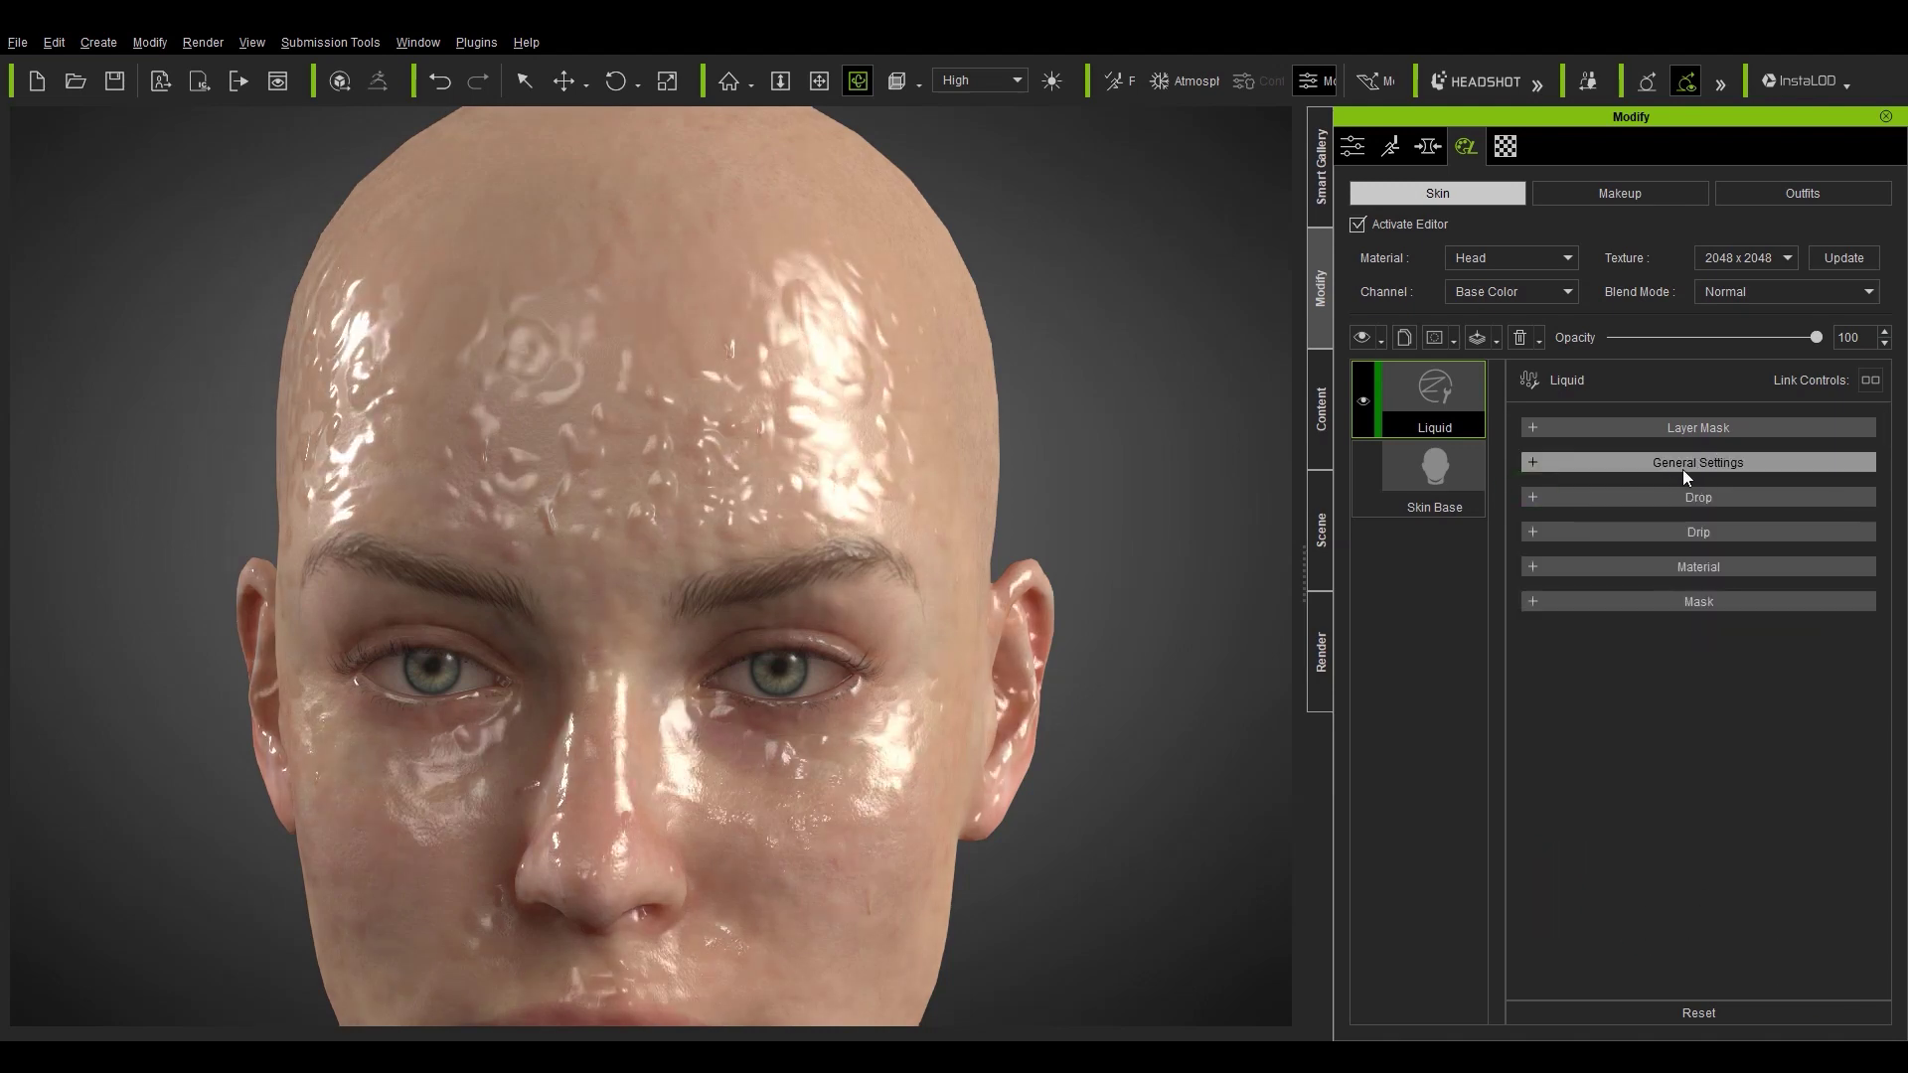
Open the liquid's General Settings and examine the Drop and Drip Projection Method choices.
left_click(1536, 465)
right_click_drag(900, 444, 780, 578)
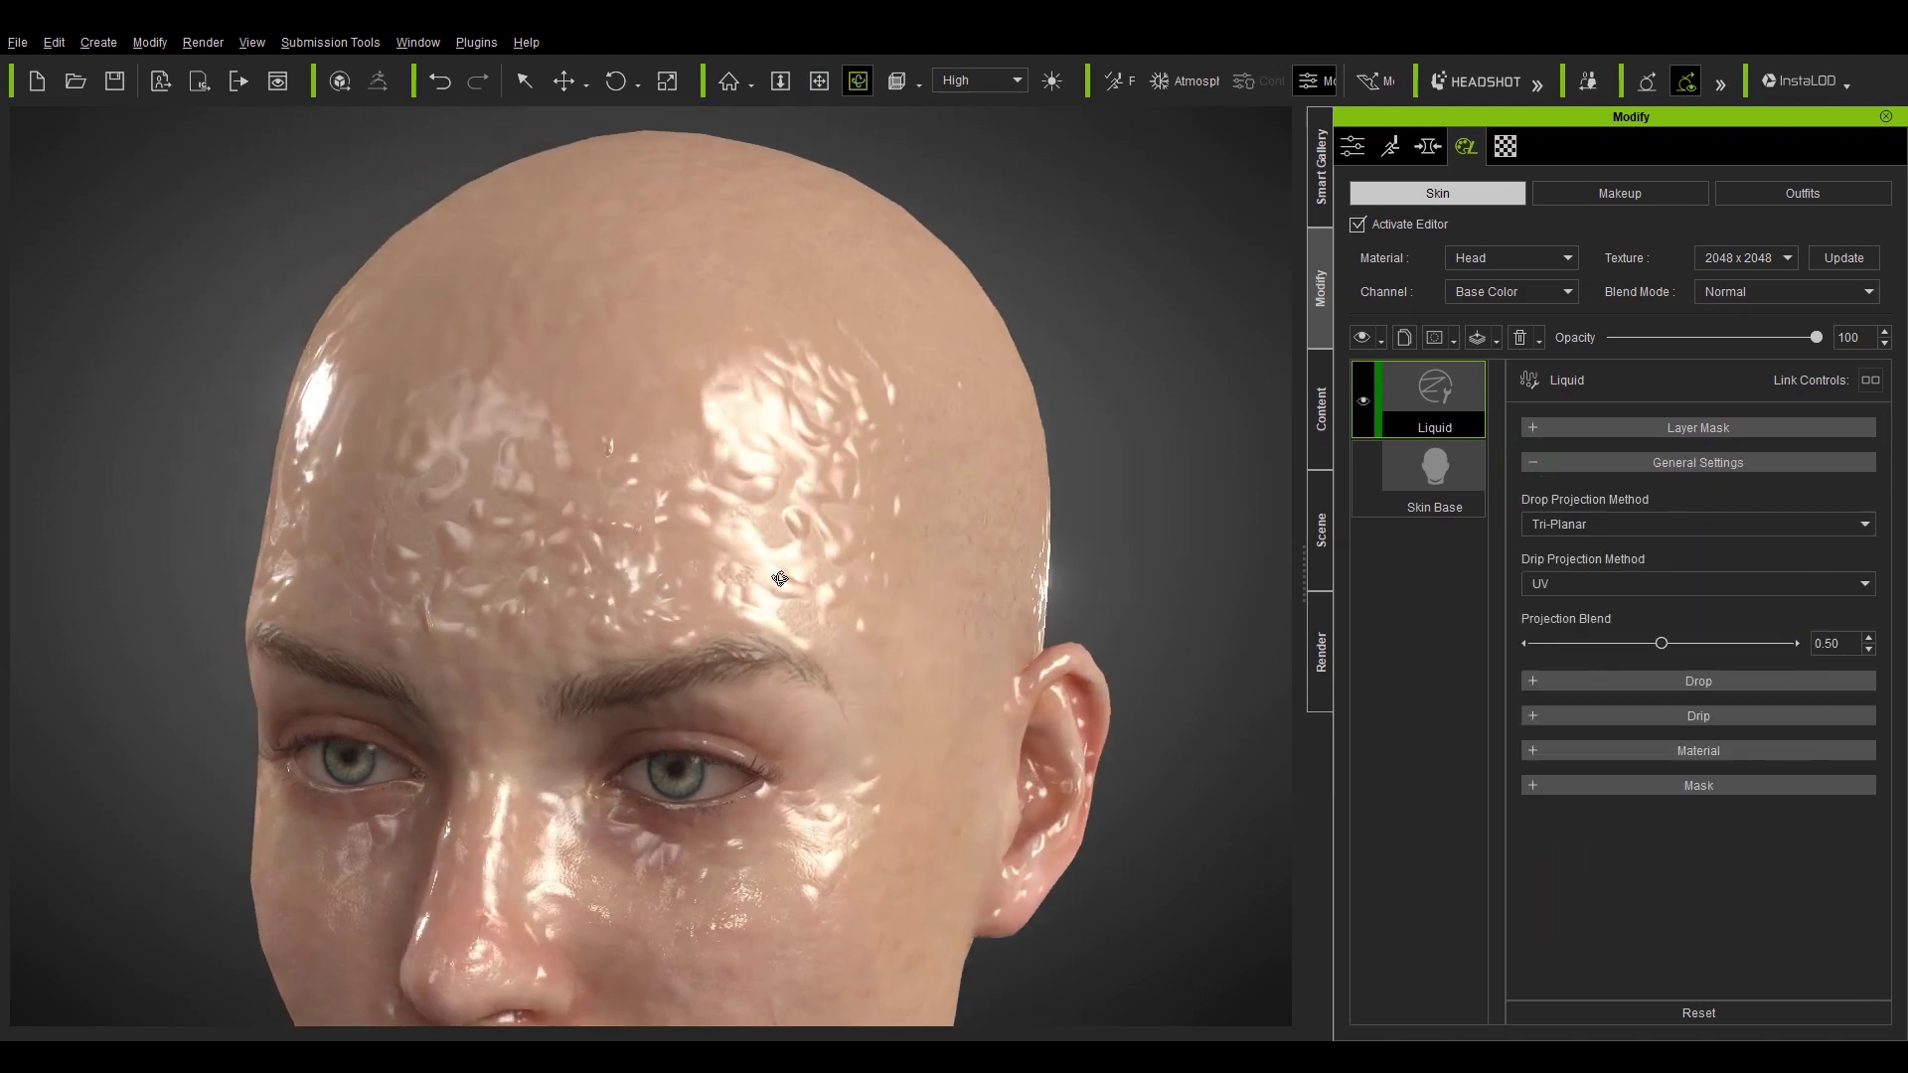
left_click(1595, 523)
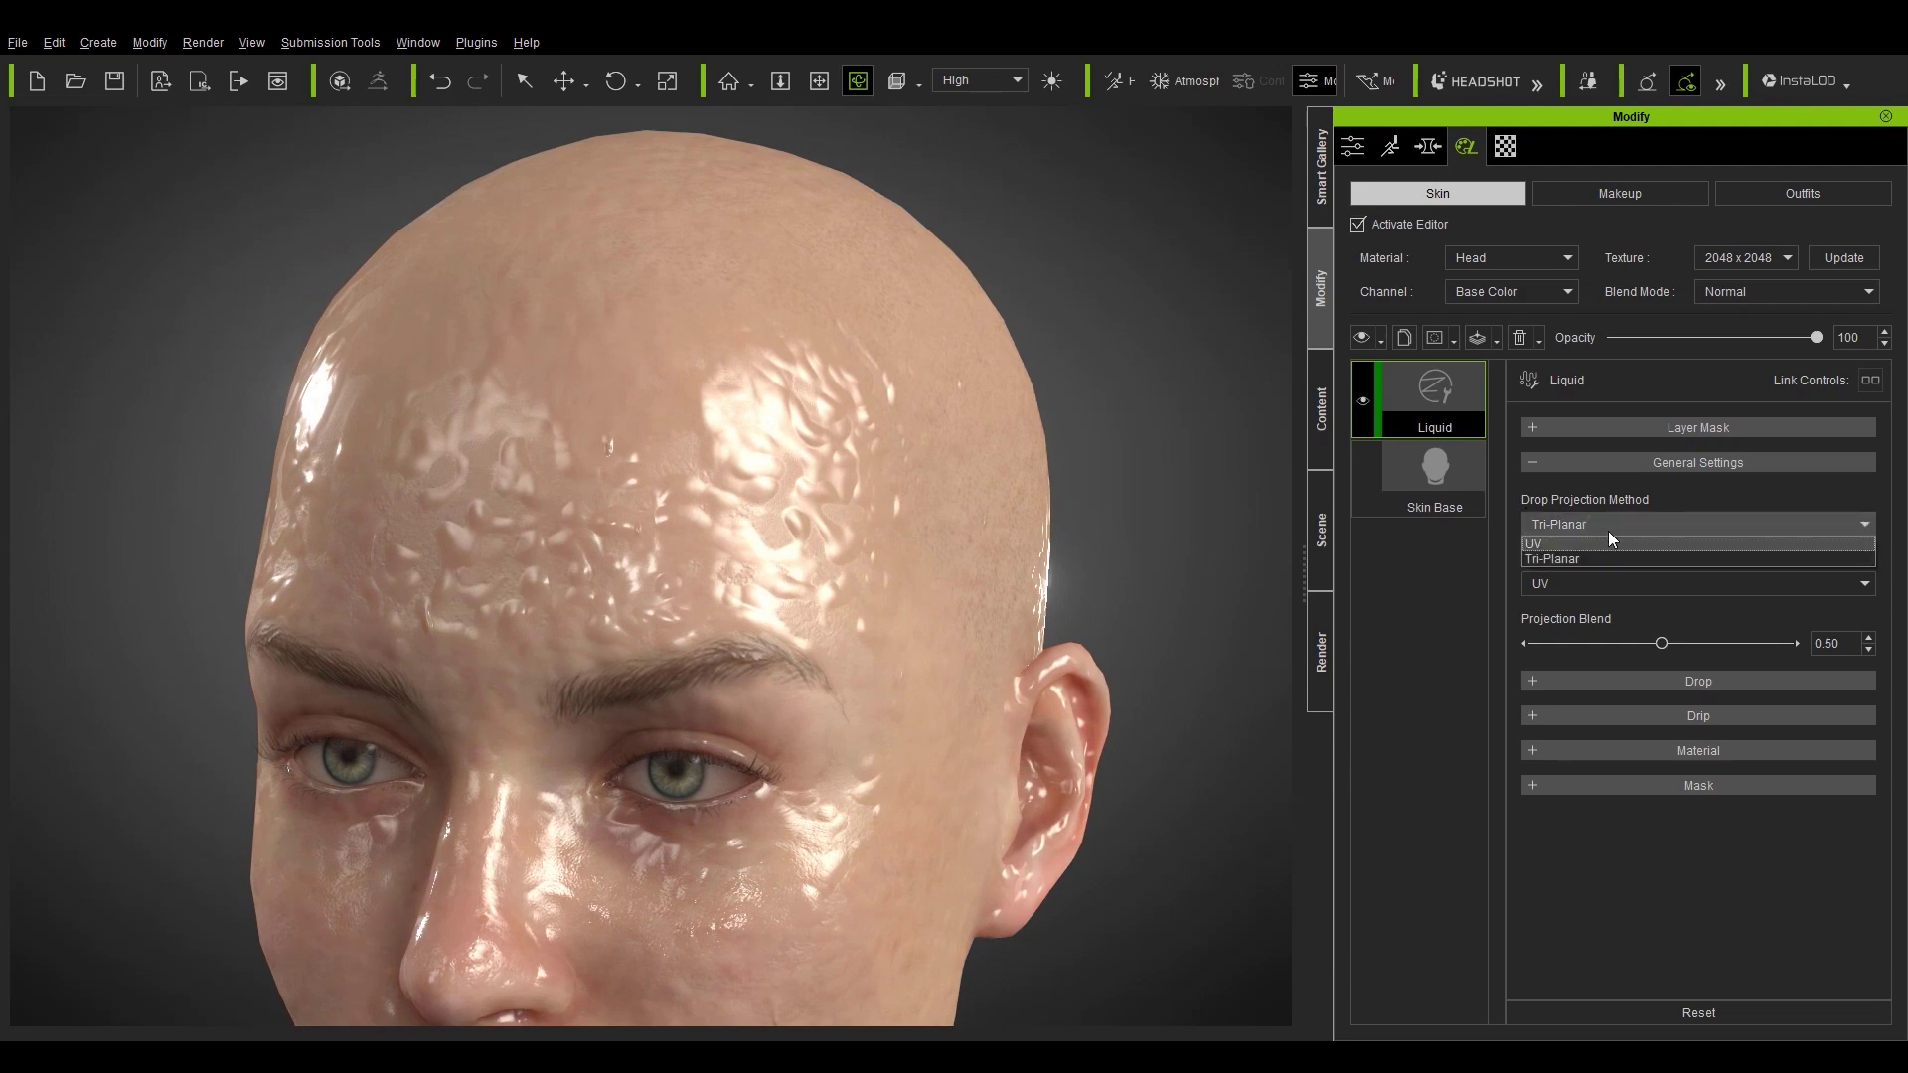
left_click(1610, 527)
left_click(1654, 587)
left_click(1638, 584)
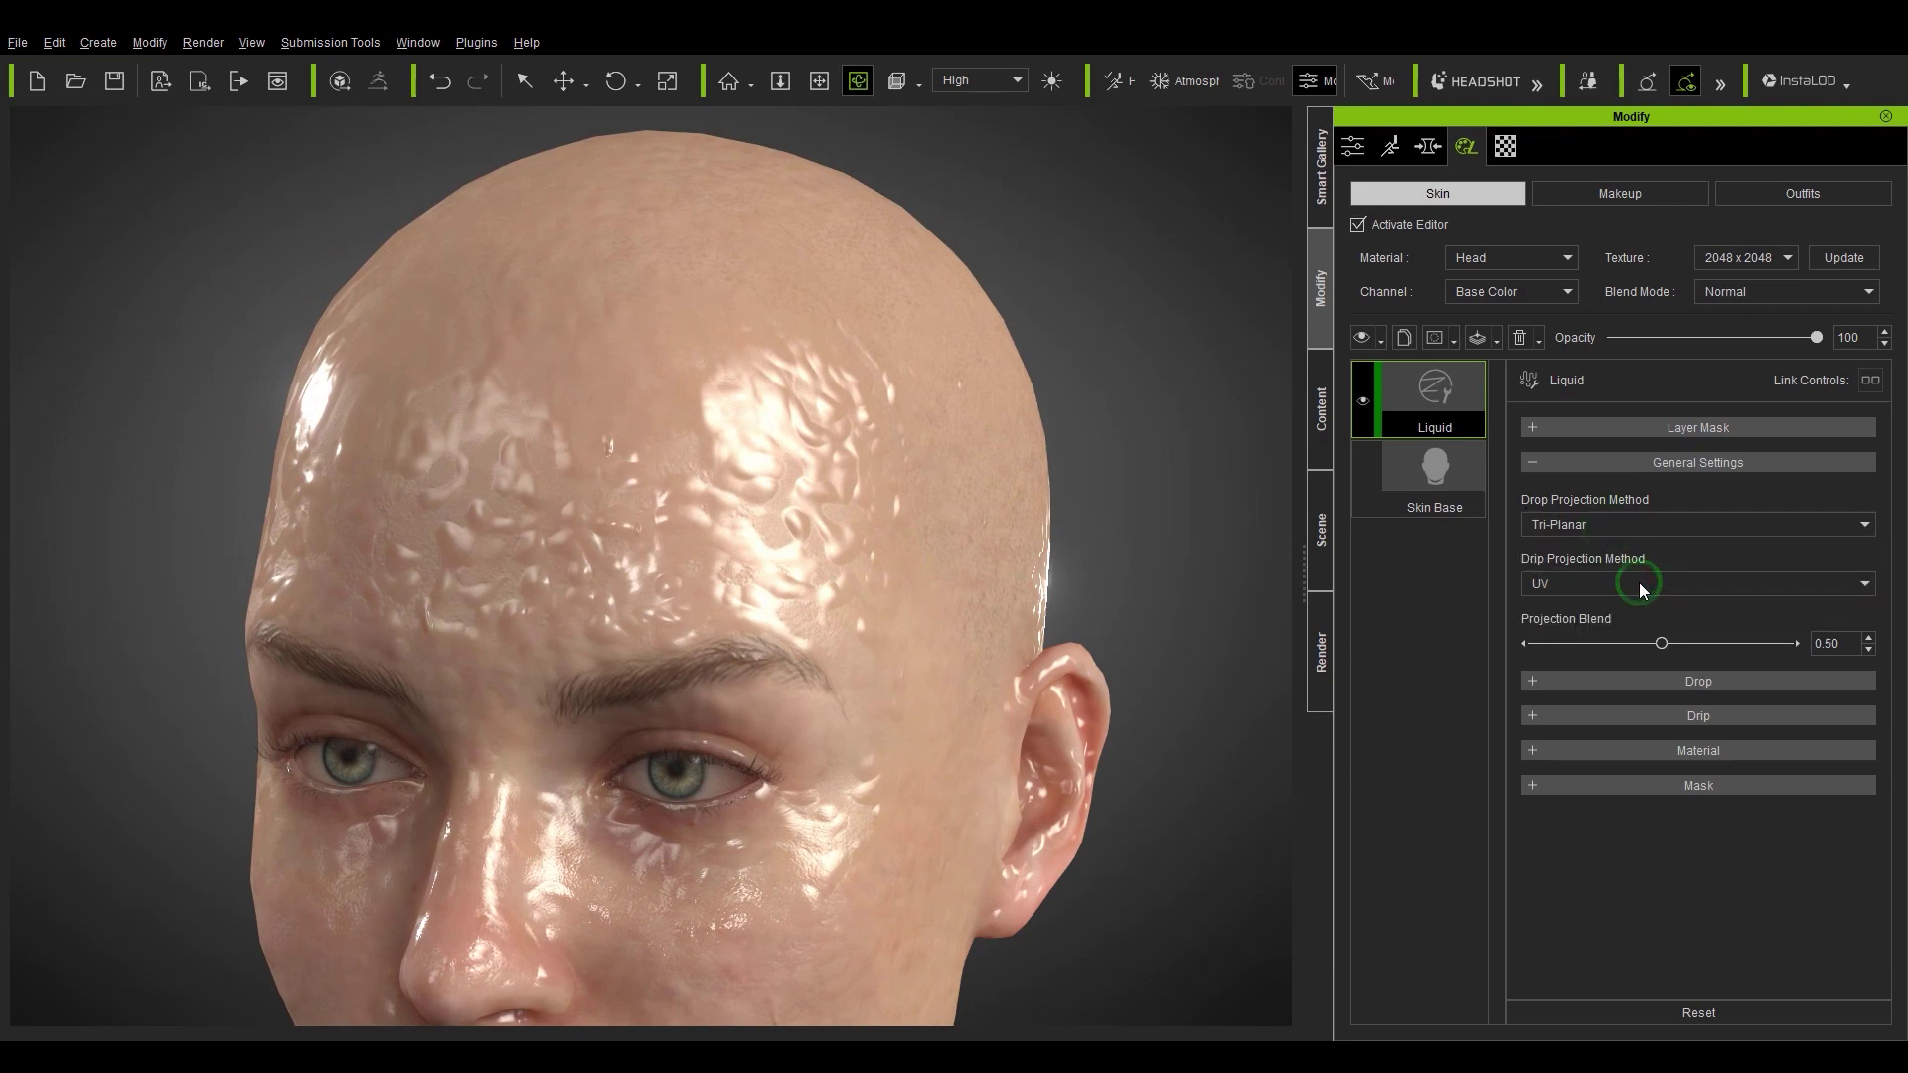
Test the Projection Blend at 0.00 on the forehead's drop seams and set it to 0.32.
scroll(831, 355, "up", 3)
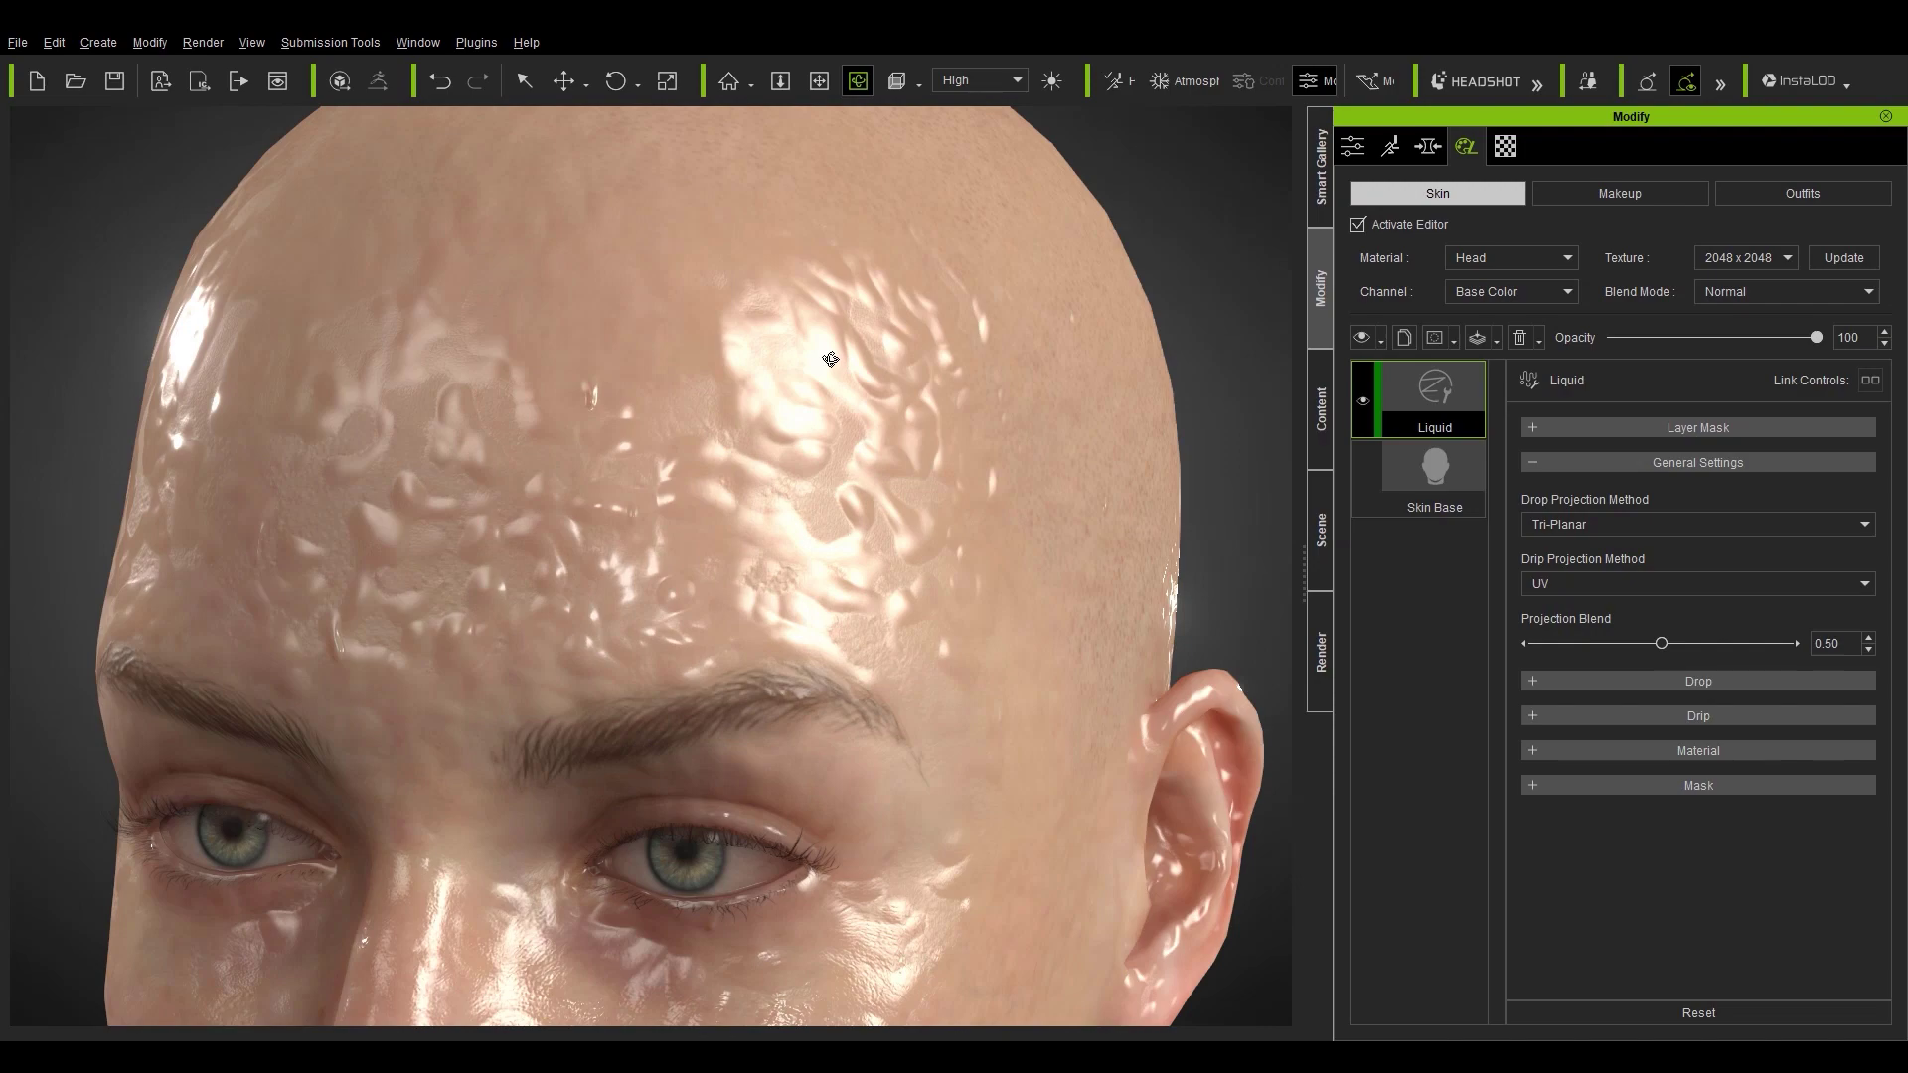
middle_click_drag(922, 374, 931, 471)
left_click_drag(1662, 643, 1533, 644)
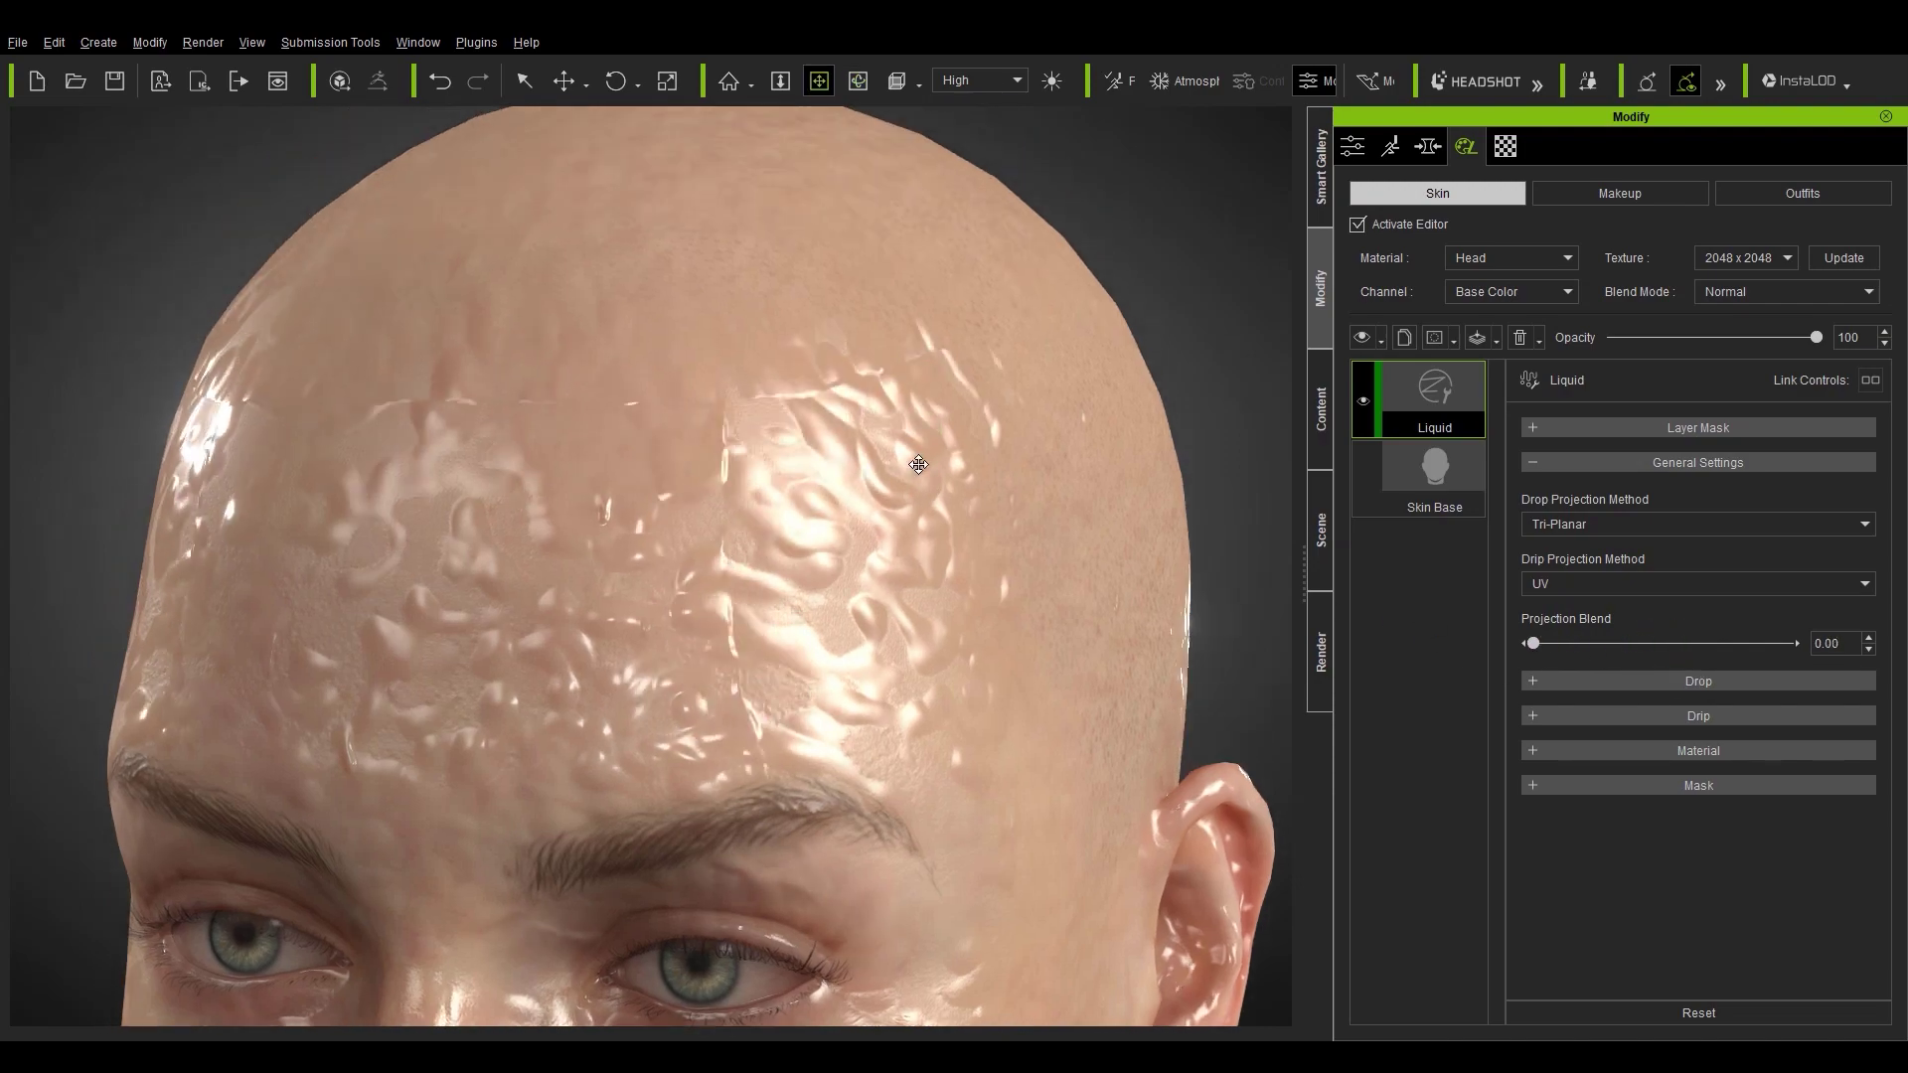
mouse_move(643, 550)
right_mouse_down()
mouse_move(971, 575)
mouse_move(626, 567)
right_mouse_up()
left_click_drag(1536, 644, 1615, 644)
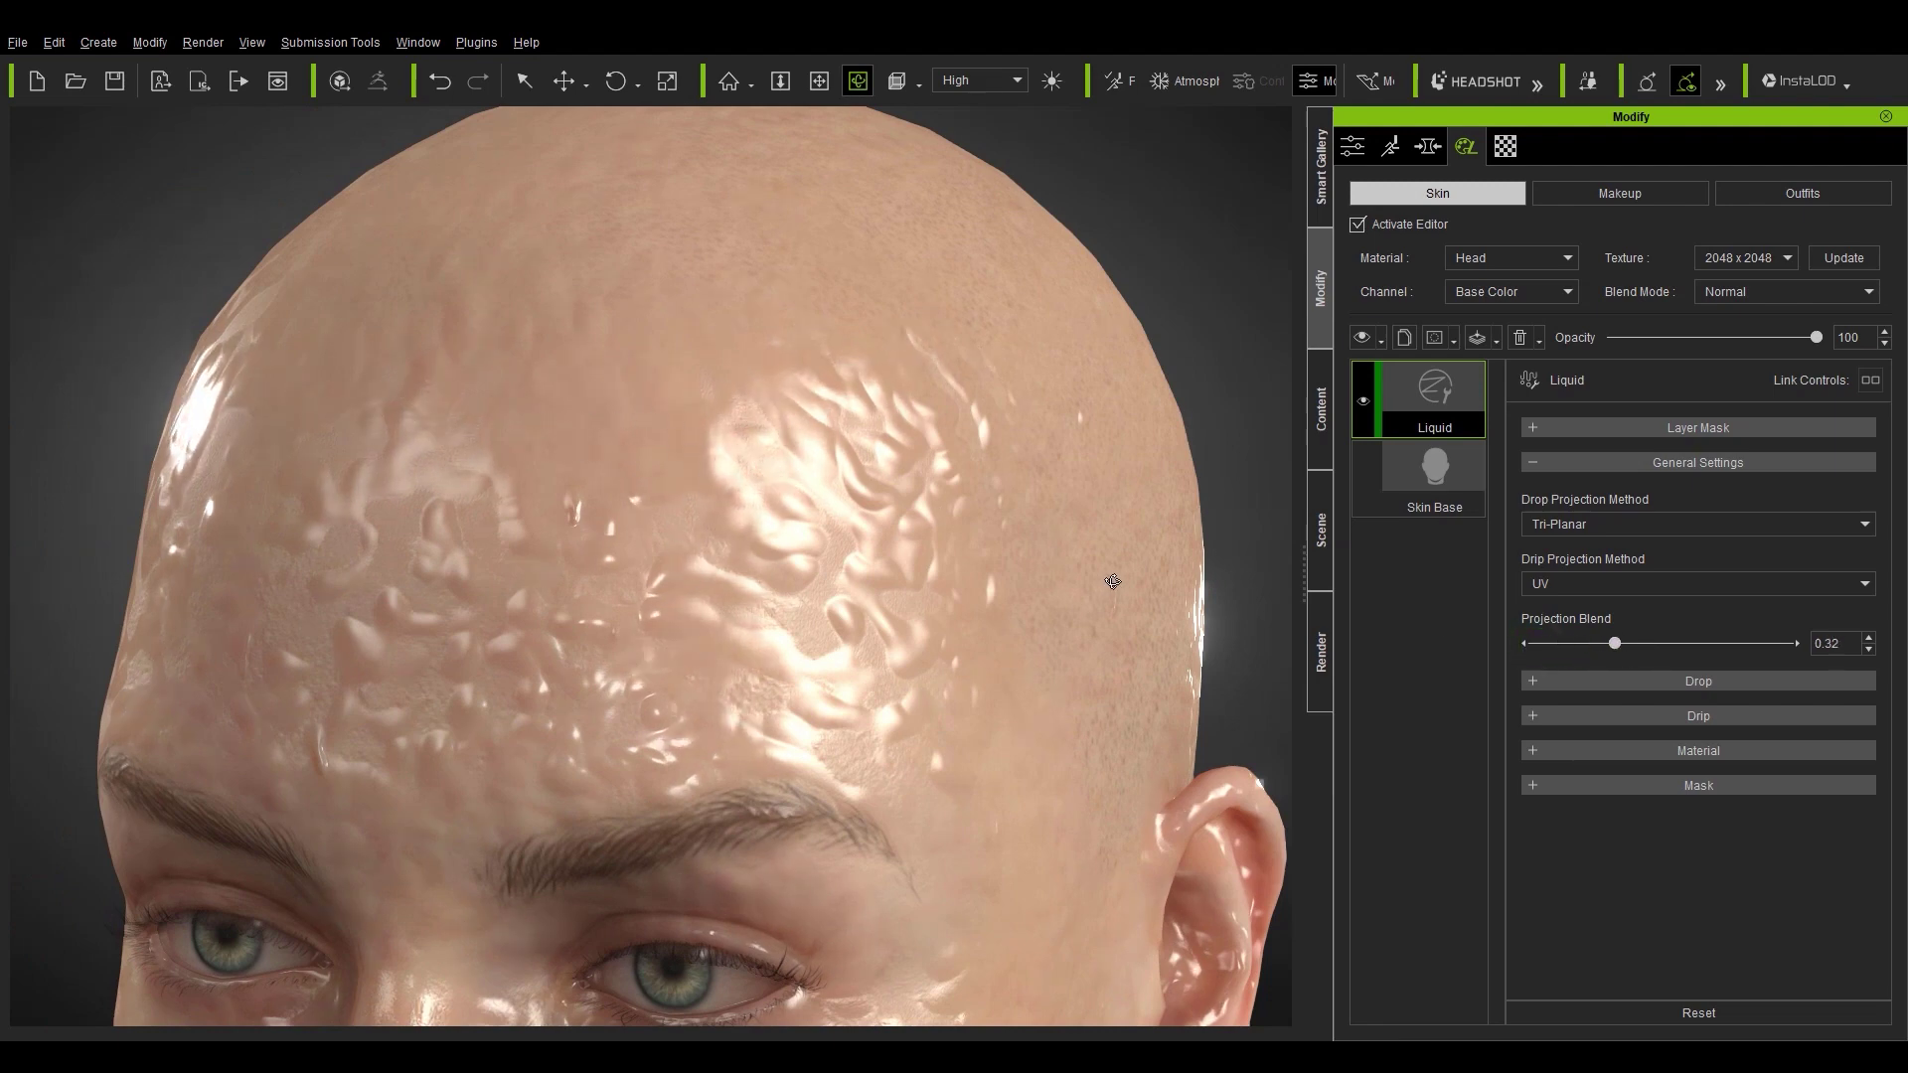
Collapse the liquid's General Settings.
left_click(1533, 463)
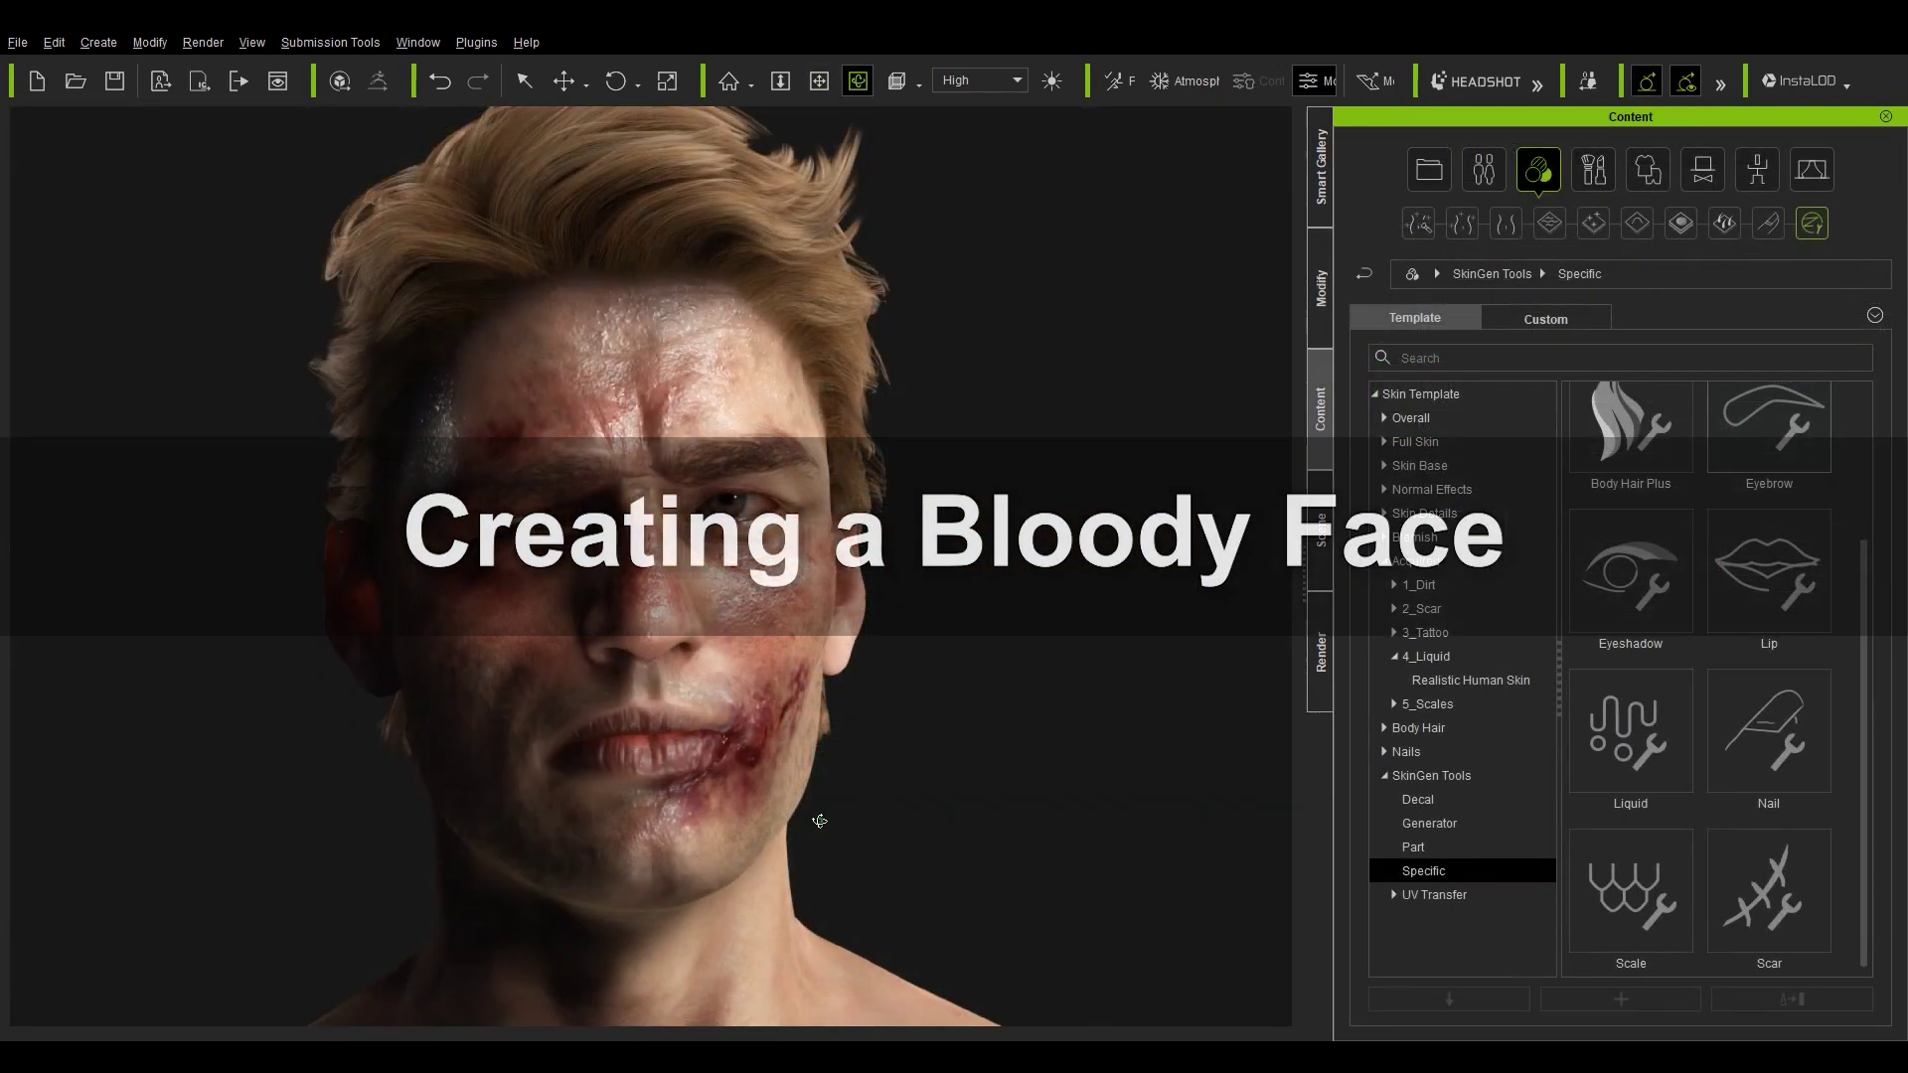
Apply the Liquid tool from the SkinGen Specific tools to the bruised male character's head.
left_click_drag(820, 821, 891, 844)
right_click_drag(892, 844, 777, 854)
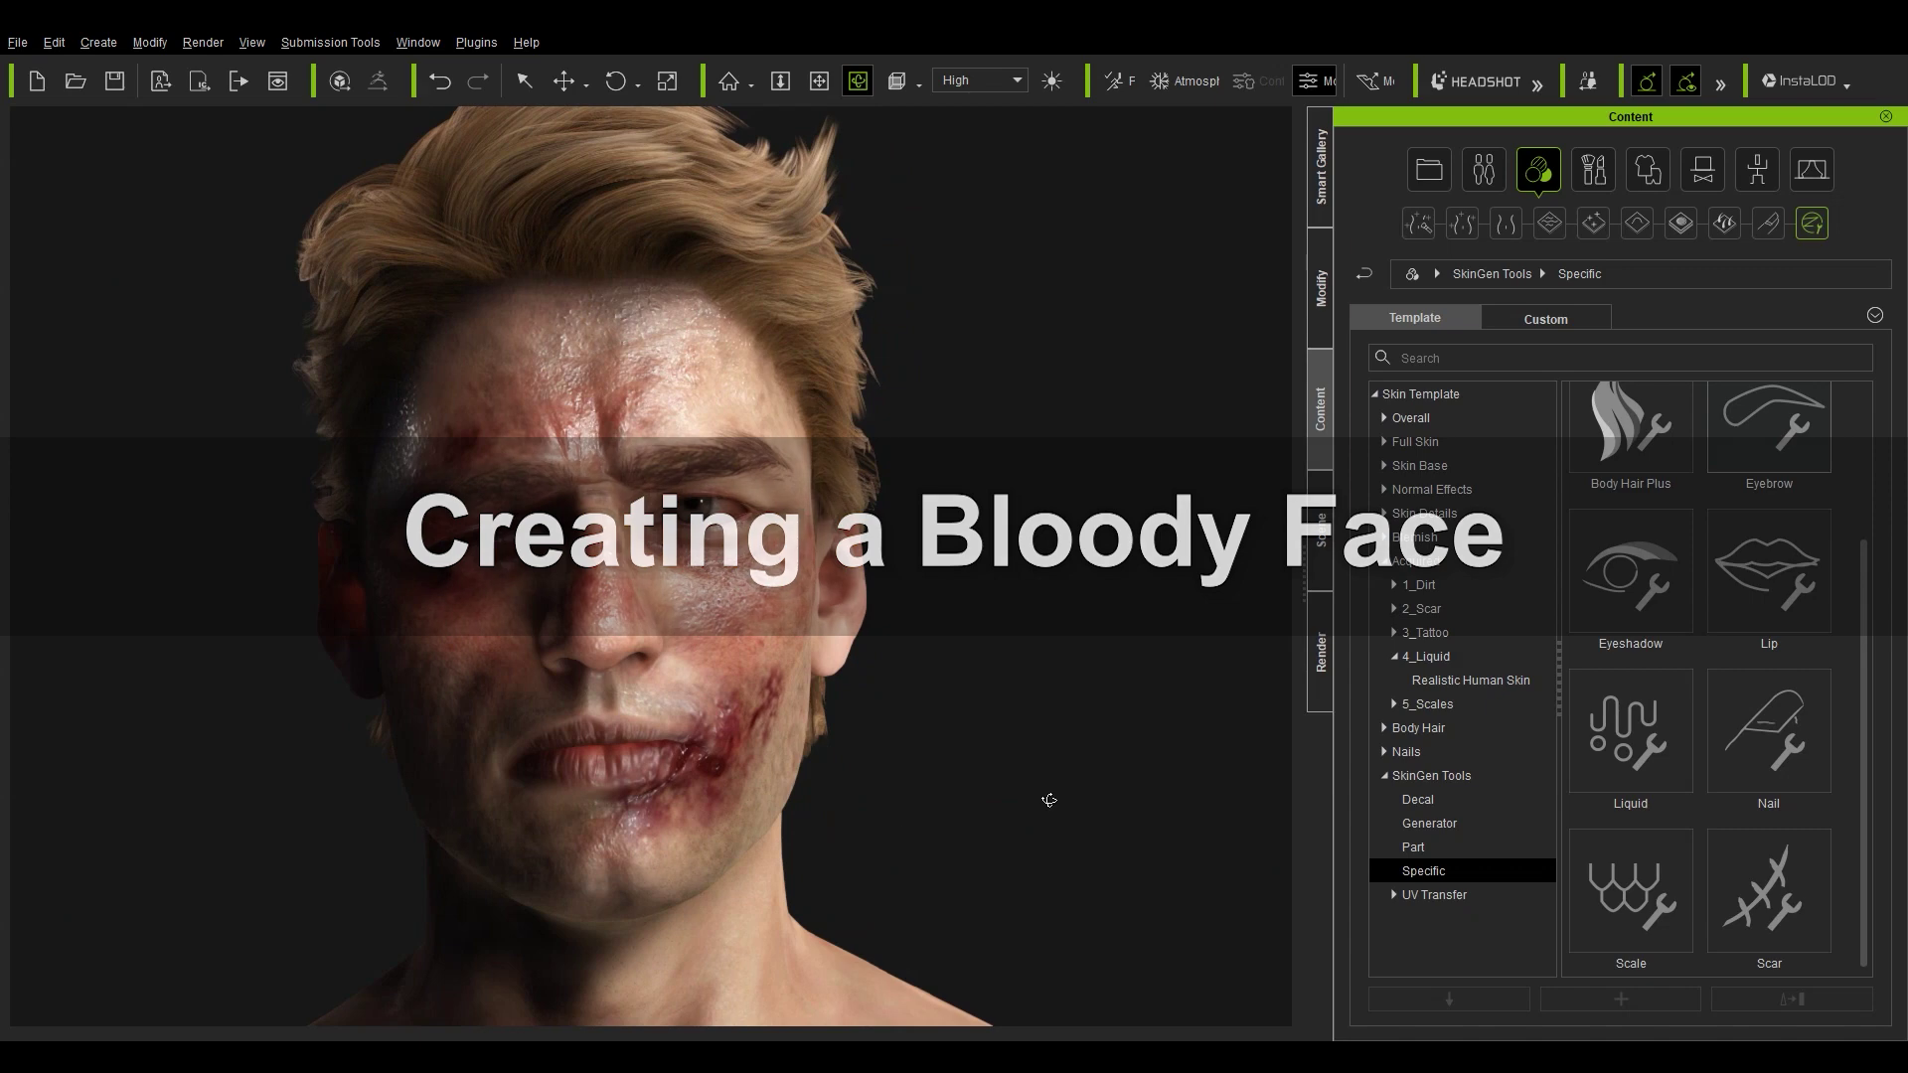
left_click_drag(1686, 733, 881, 530)
left_click(648, 443)
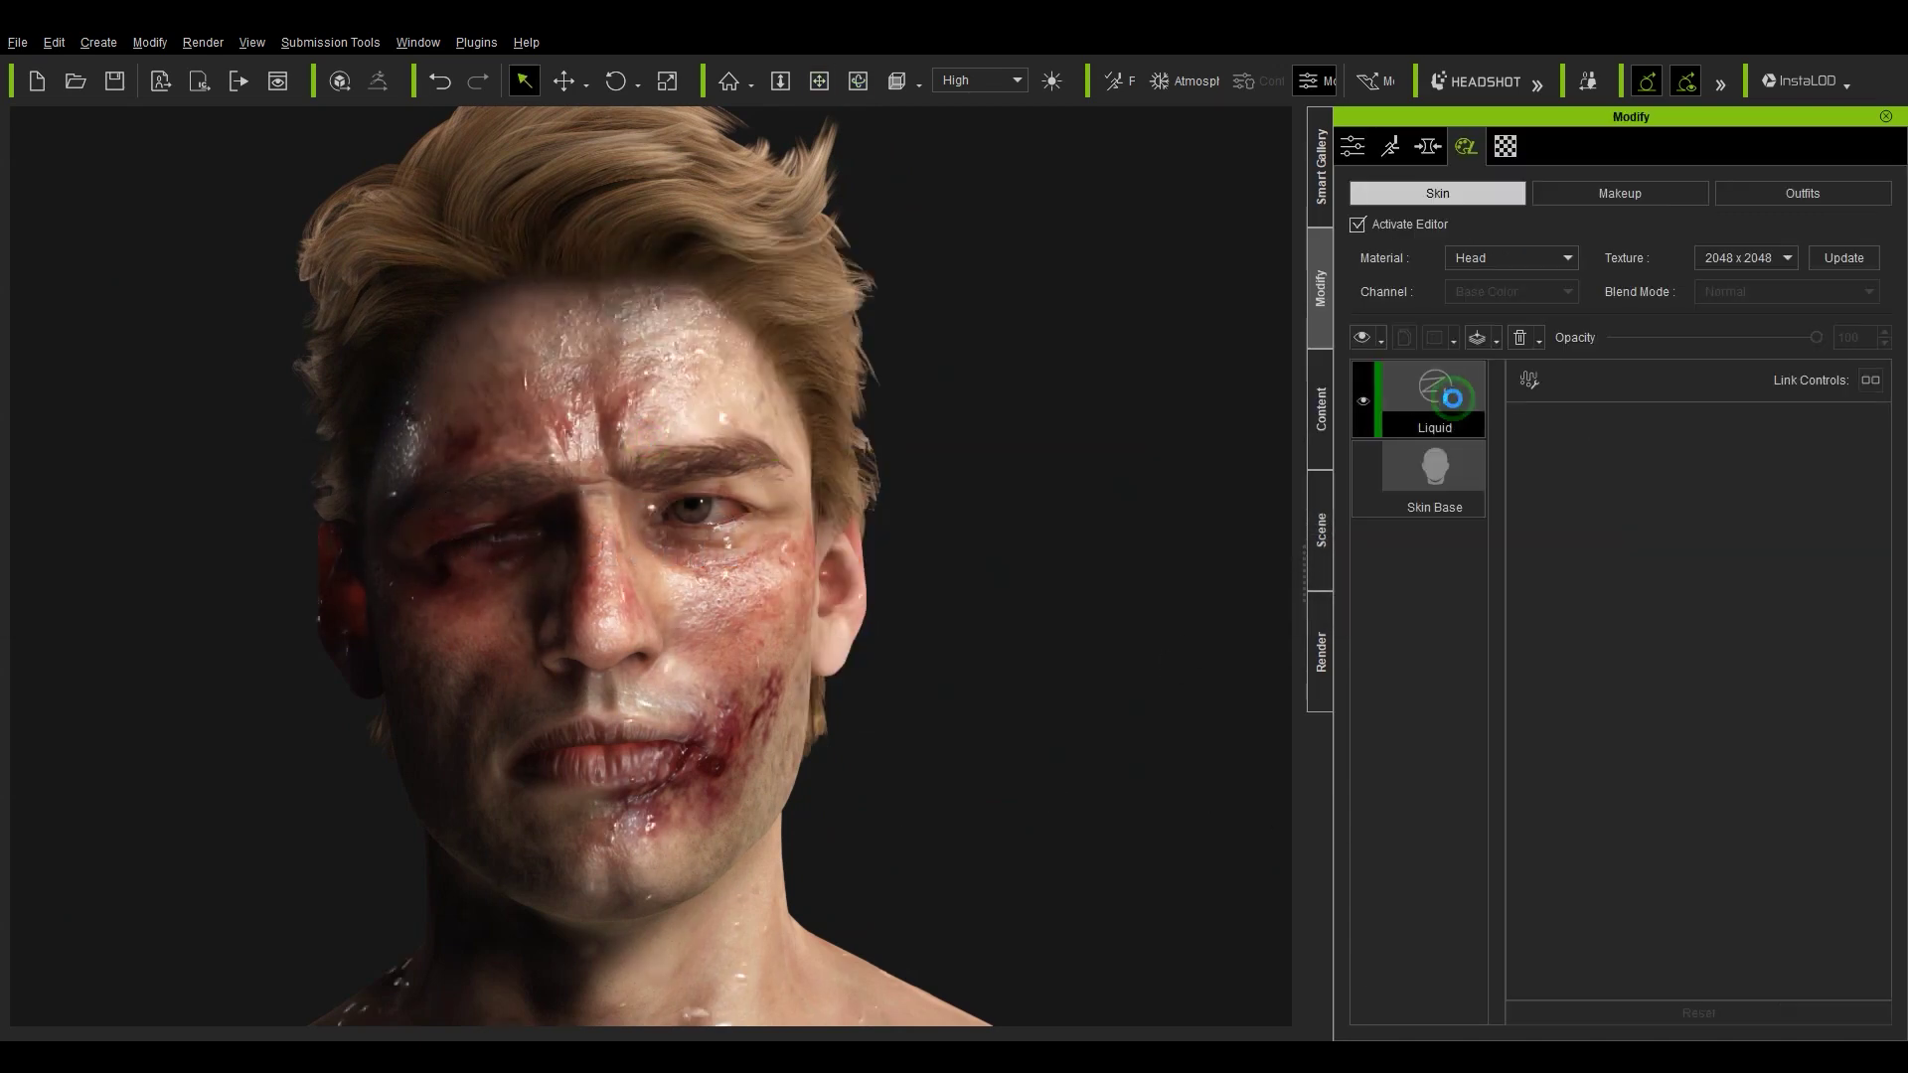
Set the liquid material's Color Type to Duo Color and change its Primary Color to dark red.
left_click(1697, 567)
scroll(1631, 496, "down", 2)
left_click(1630, 508)
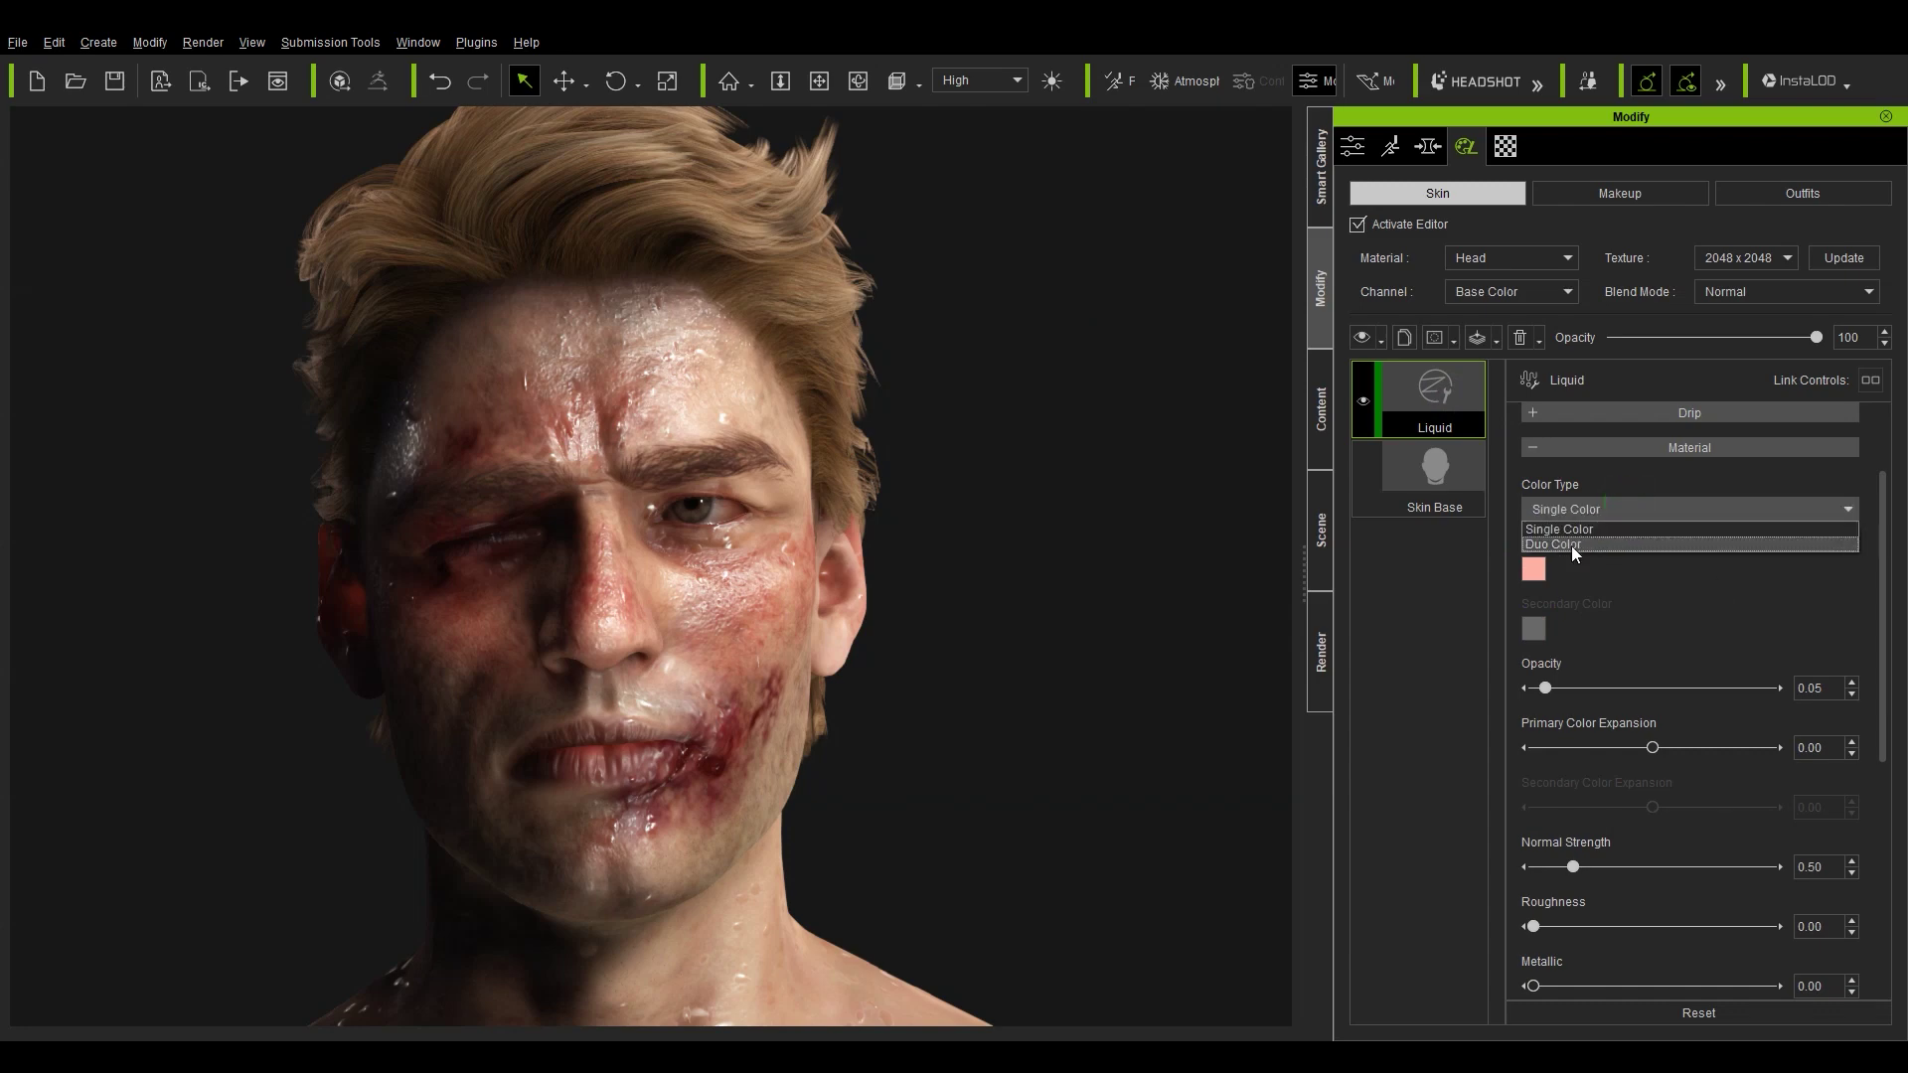
left_click(1571, 542)
scroll(1888, 563, "down", 1)
left_click(1532, 489)
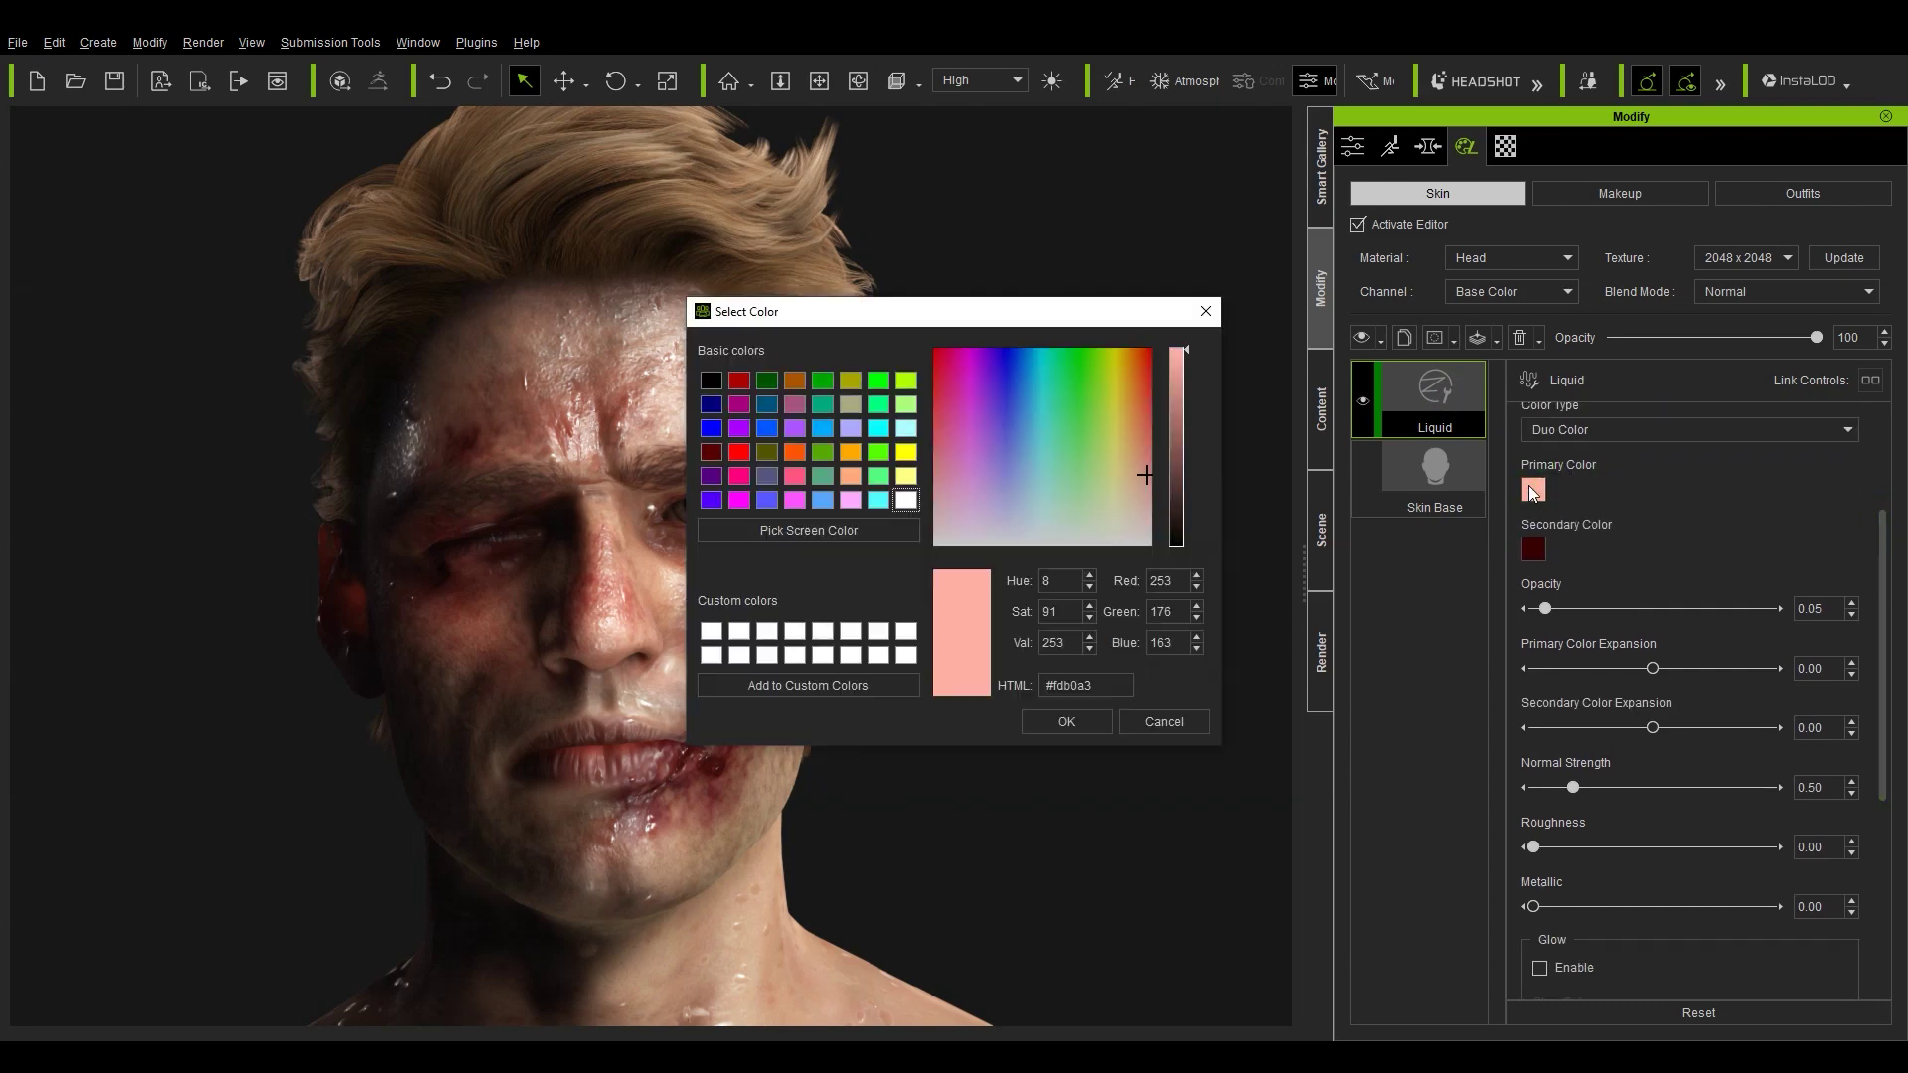
left_click(734, 386)
left_click_drag(1184, 415, 1184, 444)
left_click(1106, 723)
Raise the liquid material's Opacity to about 0.78 and Normal Strength to about 0.70, and collapse the Material settings.
left_click_drag(1884, 515, 1884, 527)
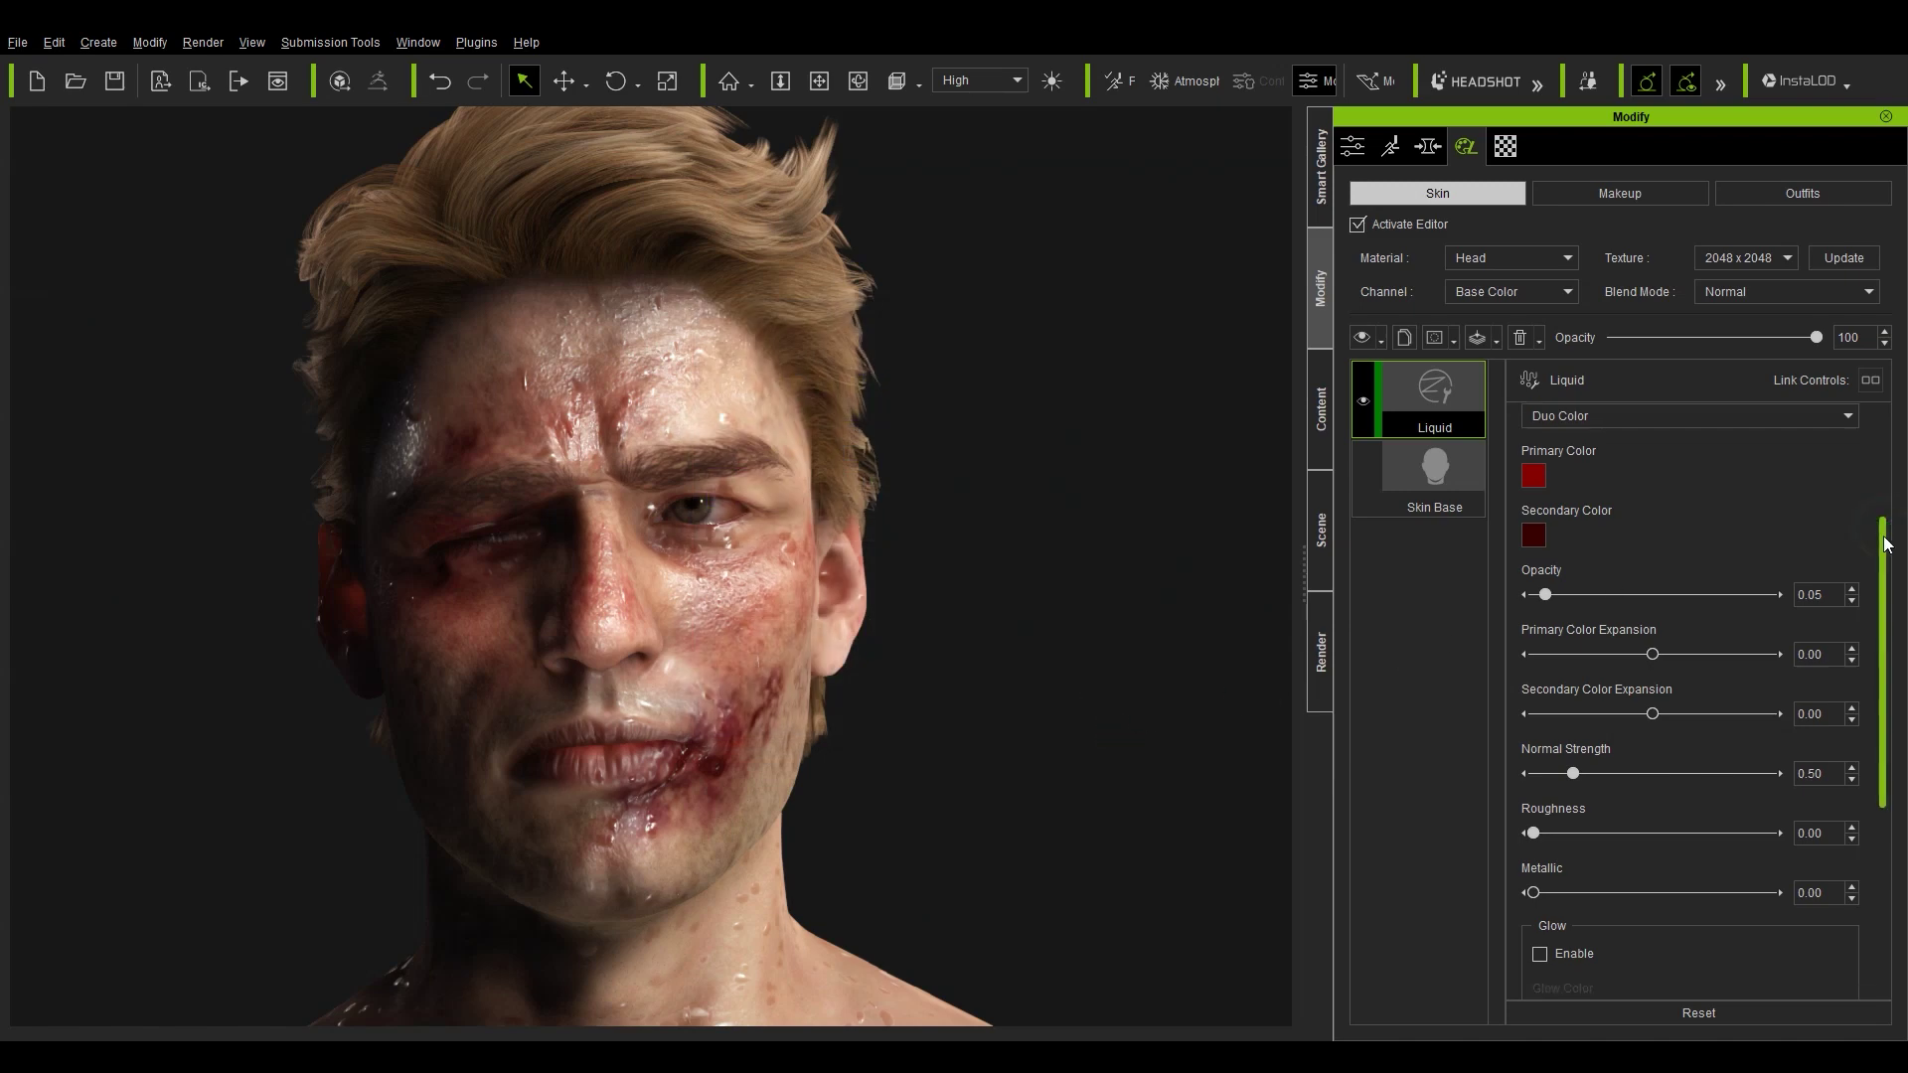
left_click_drag(1546, 590, 1720, 594)
scroll(939, 595, "up", 3)
middle_click_drag(939, 595, 1135, 620)
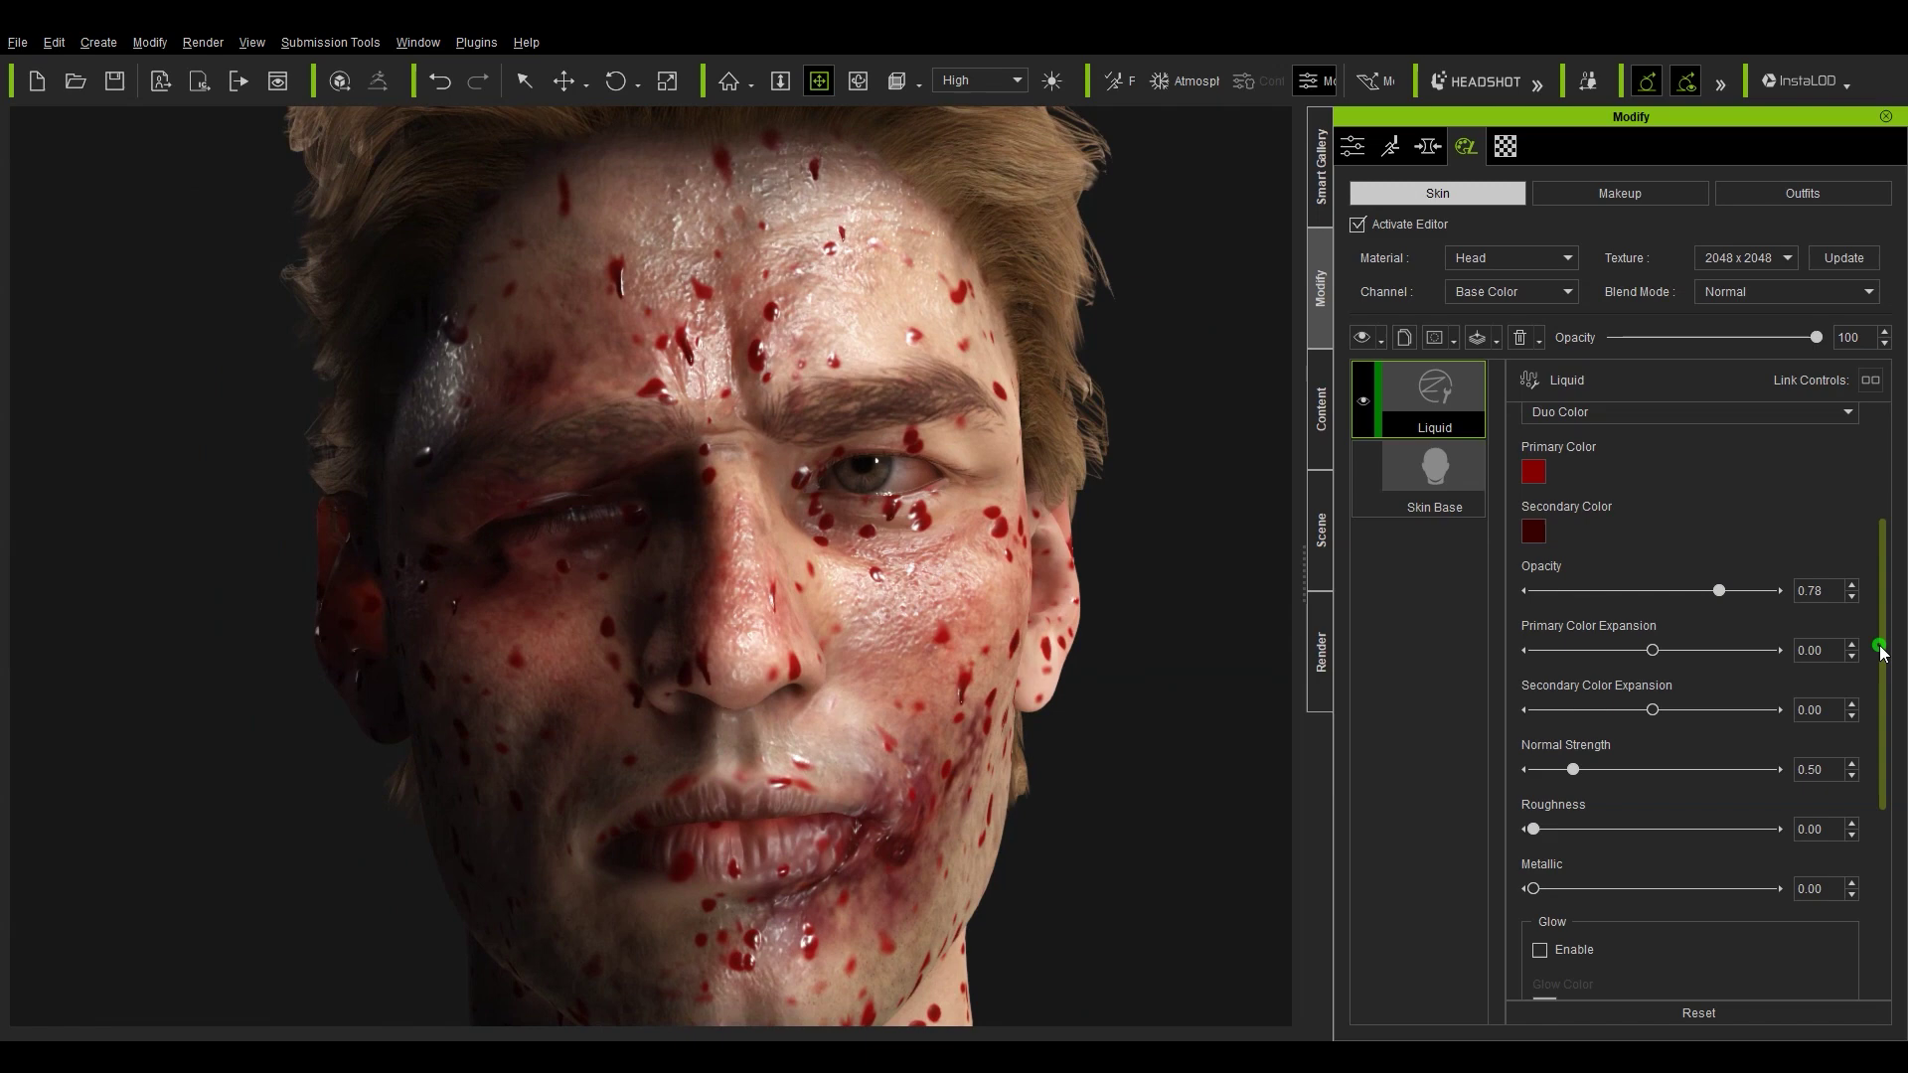
left_click_drag(1881, 650, 1881, 707)
left_click(1573, 654)
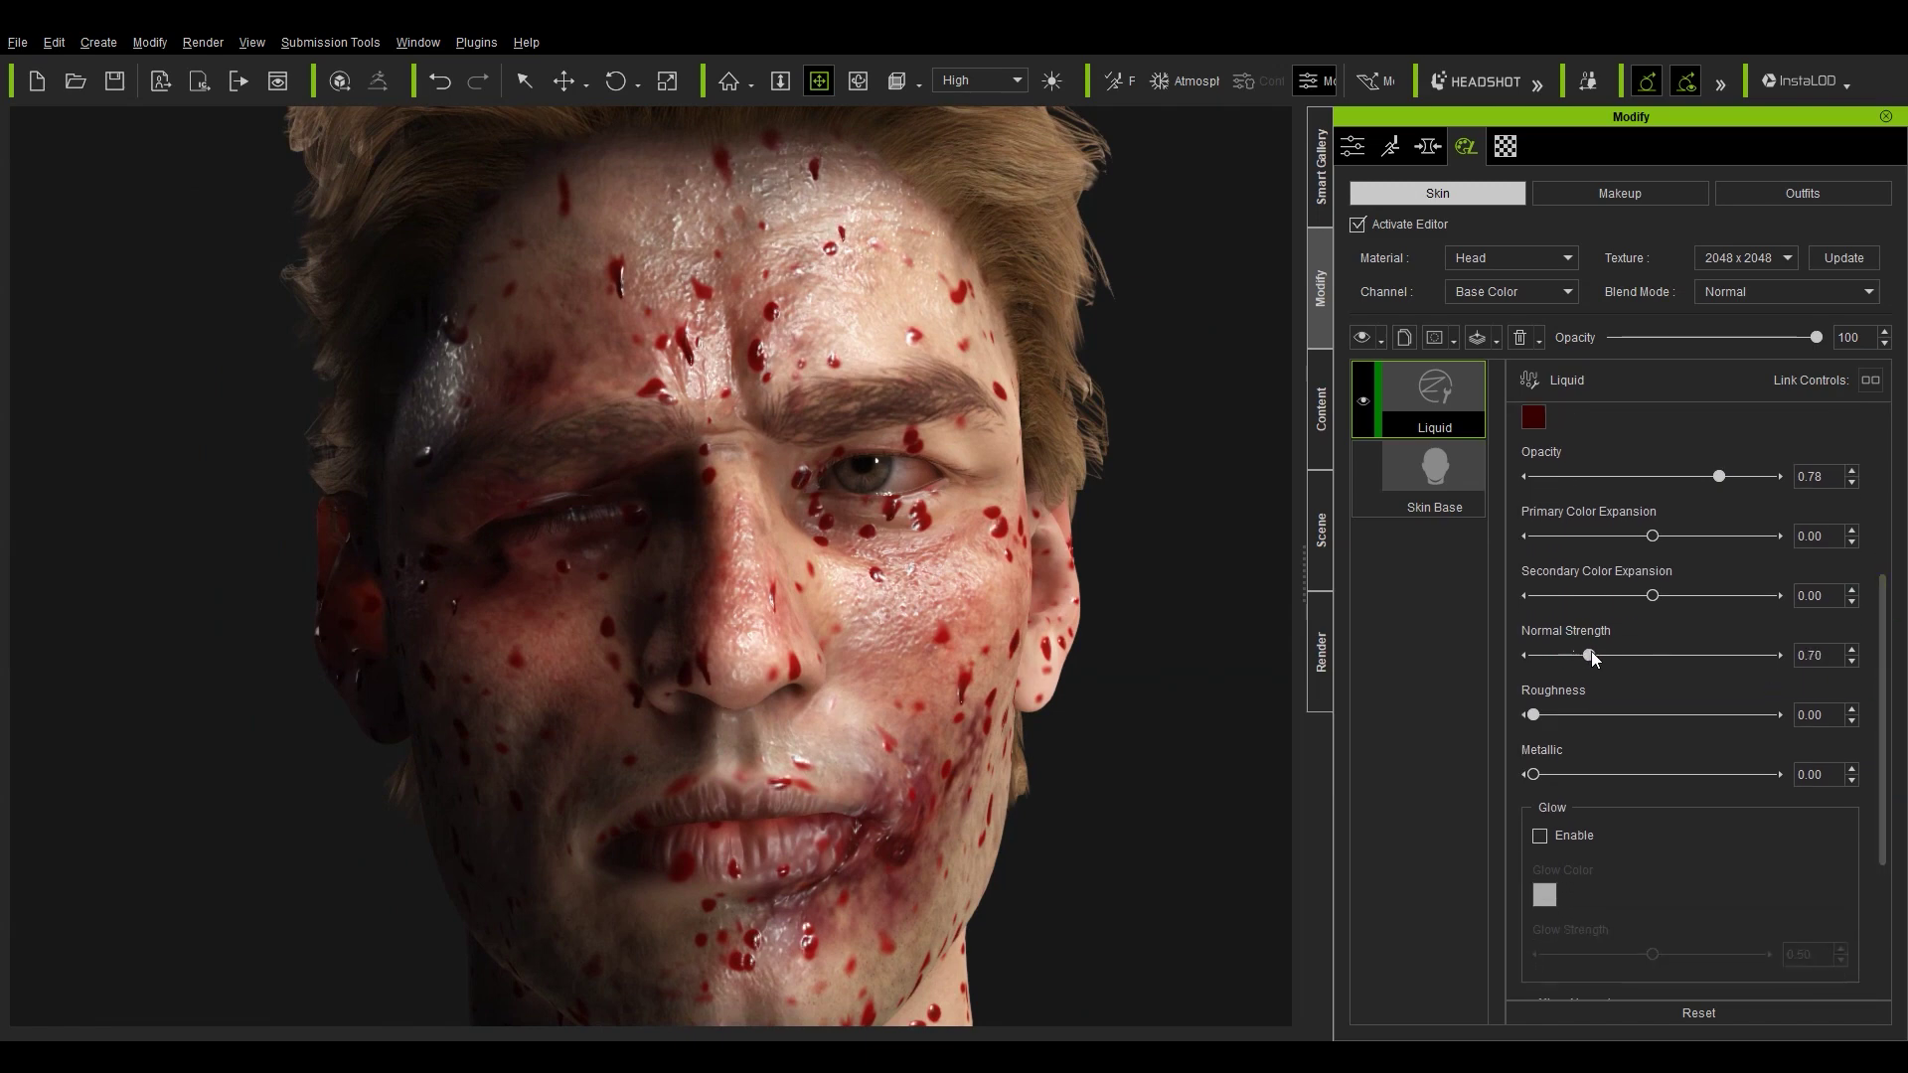
left_click_drag(1879, 725, 1846, 549)
left_click(1530, 569)
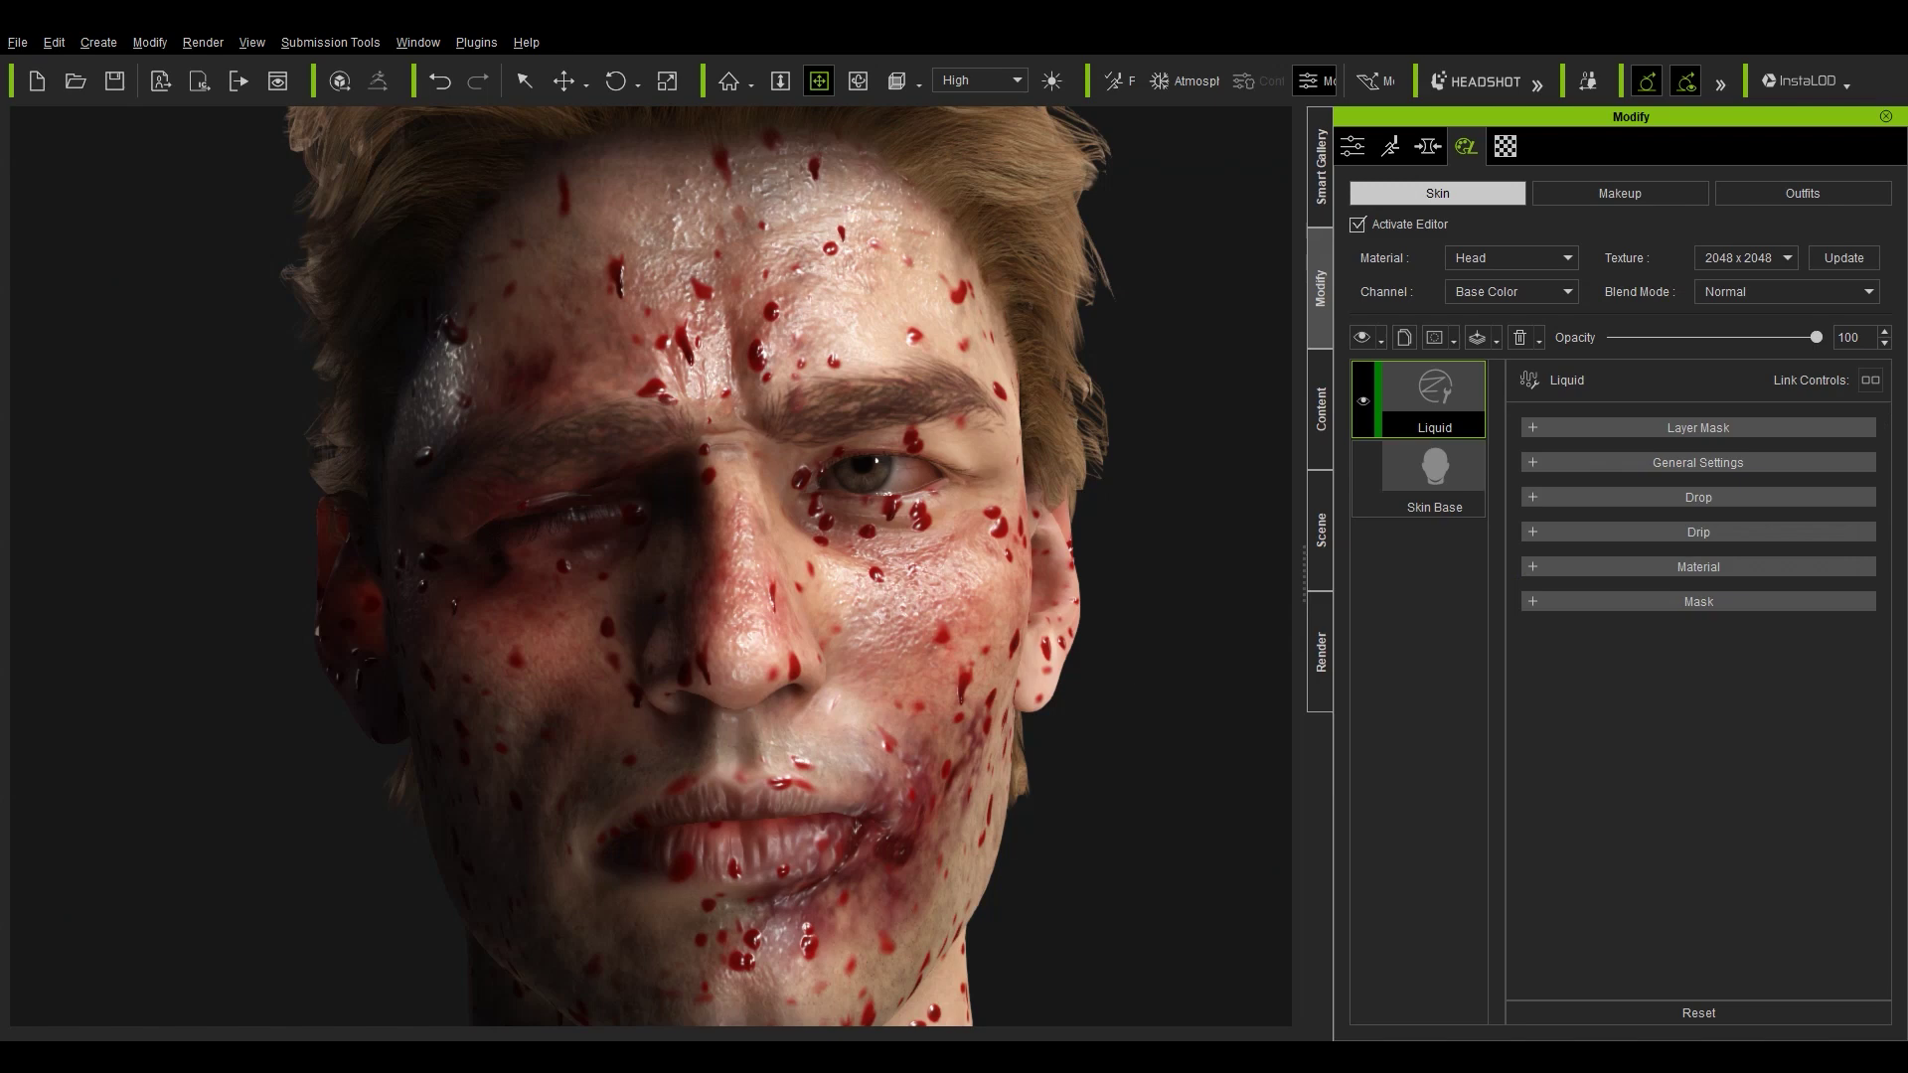
Switch the Drop effect's Pattern Type to Custom and load PM_Splash.jpg from the Desktop as its pattern.
left_click(1540, 497)
left_click(1570, 573)
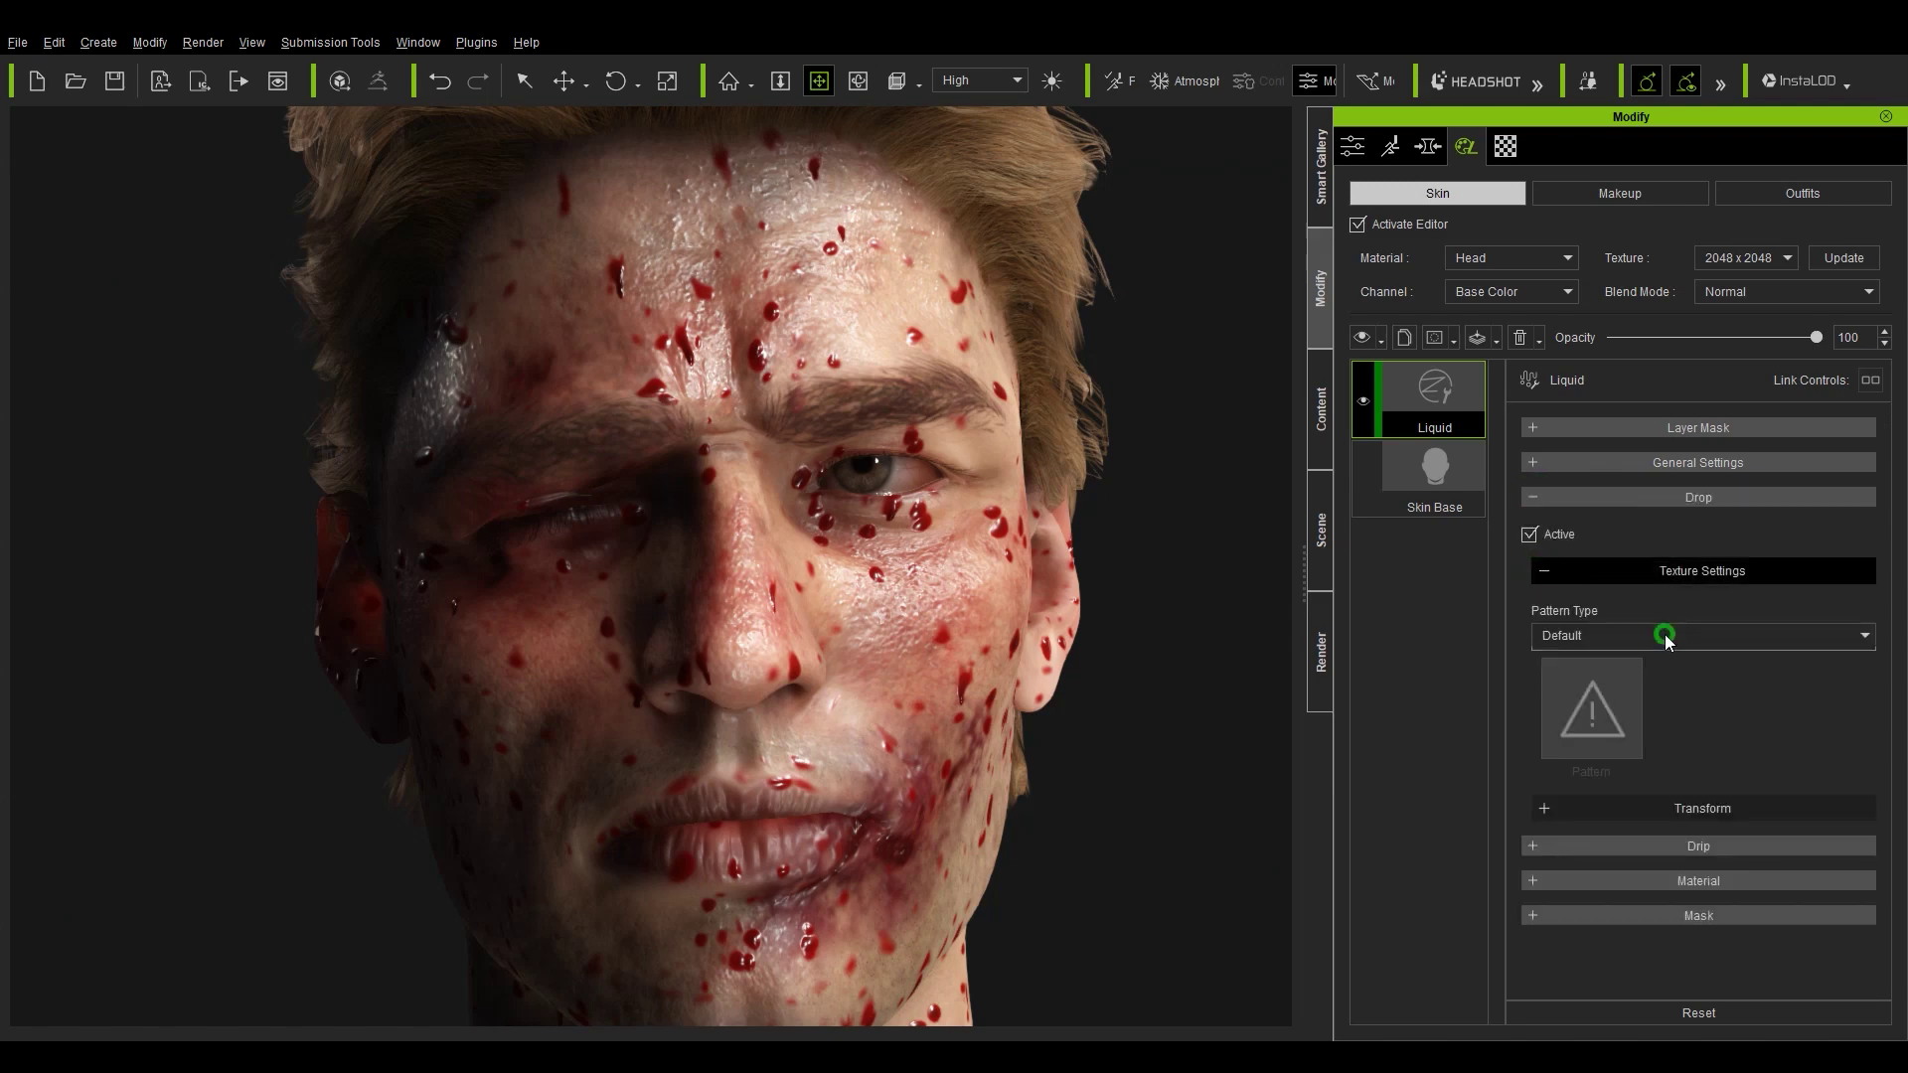
left_click(1665, 634)
left_click(1639, 674)
left_click(1591, 708)
left_click(434, 359)
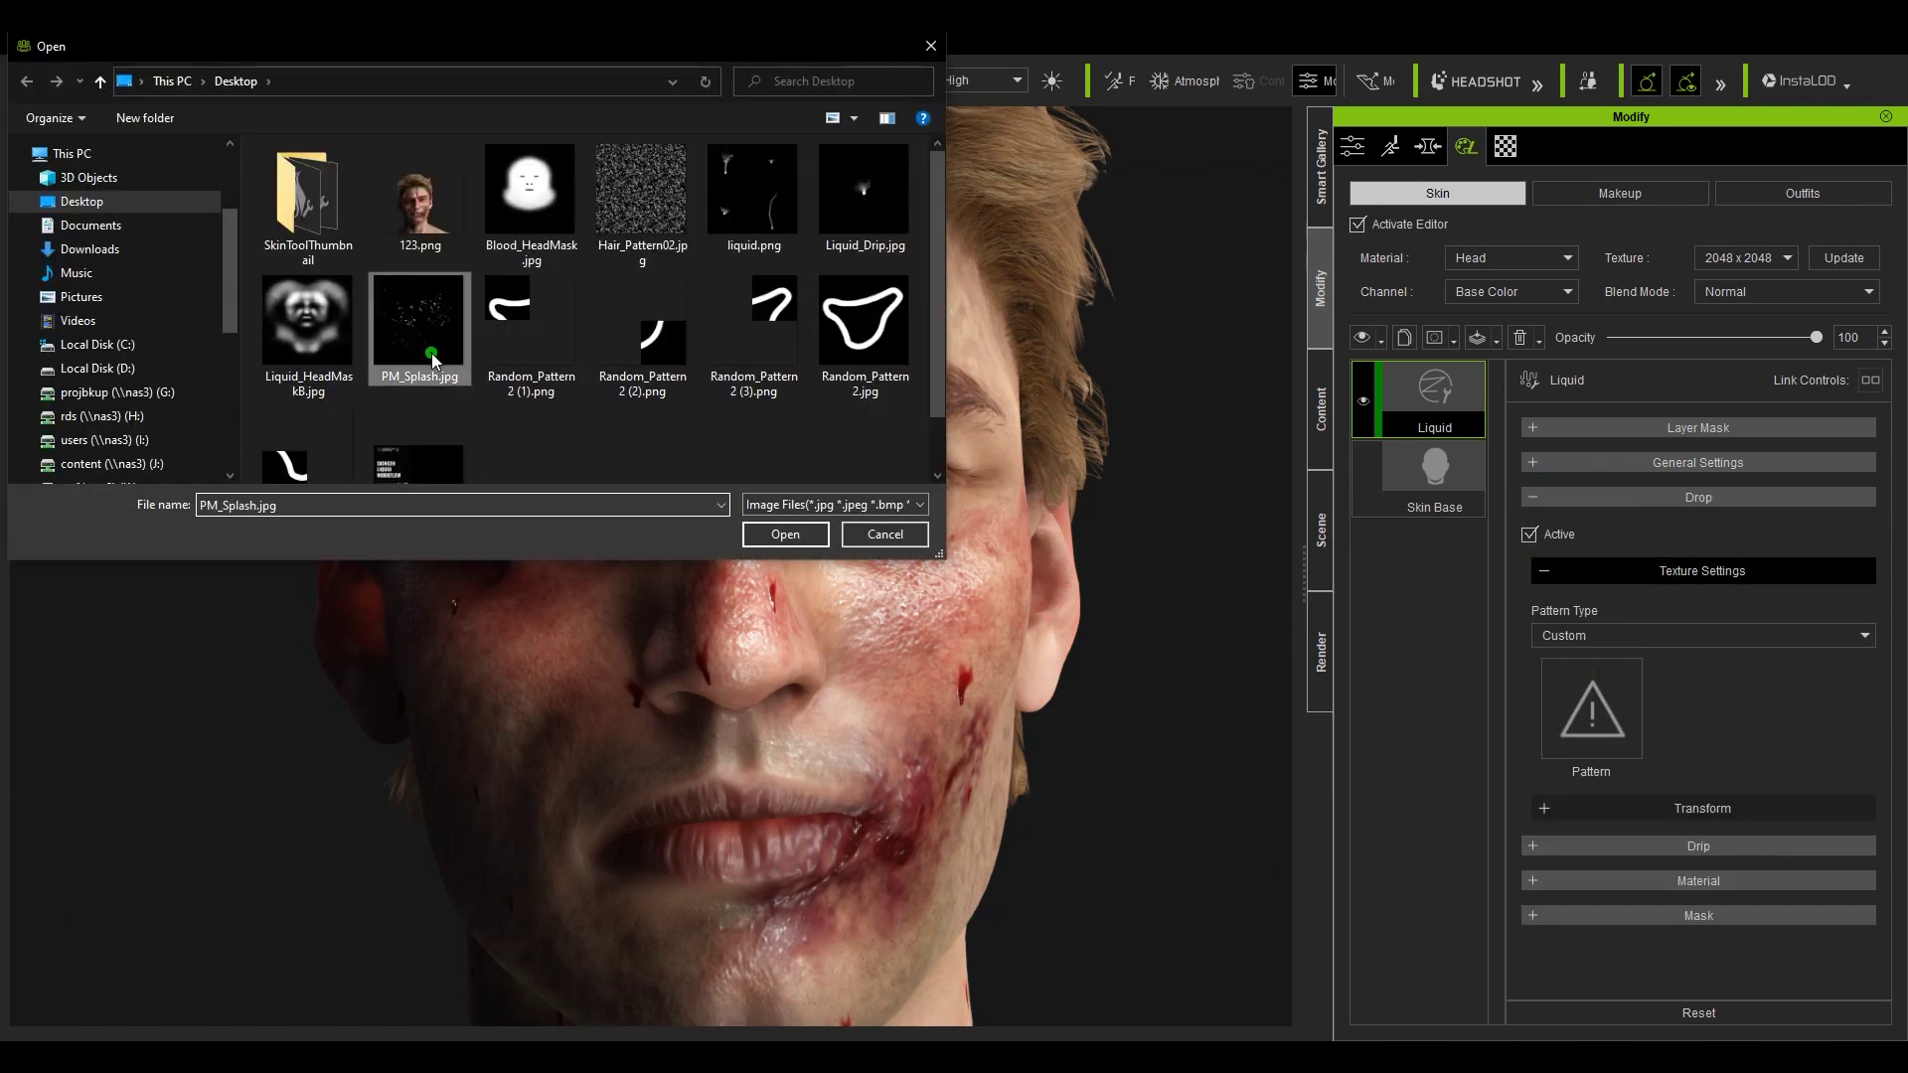
left_click(785, 533)
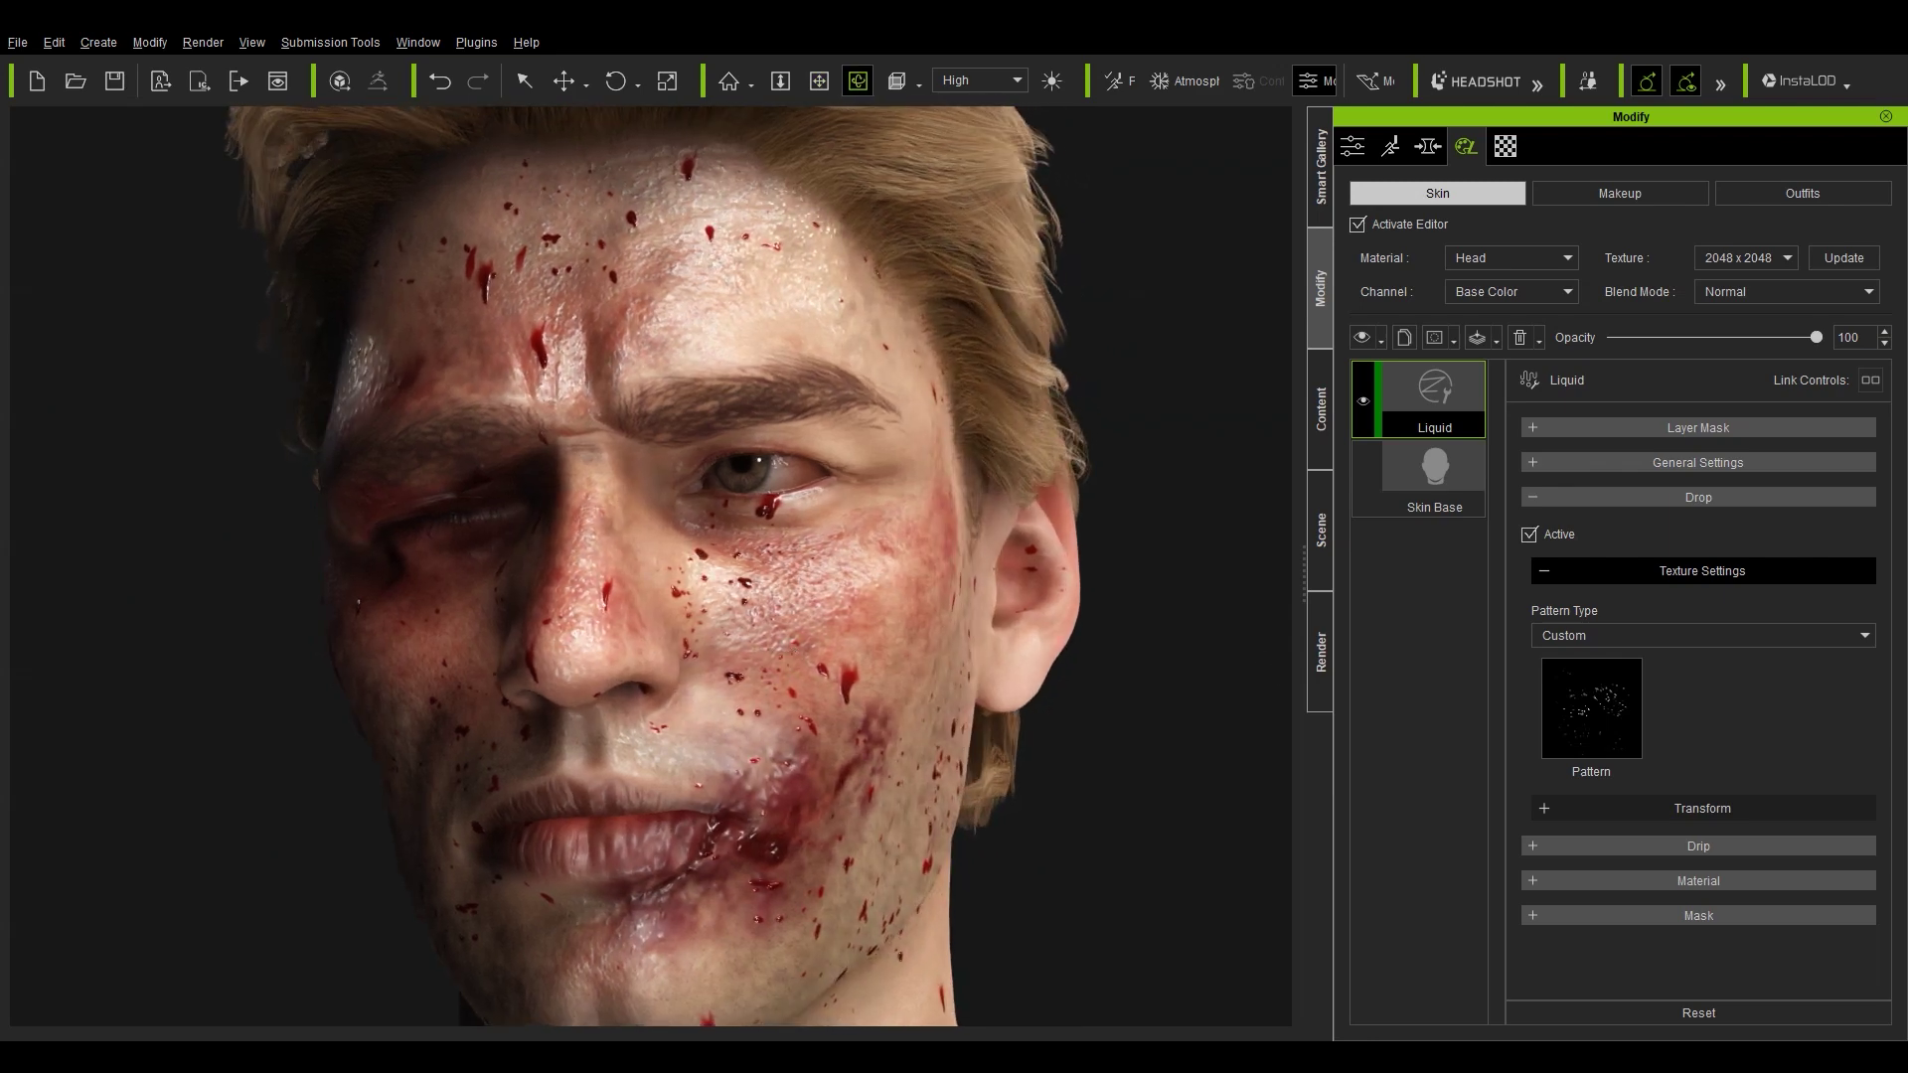
In the Drop effect's Transform settings, raise Amount to about 0.62 and Pattern Scale to about 254.
left_click(1703, 808)
scroll(1864, 680, "down", 5)
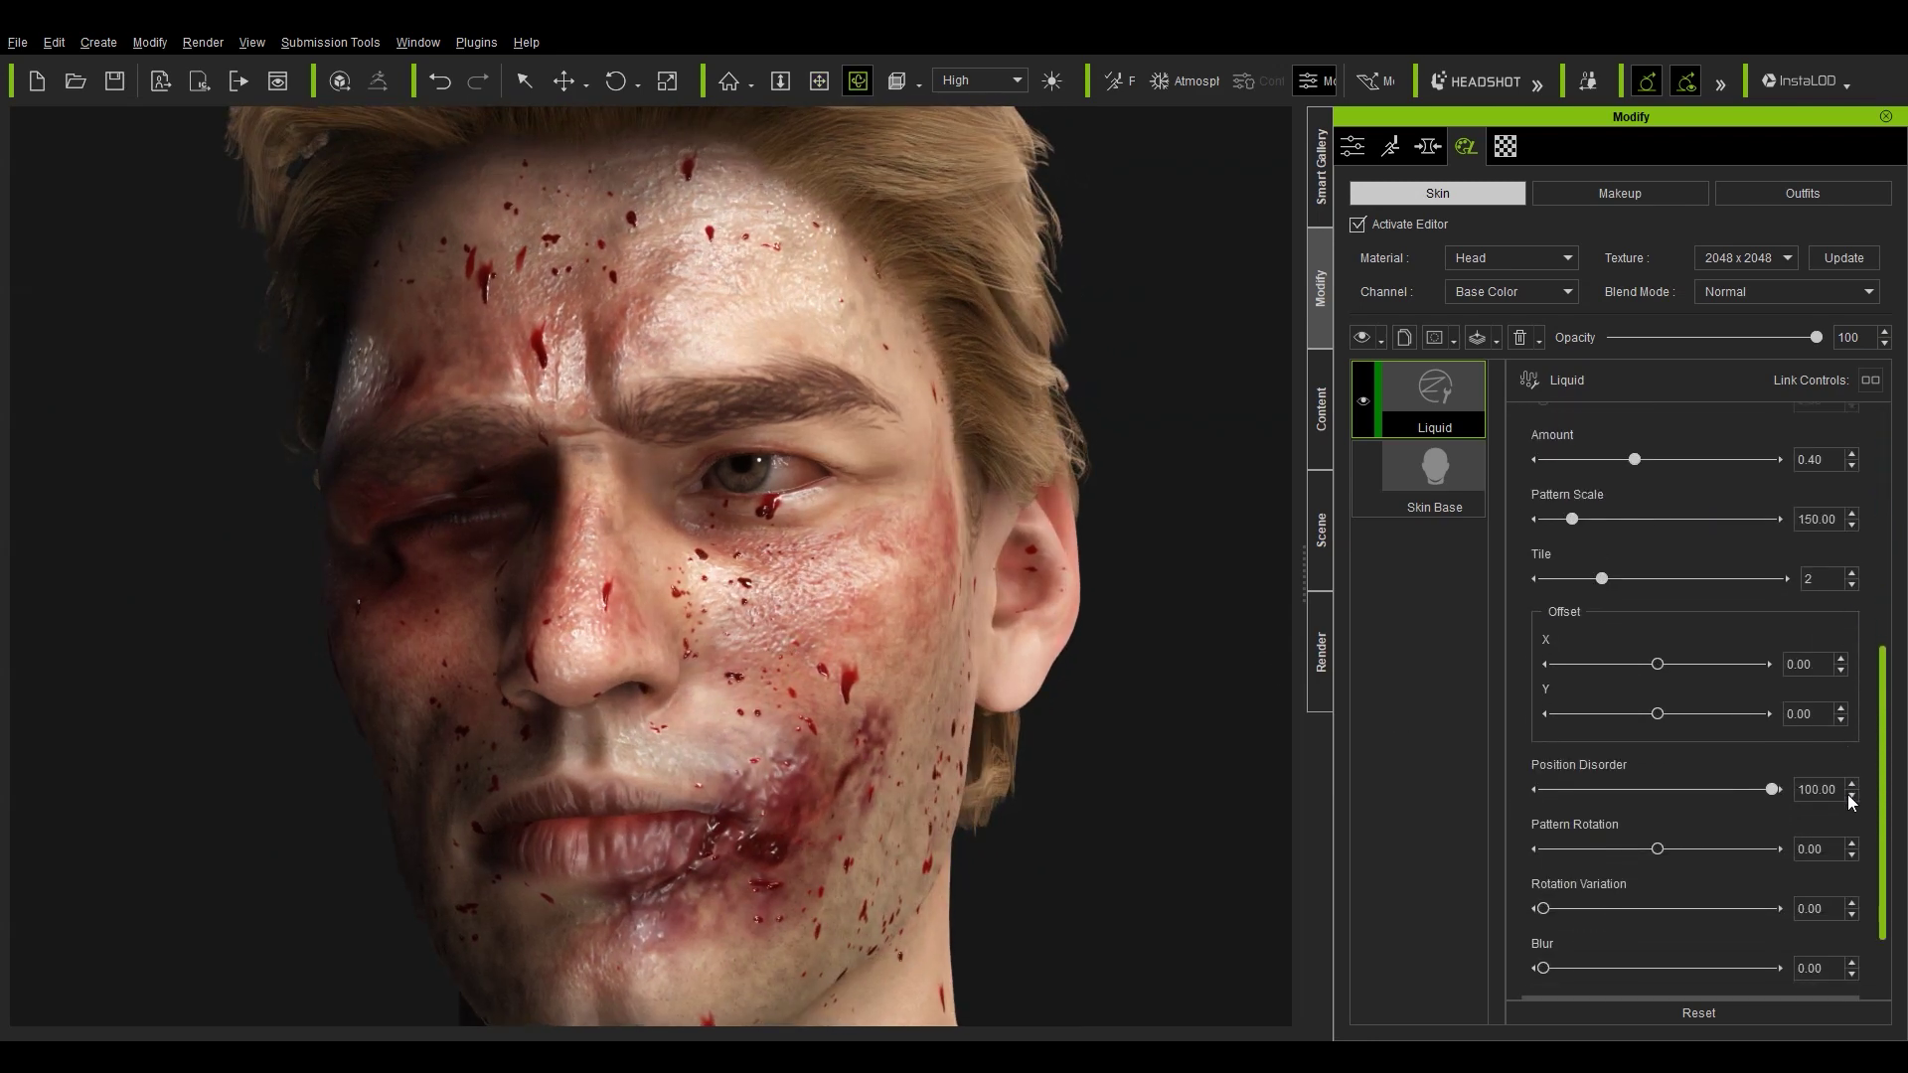
left_click_drag(1635, 459, 1686, 459)
left_click_drag(1572, 519, 1630, 515)
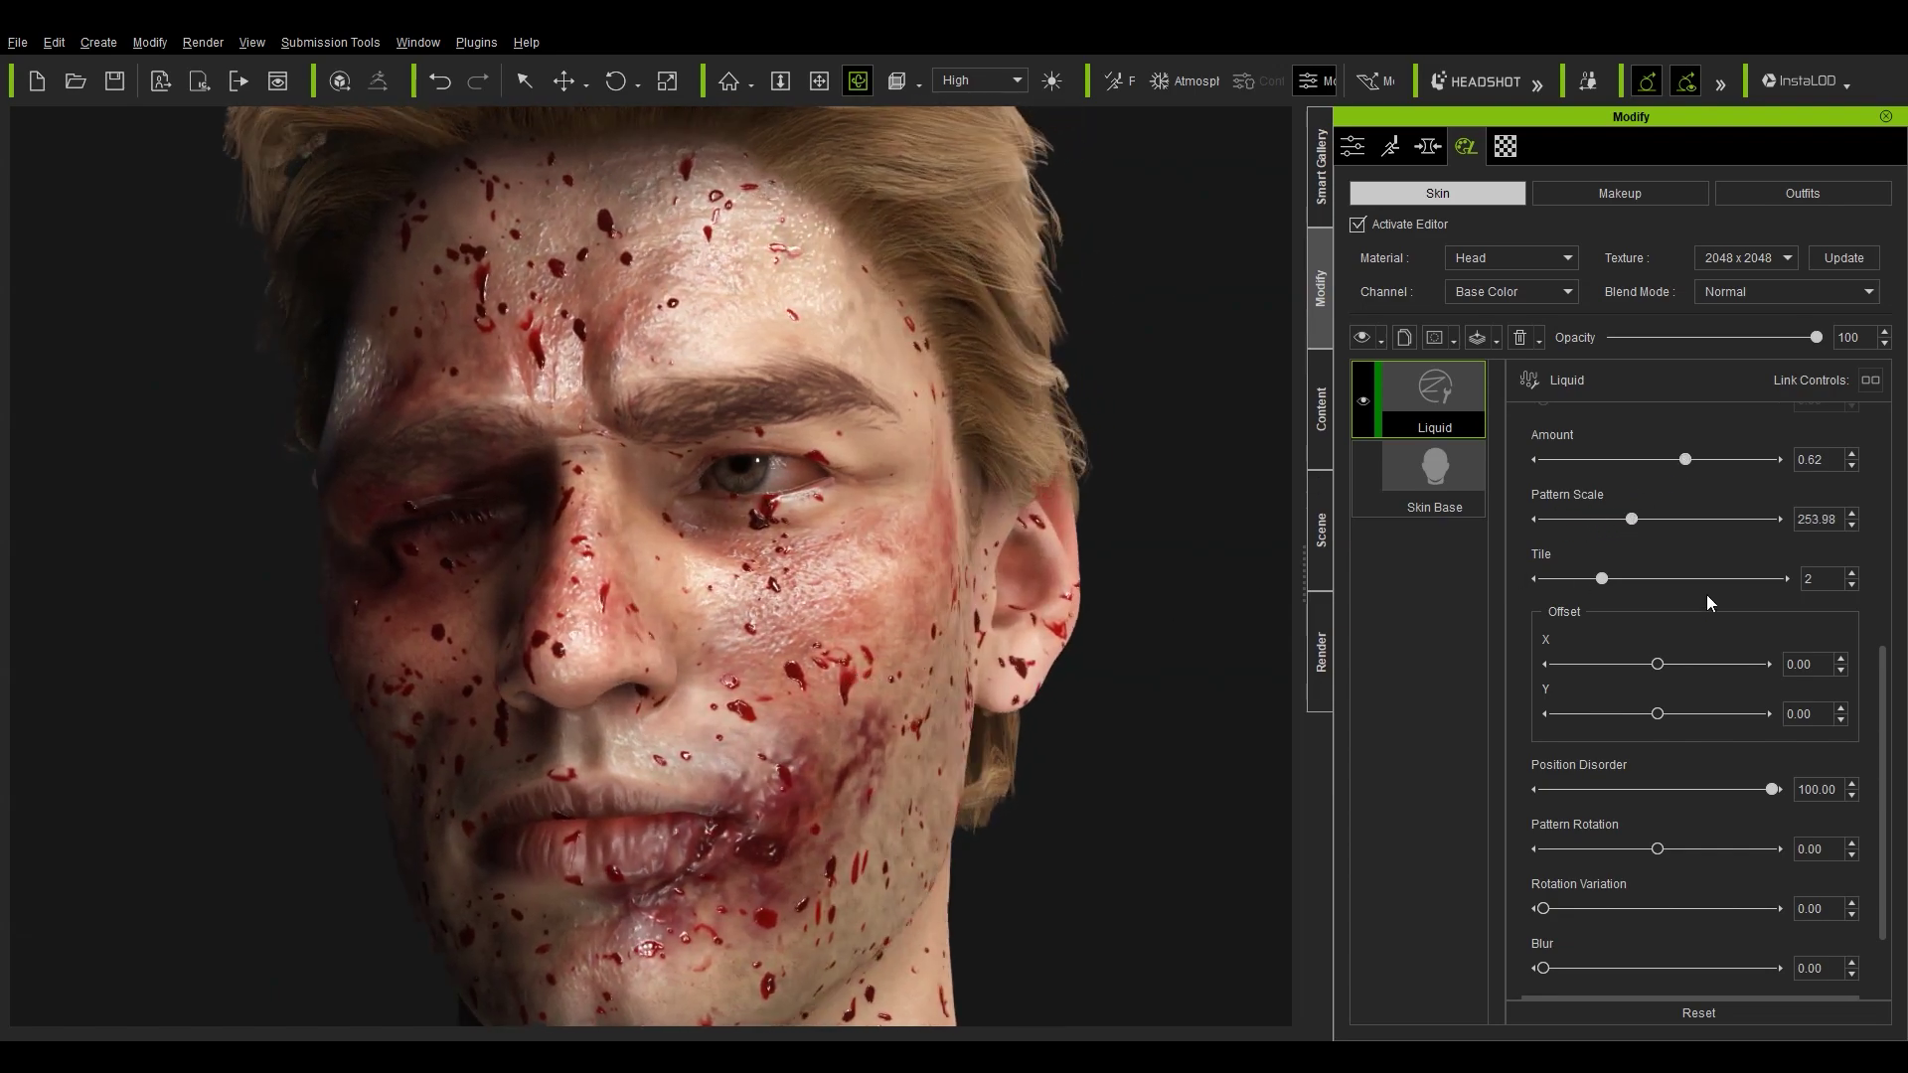
Lower the Drop effect's Position Disorder to about 14.6, set Rotation Variation to 1.00, and collapse the Drop settings.
scroll(1881, 656, "down", 1)
left_click_drag(1772, 743, 1580, 747)
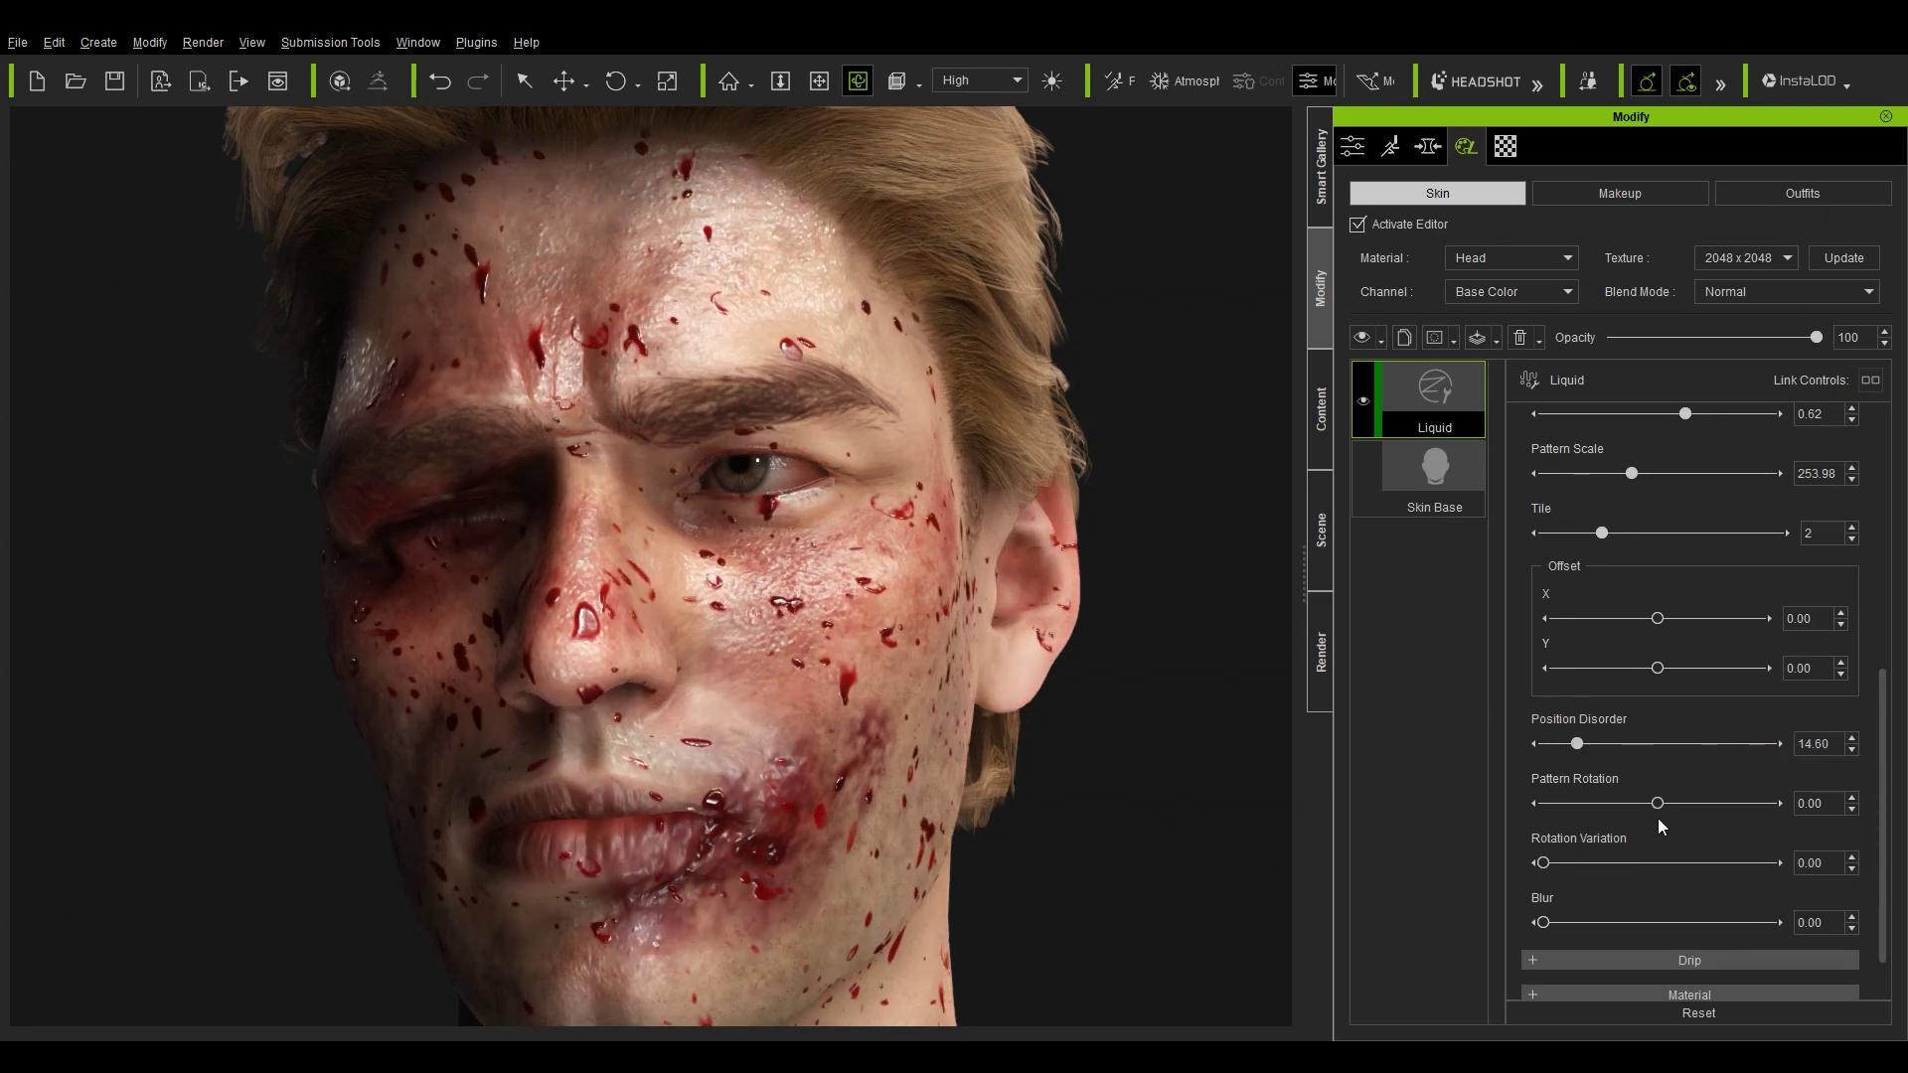
left_click_drag(1540, 862, 1779, 883)
left_click_drag(883, 736, 974, 745)
right_click_drag(974, 745, 869, 730)
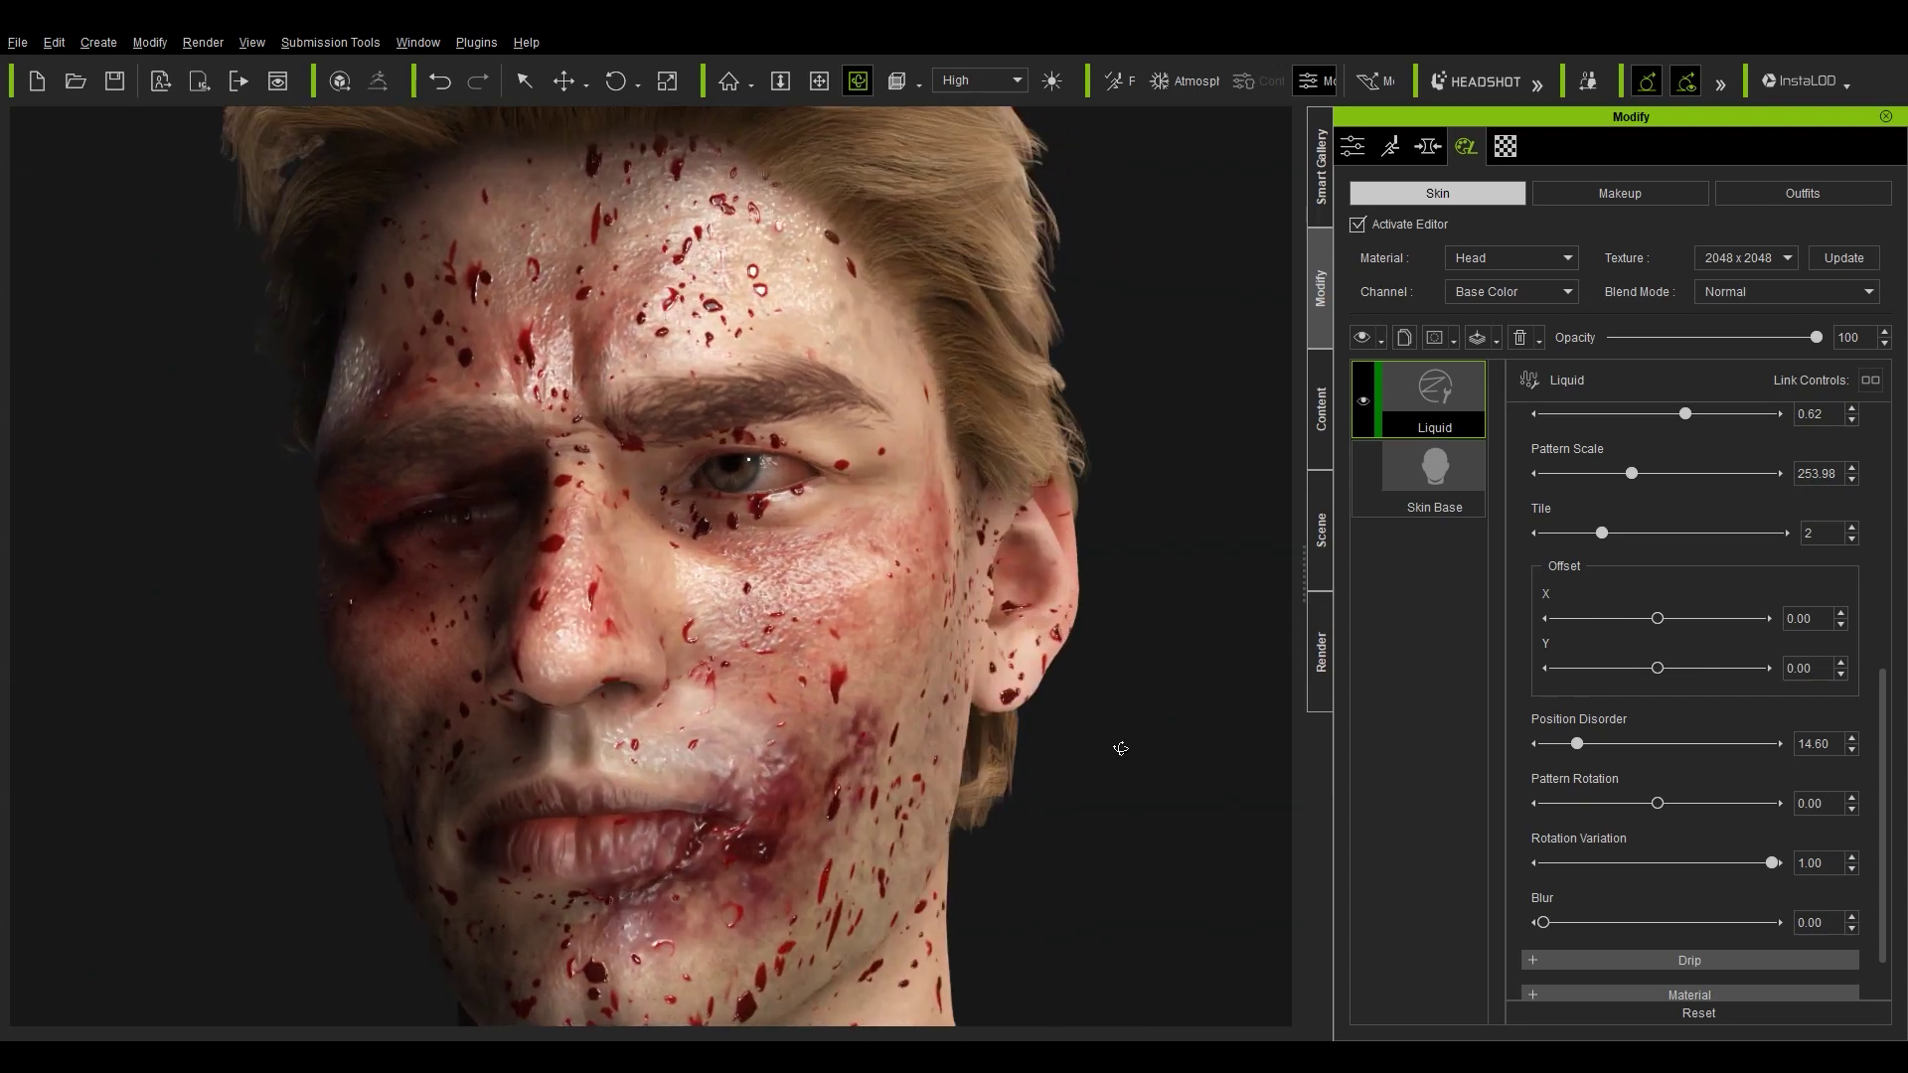
scroll(1572, 574, "up", 10)
left_click(1612, 460)
Set the Drip effect's Pattern Type to Use 2x2 Atlas and load liquid.png from the Desktop as its pattern.
left_click(1612, 530)
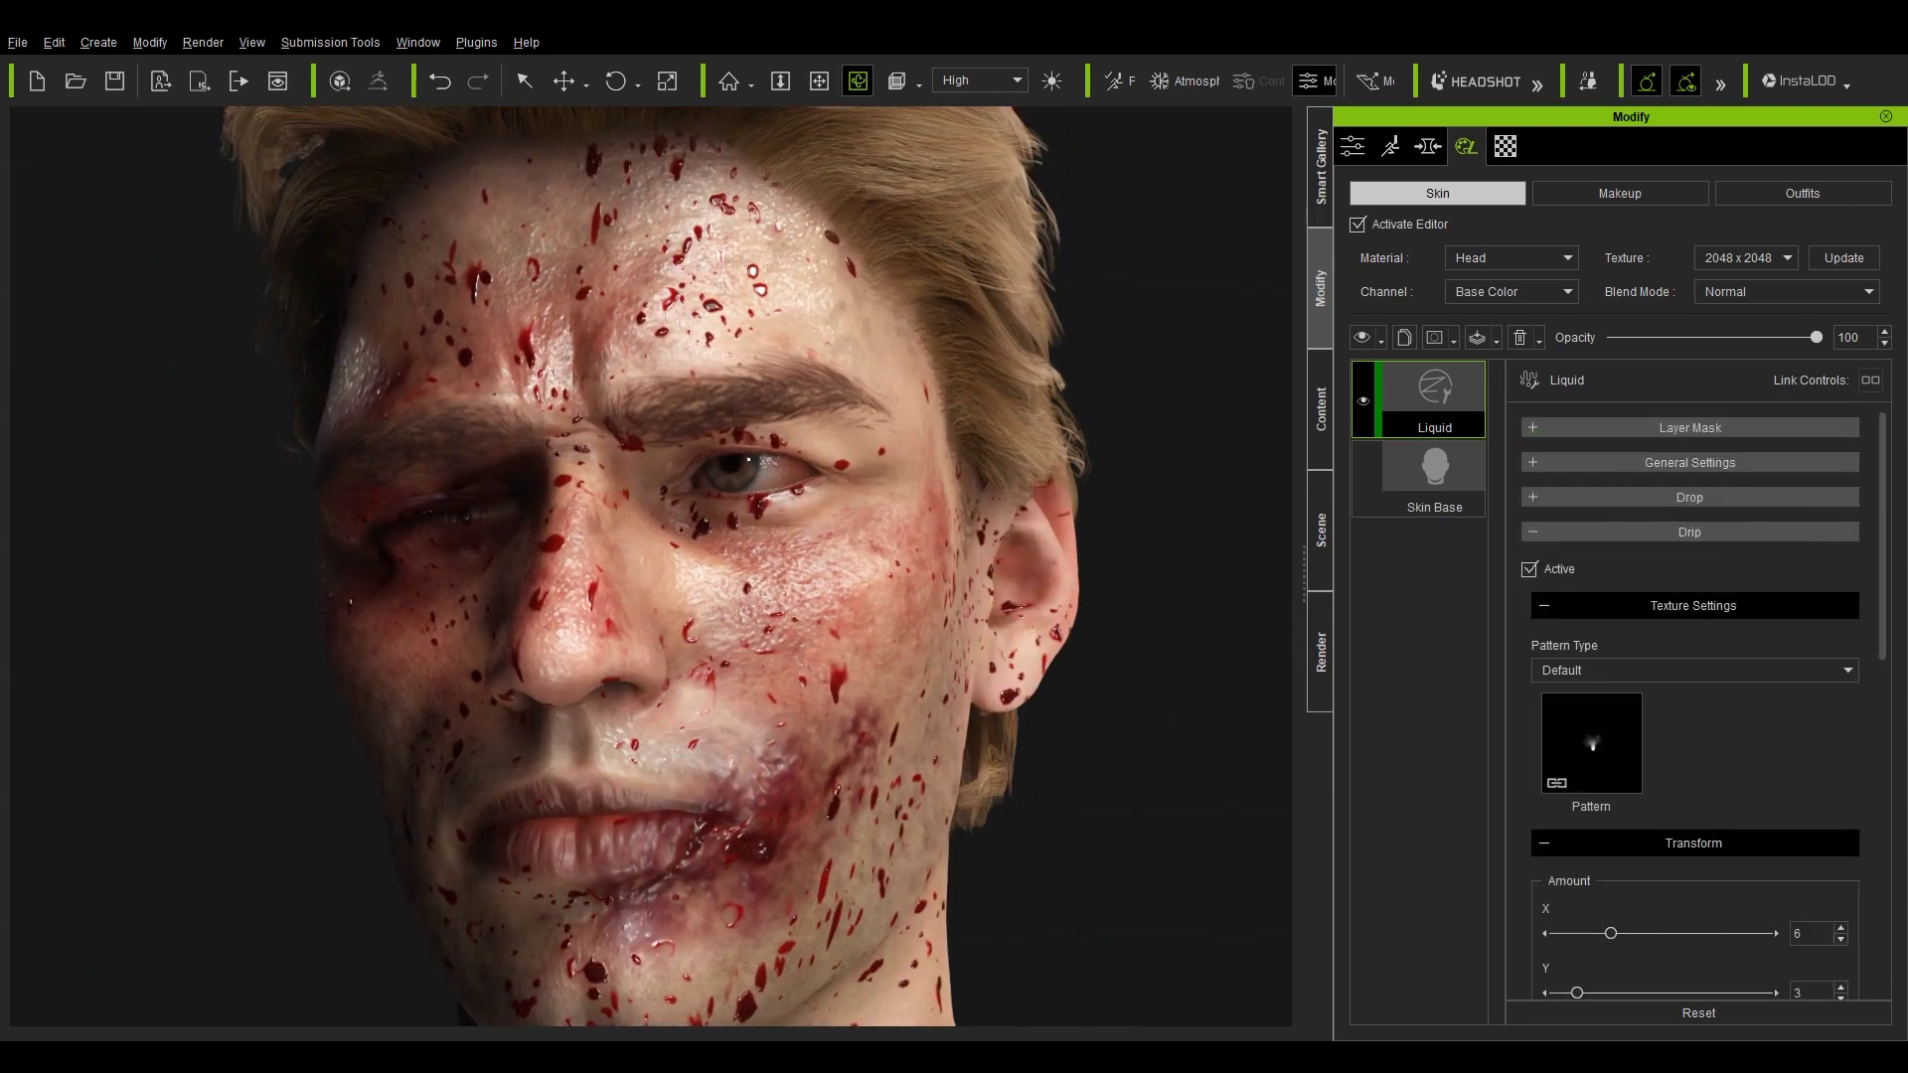
left_click(1694, 670)
left_click(1619, 702)
scroll(1779, 761, "down", 1)
left_click(1591, 623)
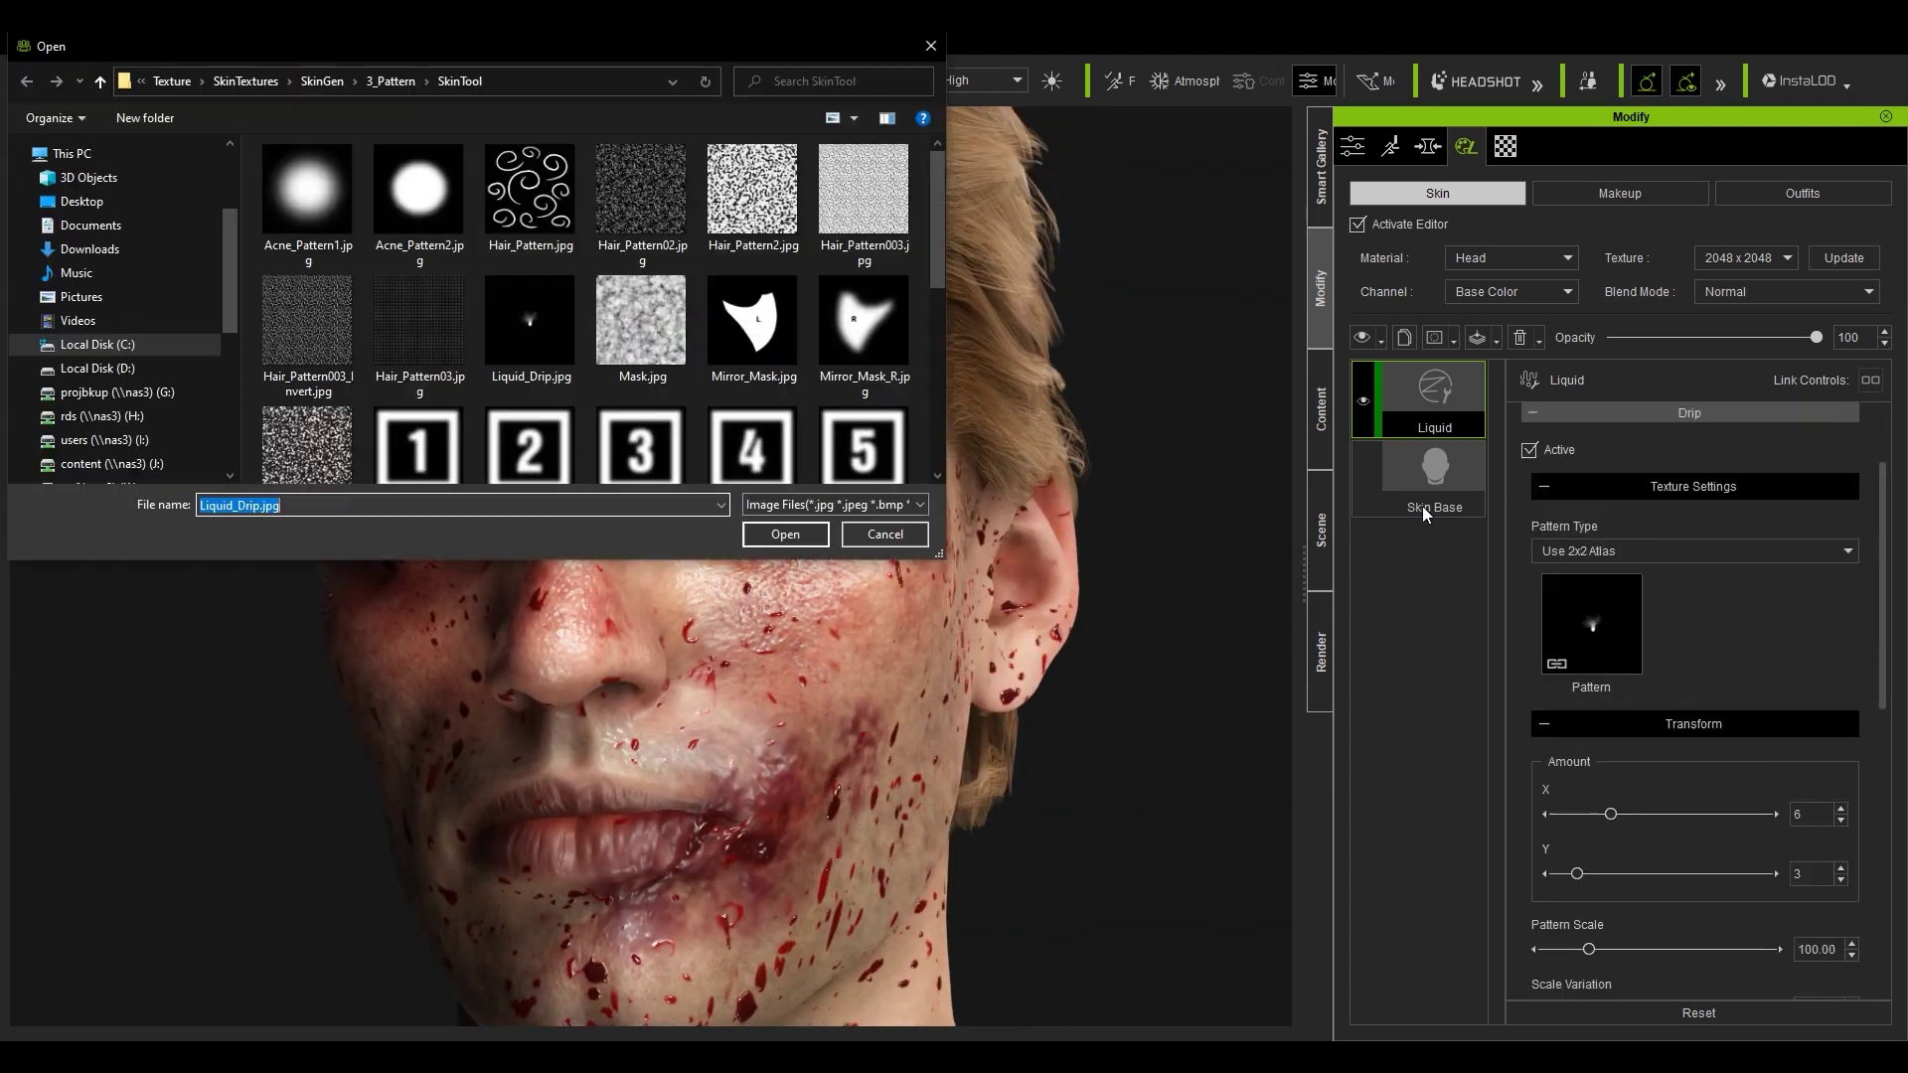
left_click(753, 191)
left_click(795, 535)
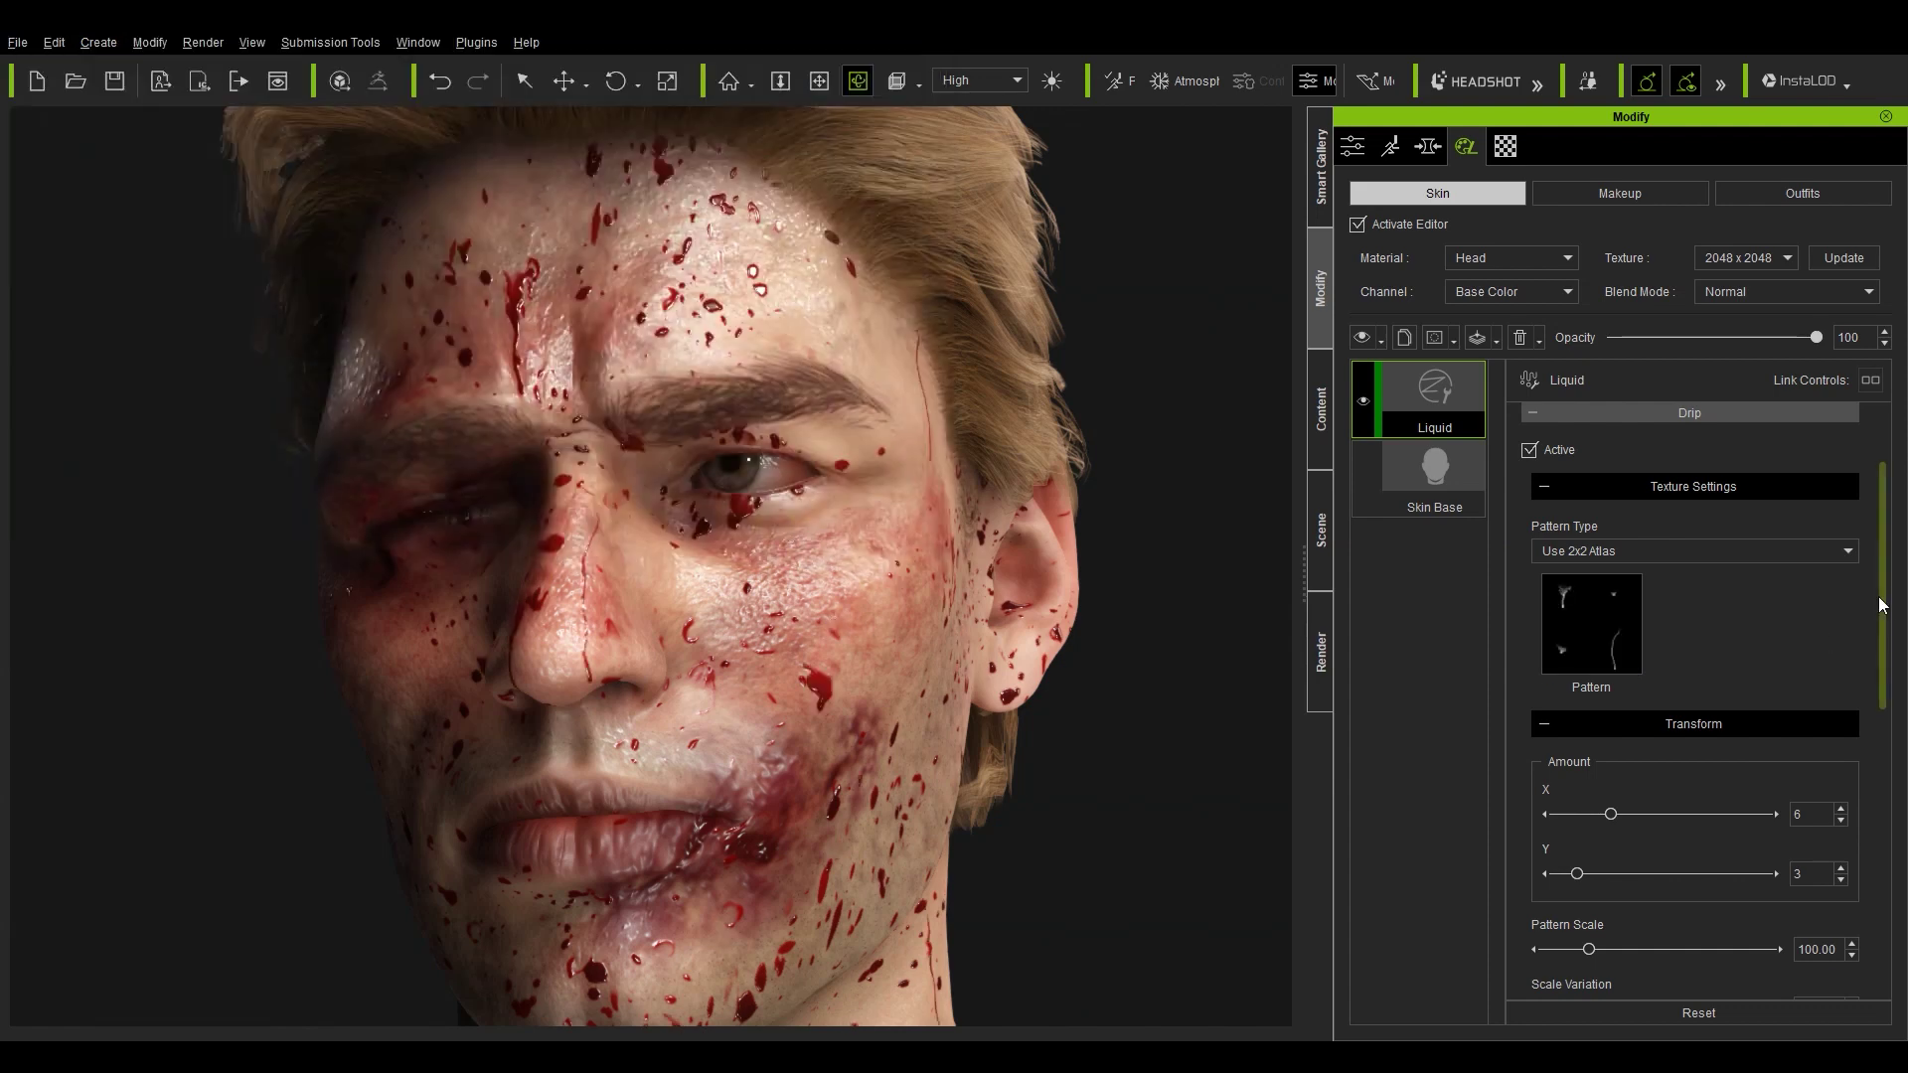
Set the Drip effect's Amount X to 3, Pattern Scale to about 155 and Scale Variation to 0.55.
scroll(1881, 605, "down", 2)
left_click_drag(1610, 653, 1580, 653)
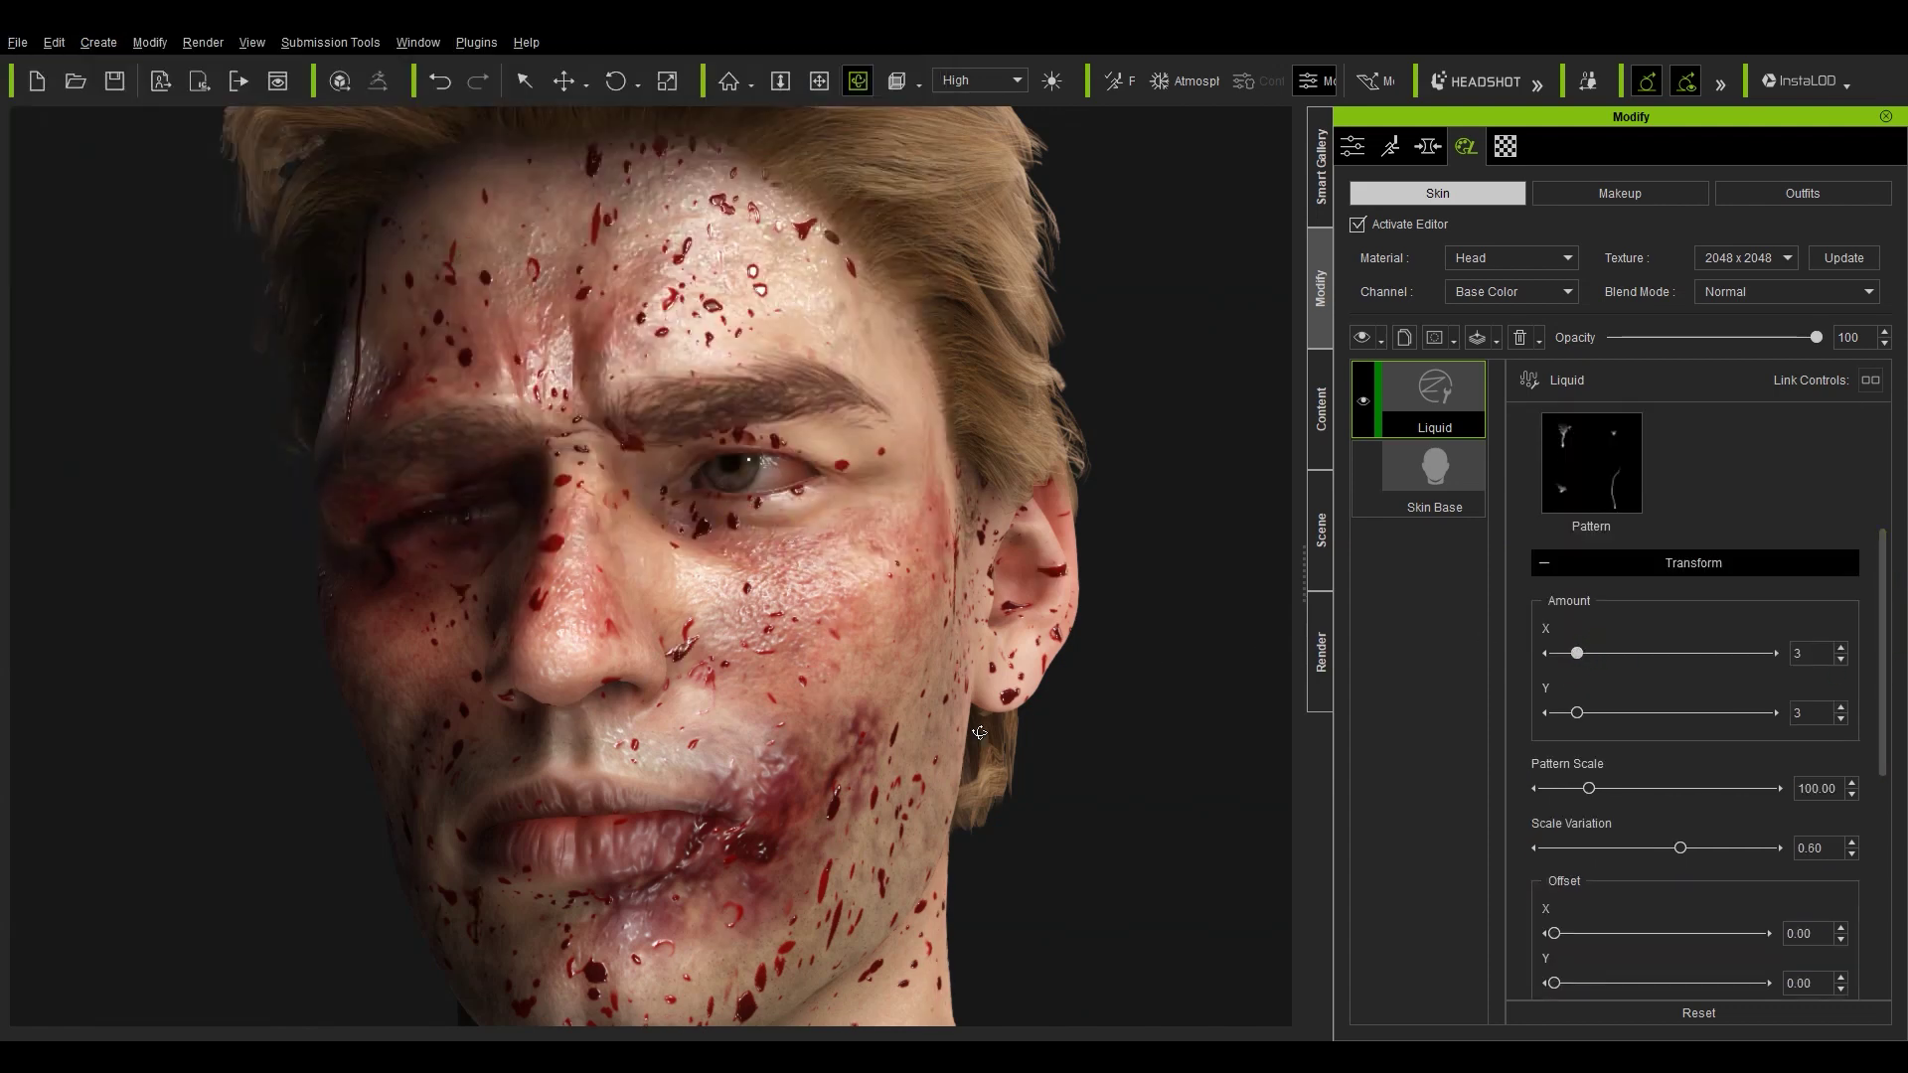
left_click_drag(1588, 788, 1614, 787)
left_click_drag(1679, 848, 1668, 848)
Reposition the blood drips on the face by setting the Drip Offset to X 0.73 and Y 0.20.
scroll(1819, 698, "down", 3)
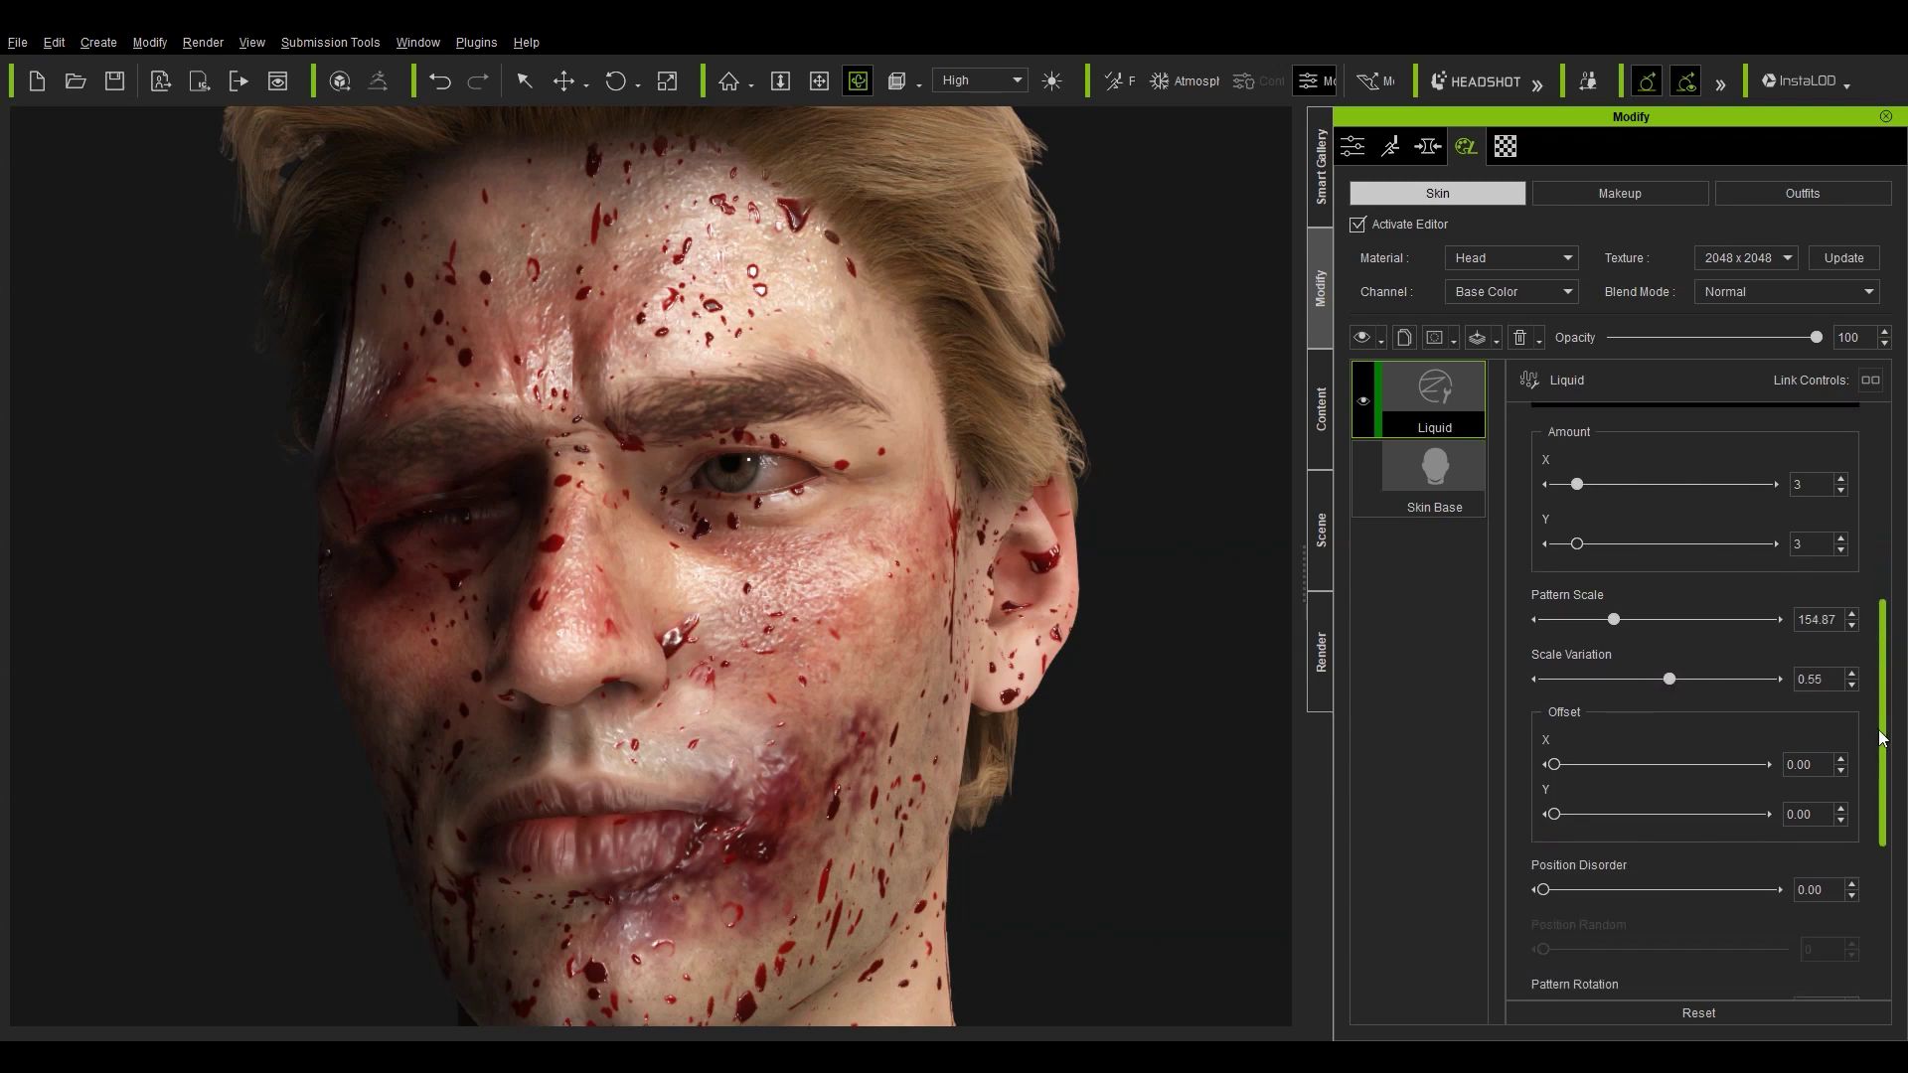
left_click_drag(1555, 764, 1703, 766)
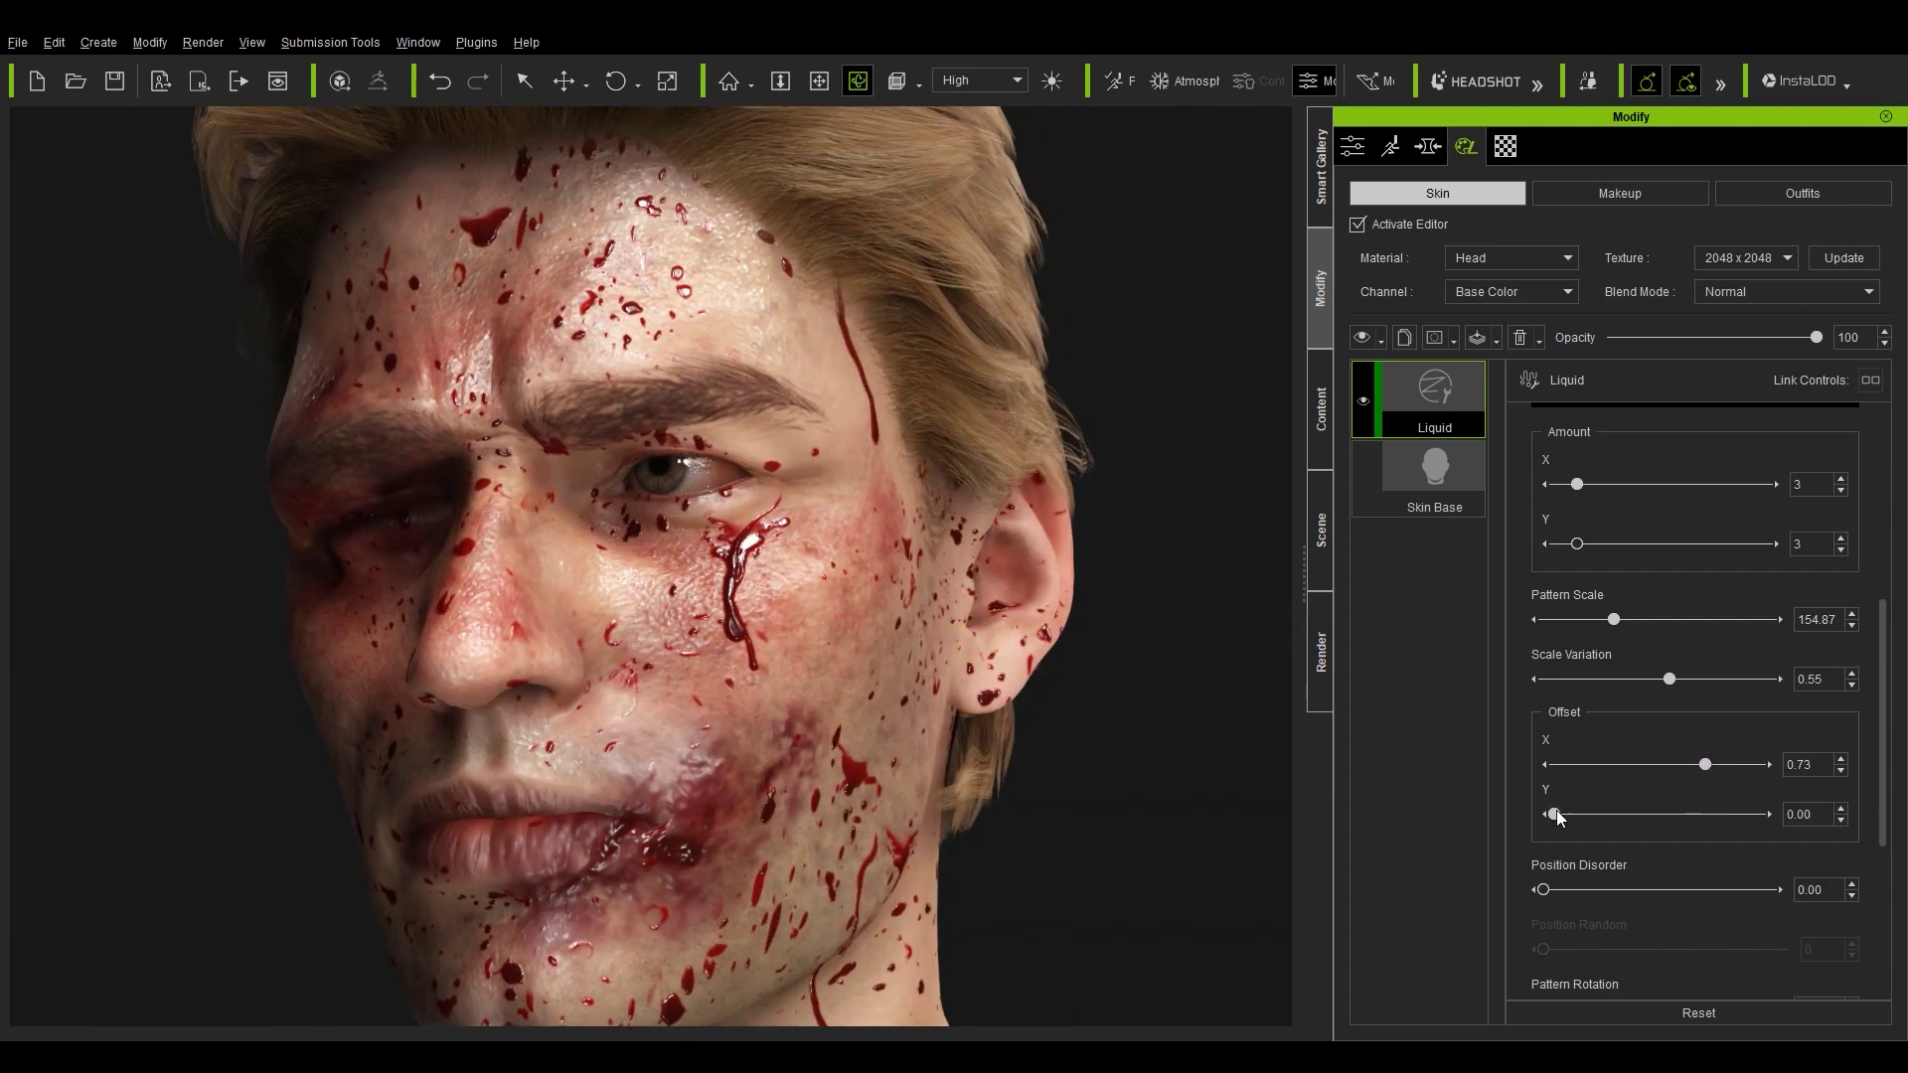
left_click_drag(1556, 818, 1591, 819)
left_click_drag(835, 686, 790, 663)
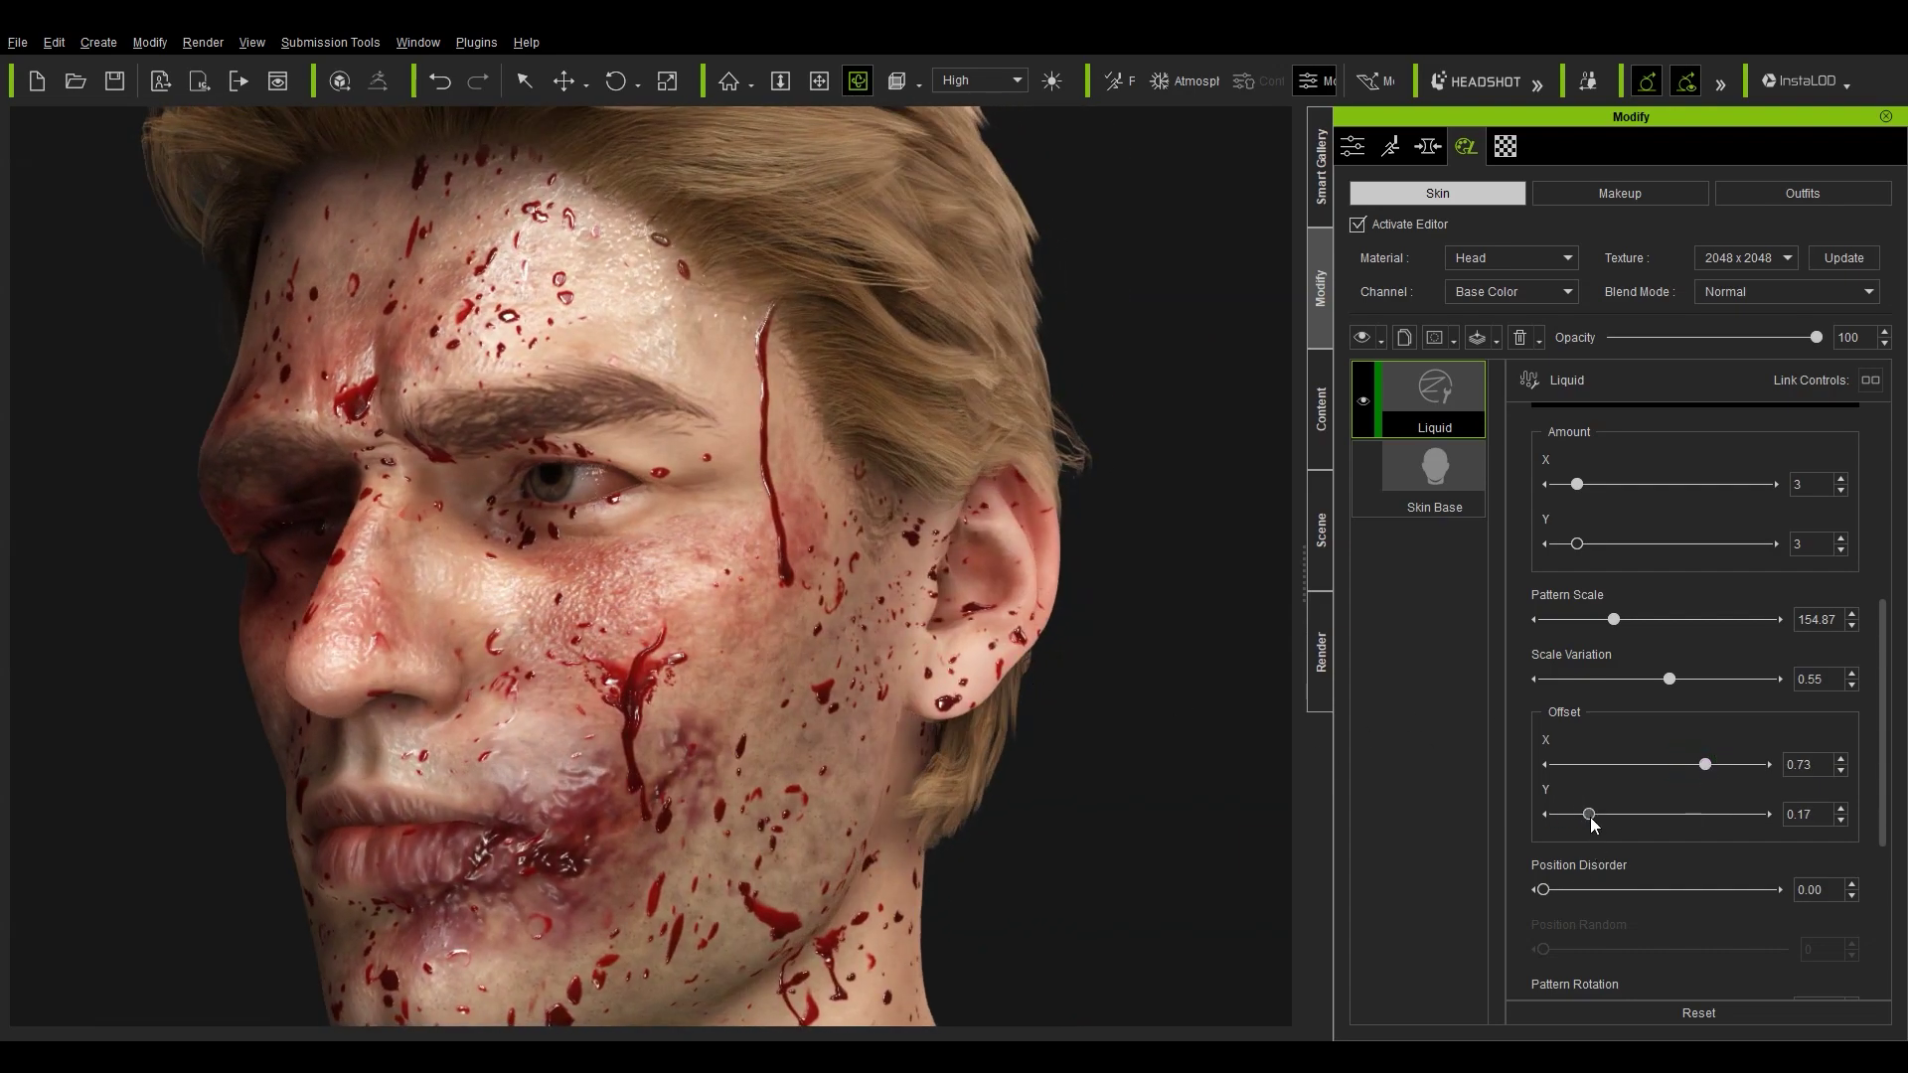
left_click_drag(1588, 815, 1597, 814)
Scatter the blood drips by raising the Drip effect's Position Disorder above 0.5.
scroll(1673, 731, "down", 5)
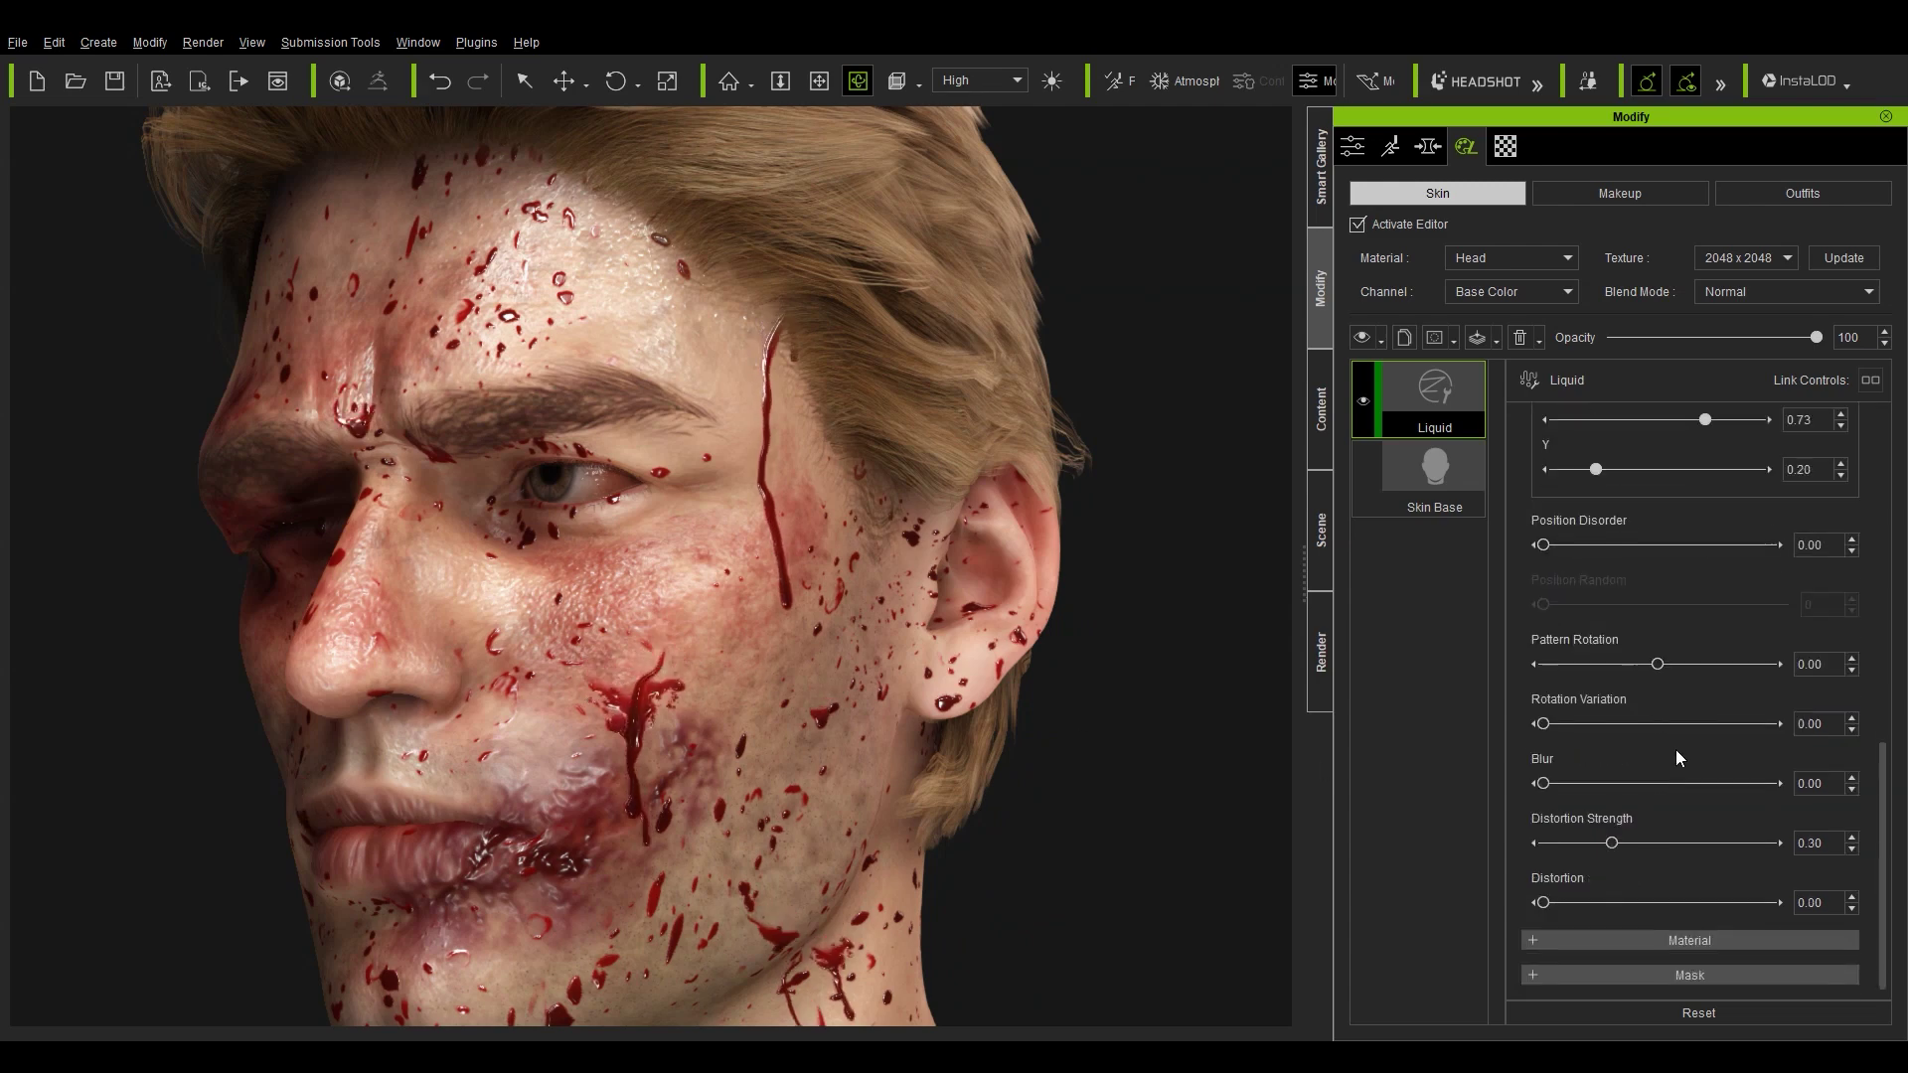
left_click_drag(1543, 545, 1661, 544)
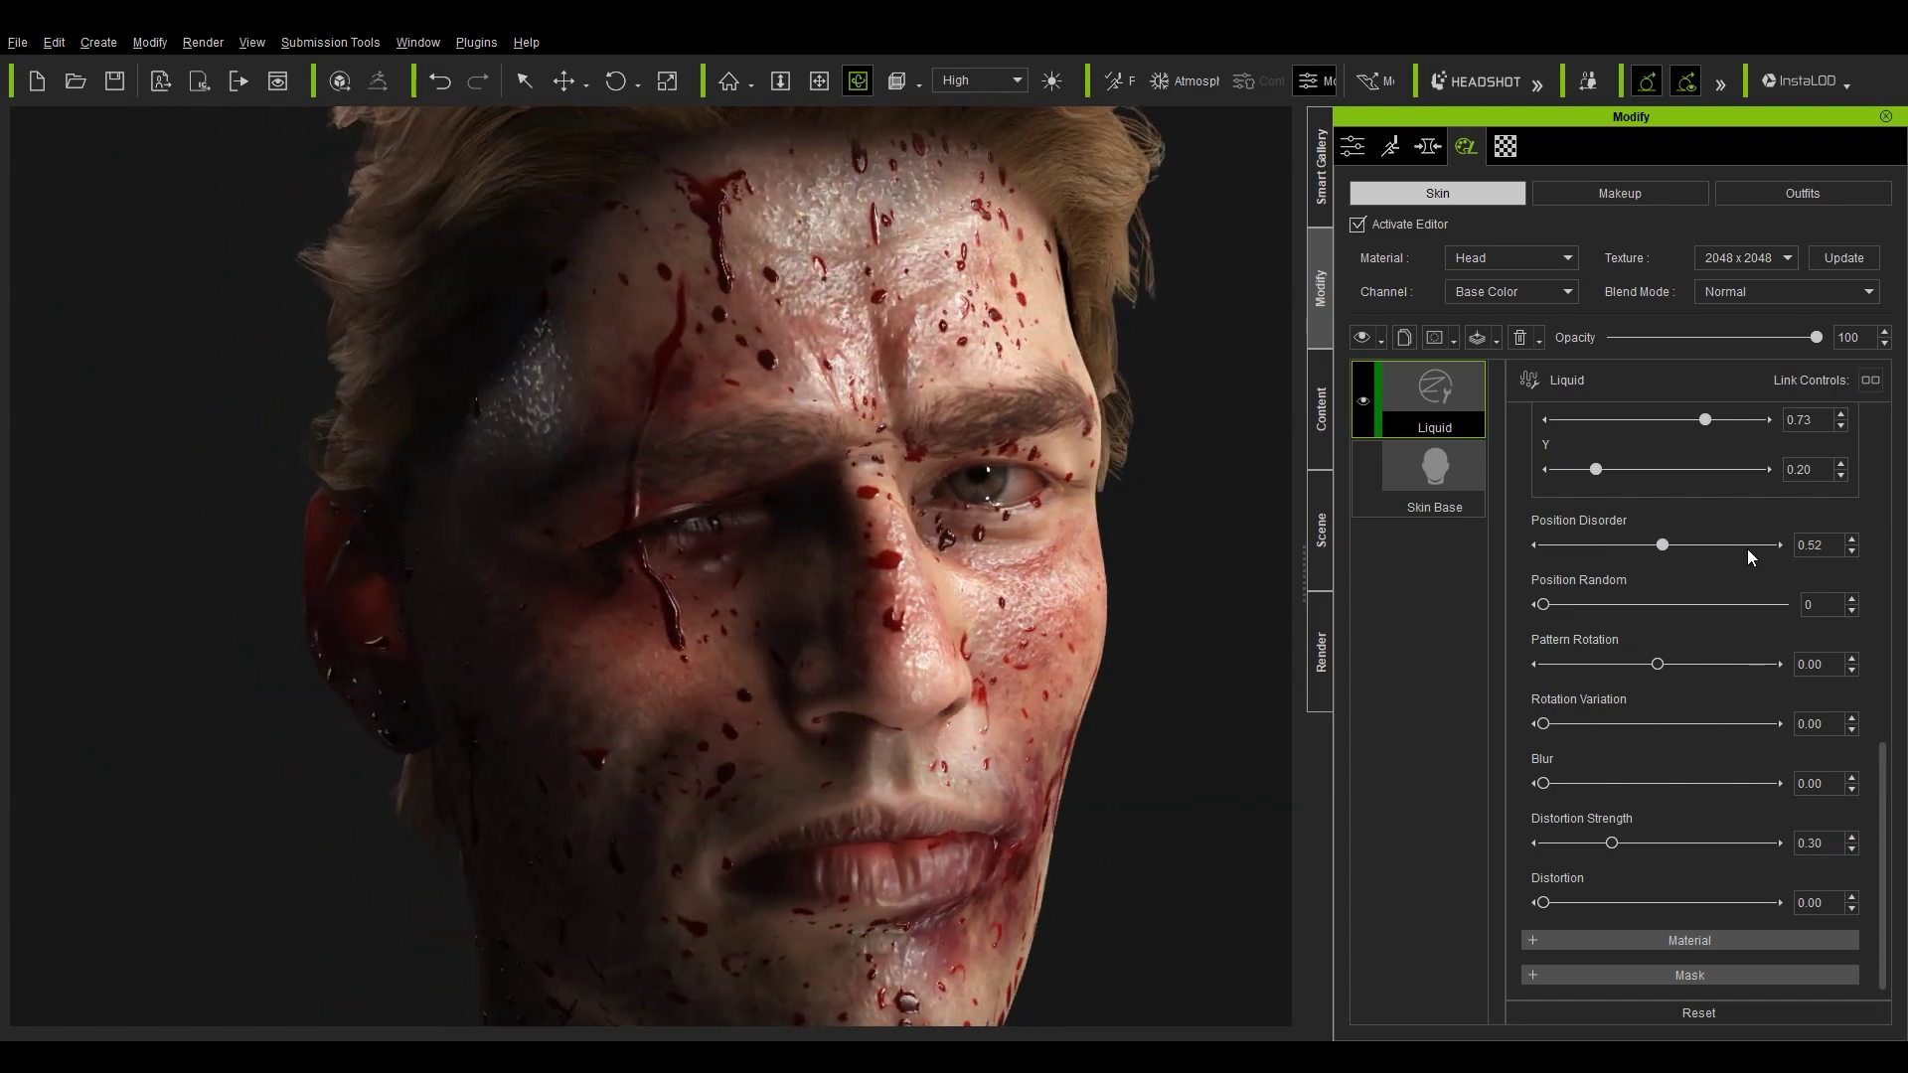
left_click_drag(1662, 545, 1695, 544)
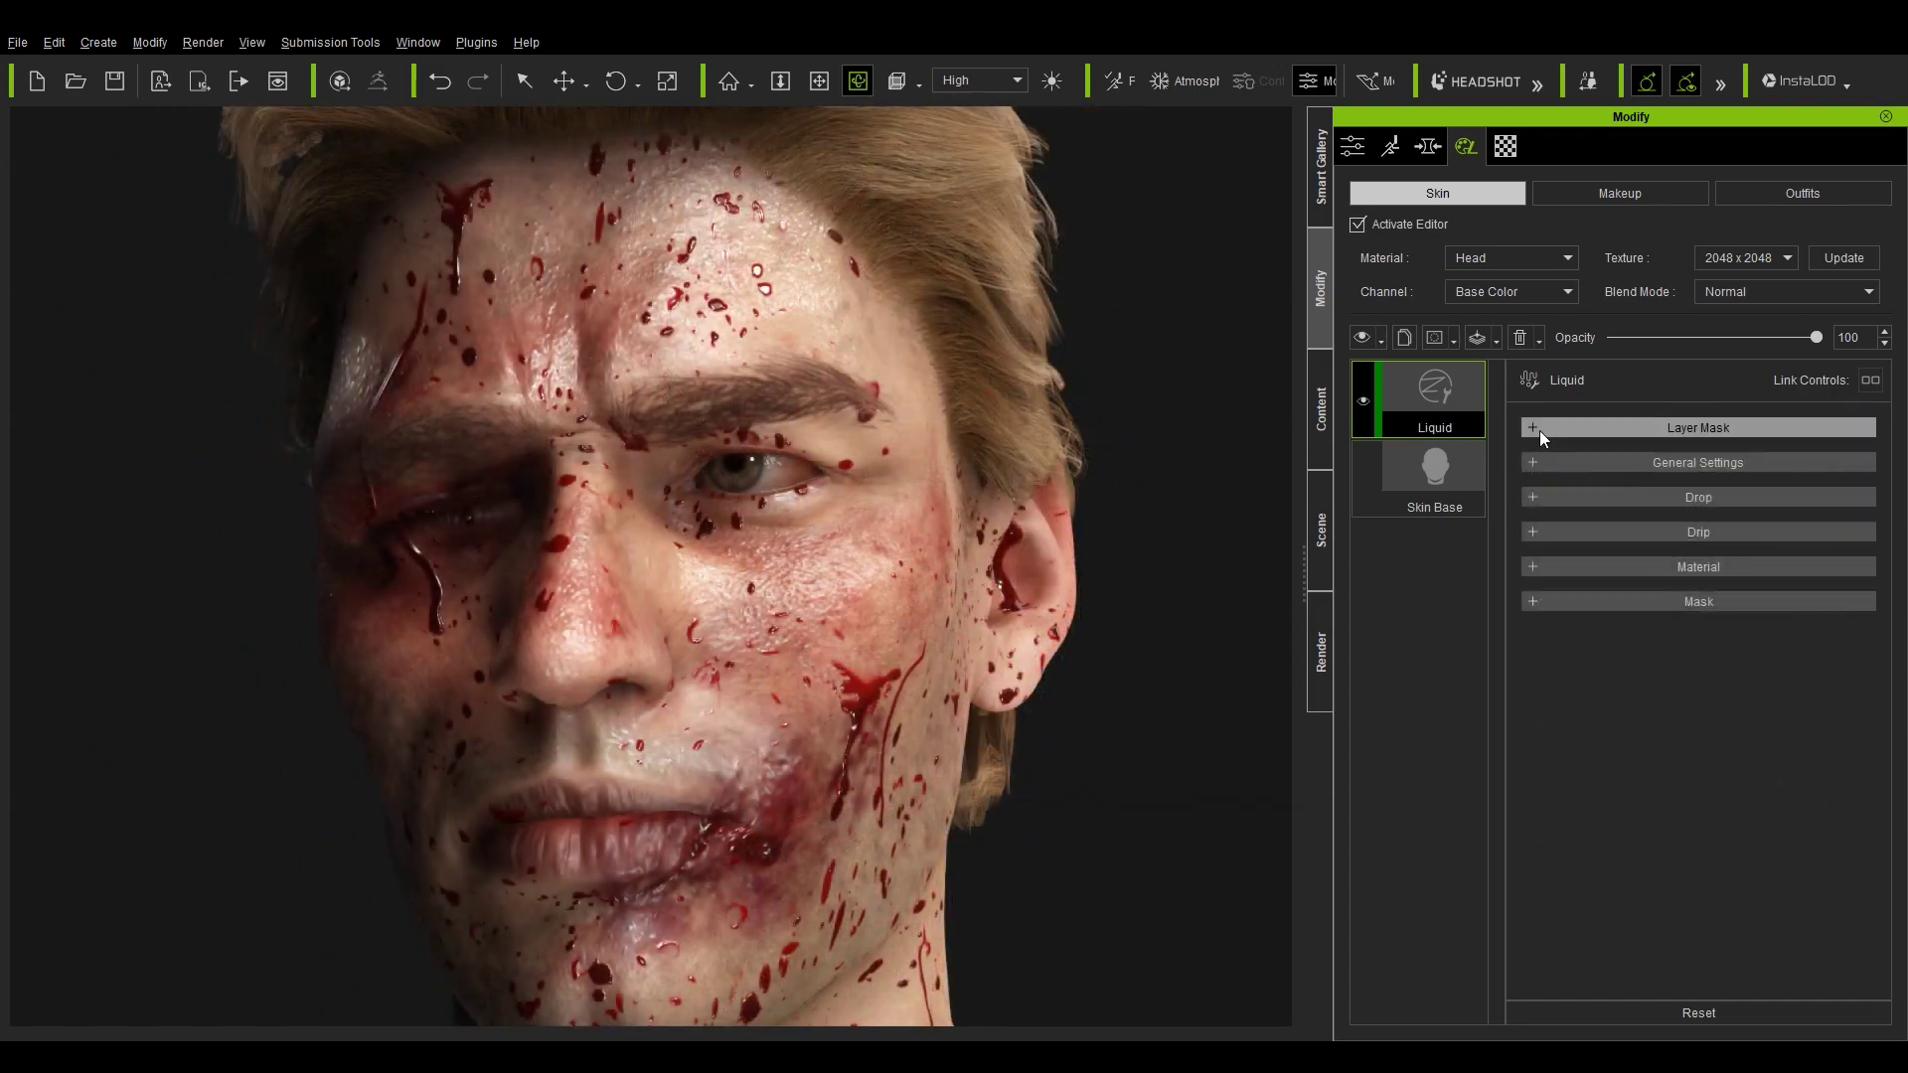
Load Blood_HeadMask.jpg from the Desktop as the Liquid layer's mask.
left_click(1536, 429)
left_click(1708, 521)
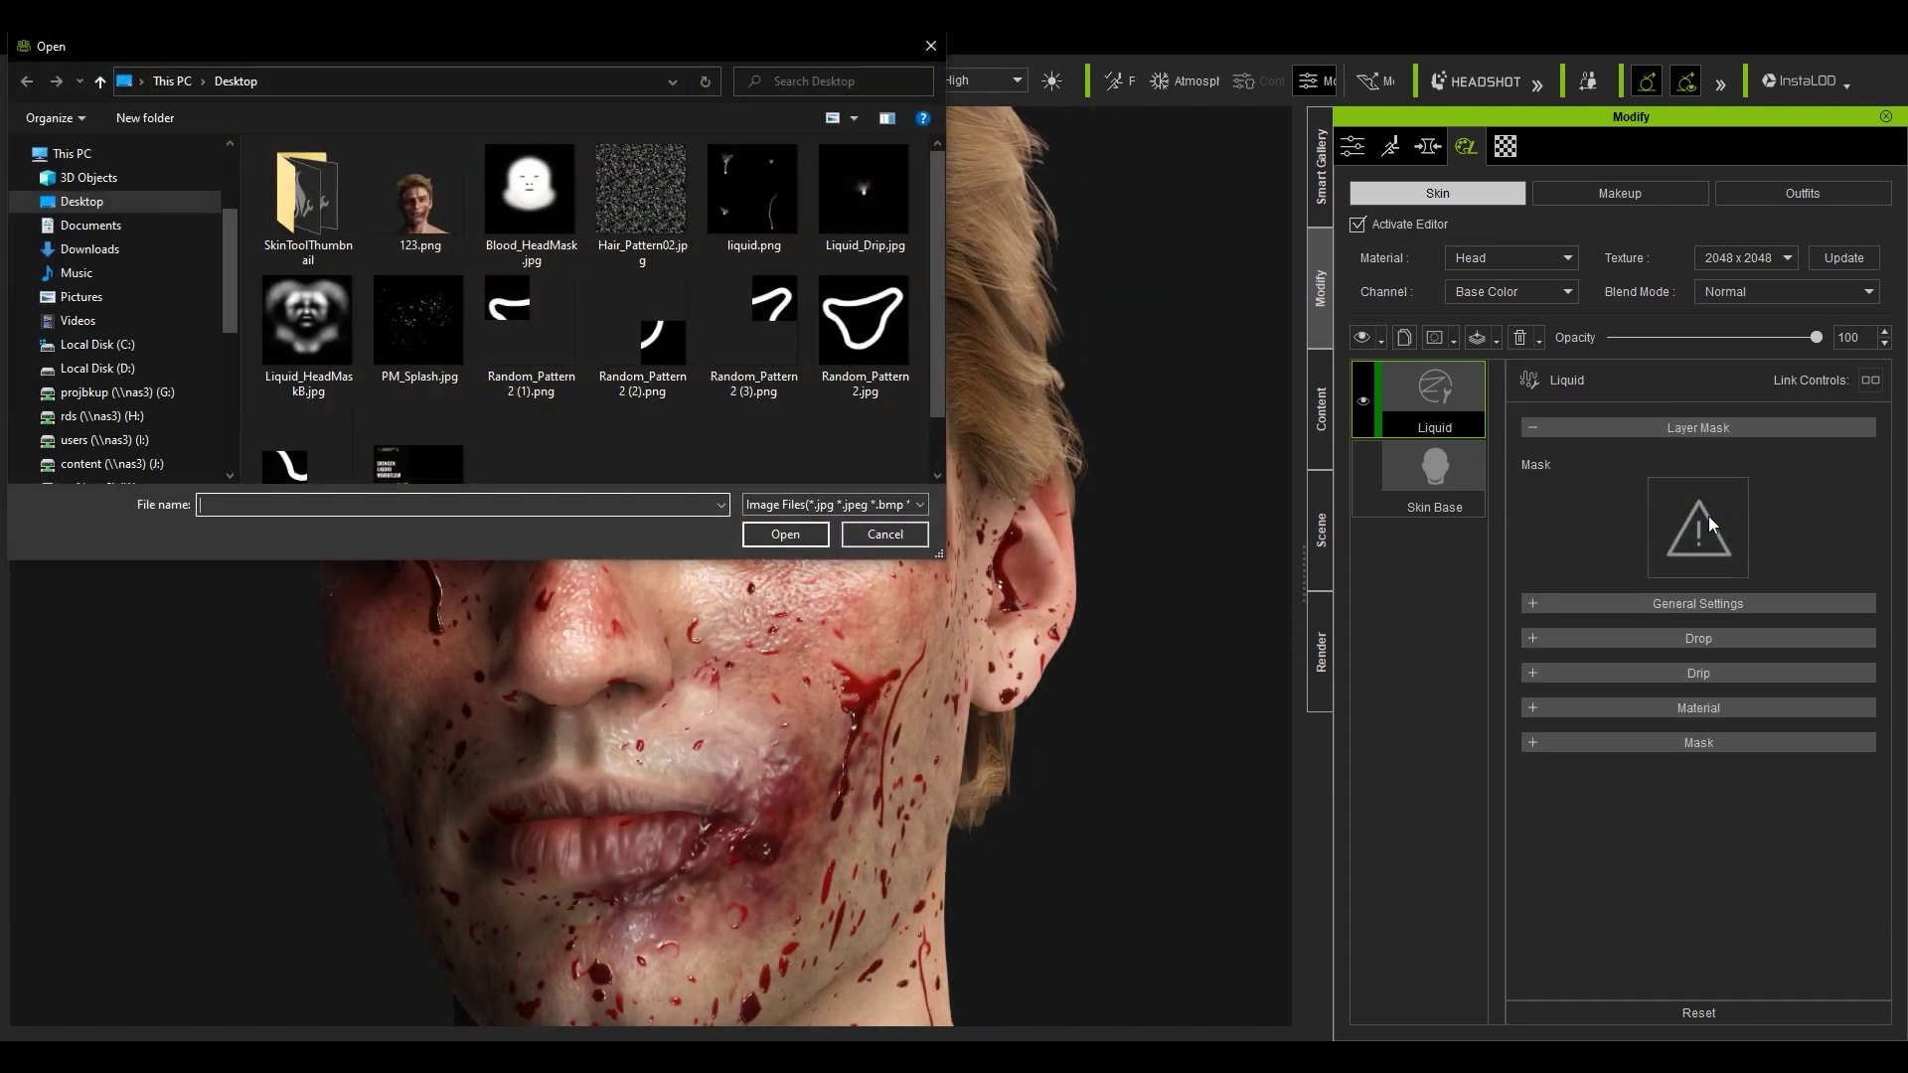
left_click(530, 199)
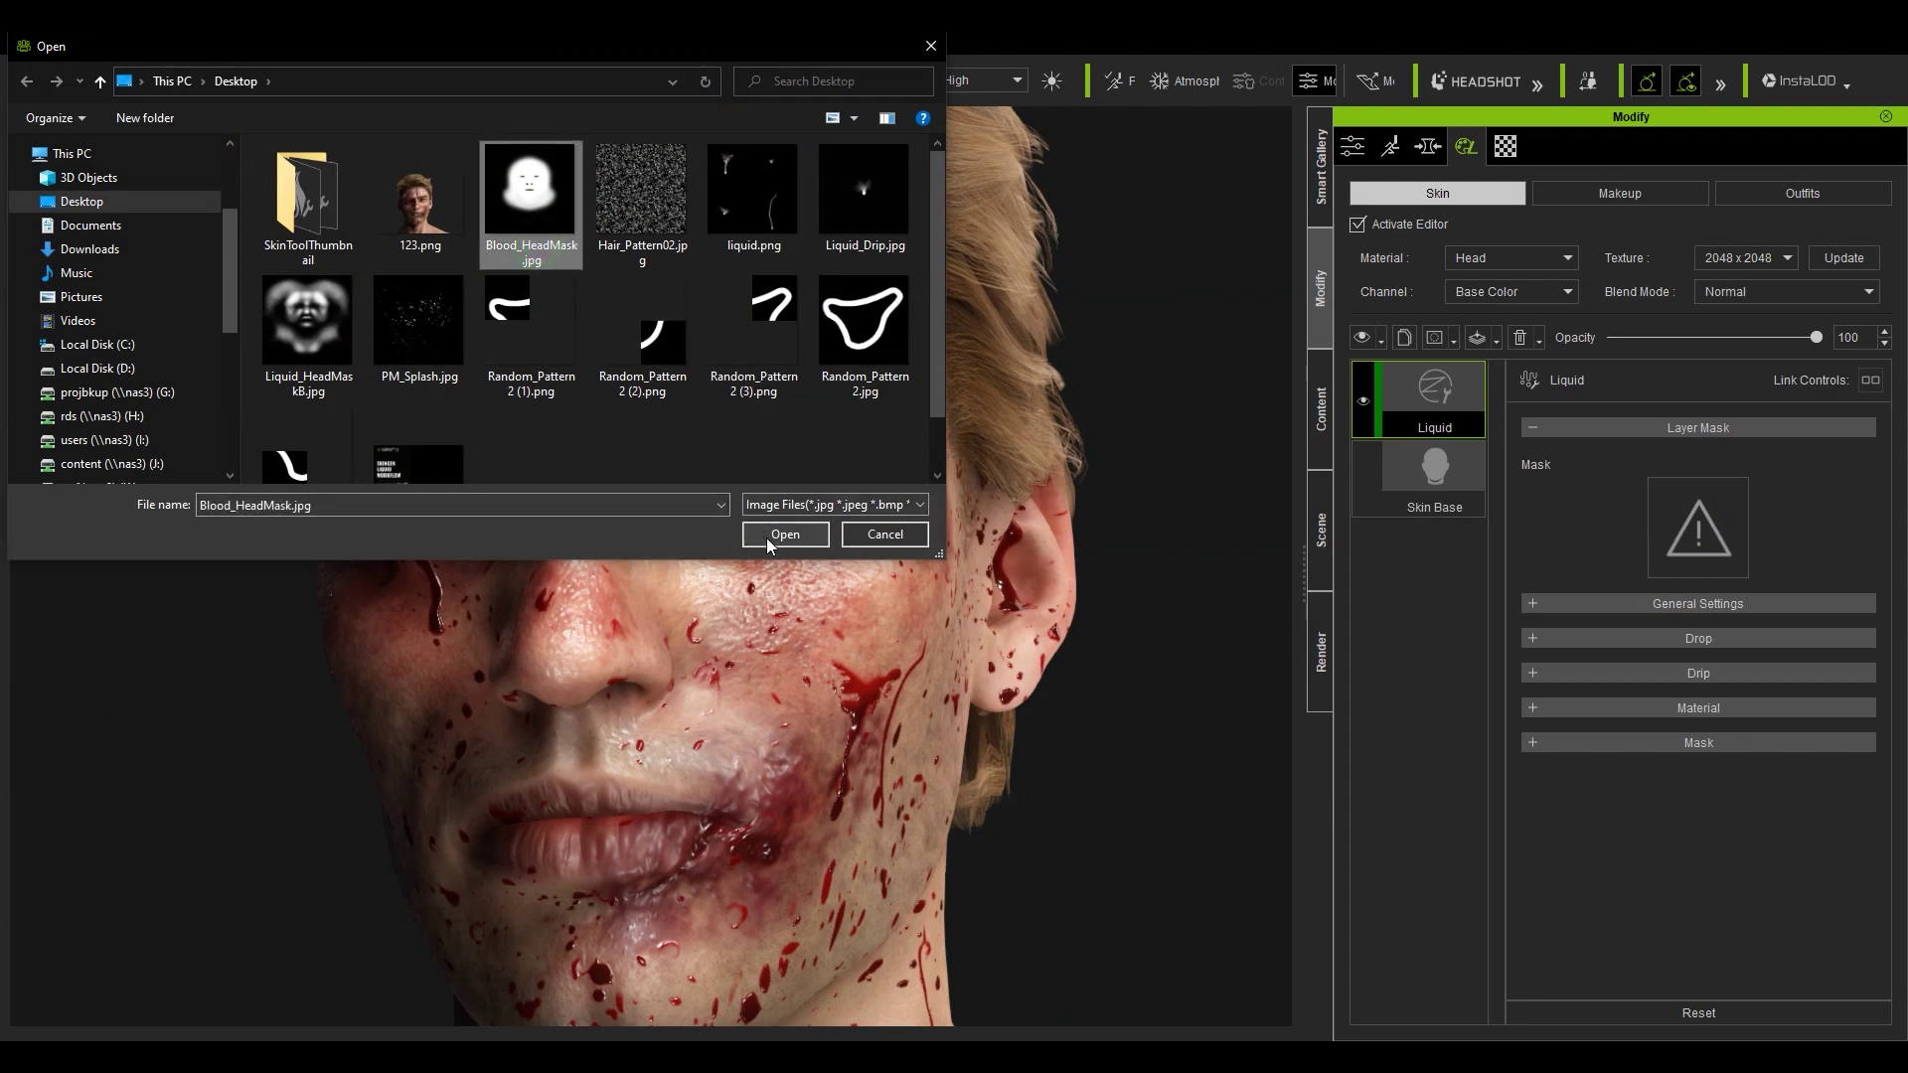
left_click(783, 534)
Examine the masked blood drops and drips on the face and neck from several angles.
left_click_drag(911, 656, 1014, 676)
mouse_move(1013, 676)
right_mouse_down()
mouse_move(1244, 689)
mouse_move(1006, 665)
right_mouse_up()
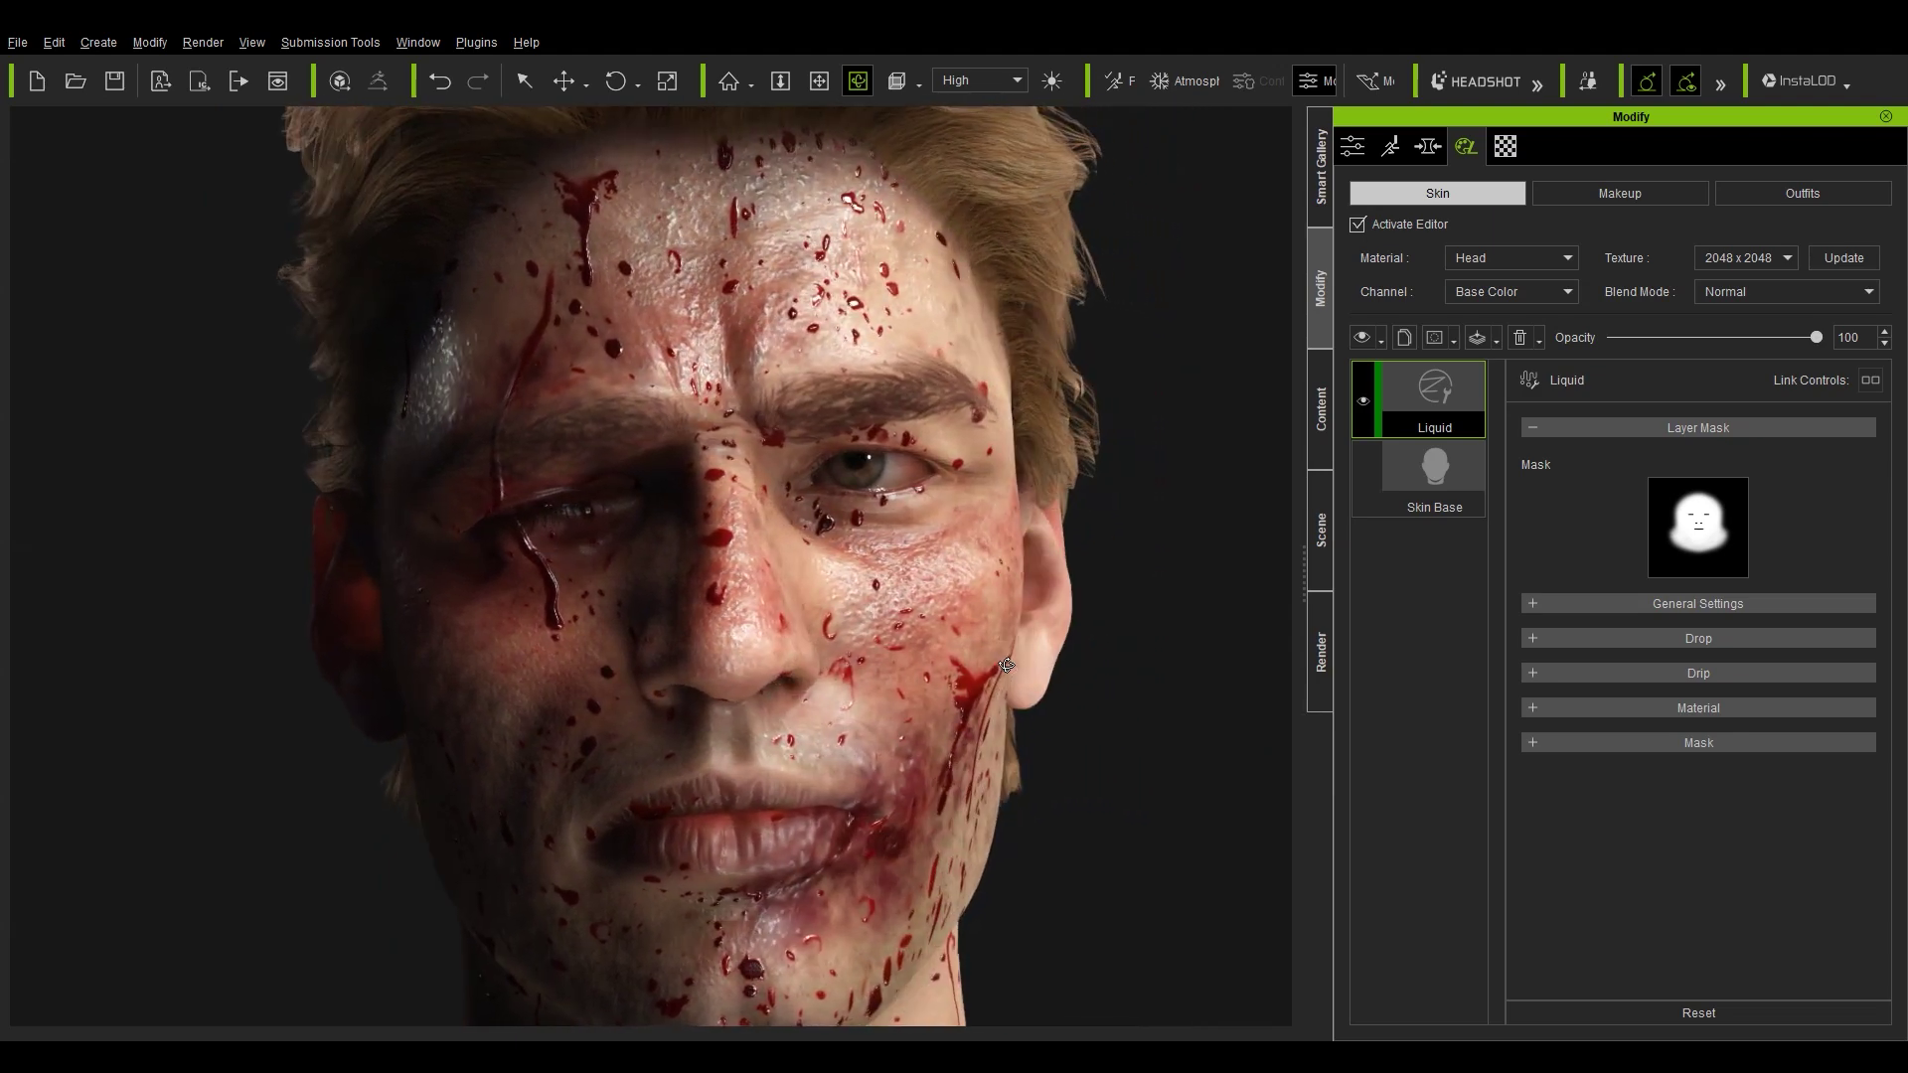
scroll(1008, 664, "down", 2)
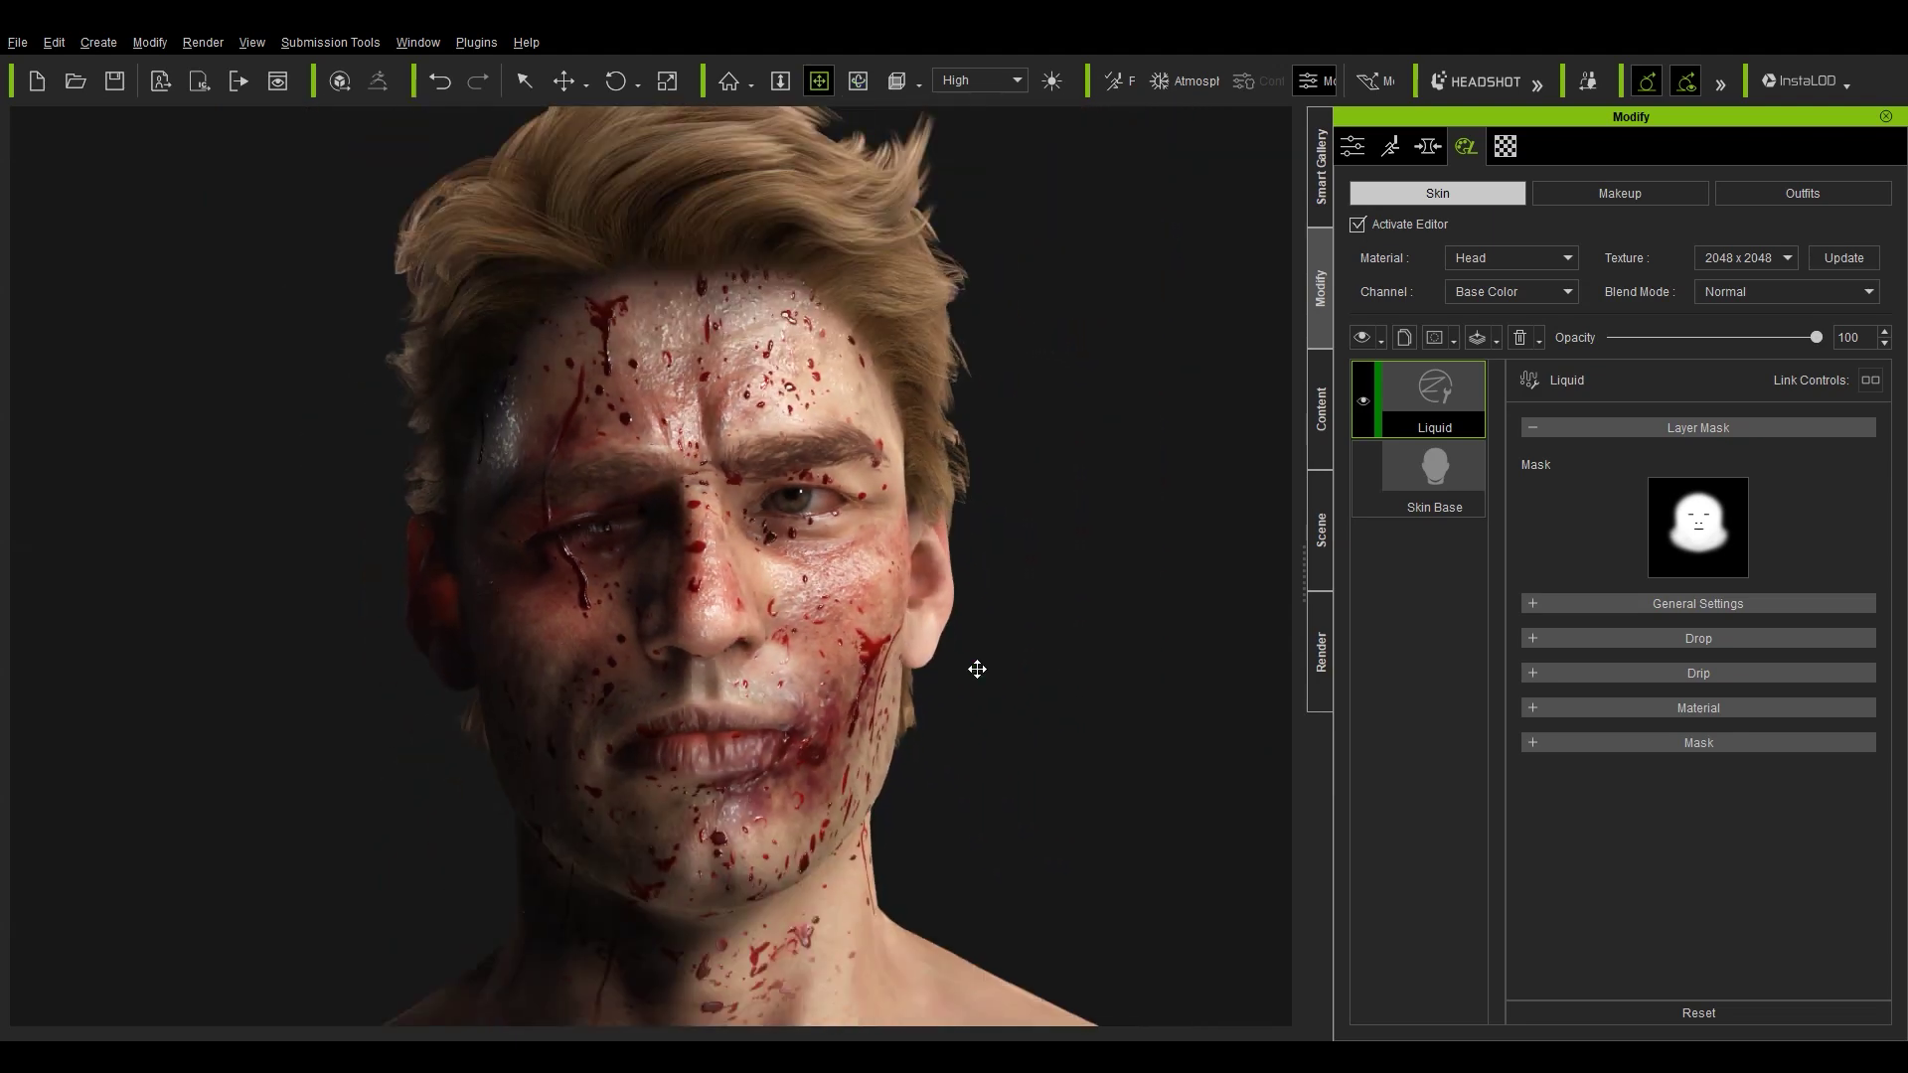
right_click_drag(977, 669, 912, 656)
right_click_drag(503, 676, 477, 708)
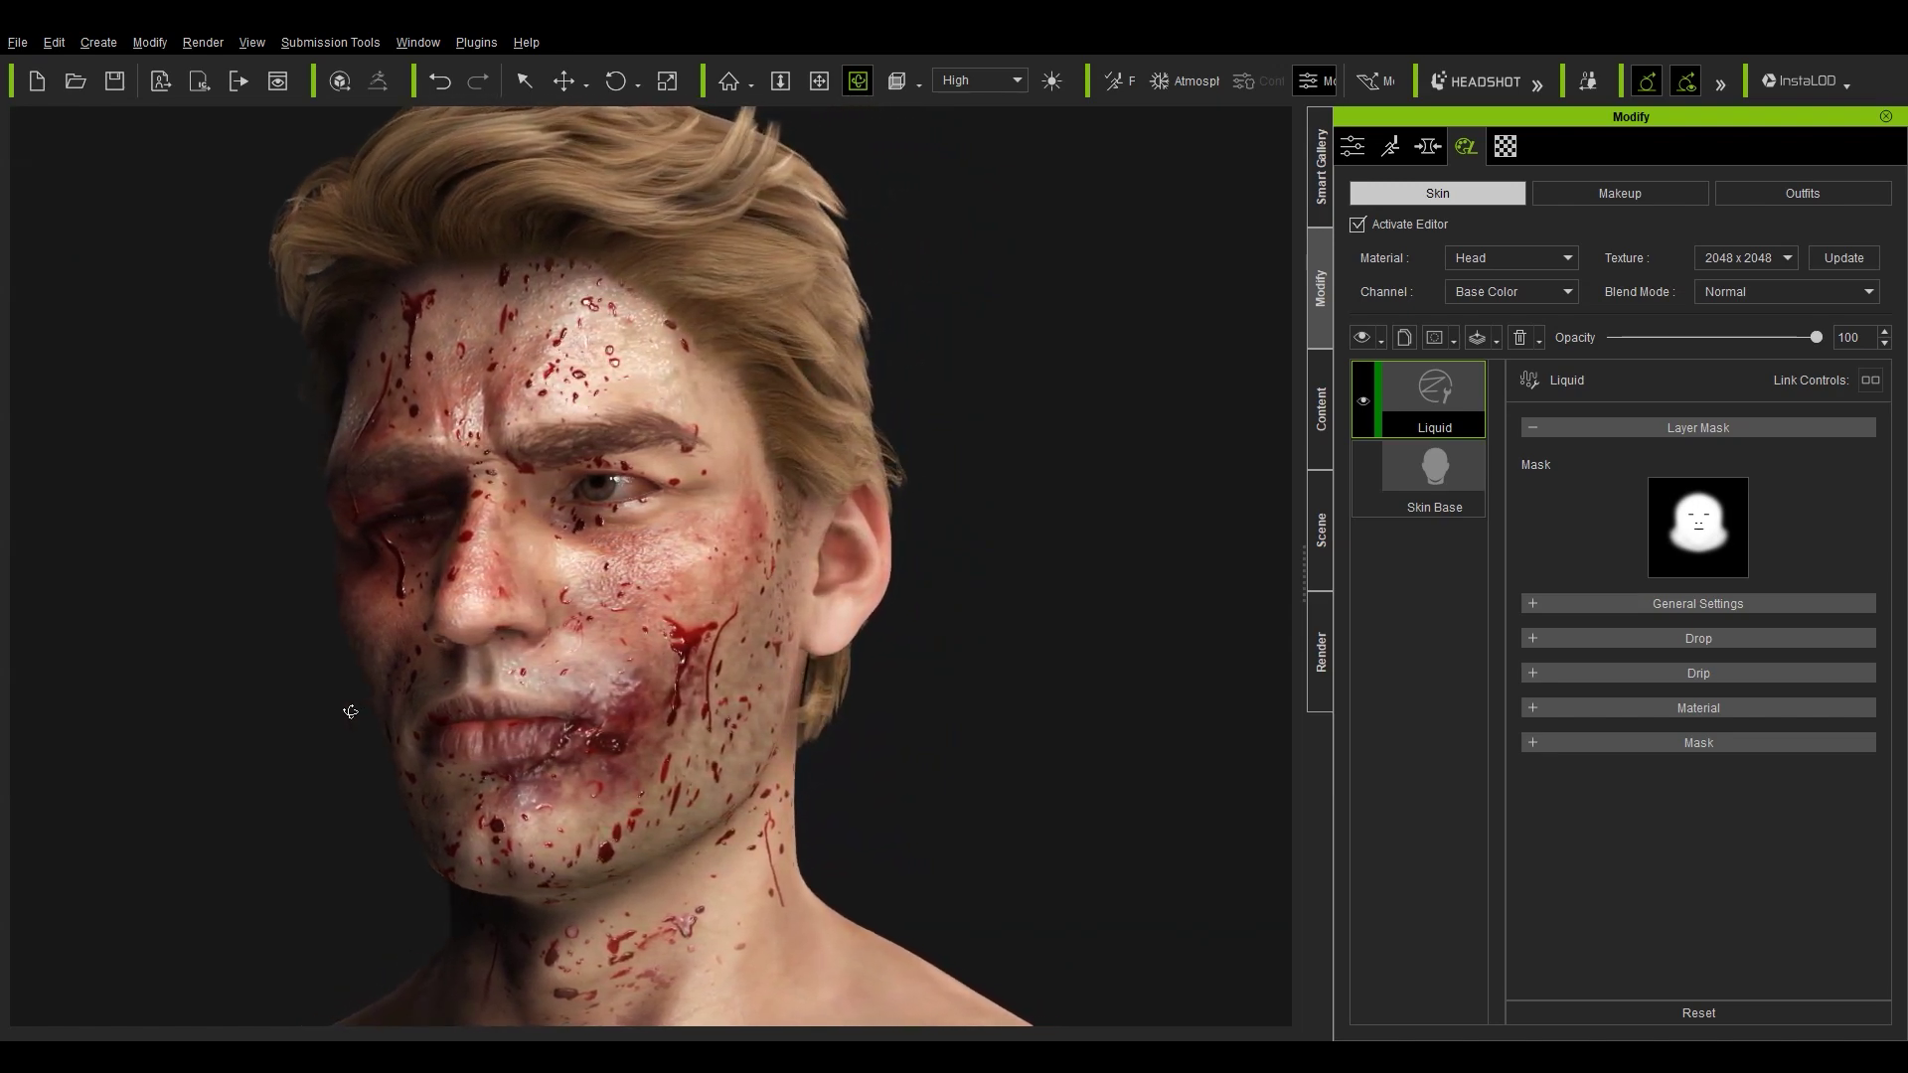
right_click_drag(350, 711, 513, 727)
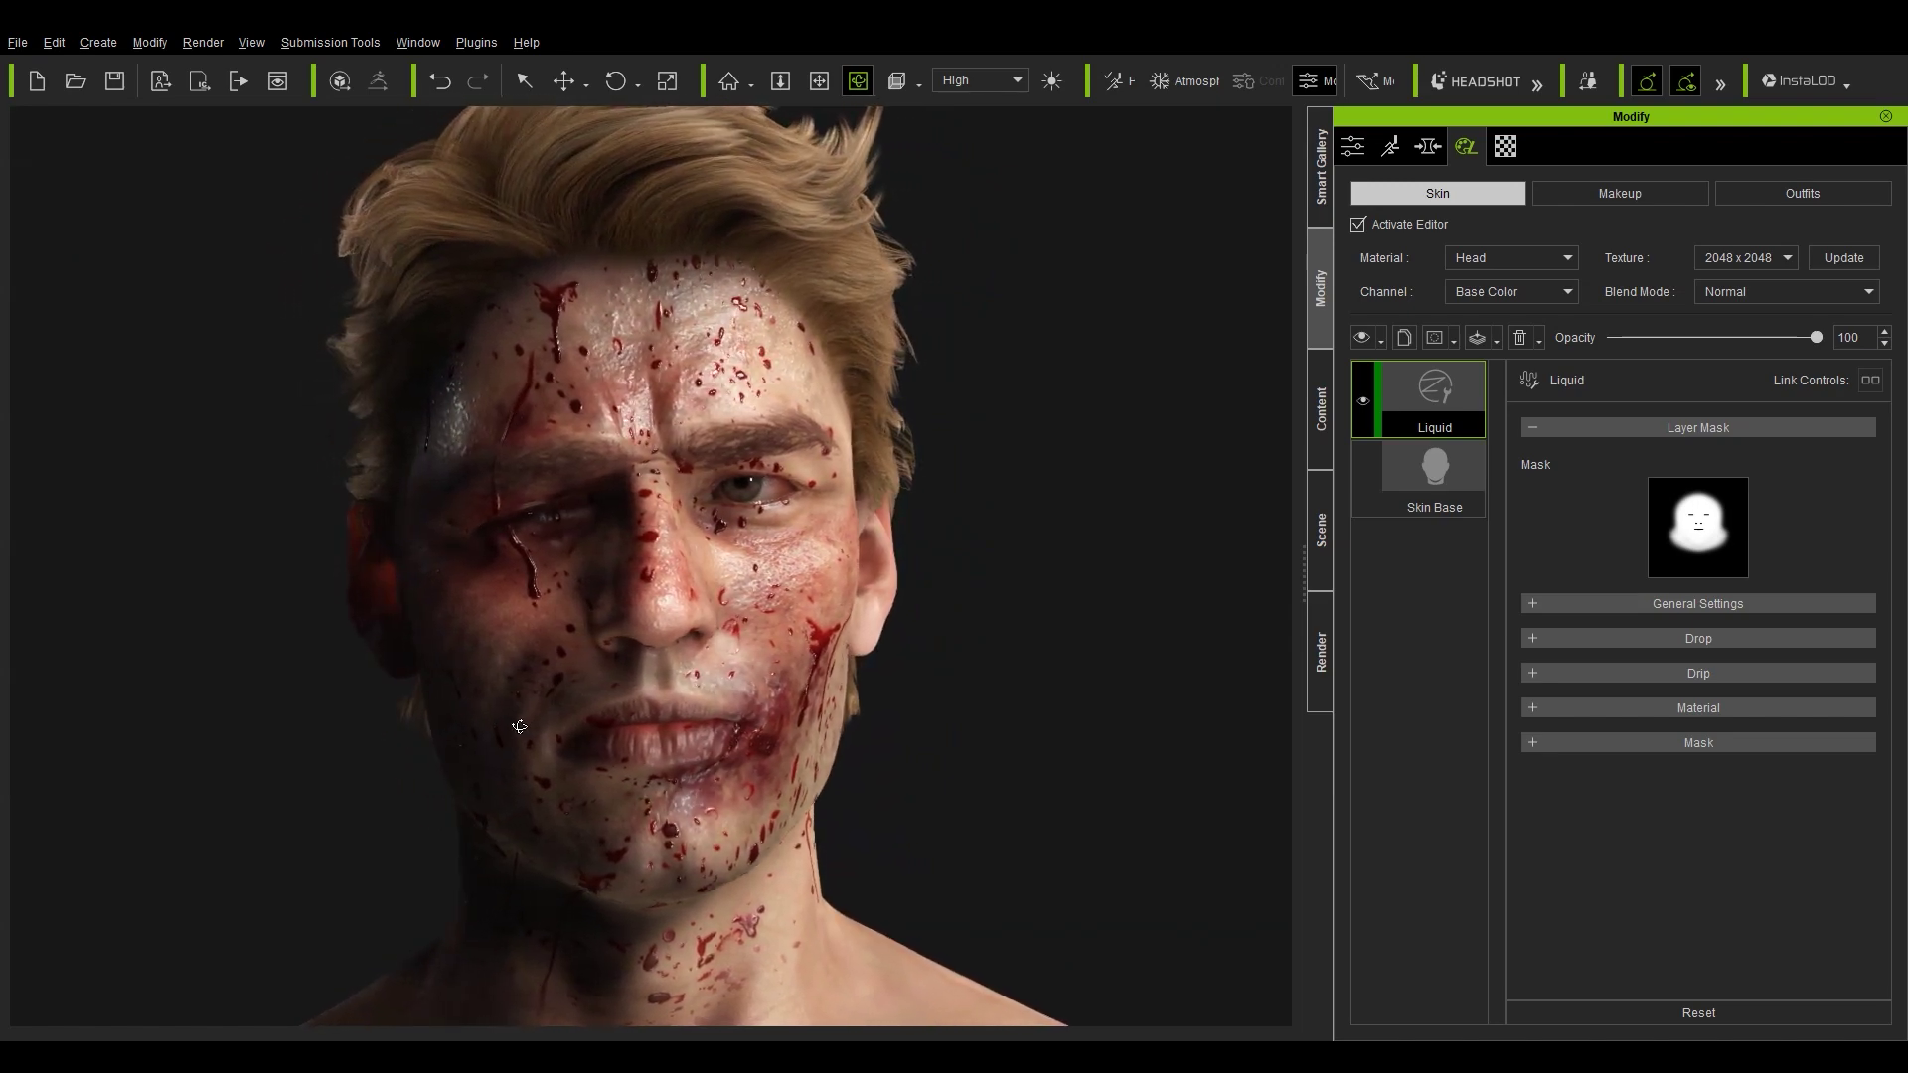